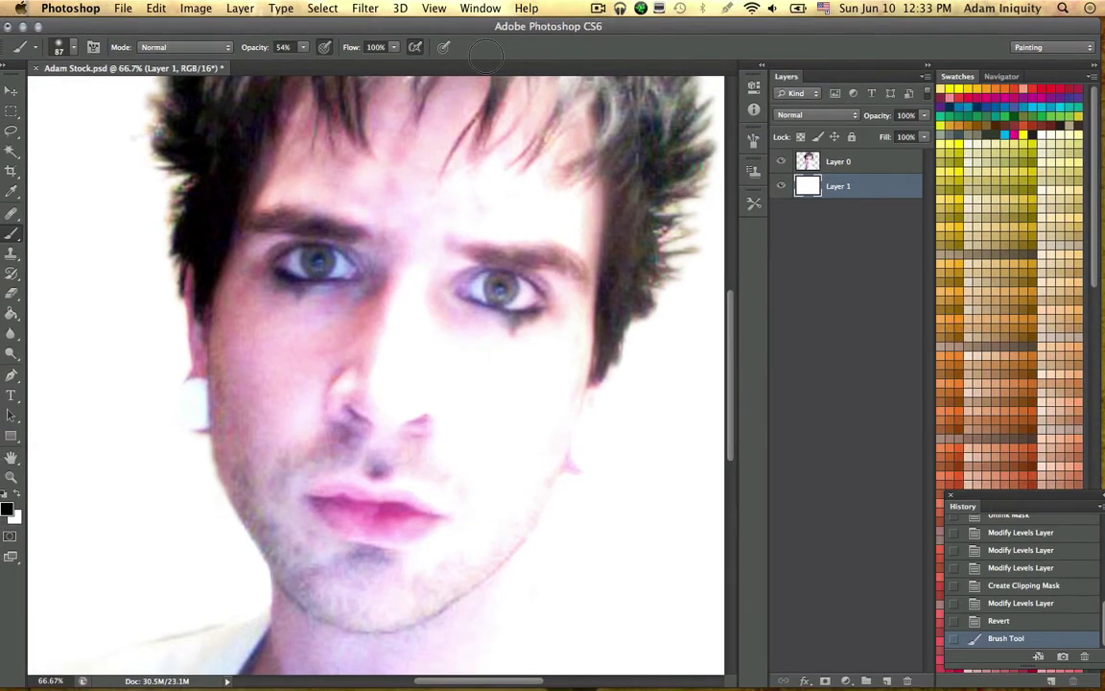
pyautogui.moveTo(545, 26)
pyautogui.mouseDown()
pyautogui.moveTo(576, 26)
pyautogui.moveTo(537, 26)
pyautogui.mouseUp()
pyautogui.moveTo(654, 25)
pyautogui.mouseDown()
pyautogui.moveTo(668, 21)
pyautogui.moveTo(660, 17)
pyautogui.mouseUp()
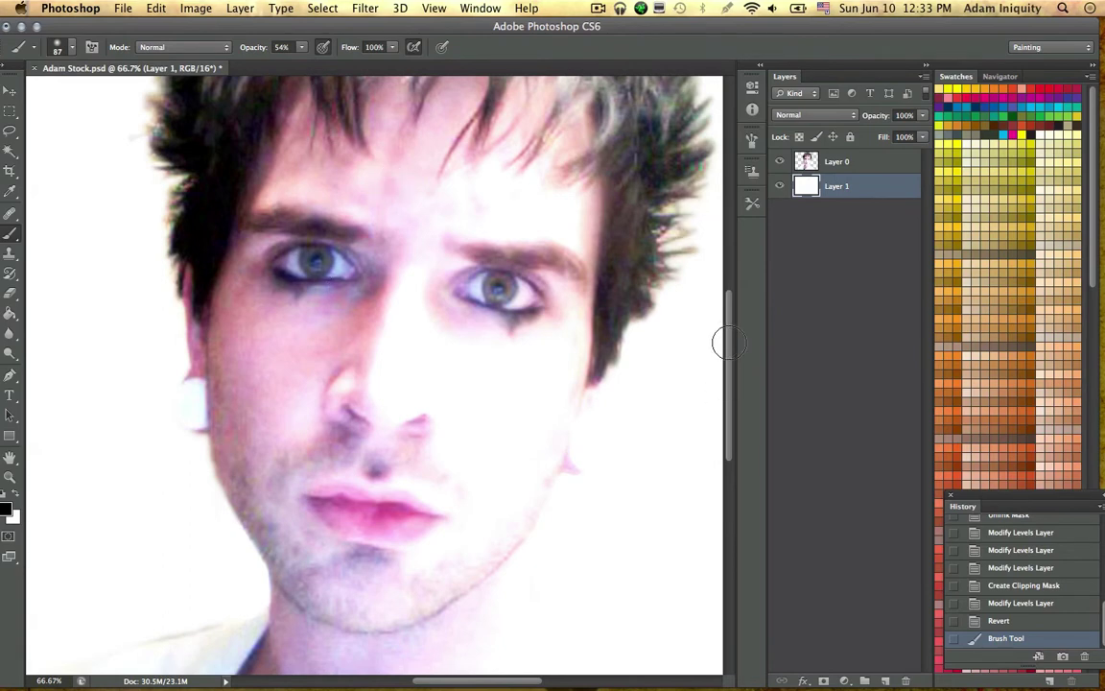
pyautogui.scroll(6, 730, 278)
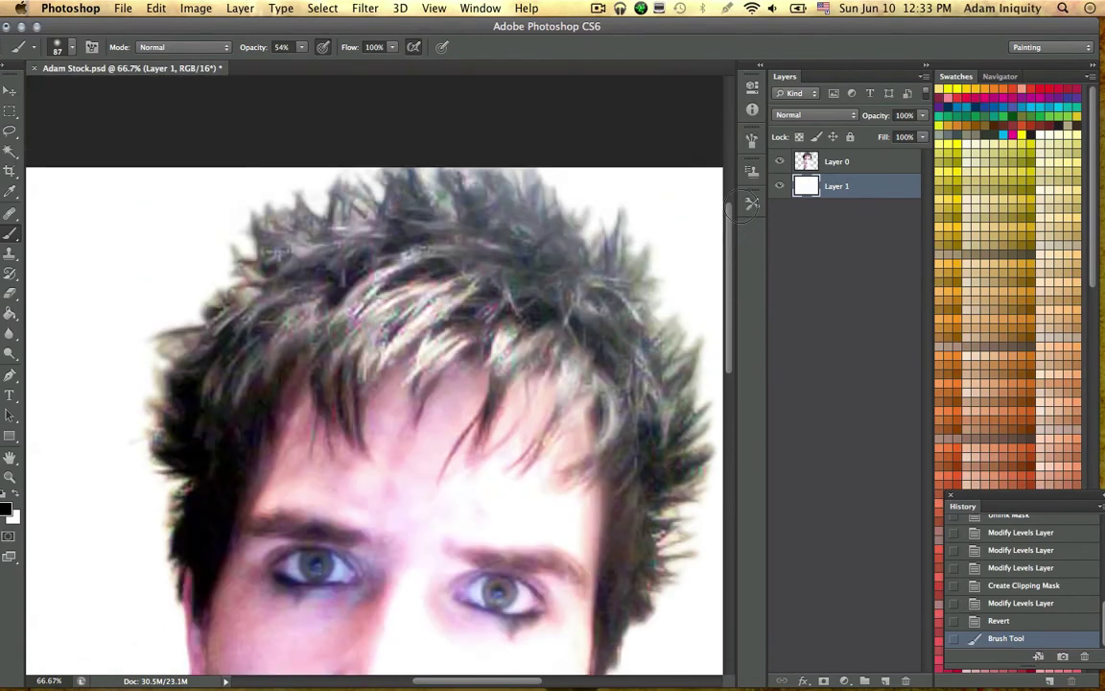
pyautogui.scroll(-3, 737, 254)
pyautogui.scroll(1, 737, 254)
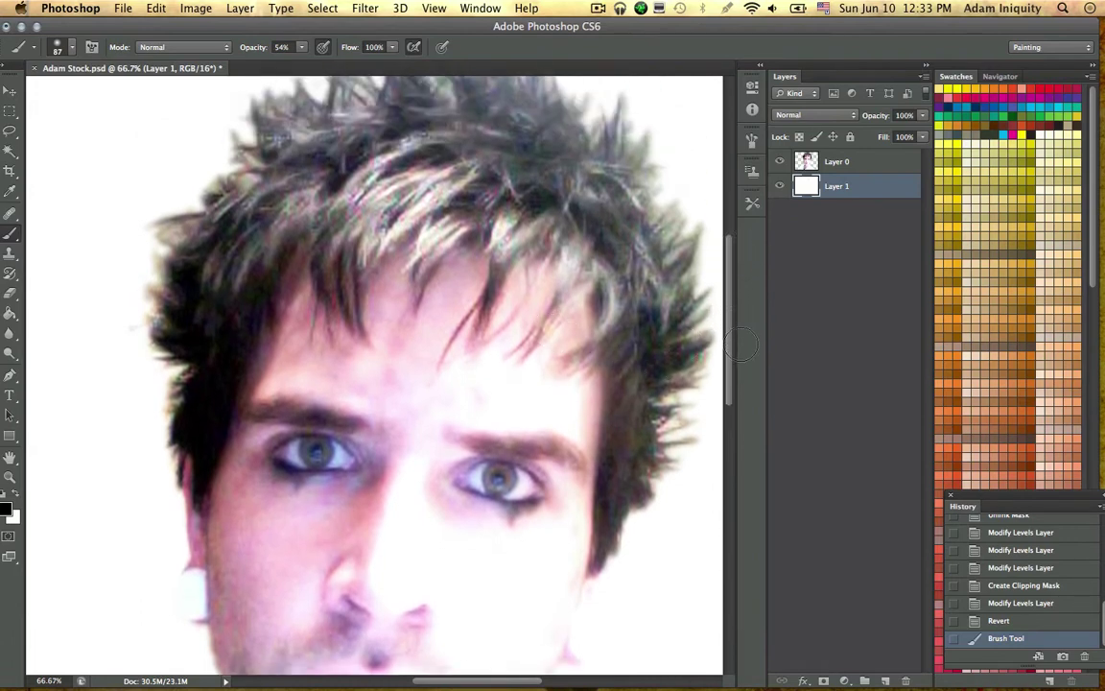
pyautogui.scroll(-5, 737, 335)
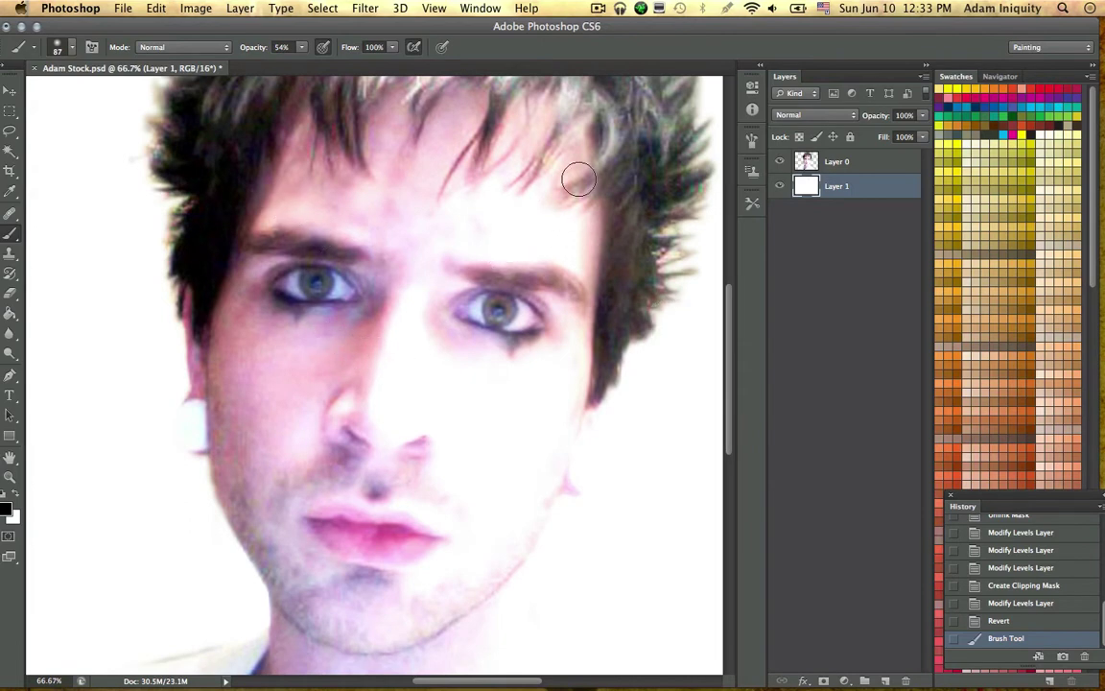
pyautogui.hotkey('ctrl', '-')
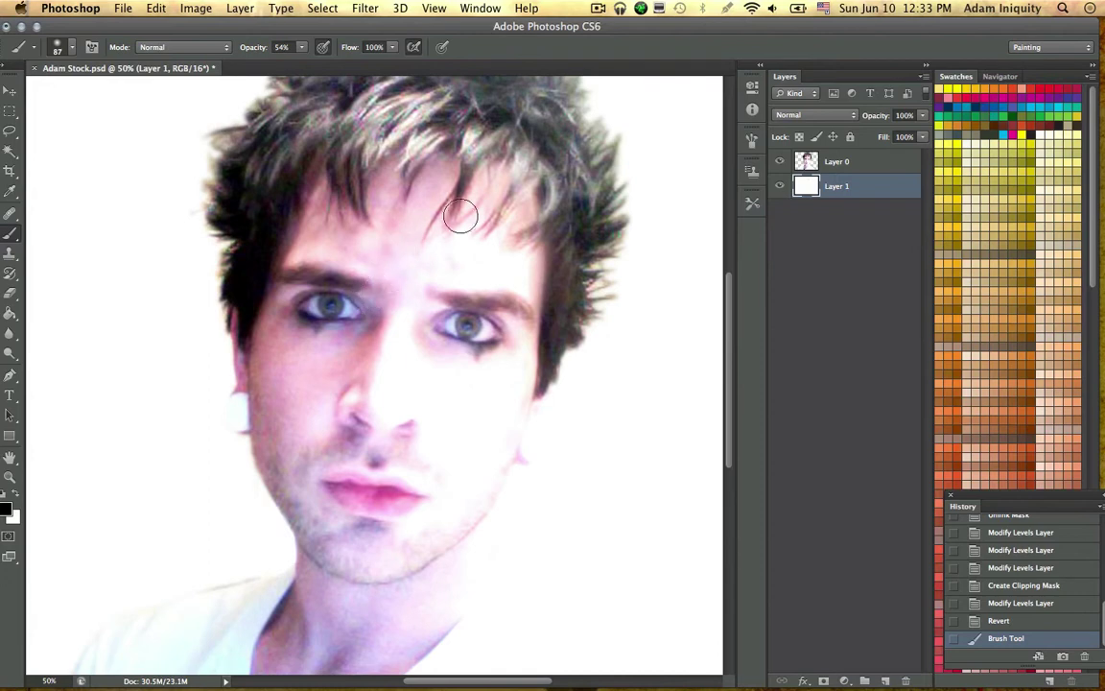
# Step: Check the document's pixel dimensions and resolution in the Image Size settings without changing them
pyautogui.moveTo(255, 67)
pyautogui.mouseDown()
pyautogui.moveTo(291, 119)
pyautogui.moveTo(257, 71)
pyautogui.mouseUp()
pyautogui.rightClick(284, 99)
pyautogui.click(283, 64)
pyautogui.click(192, 10)
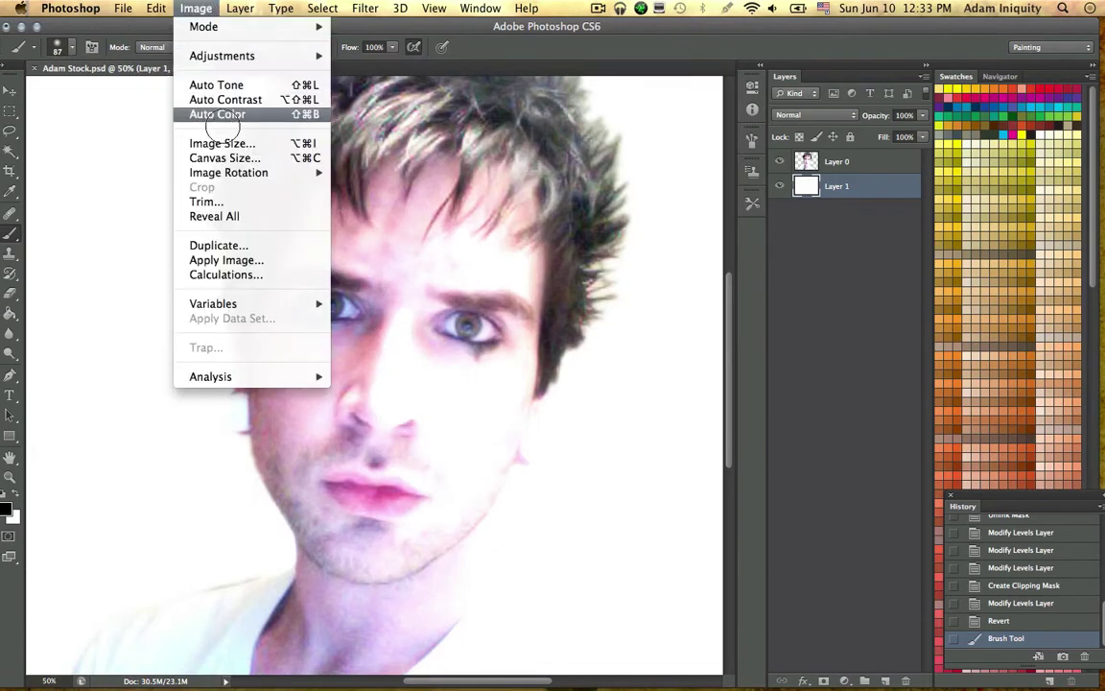
pyautogui.click(222, 143)
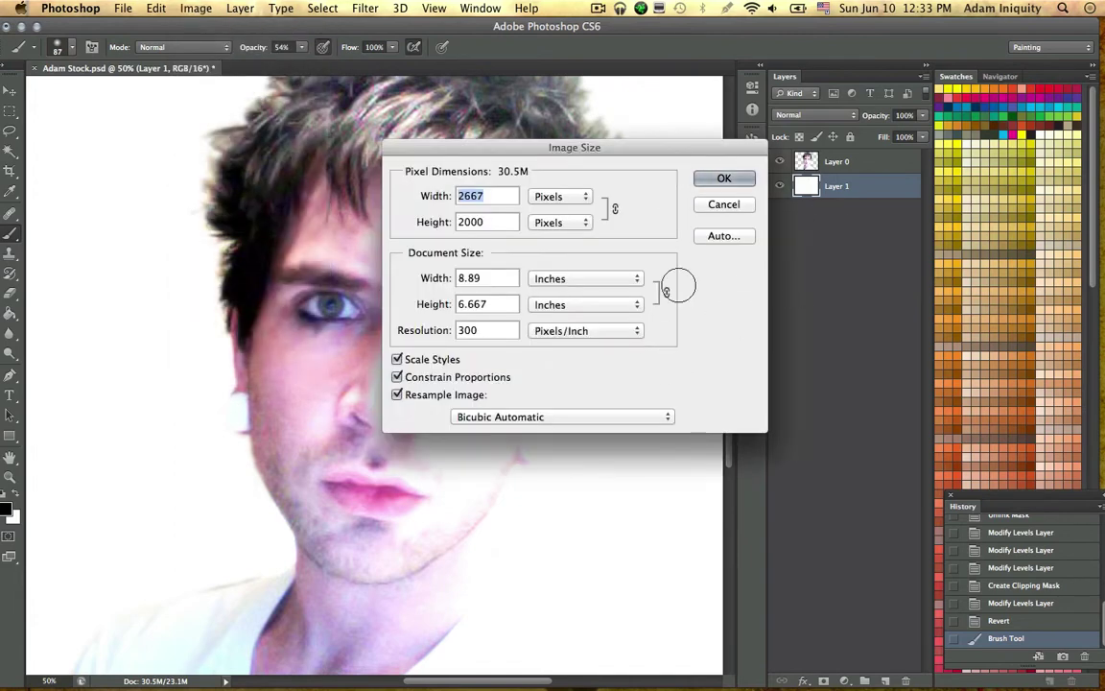
pyautogui.click(723, 204)
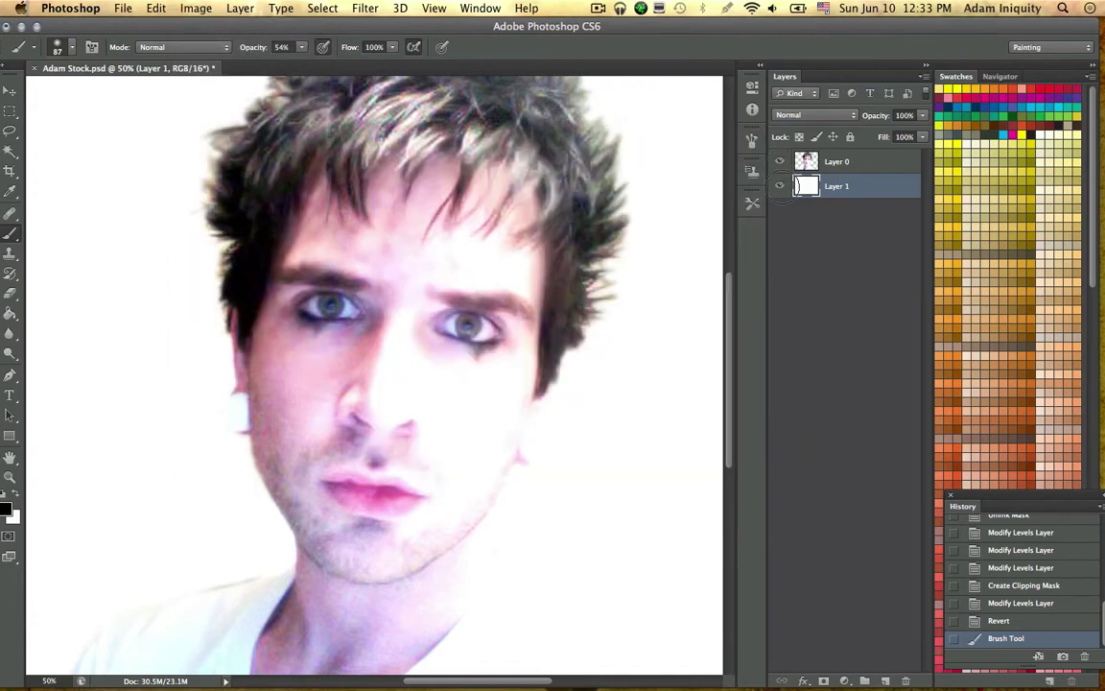
# Step: Hide and show the white background layer to inspect the portrait's cut-out against transparency
pyautogui.click(779, 186)
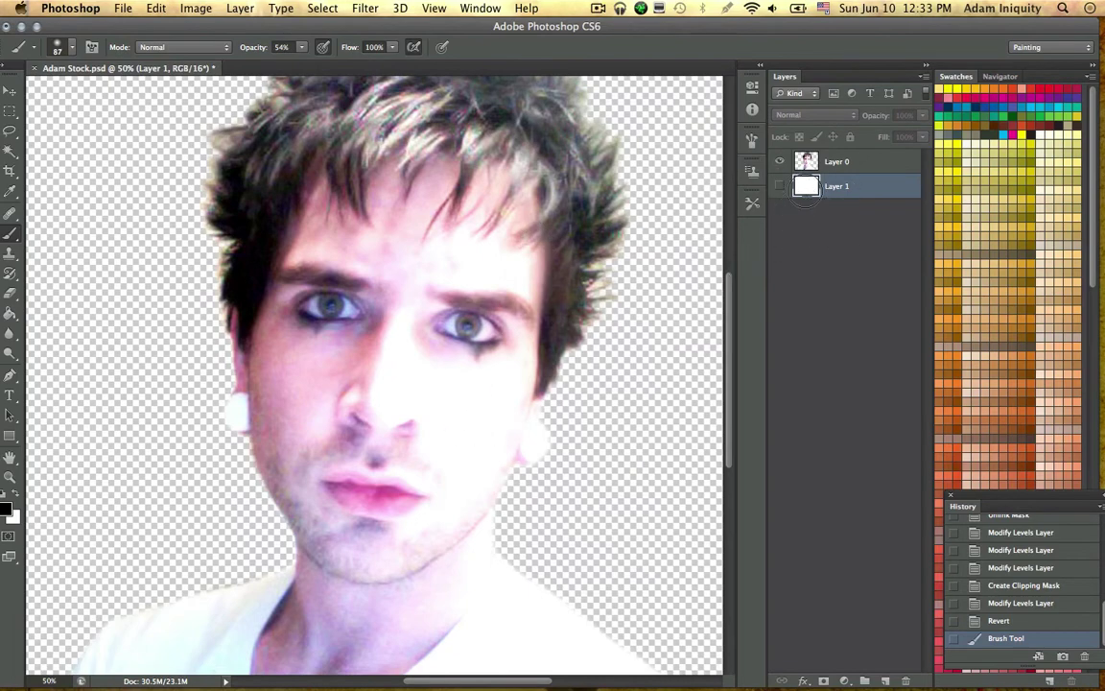
pyautogui.click(779, 187)
pyautogui.click(779, 186)
pyautogui.click(779, 187)
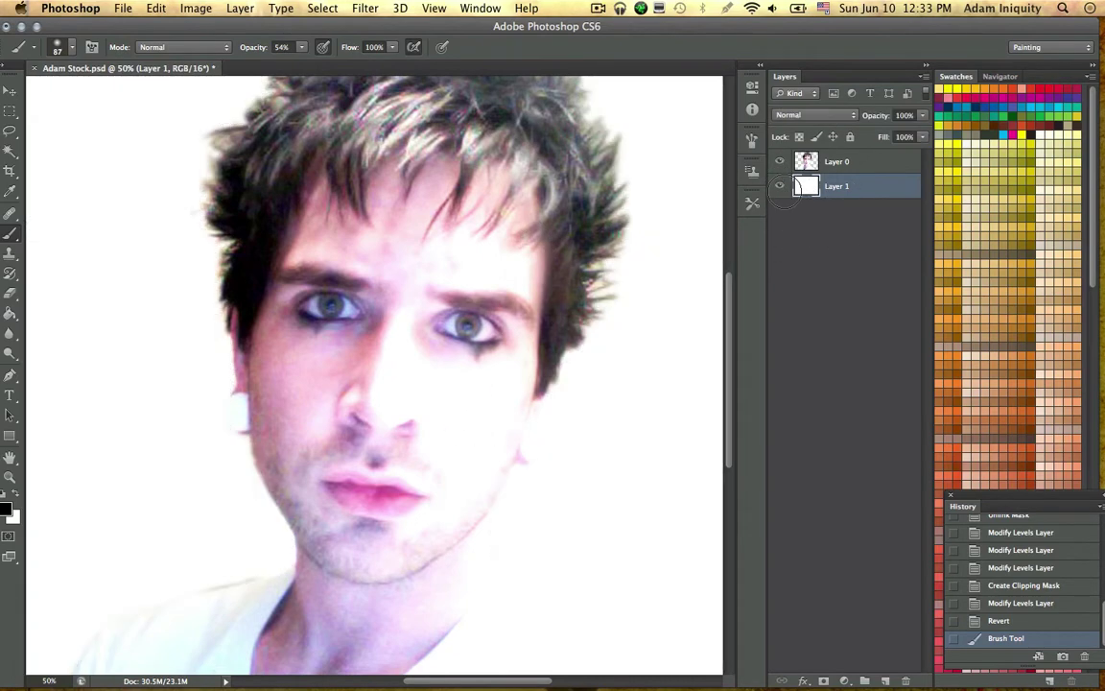
pyautogui.click(779, 186)
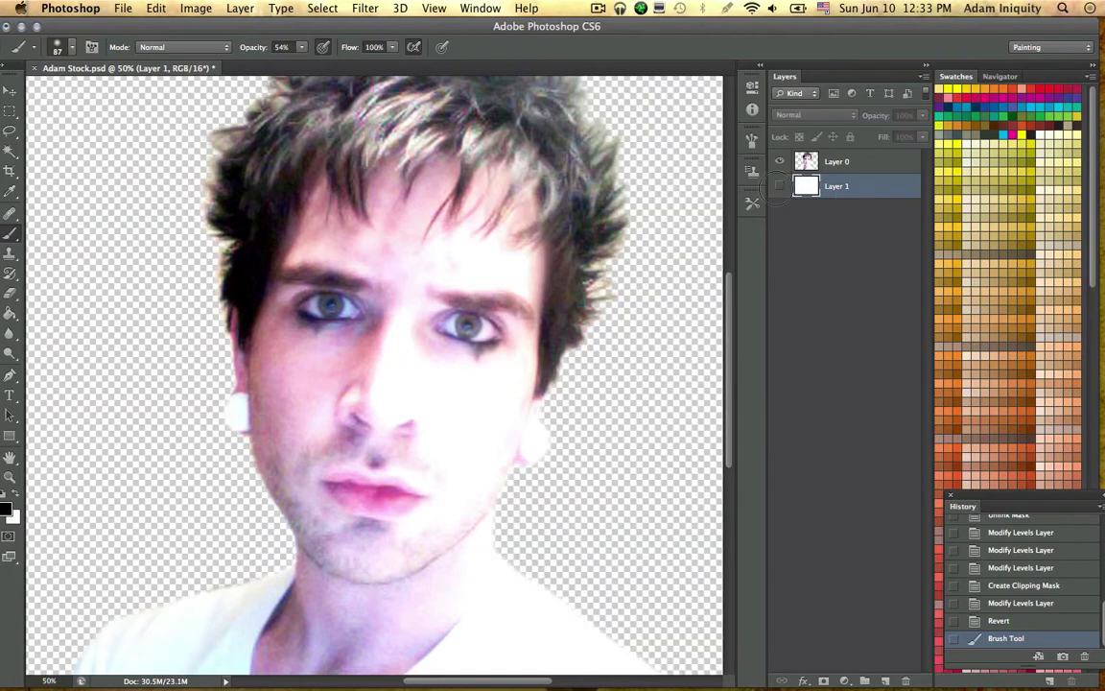
pyautogui.click(779, 186)
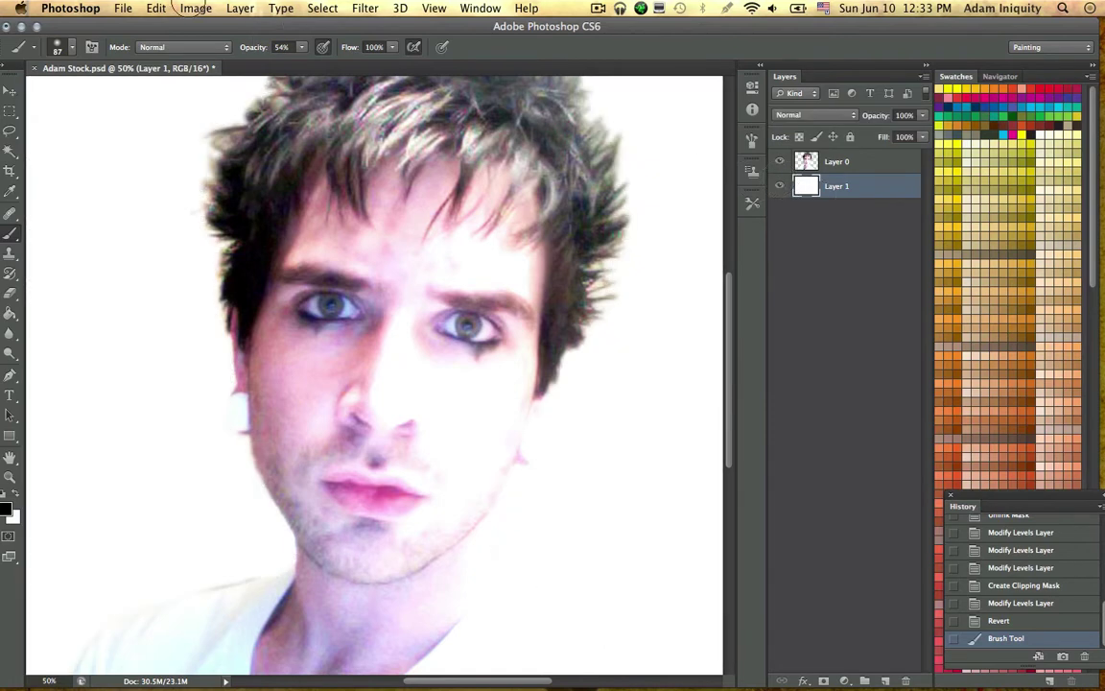
pyautogui.click(195, 8)
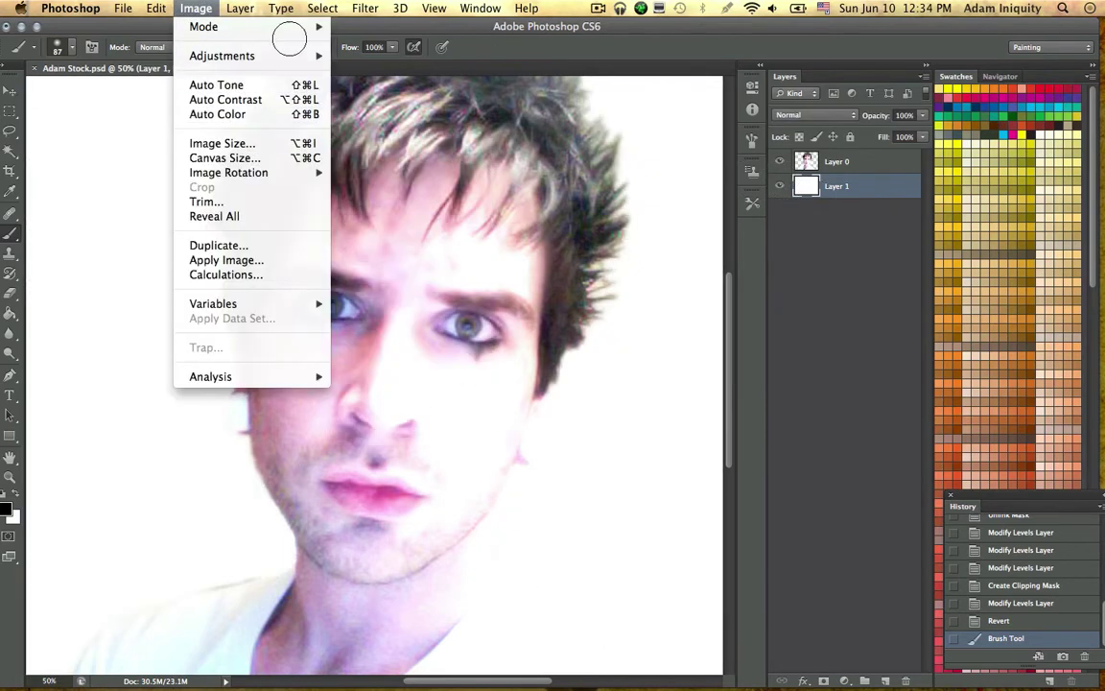
pyautogui.moveTo(290, 27)
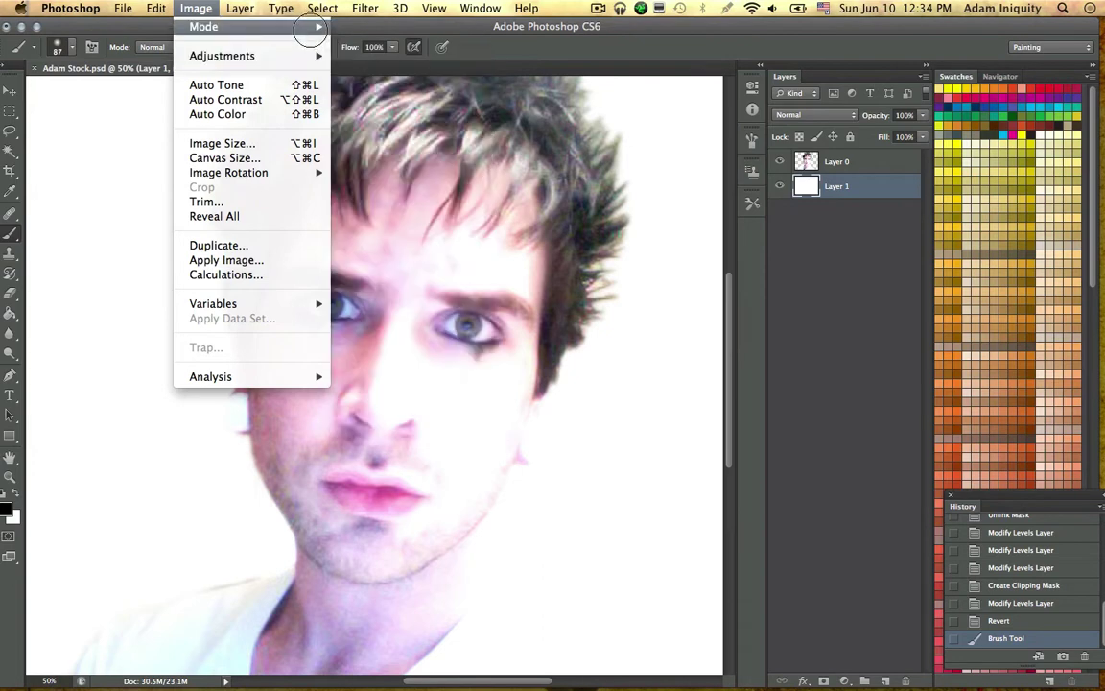
pyautogui.click(365, 46)
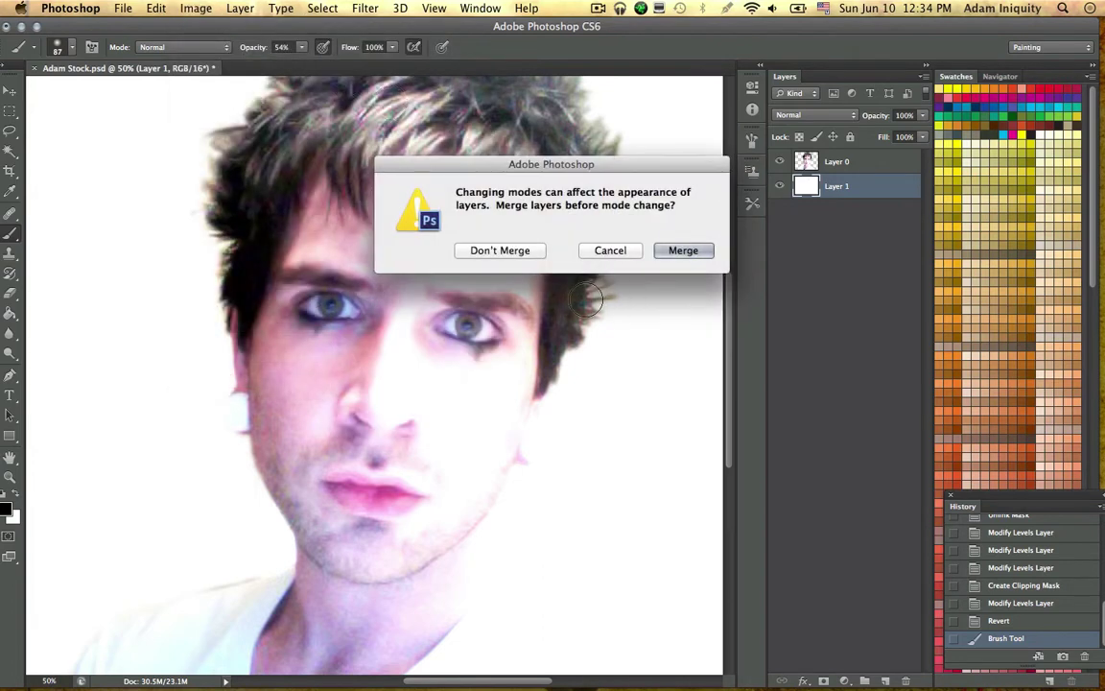
pyautogui.click(624, 251)
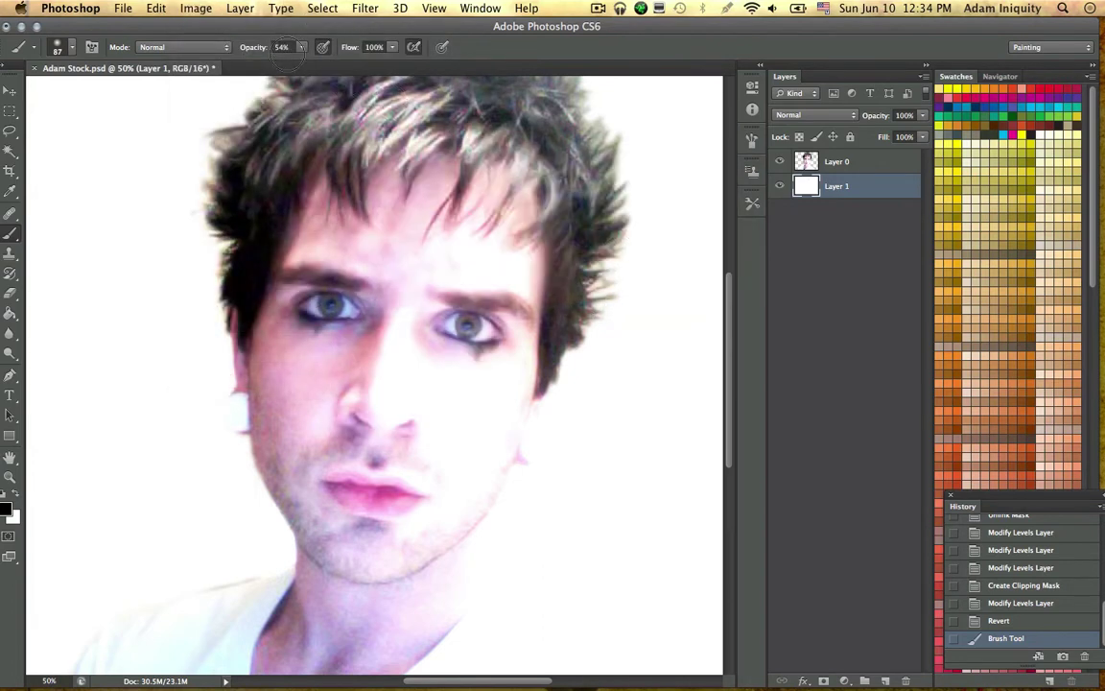
# Step: Review the color mode and bit depth options for the image without changing them
pyautogui.moveTo(312, 29); pyautogui.dragTo(309, 29)
pyautogui.click(195, 7)
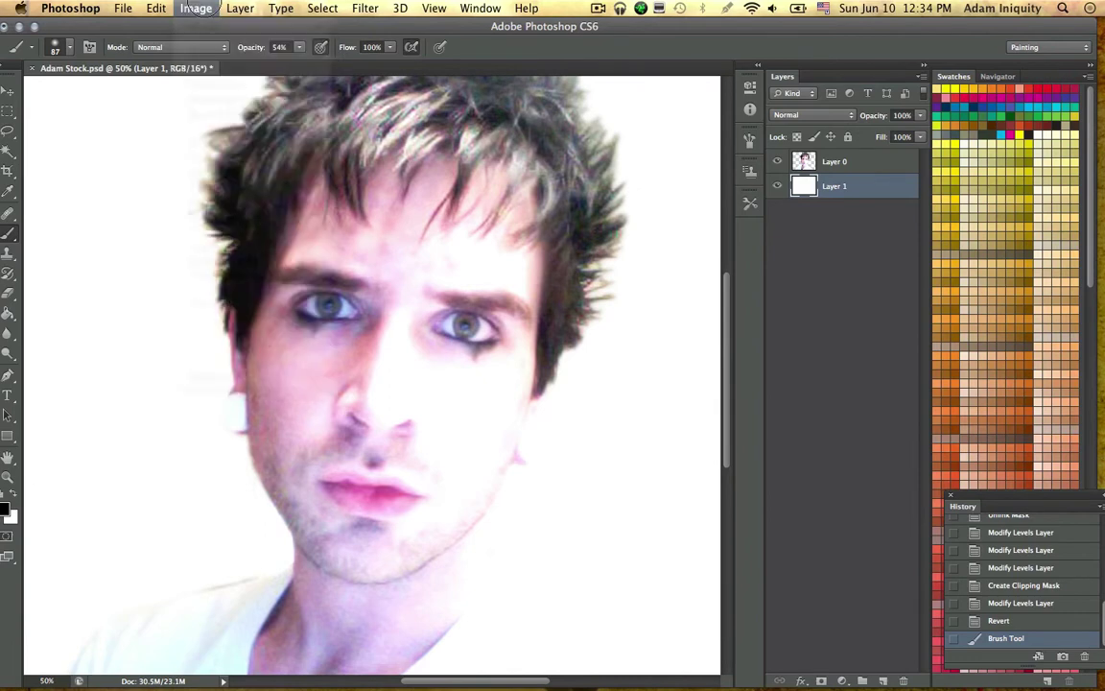
pyautogui.moveTo(240, 28)
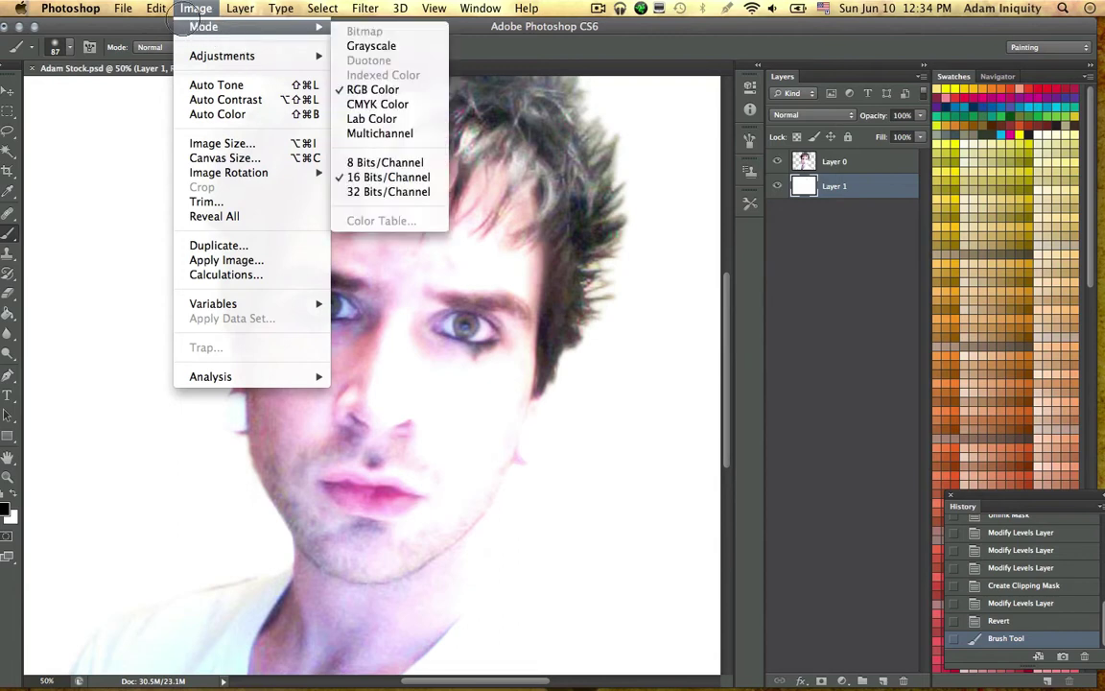
pyautogui.moveTo(240, 8)
pyautogui.click(450, 33)
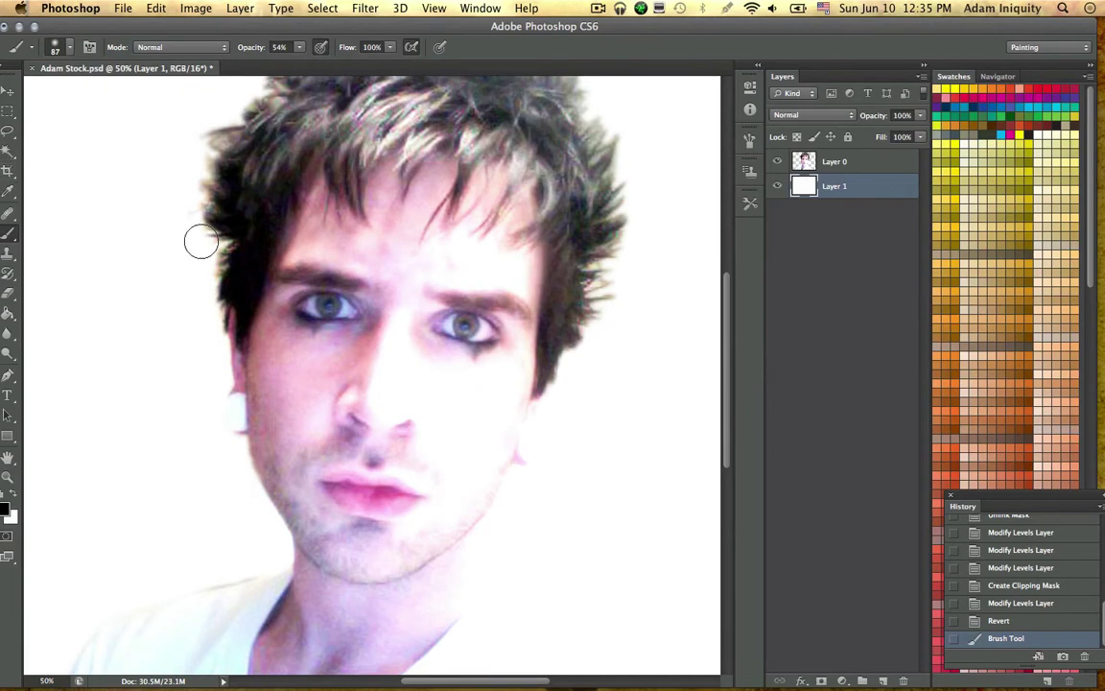
# Step: Outline both eyes on Layer 0 with the Polygonal Lasso and copy the selection to a new layer
pyautogui.press('l')
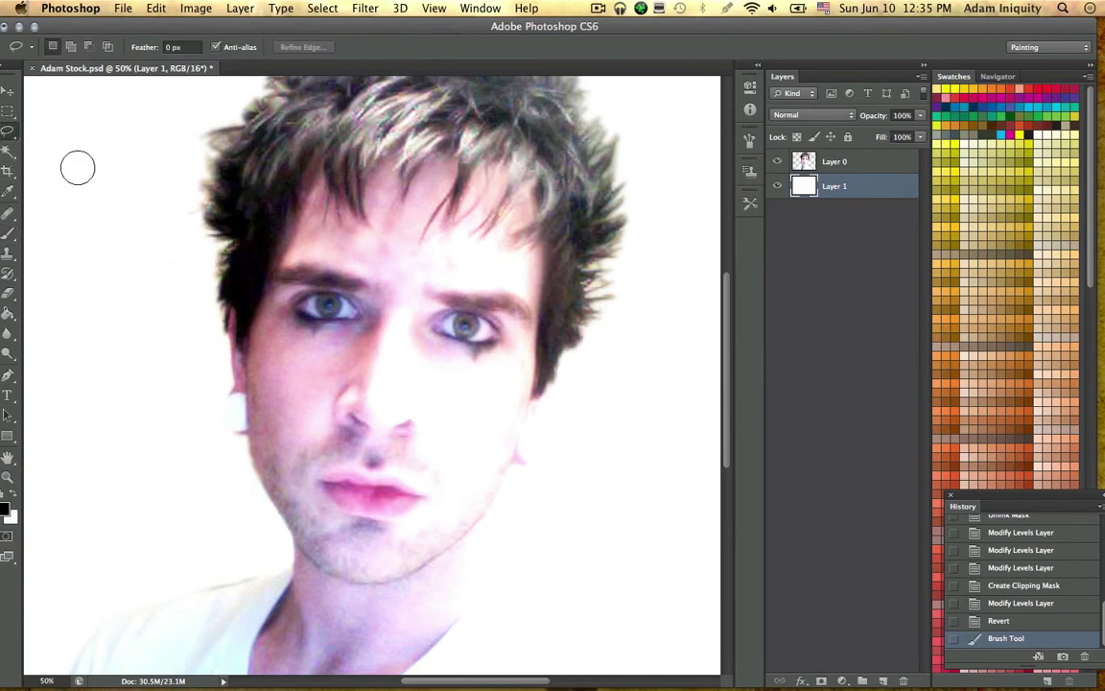
pyautogui.press('super+equal')
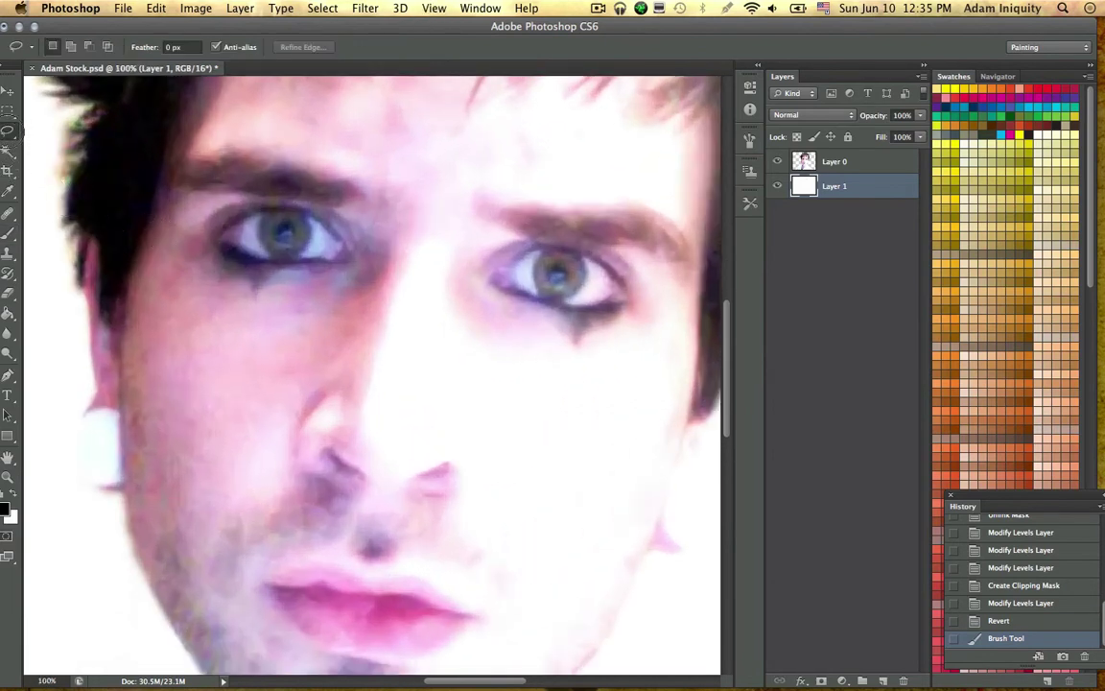
pyautogui.click(8, 131)
pyautogui.click(67, 142)
pyautogui.click(841, 162)
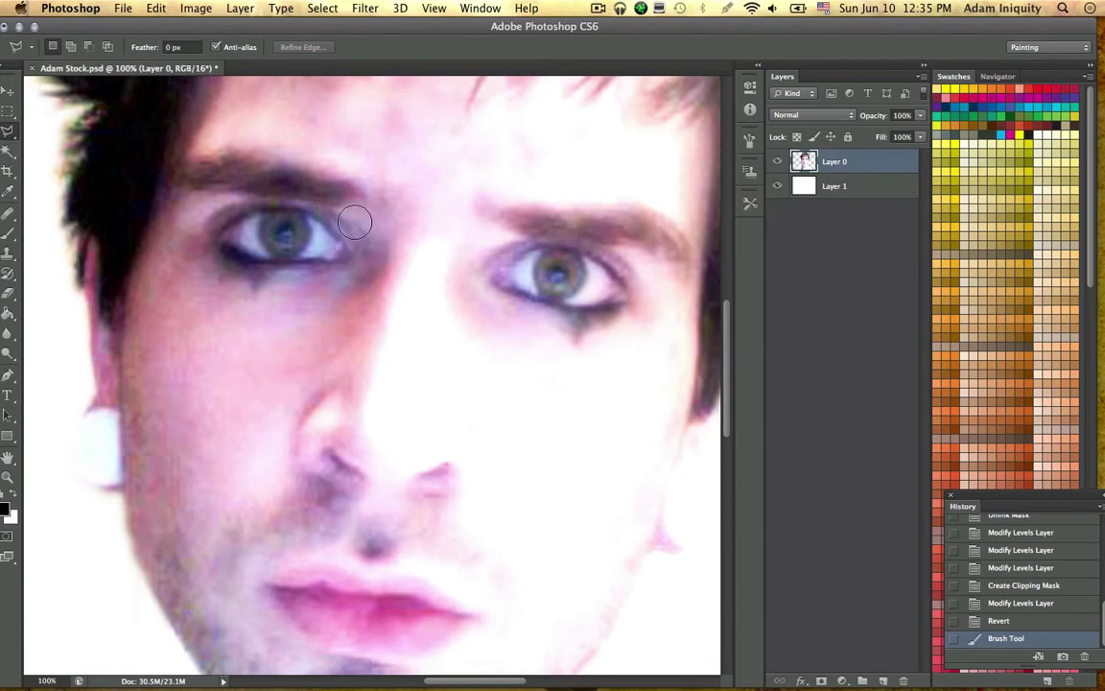
pyautogui.moveTo(340, 204)
pyautogui.mouseDown()
pyautogui.moveTo(225, 191)
pyautogui.moveTo(193, 220)
pyautogui.moveTo(184, 209)
pyautogui.moveTo(190, 272)
pyautogui.moveTo(178, 240)
pyautogui.moveTo(211, 305)
pyautogui.moveTo(207, 276)
pyautogui.moveTo(202, 284)
pyautogui.moveTo(290, 293)
pyautogui.moveTo(358, 280)
pyautogui.moveTo(364, 242)
pyautogui.mouseUp()
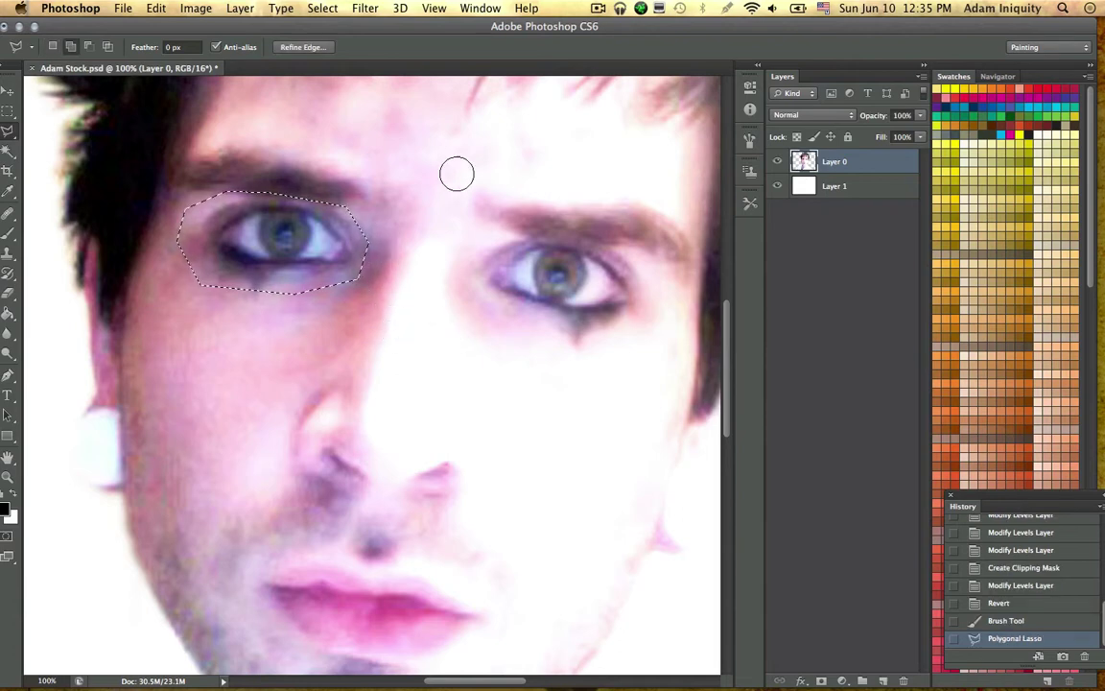
pyautogui.moveTo(467, 257)
pyautogui.mouseDown()
pyautogui.moveTo(489, 228)
pyautogui.moveTo(595, 221)
pyautogui.moveTo(661, 291)
pyautogui.moveTo(654, 338)
pyautogui.moveTo(623, 357)
pyautogui.moveTo(579, 359)
pyautogui.moveTo(456, 297)
pyautogui.moveTo(467, 257)
pyautogui.mouseUp()
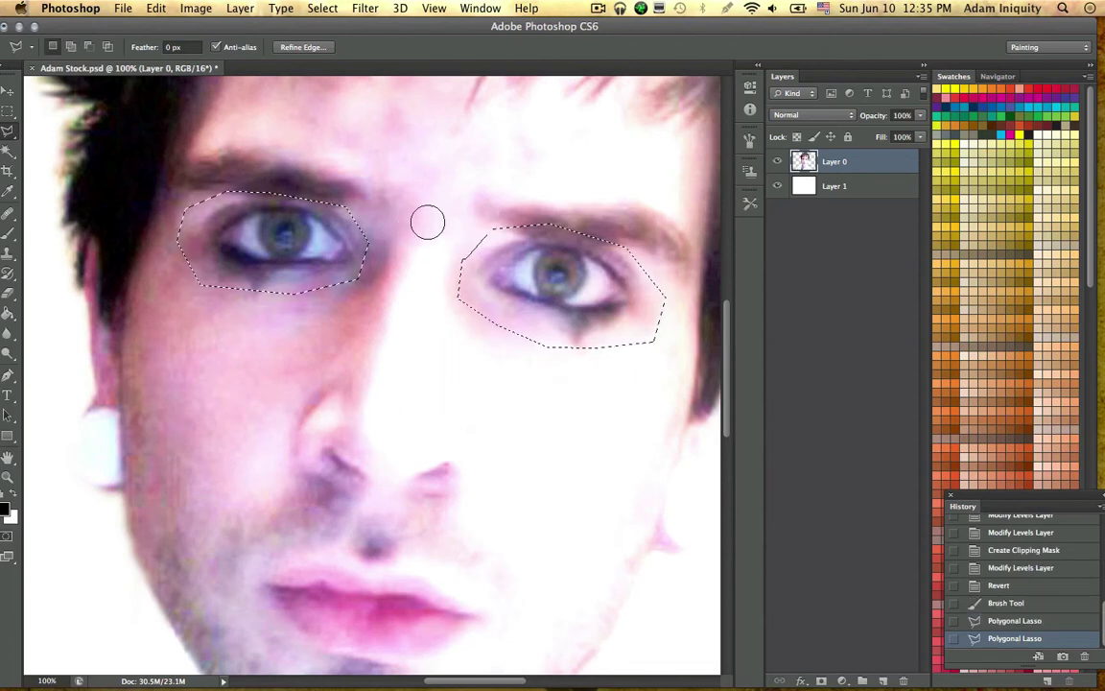
pyautogui.rightClick(453, 236)
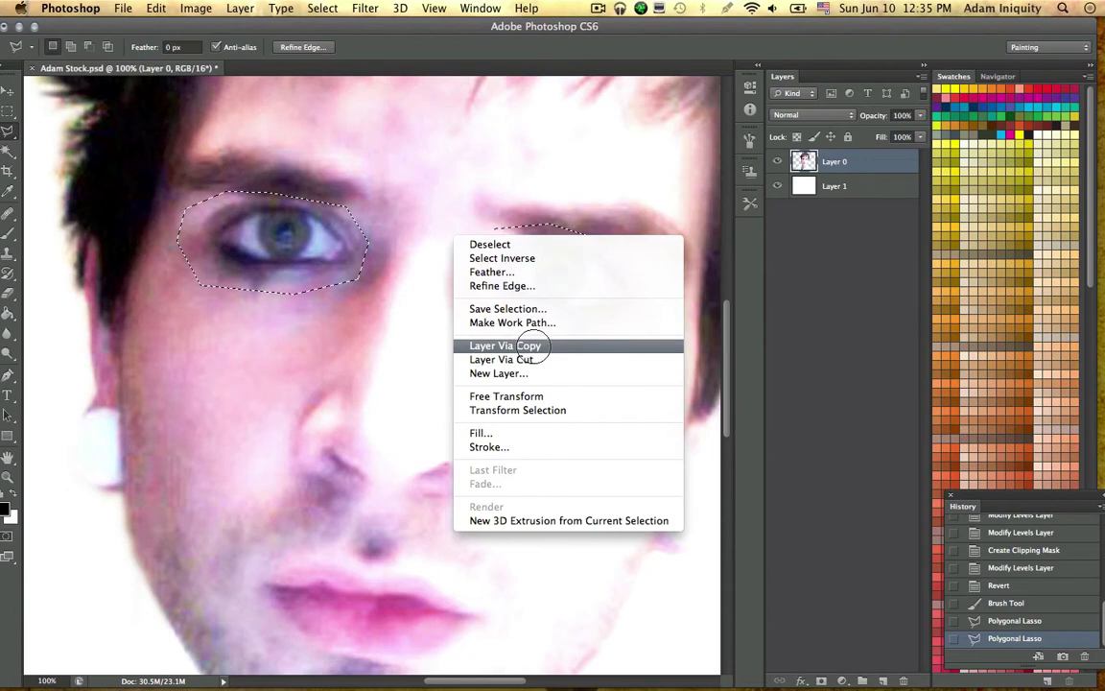
pyautogui.click(530, 346)
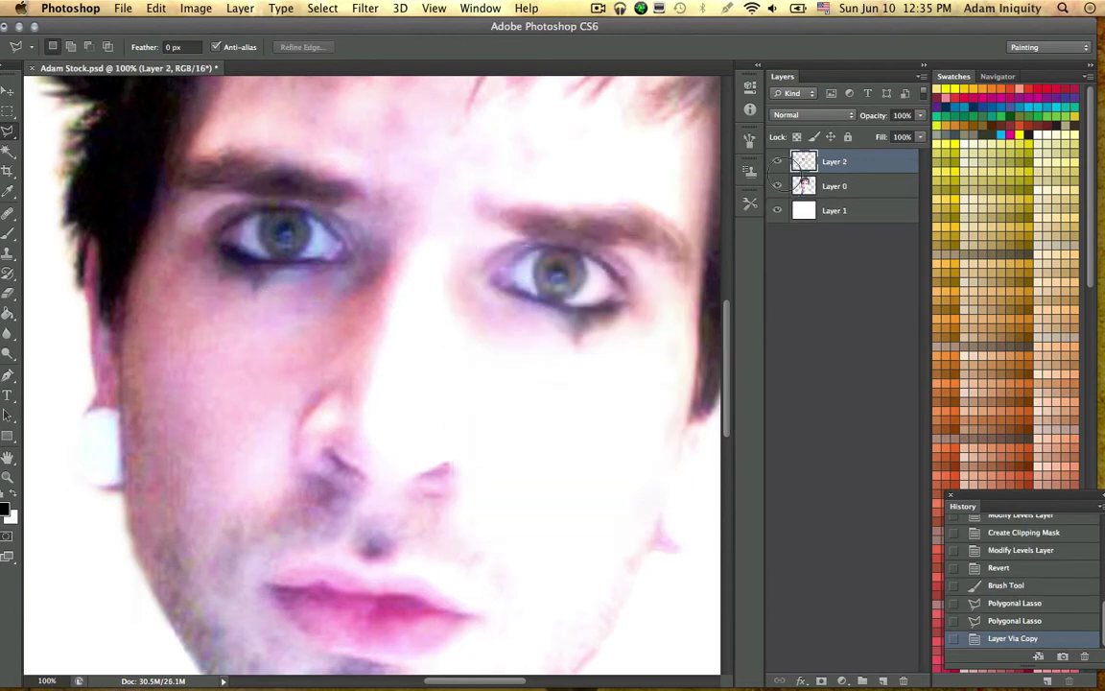
# Step: Hide and show the portrait, copied eyes and white background layers in turn to inspect what each contains
pyautogui.click(777, 185)
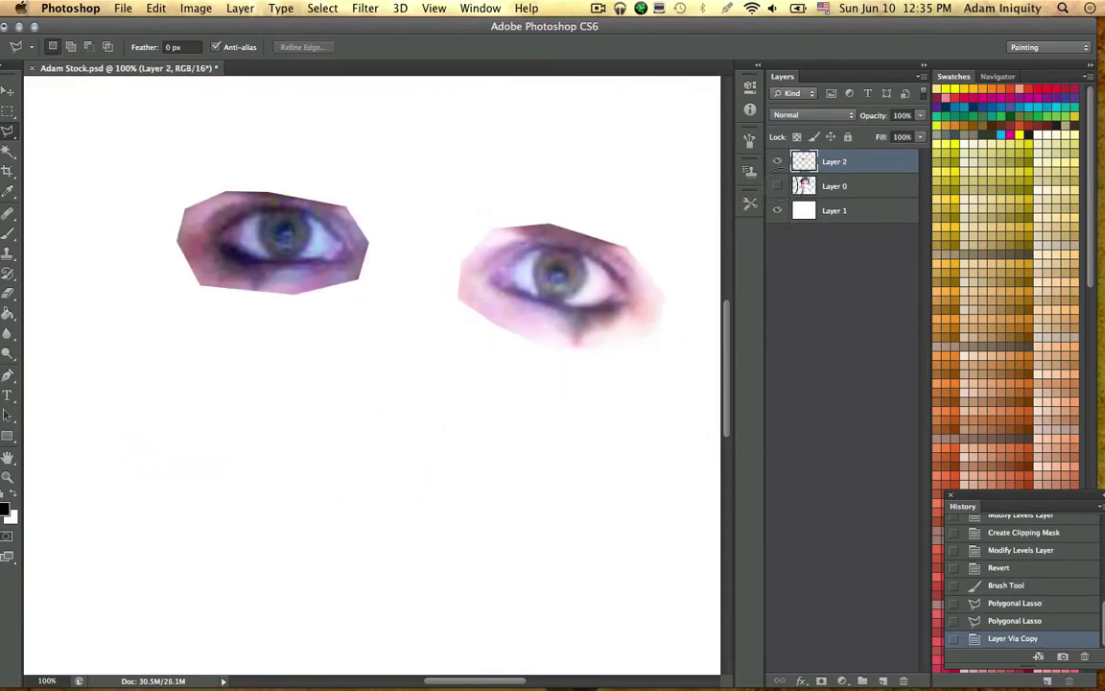
pyautogui.click(777, 185)
pyautogui.click(777, 162)
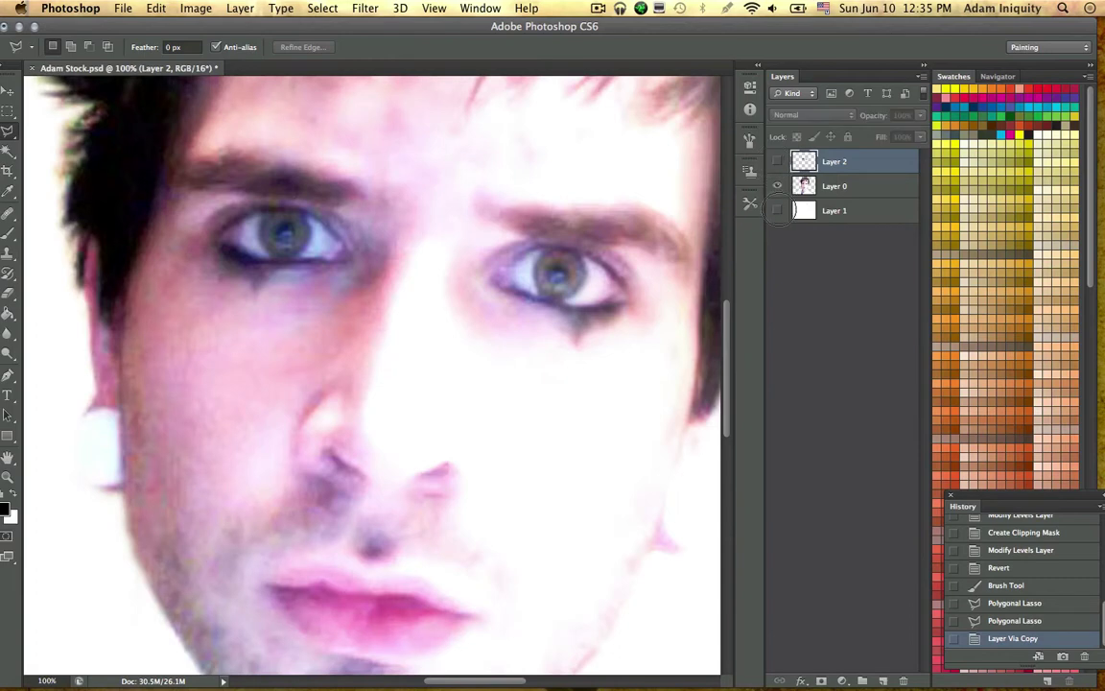
pyautogui.click(778, 209)
pyautogui.click(777, 209)
pyautogui.click(777, 162)
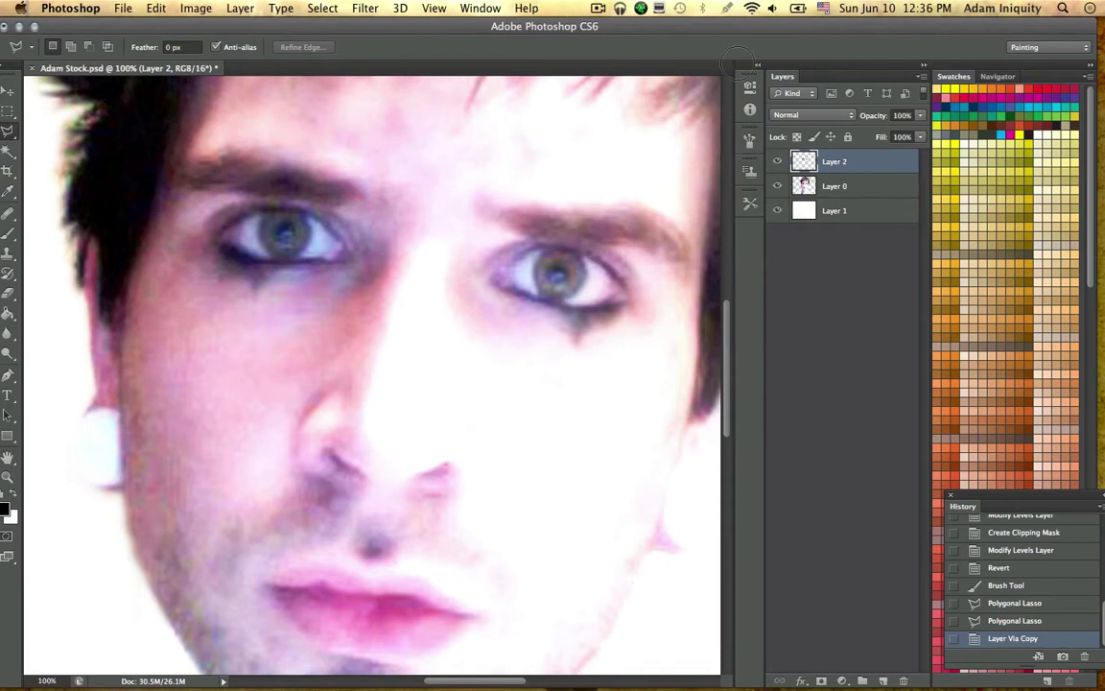
# Step: Duplicate the copied eyes layer within the same document, keeping the default name
pyautogui.rightClick(840, 161)
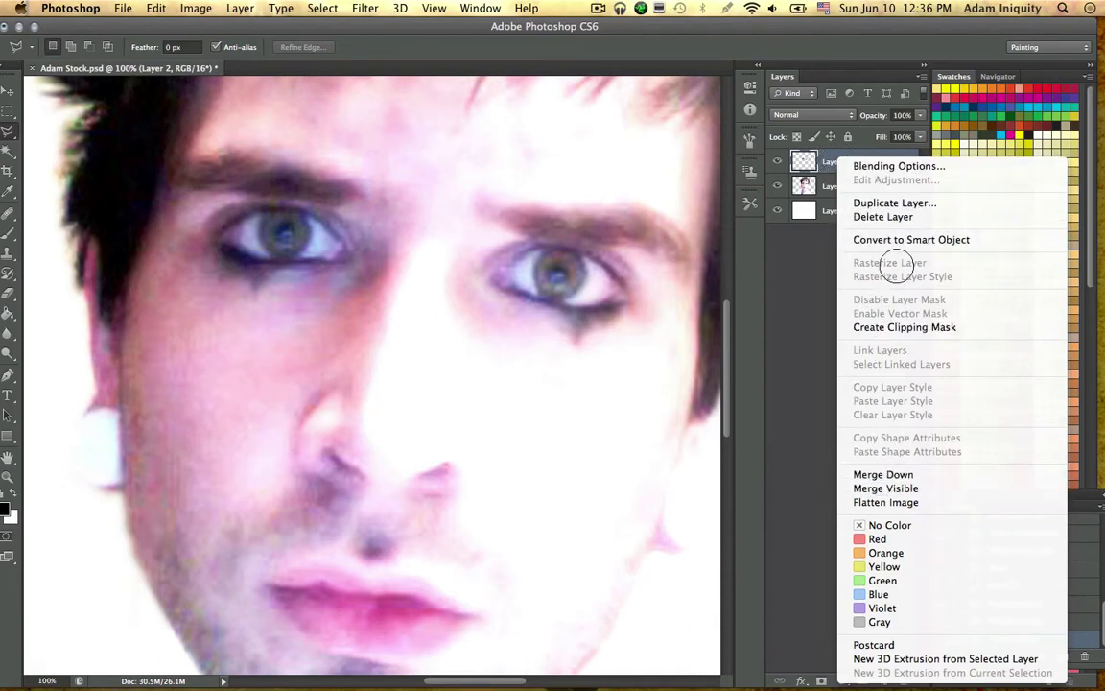
pyautogui.click(903, 201)
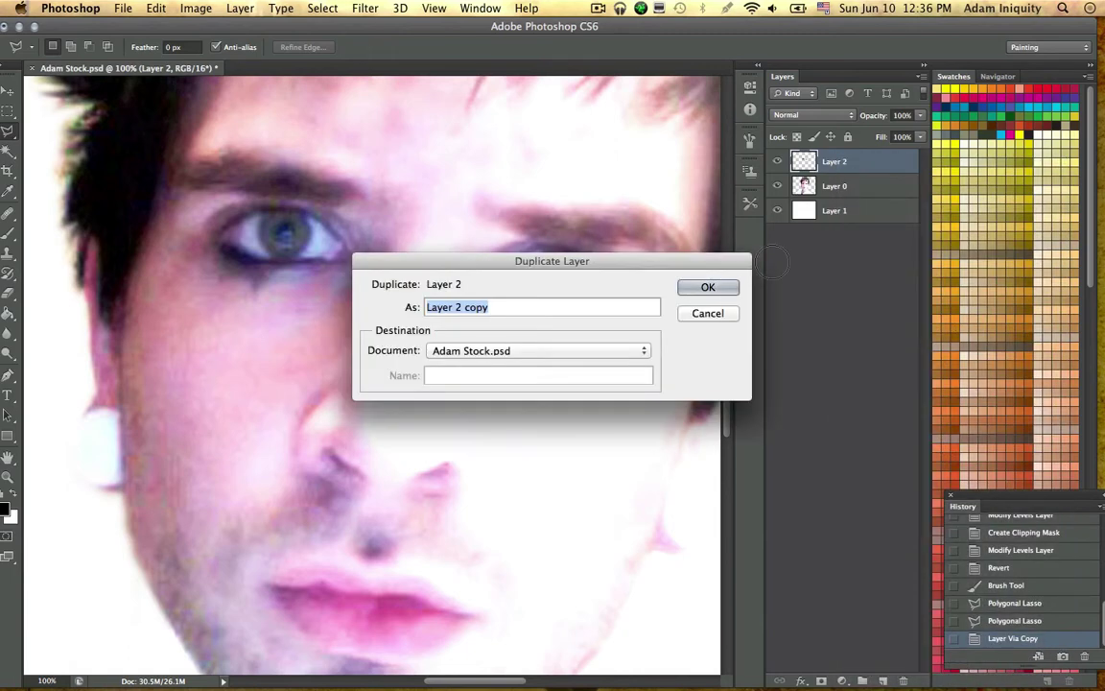
pyautogui.click(711, 280)
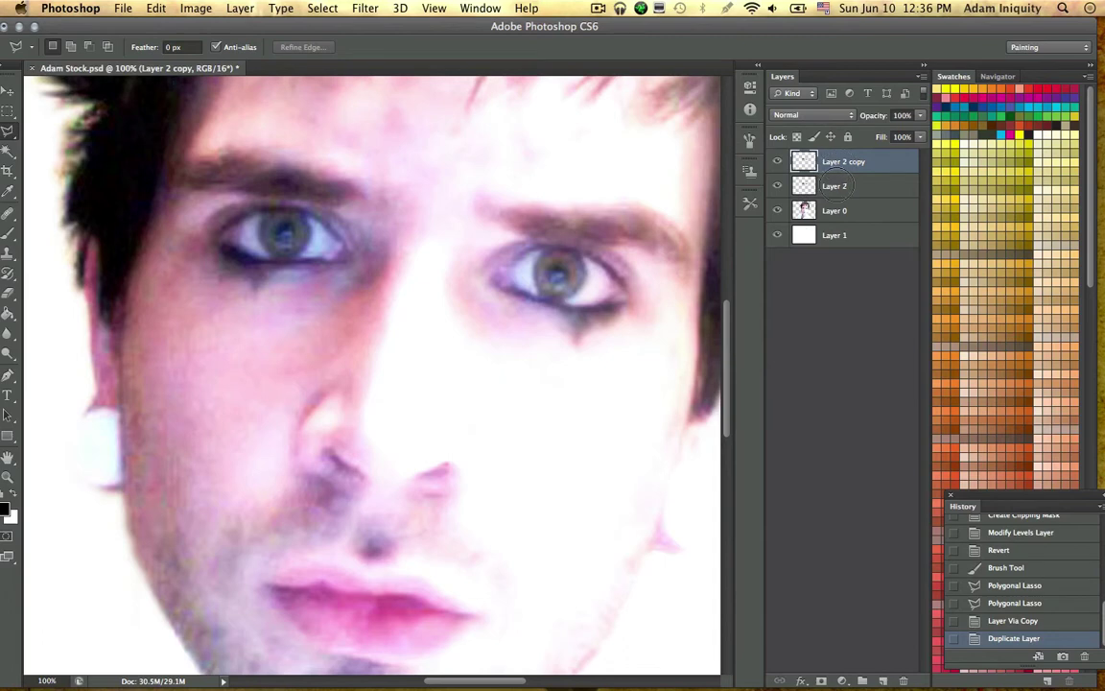
# Step: Rename the original eyes layer "shadows" and its duplicate "color"
pyautogui.click(839, 185)
pyautogui.doubleClick(835, 186)
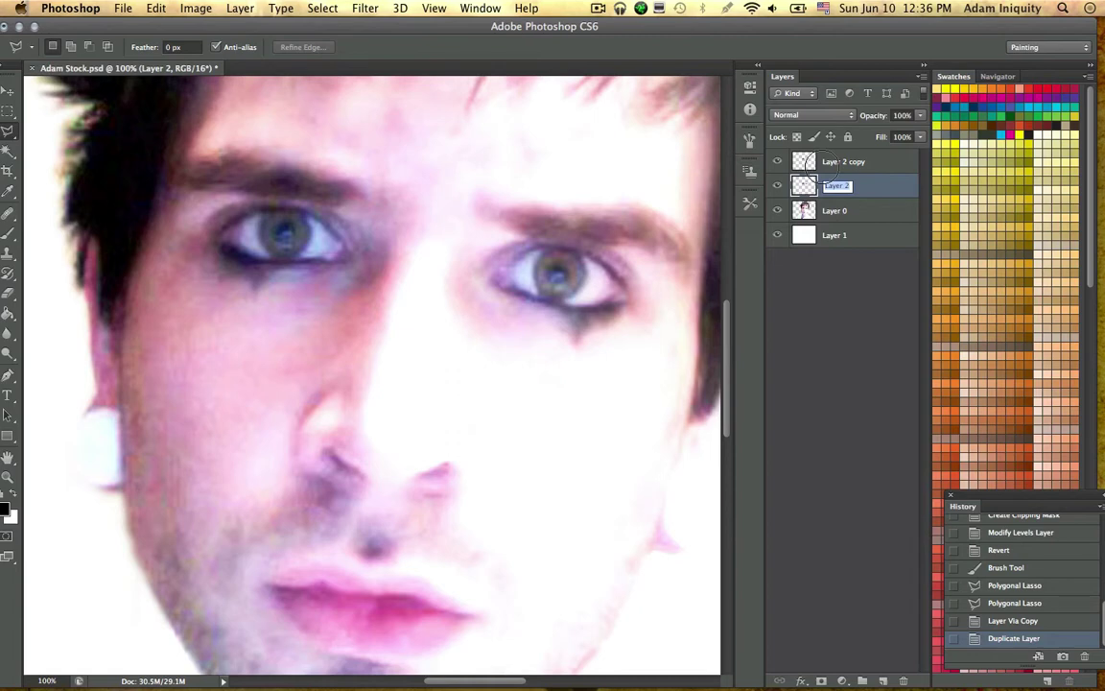
pyautogui.write('shadows')
pyautogui.press('Return')
pyautogui.doubleClick(842, 162)
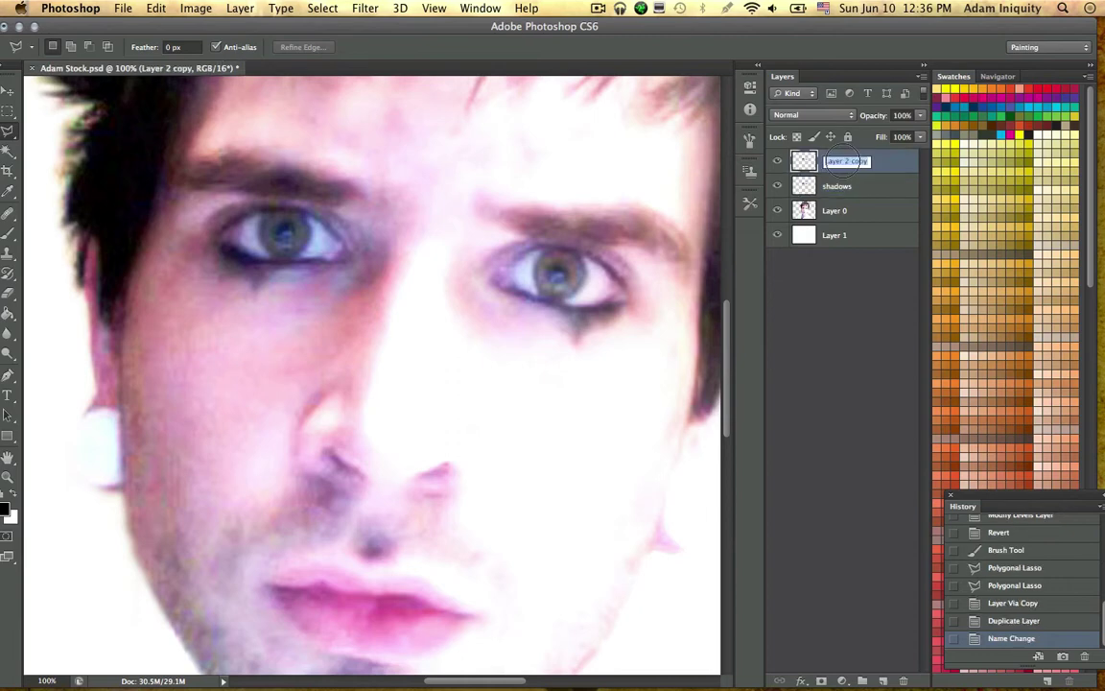
pyautogui.write('color')
pyautogui.press('Return')
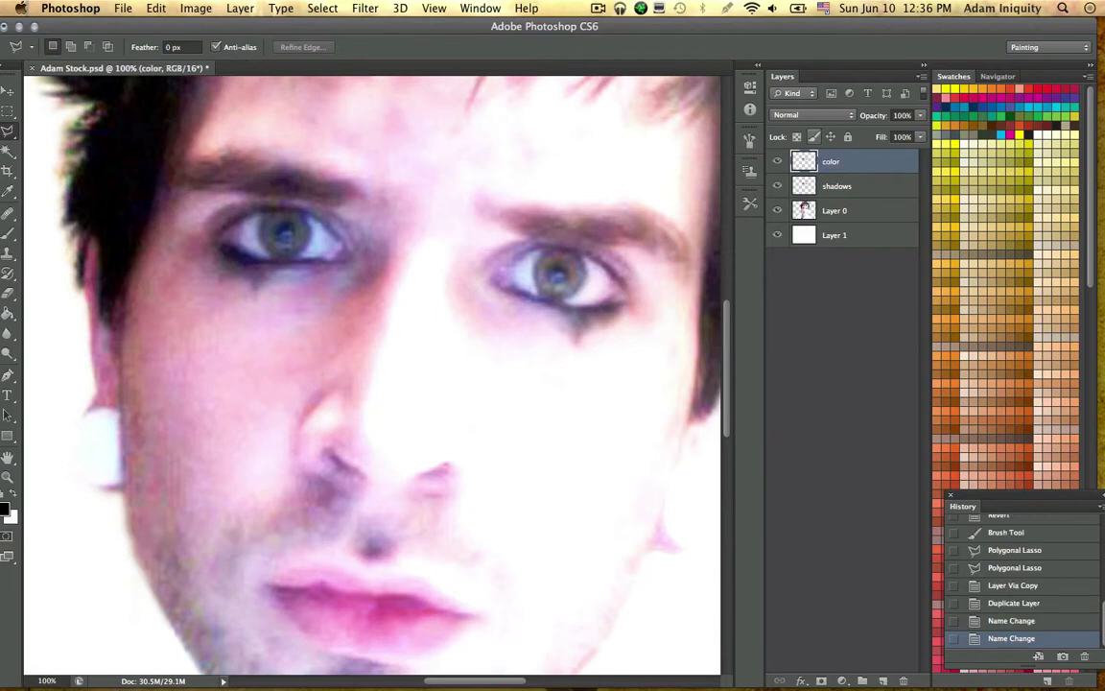
# Step: Set the blend mode of the color layer to Color
pyautogui.click(837, 115)
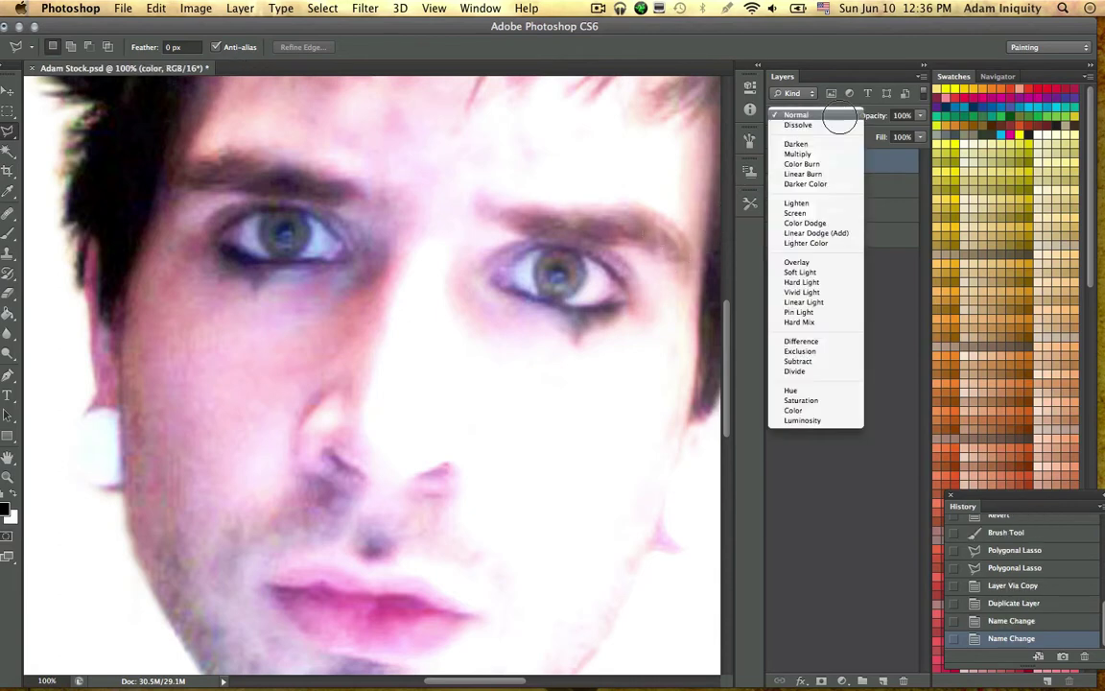
pyautogui.click(804, 409)
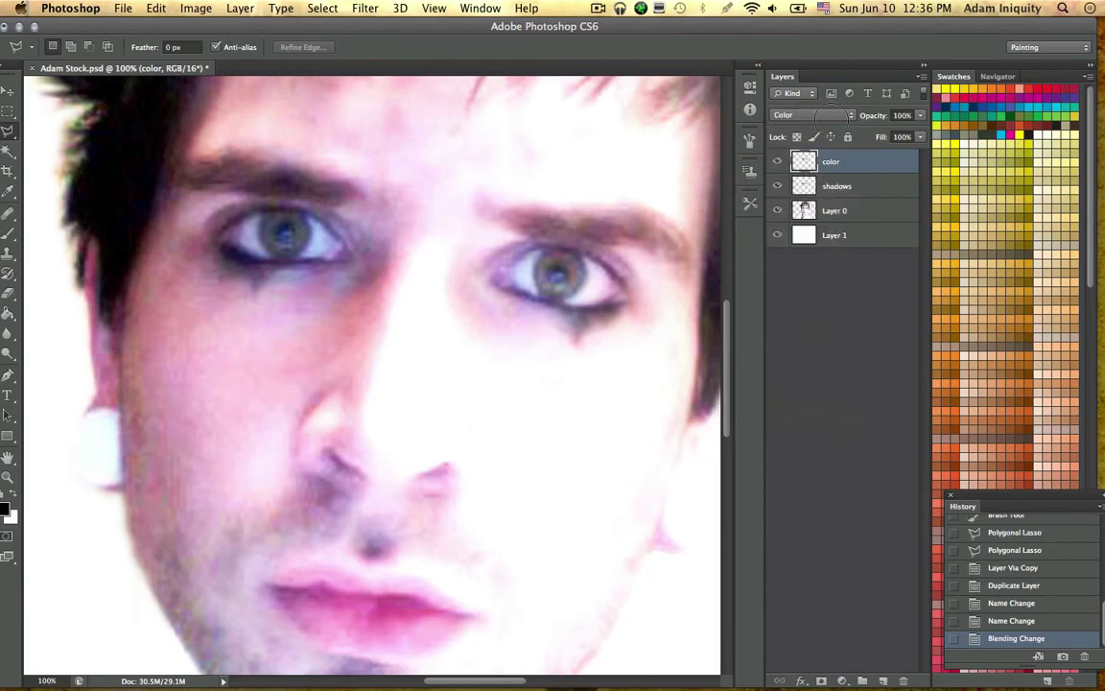
# Step: Lighten both irises on the shadows layer using the Dodge tool with a 20 px soft brush on Midtones at 50% exposure
pyautogui.click(844, 186)
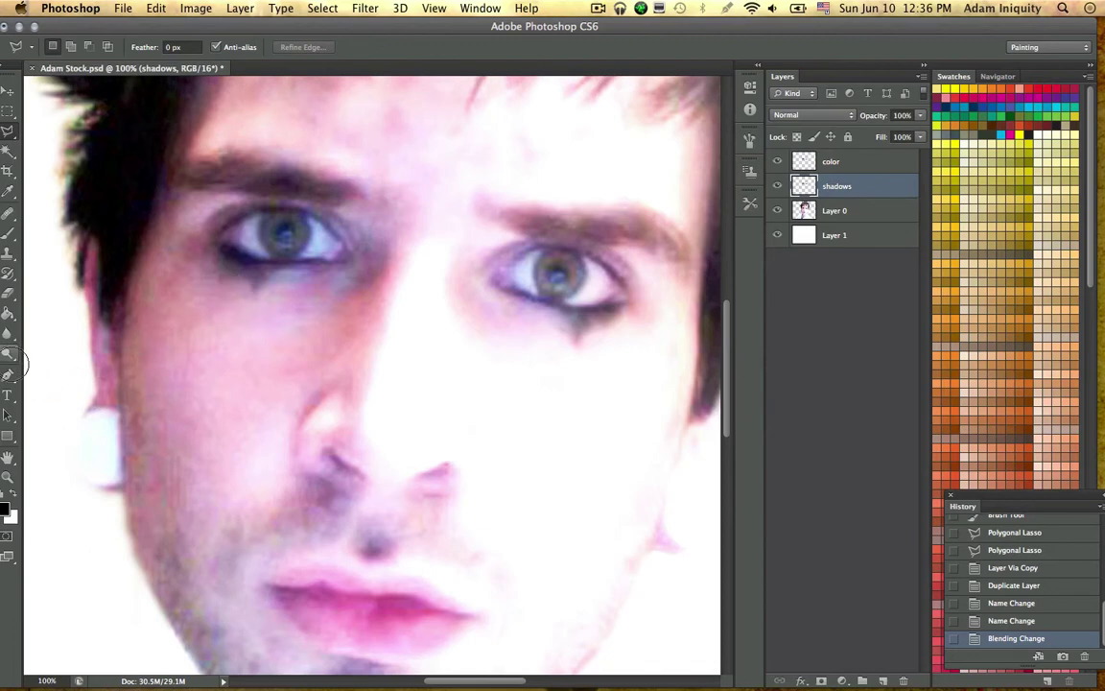
pyautogui.click(7, 353)
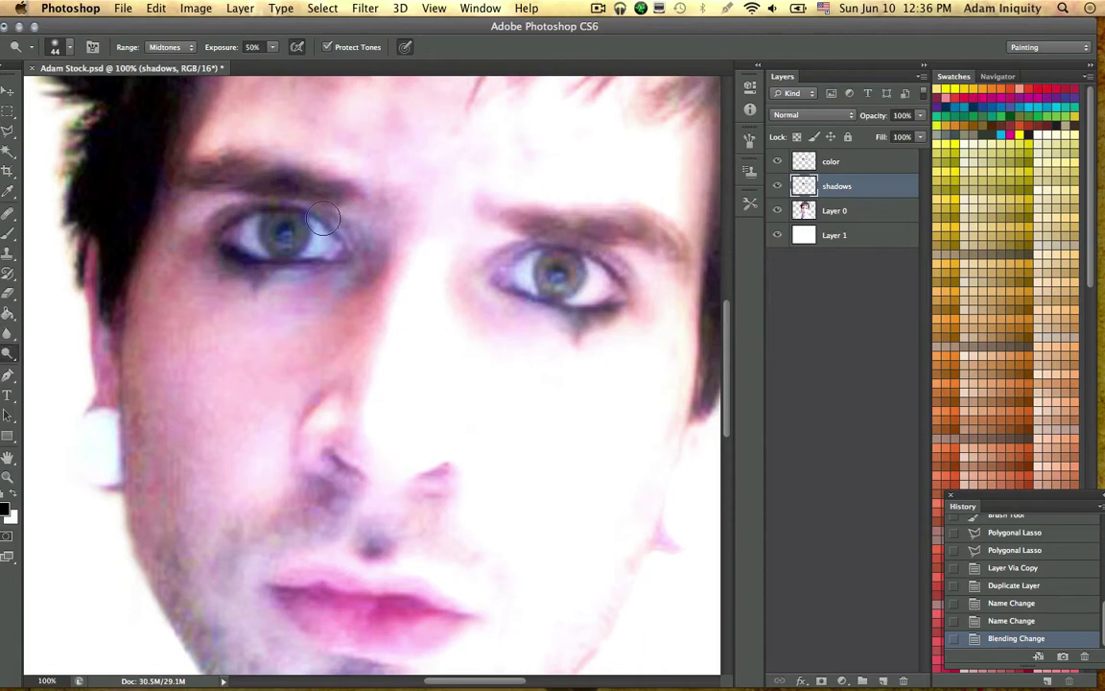
pyautogui.rightClick(166, 335)
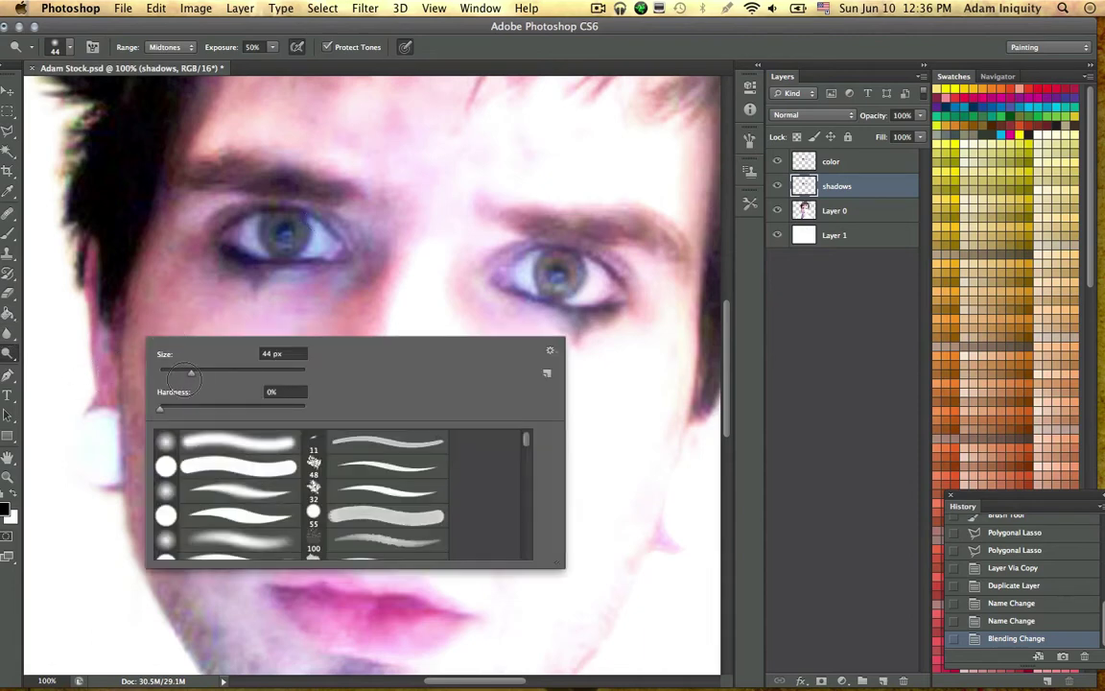
pyautogui.moveTo(191, 372); pyautogui.dragTo(173, 372)
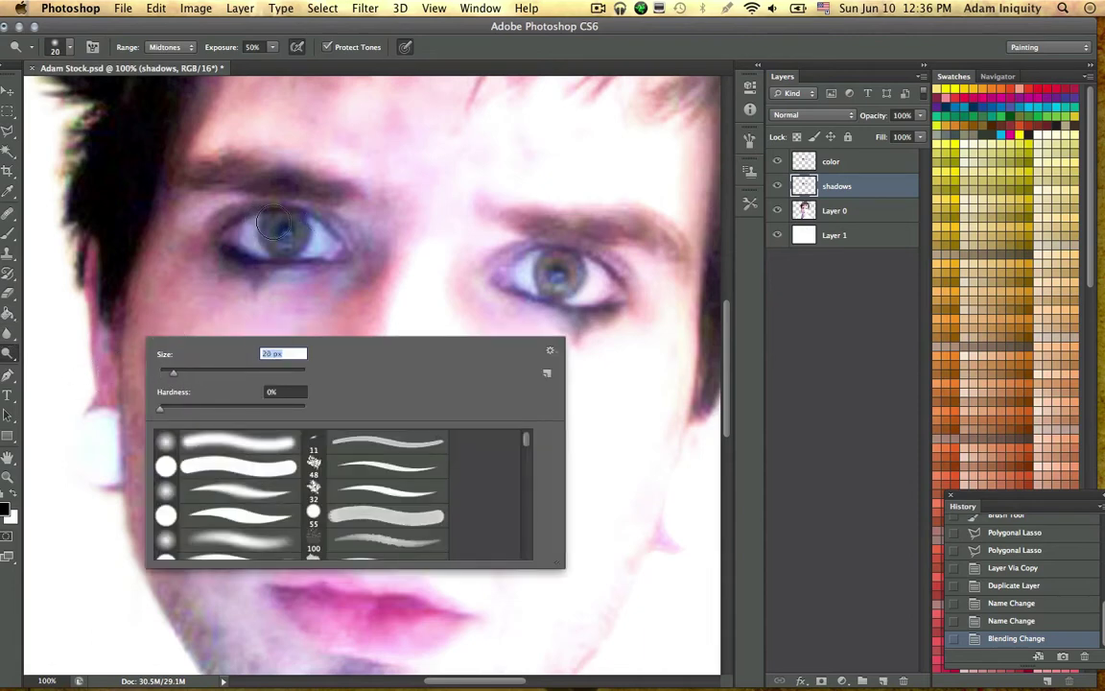
pyautogui.click(267, 233)
pyautogui.moveTo(271, 222); pyautogui.dragTo(275, 231)
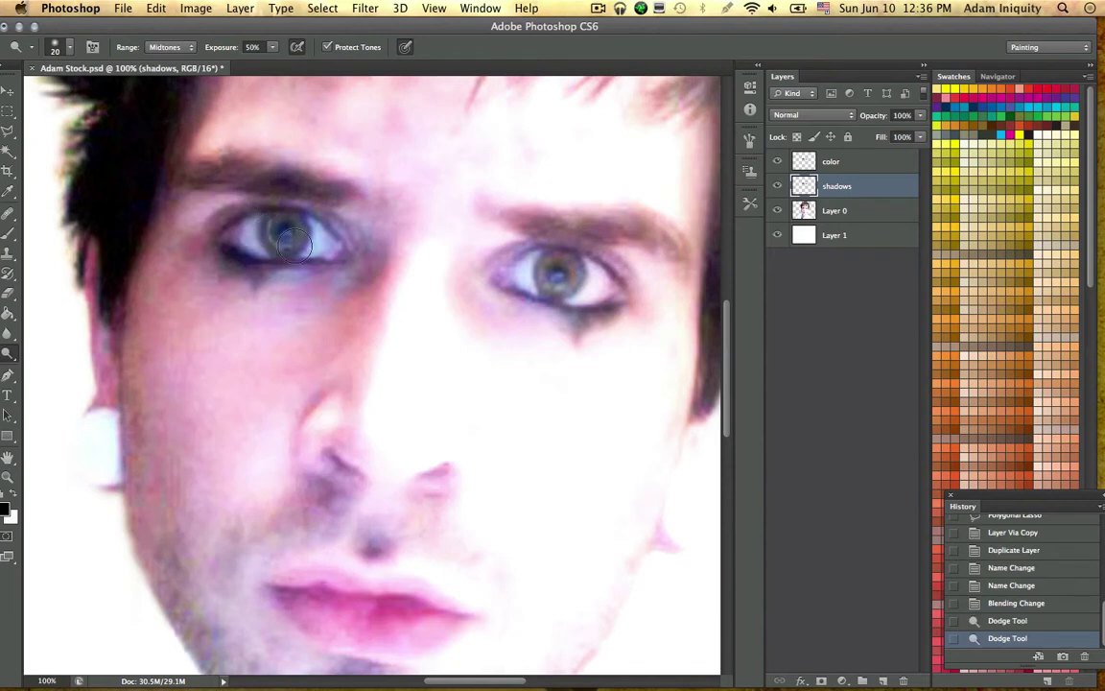
pyautogui.click(295, 242)
pyautogui.click(232, 212)
pyautogui.click(276, 224)
pyautogui.click(292, 226)
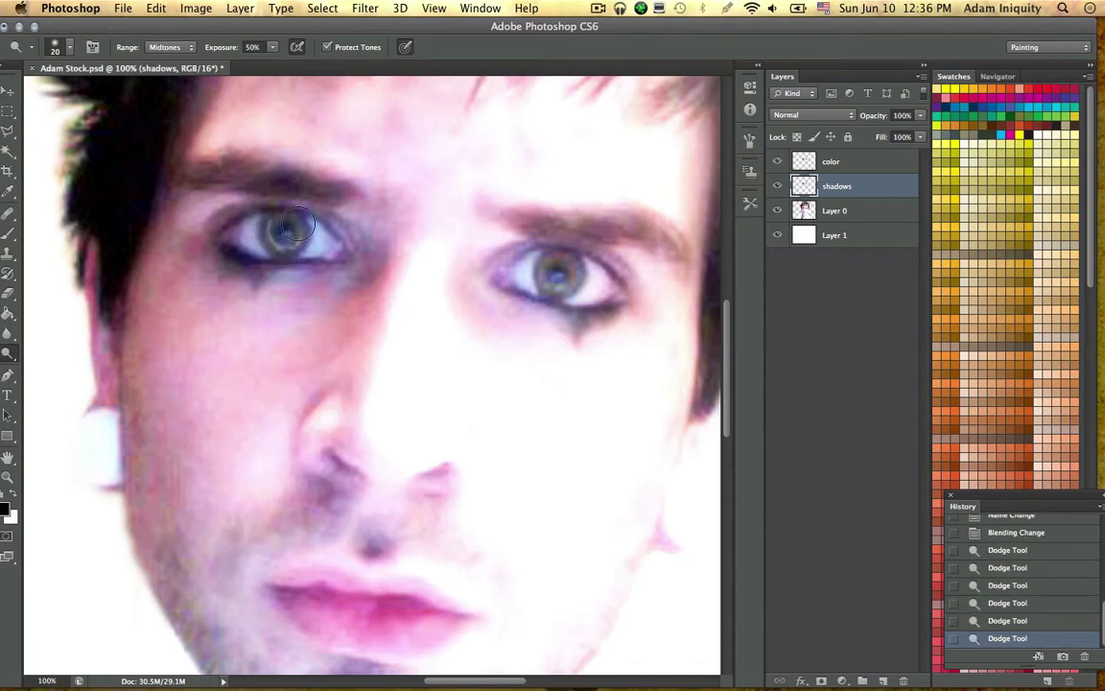
pyautogui.click(286, 218)
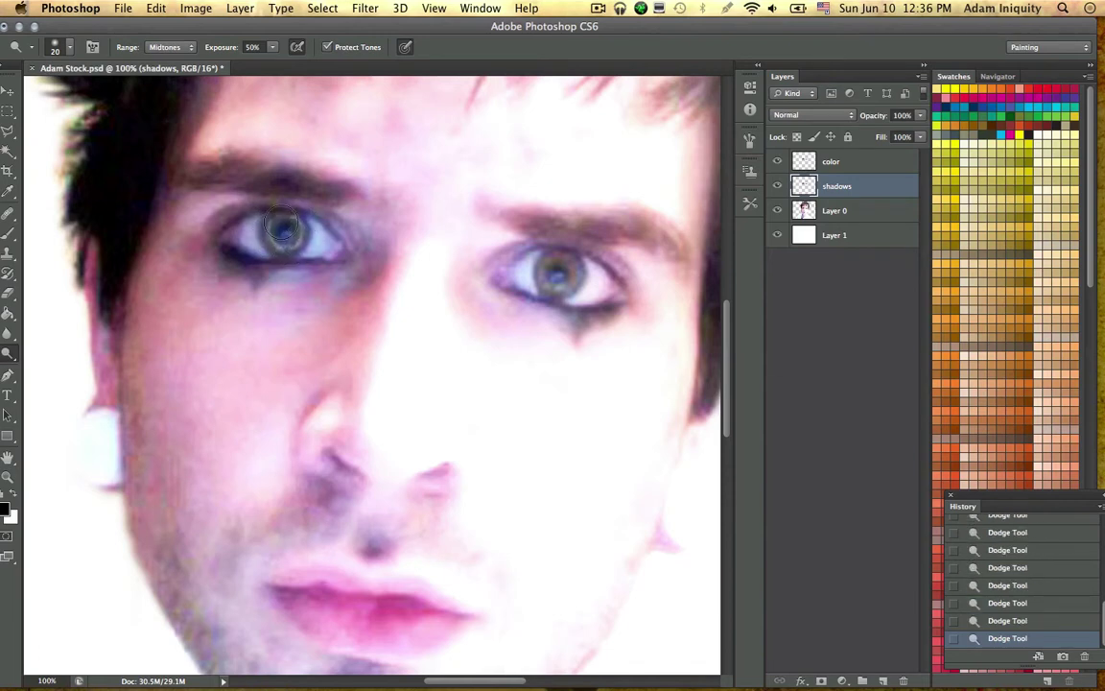
pyautogui.click(281, 223)
pyautogui.click(300, 232)
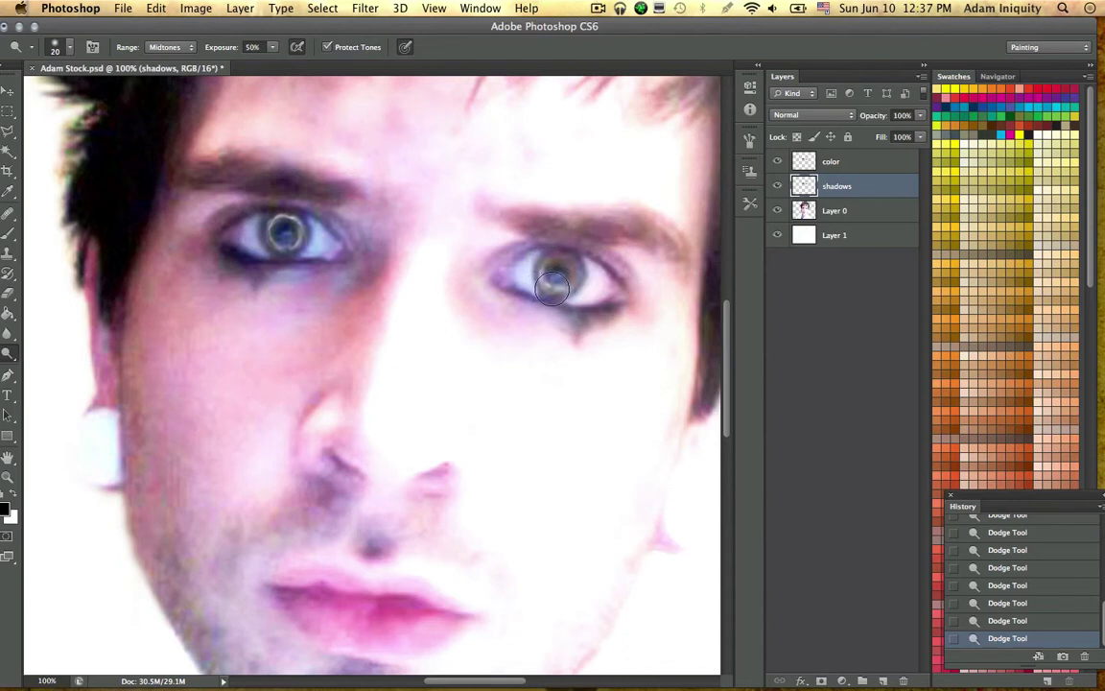
pyautogui.moveTo(552, 288)
pyautogui.mouseDown()
pyautogui.moveTo(545, 273)
pyautogui.moveTo(571, 265)
pyautogui.moveTo(574, 275)
pyautogui.moveTo(552, 266)
pyautogui.moveTo(560, 261)
pyautogui.moveTo(569, 288)
pyautogui.moveTo(560, 259)
pyautogui.moveTo(543, 283)
pyautogui.moveTo(579, 278)
pyautogui.moveTo(530, 286)
pyautogui.mouseUp()
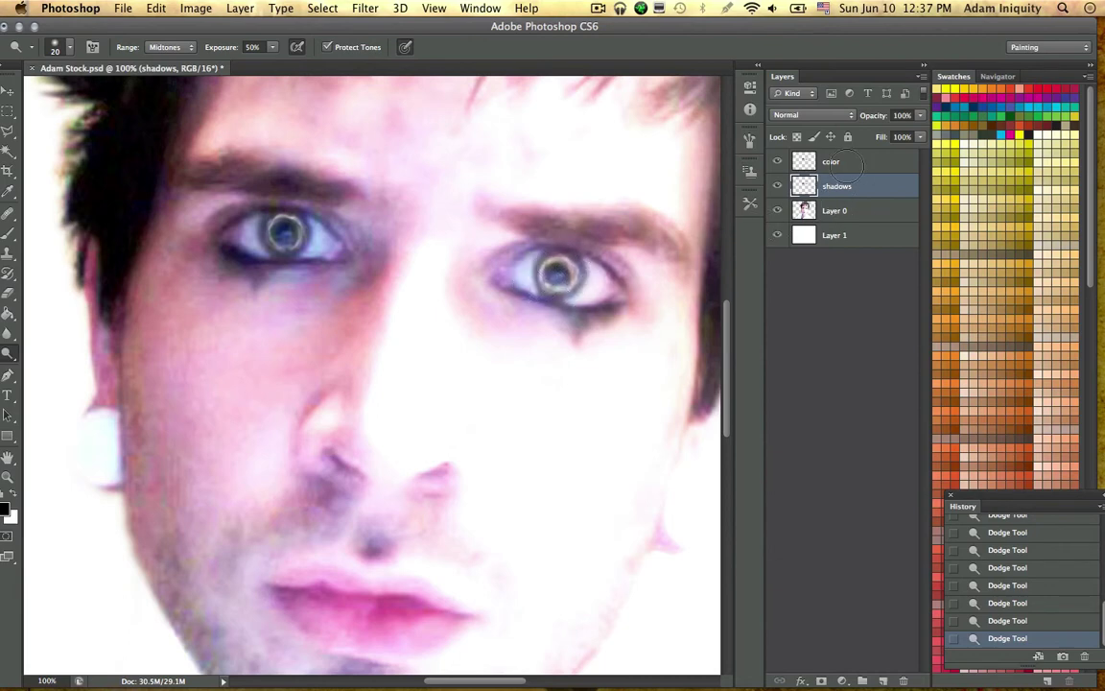
# Step: Make the color layer active and set the foreground color to dark teal green 005a4e
pyautogui.click(859, 163)
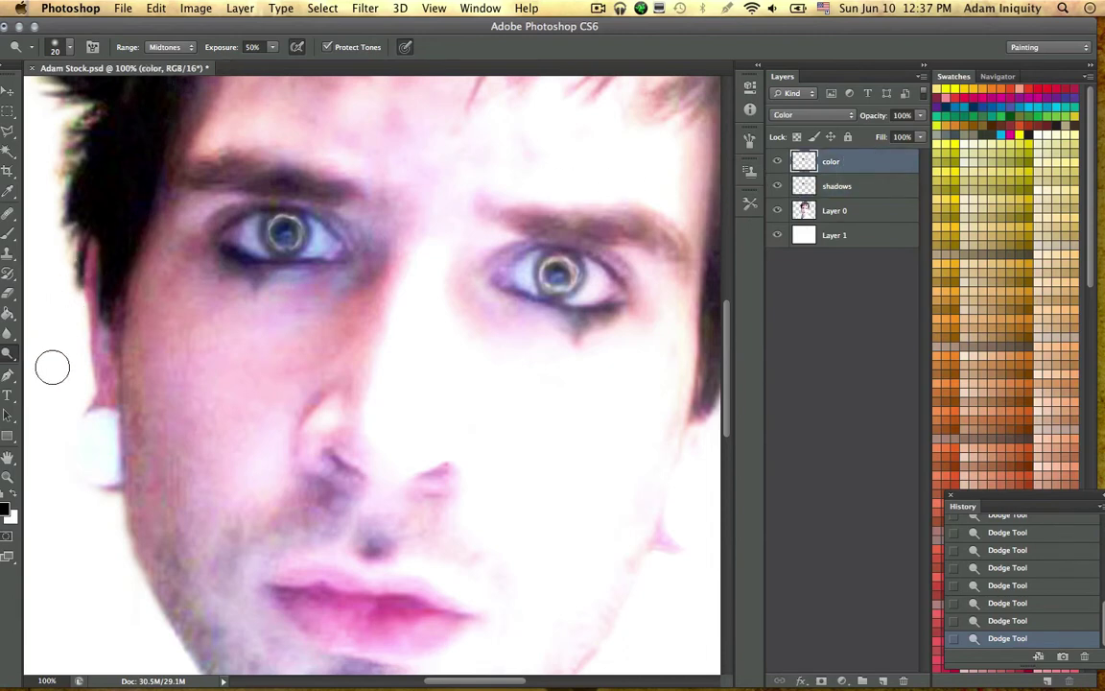
pyautogui.click(6, 509)
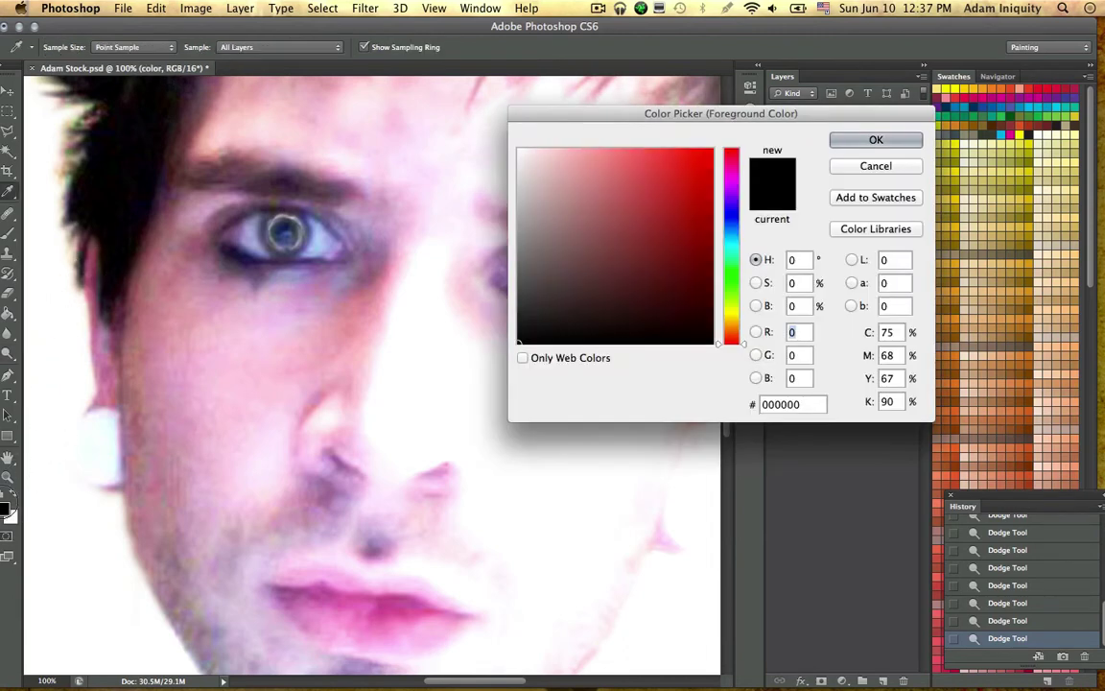
pyautogui.click(731, 249)
pyautogui.click(711, 275)
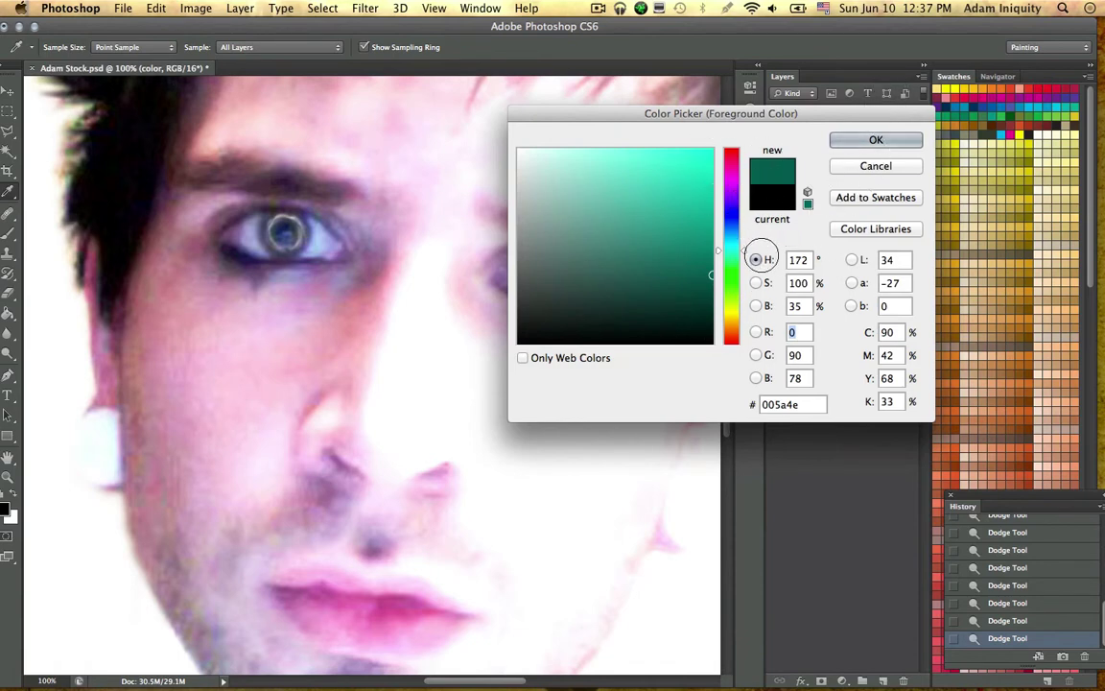
pyautogui.press('super+minus')
pyautogui.press('super+minus')
pyautogui.press('super+minus')
pyautogui.press('super+minus')
pyautogui.press('super+minus')
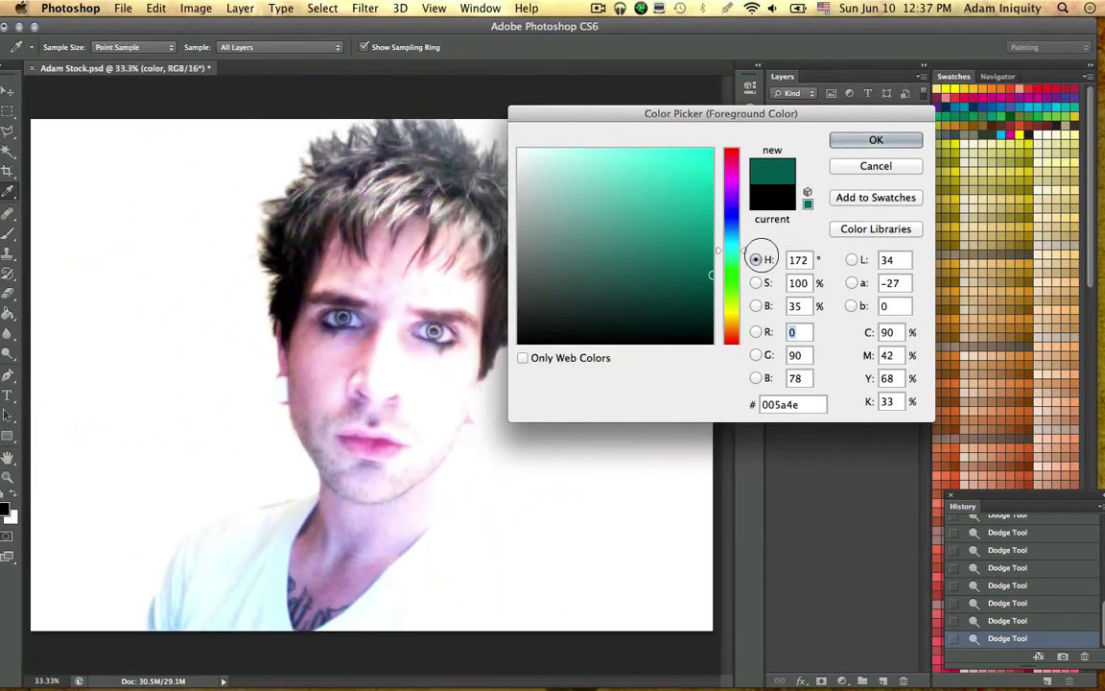
pyautogui.press('super+plus')
pyautogui.press('super+plus')
pyautogui.press('super+plus')
pyautogui.press('super+plus')
pyautogui.press('super+plus')
pyautogui.click(916, 146)
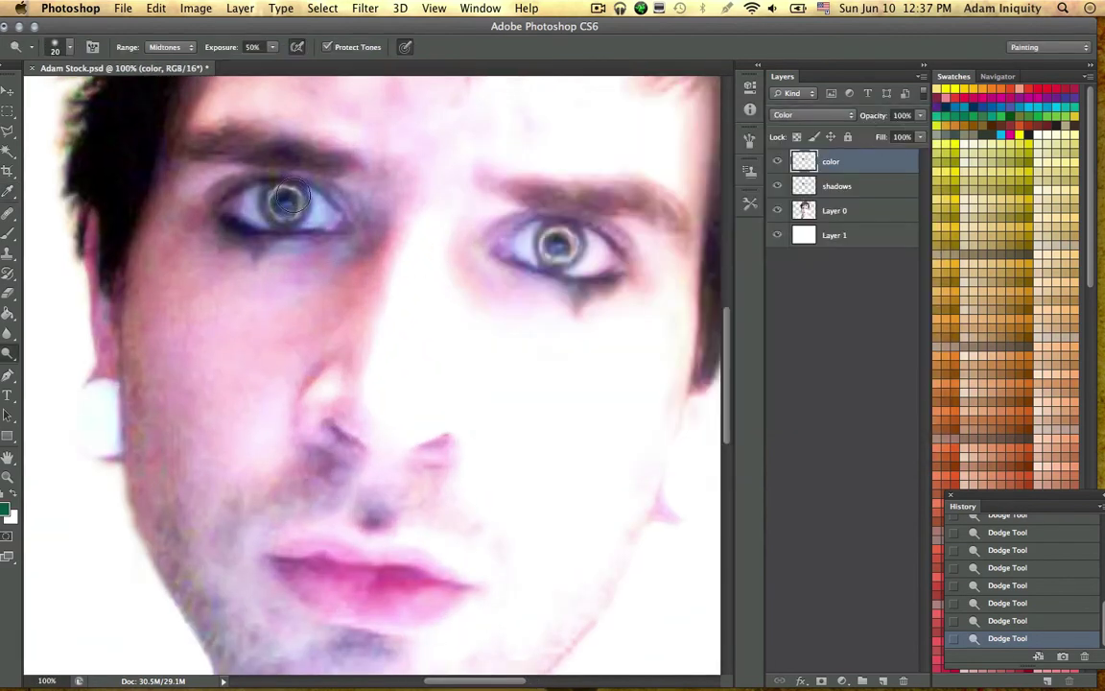
# Step: Paint both irises green on the color layer using a soft 15 px Brush at 54% opacity
pyautogui.press('b')
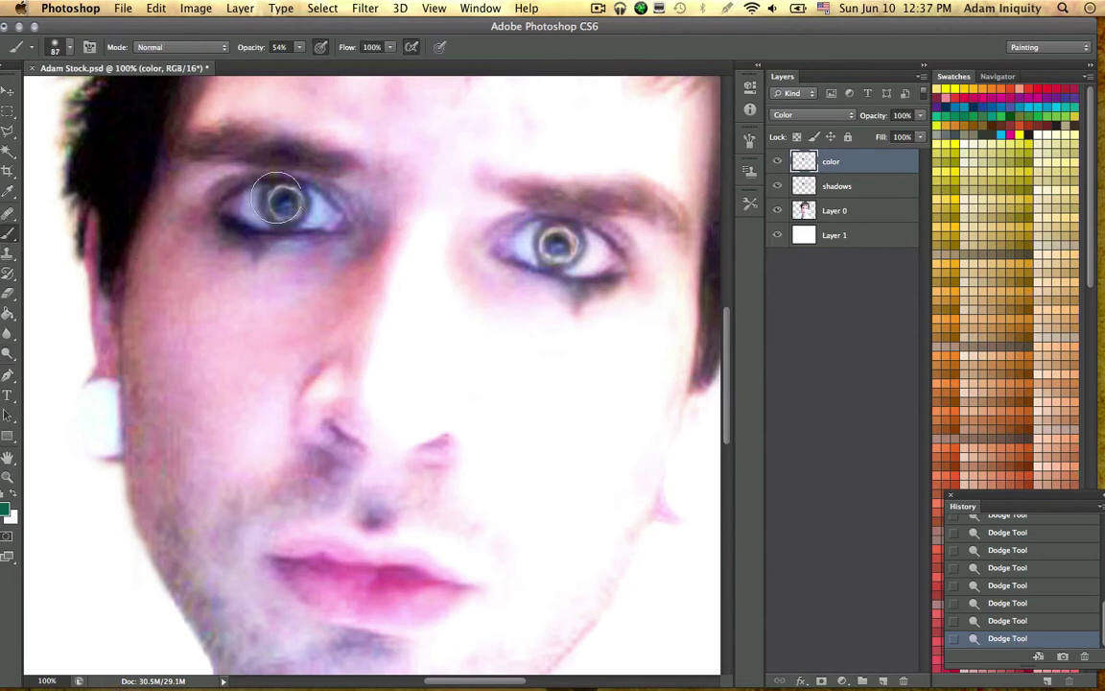
pyautogui.rightClick(278, 198)
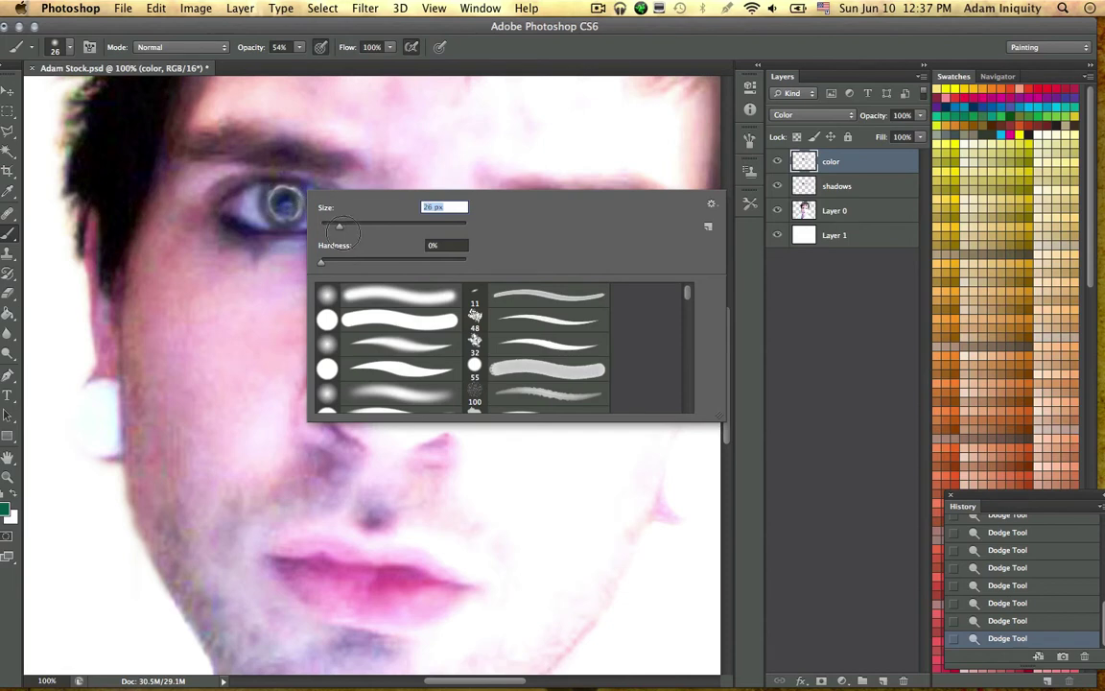
pyautogui.press('Return')
pyautogui.click(286, 197)
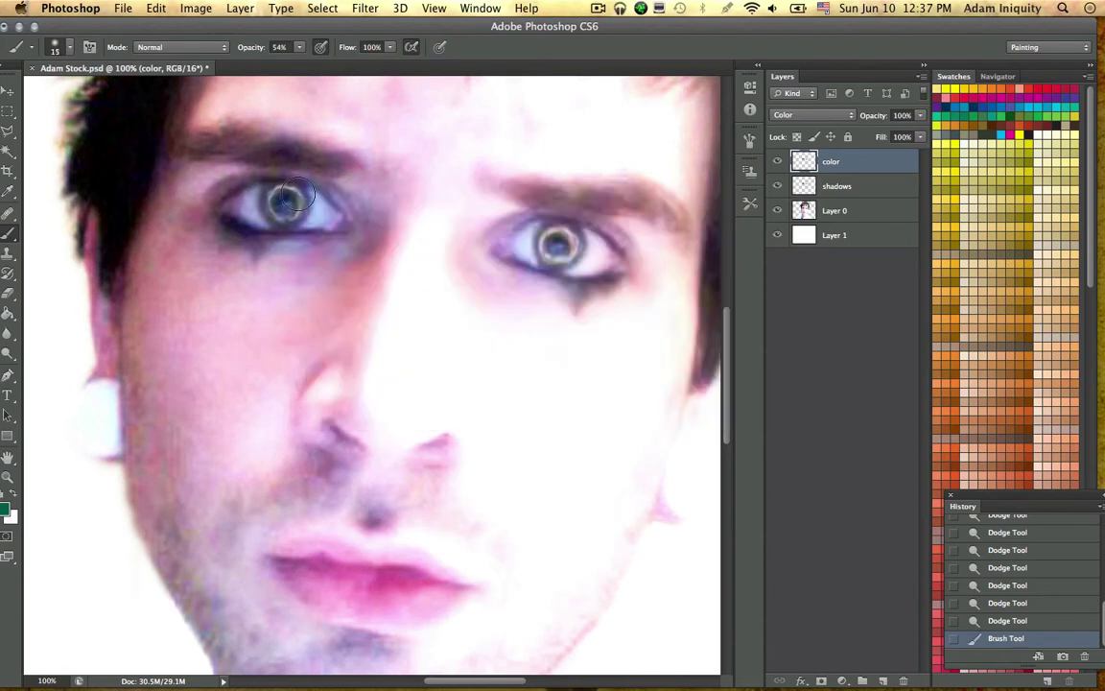
pyautogui.click(295, 206)
pyautogui.click(288, 192)
pyautogui.click(295, 197)
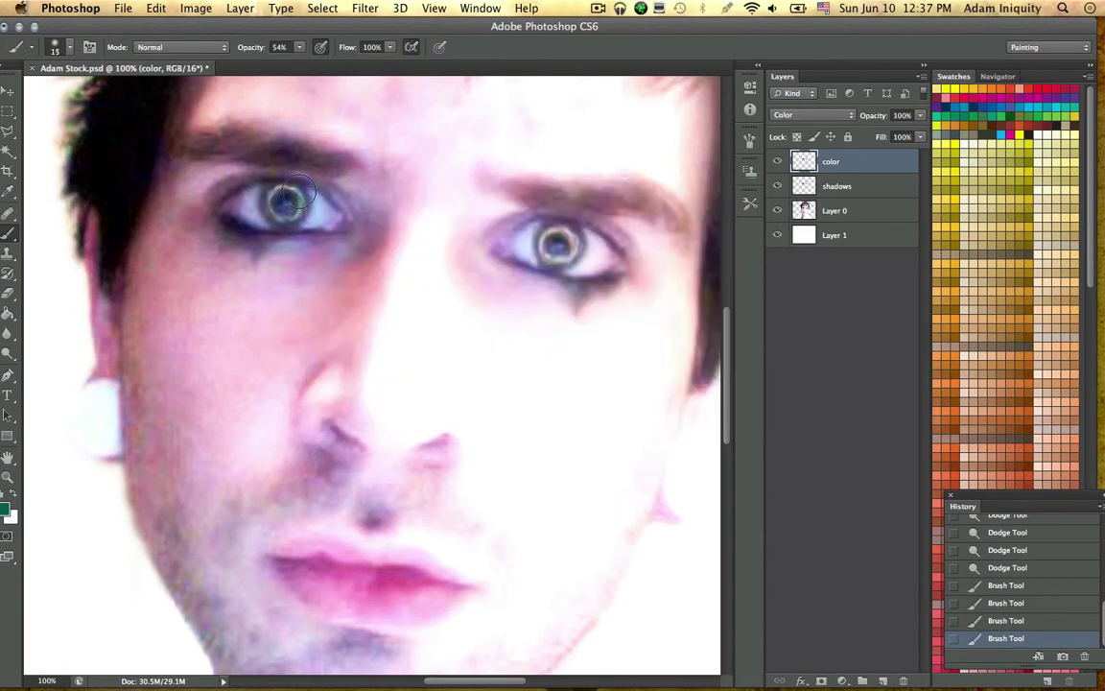
pyautogui.click(286, 195)
pyautogui.click(285, 196)
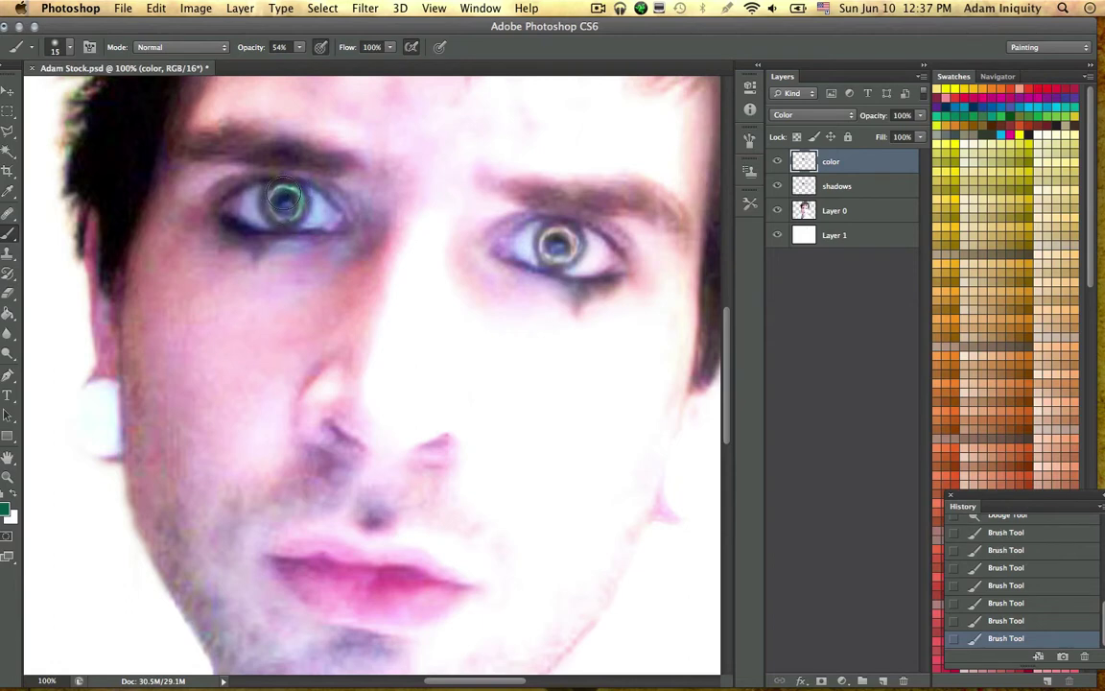
pyautogui.click(272, 202)
pyautogui.moveTo(547, 233)
pyautogui.mouseDown()
pyautogui.moveTo(554, 260)
pyautogui.moveTo(543, 238)
pyautogui.moveTo(573, 262)
pyautogui.moveTo(569, 243)
pyautogui.moveTo(550, 255)
pyautogui.moveTo(565, 239)
pyautogui.moveTo(579, 256)
pyautogui.moveTo(563, 231)
pyautogui.mouseUp()
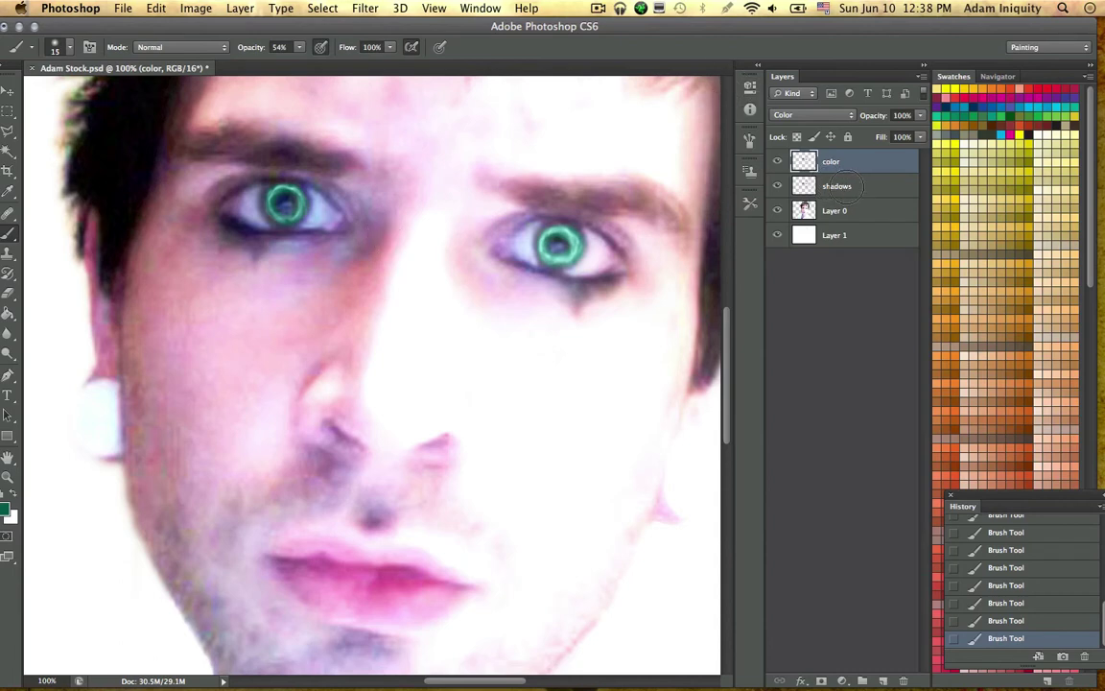
# Step: Darken both pupils on the shadows layer using the Burn tool with a 35 px brush on Midtones at 50% exposure
pyautogui.click(850, 186)
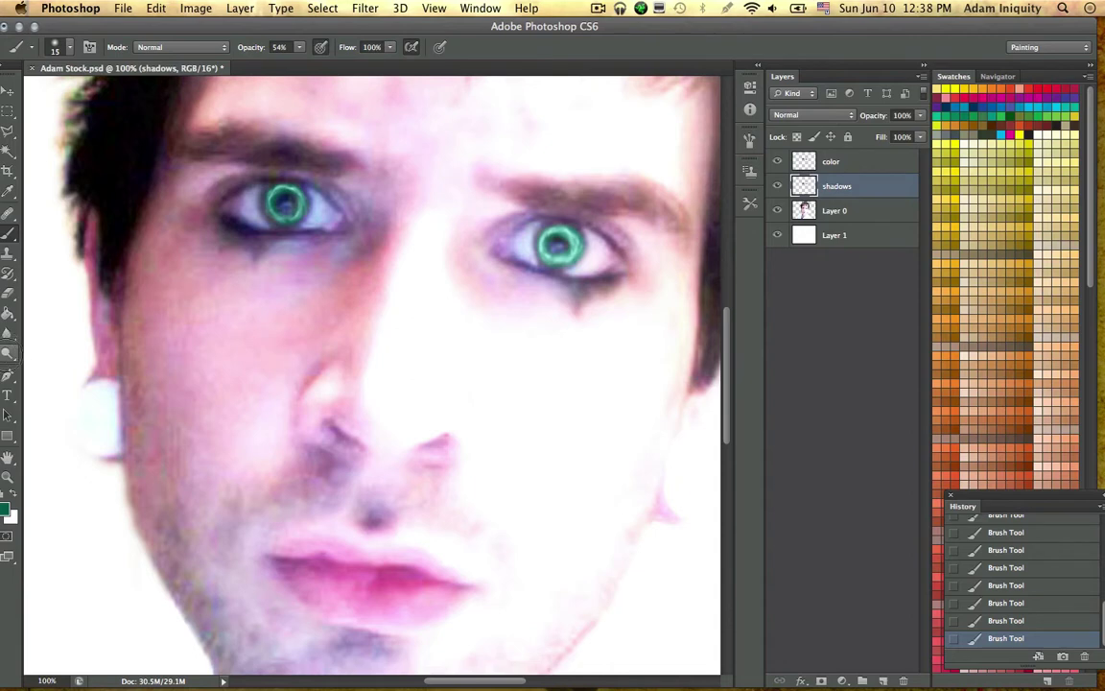
pyautogui.moveTo(8, 353); pyautogui.dragTo(53, 349)
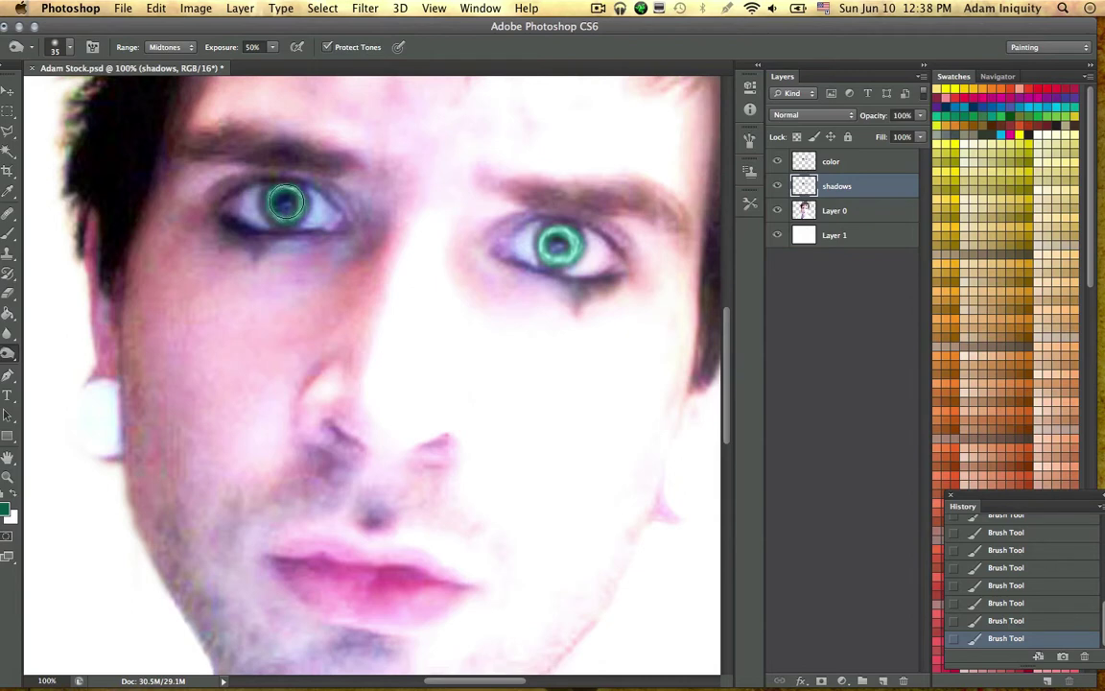
pyautogui.click(285, 204)
pyautogui.click(285, 203)
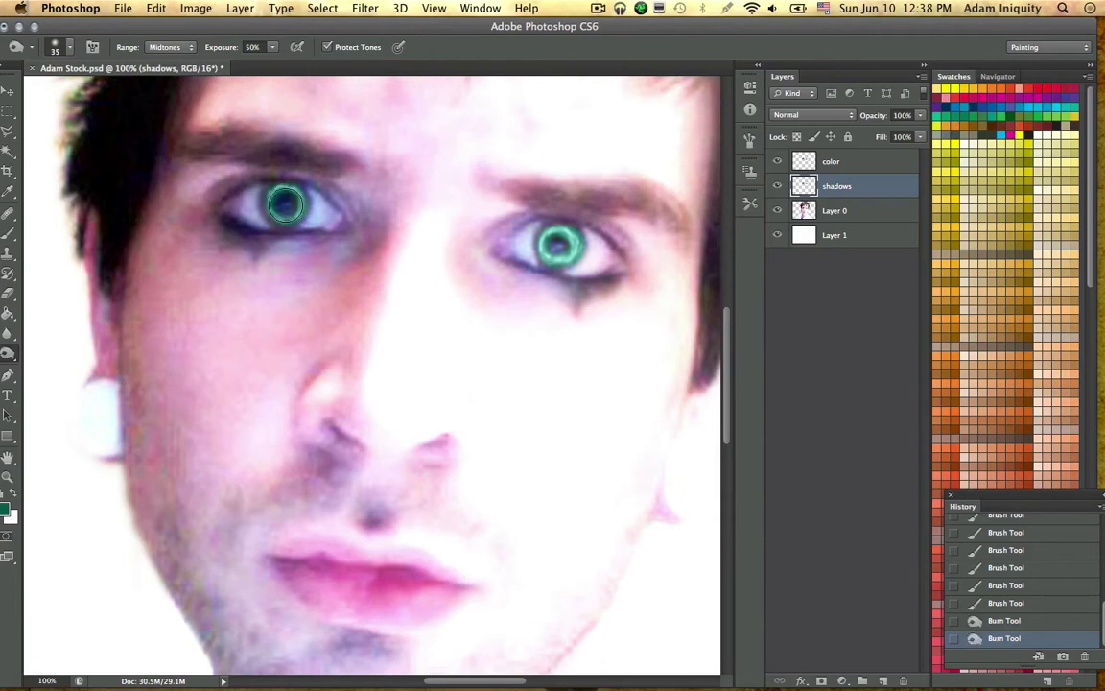
pyautogui.moveTo(564, 249); pyautogui.dragTo(559, 244)
pyautogui.click(562, 246)
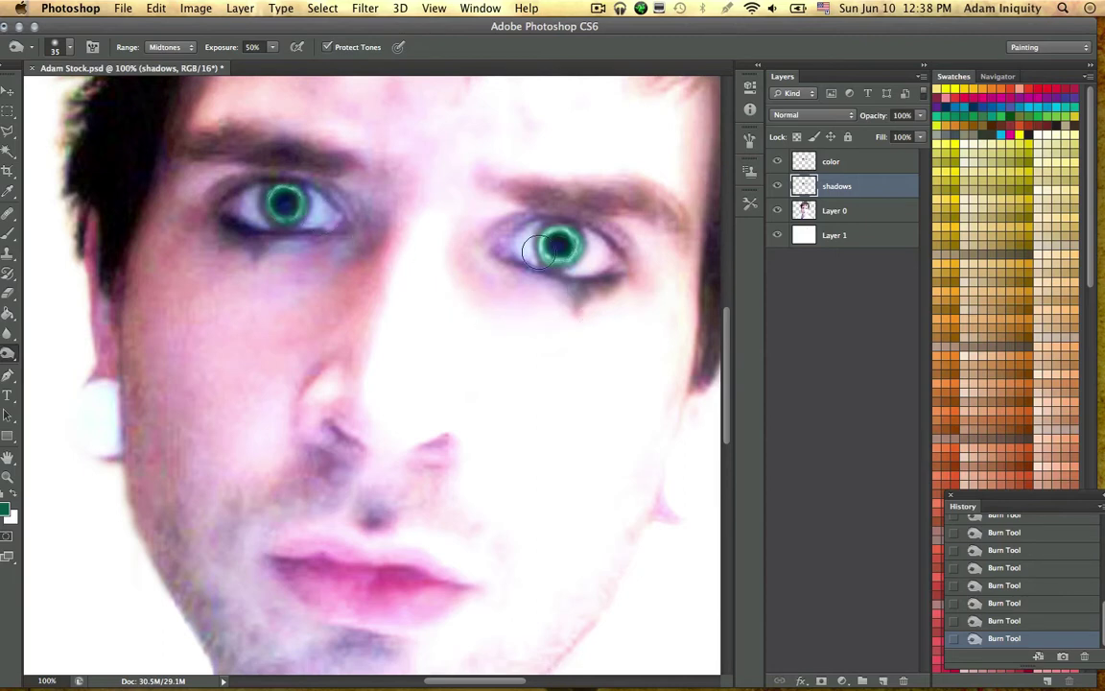
# Step: Burn the rims of the irises with a 13 px brush and the skin around the eye on the photo's left with a 36 px brush
pyautogui.rightClick(377, 223)
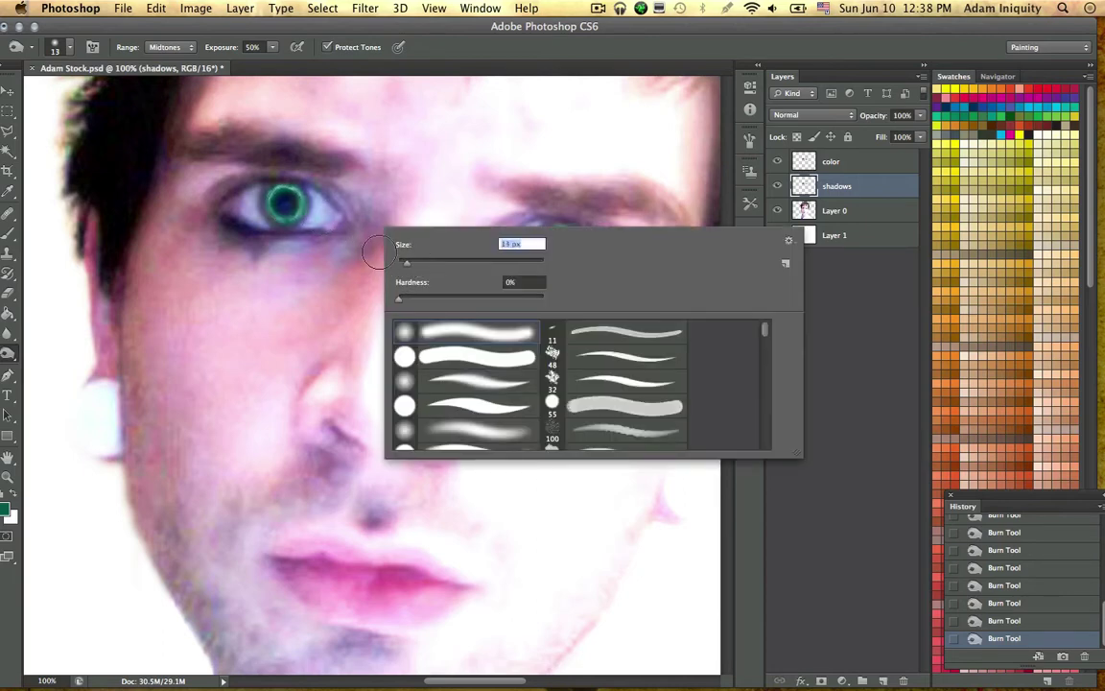
pyautogui.press('Return')
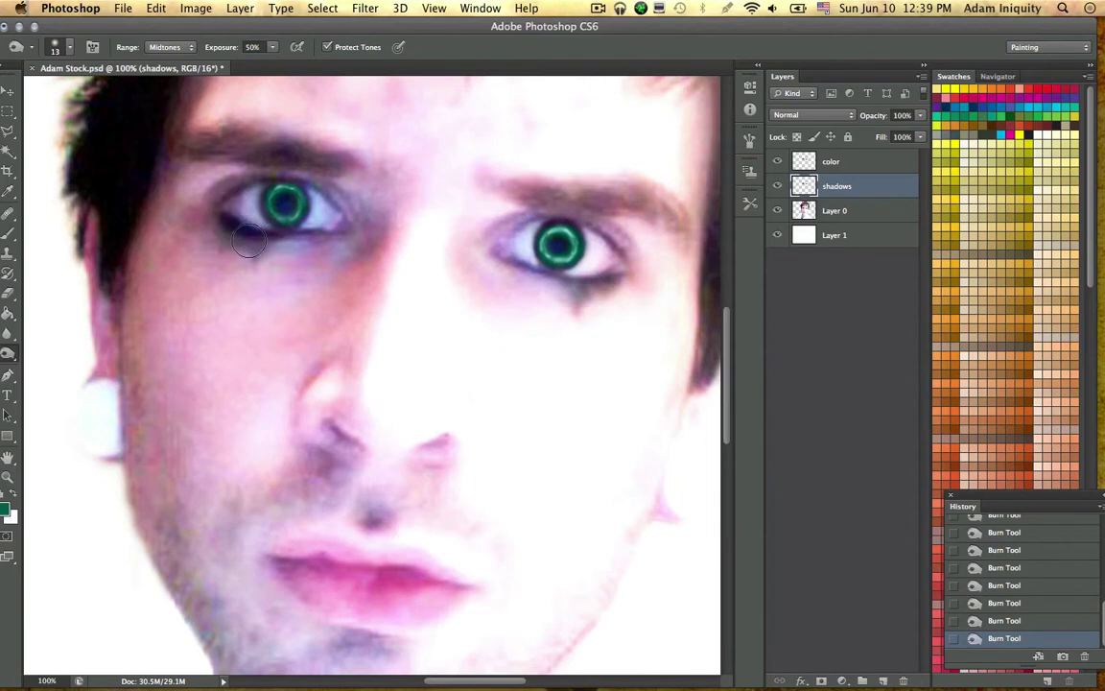
pyautogui.rightClick(317, 229)
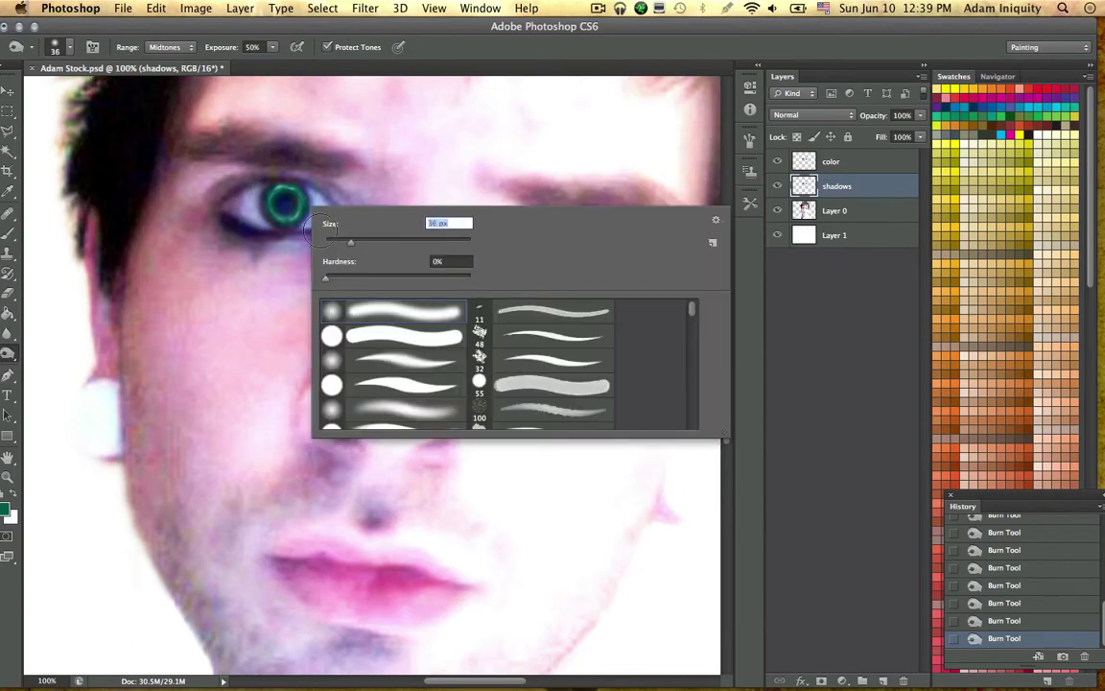
pyautogui.moveTo(193, 180)
pyautogui.mouseDown()
pyautogui.moveTo(195, 162)
pyautogui.moveTo(236, 154)
pyautogui.moveTo(205, 185)
pyautogui.moveTo(329, 195)
pyautogui.moveTo(347, 227)
pyautogui.moveTo(348, 271)
pyautogui.moveTo(353, 246)
pyautogui.moveTo(351, 224)
pyautogui.moveTo(263, 246)
pyautogui.moveTo(322, 212)
pyautogui.moveTo(196, 247)
pyautogui.mouseUp()
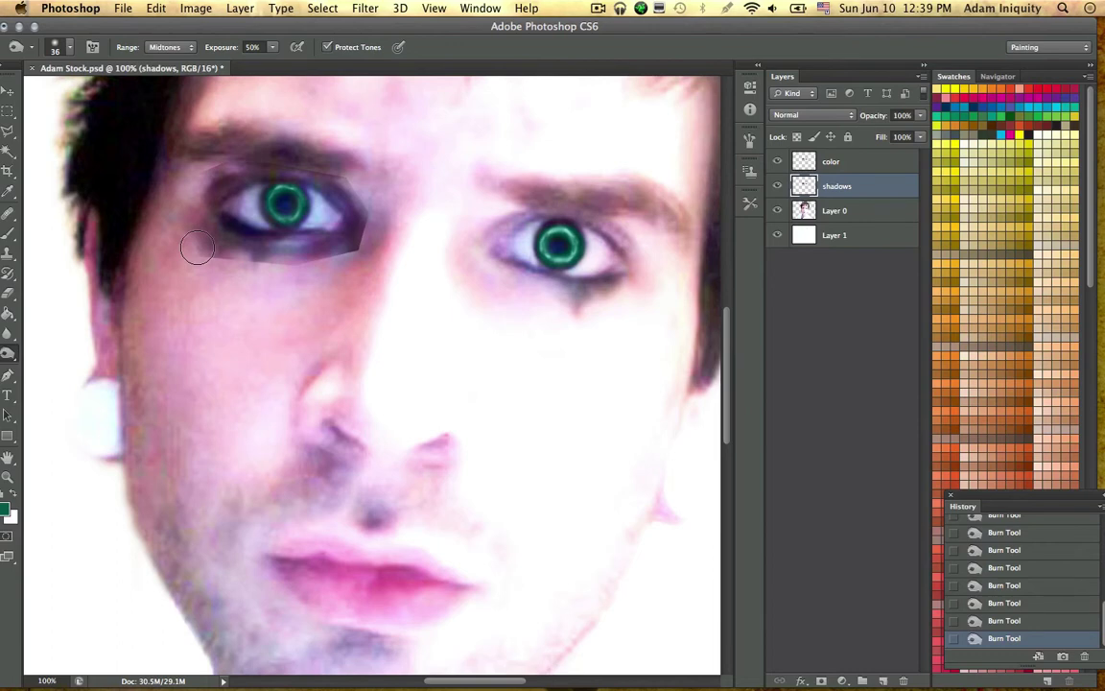
# Step: Erase the outer edges of the burned eye patch on the shadows layer with the Eraser enlarged to 46 px, undoing the last stroke
pyautogui.click(8, 292)
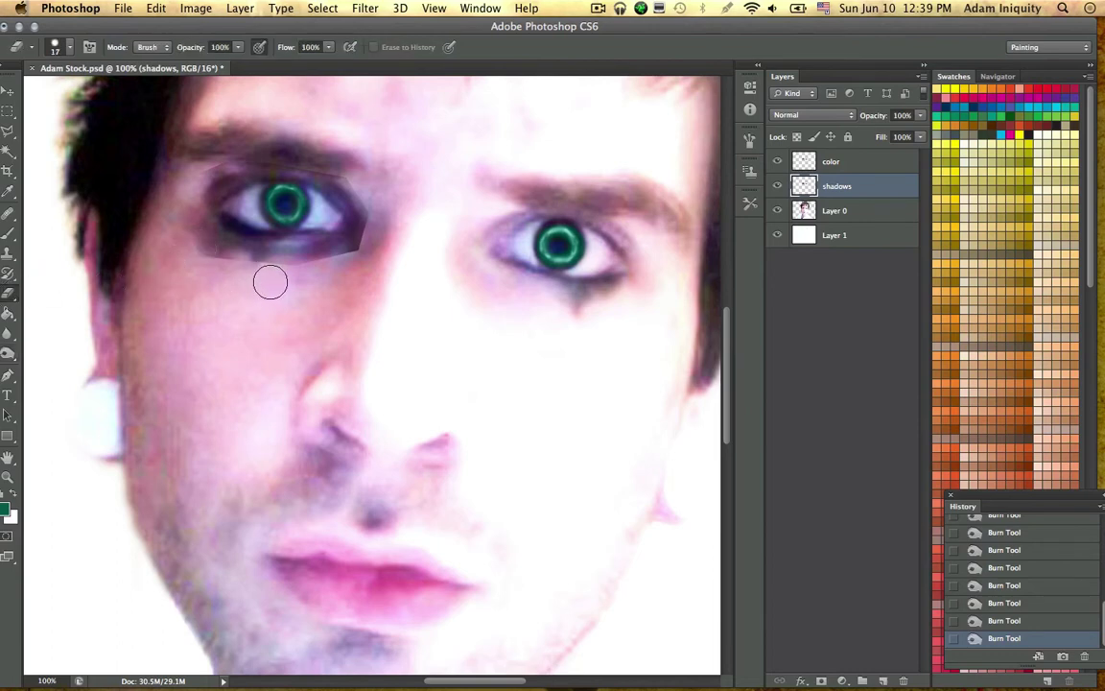
pyautogui.moveTo(210, 275)
pyautogui.mouseDown()
pyautogui.moveTo(217, 256)
pyautogui.moveTo(178, 230)
pyautogui.mouseUp()
pyautogui.click(59, 46)
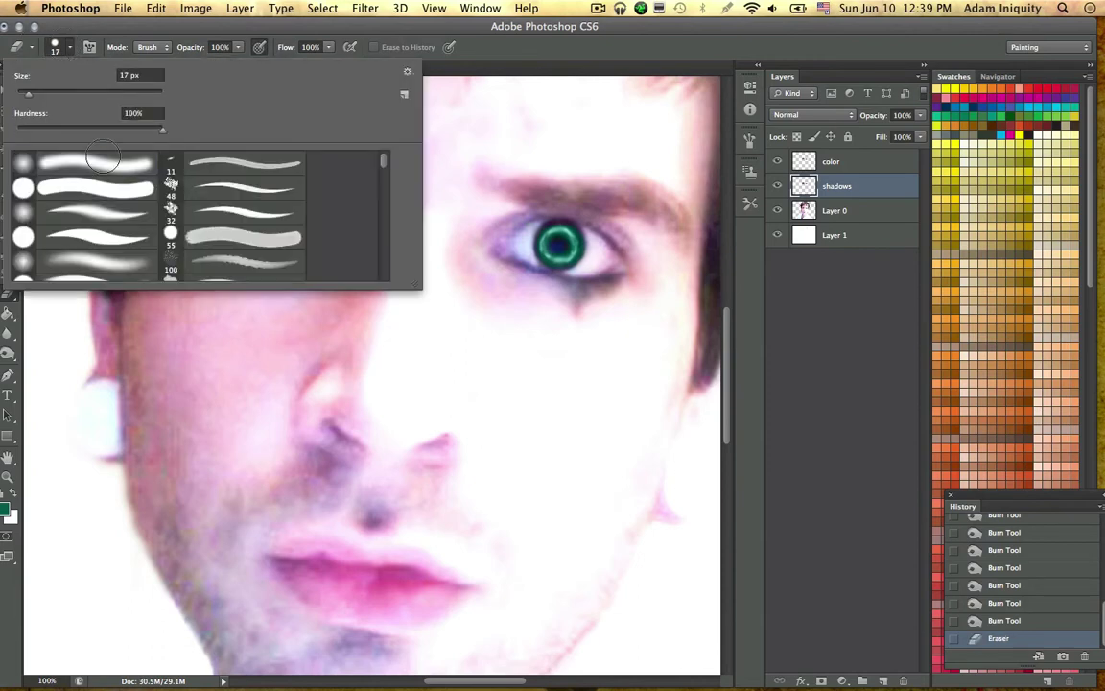
pyautogui.click(50, 92)
pyautogui.click(209, 299)
pyautogui.moveTo(217, 306)
pyautogui.mouseDown()
pyautogui.moveTo(235, 277)
pyautogui.moveTo(221, 265)
pyautogui.moveTo(212, 275)
pyautogui.moveTo(216, 258)
pyautogui.moveTo(201, 273)
pyautogui.moveTo(230, 260)
pyautogui.moveTo(265, 276)
pyautogui.moveTo(236, 285)
pyautogui.moveTo(185, 248)
pyautogui.moveTo(189, 258)
pyautogui.moveTo(188, 237)
pyautogui.moveTo(193, 255)
pyautogui.moveTo(178, 209)
pyautogui.moveTo(183, 171)
pyautogui.moveTo(225, 143)
pyautogui.moveTo(171, 202)
pyautogui.moveTo(256, 111)
pyautogui.mouseUp()
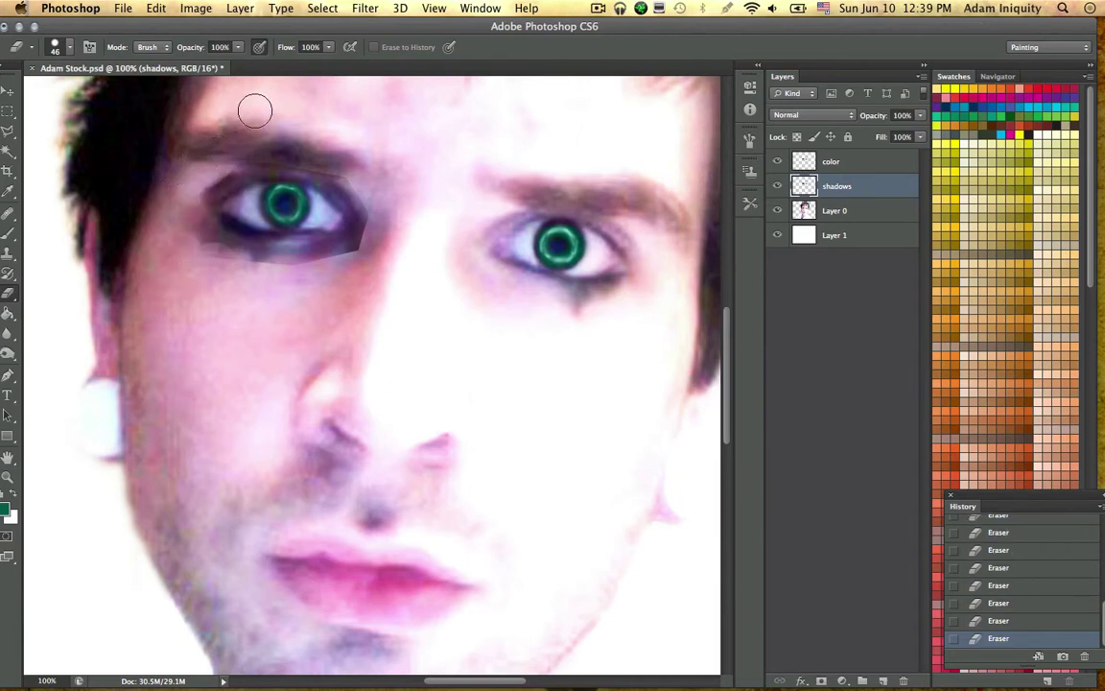
pyautogui.press('super+z')
# Step: Erase around the eye on the photo's left on the color layer, and its inner corner on the shadows layer
pyautogui.click(849, 163)
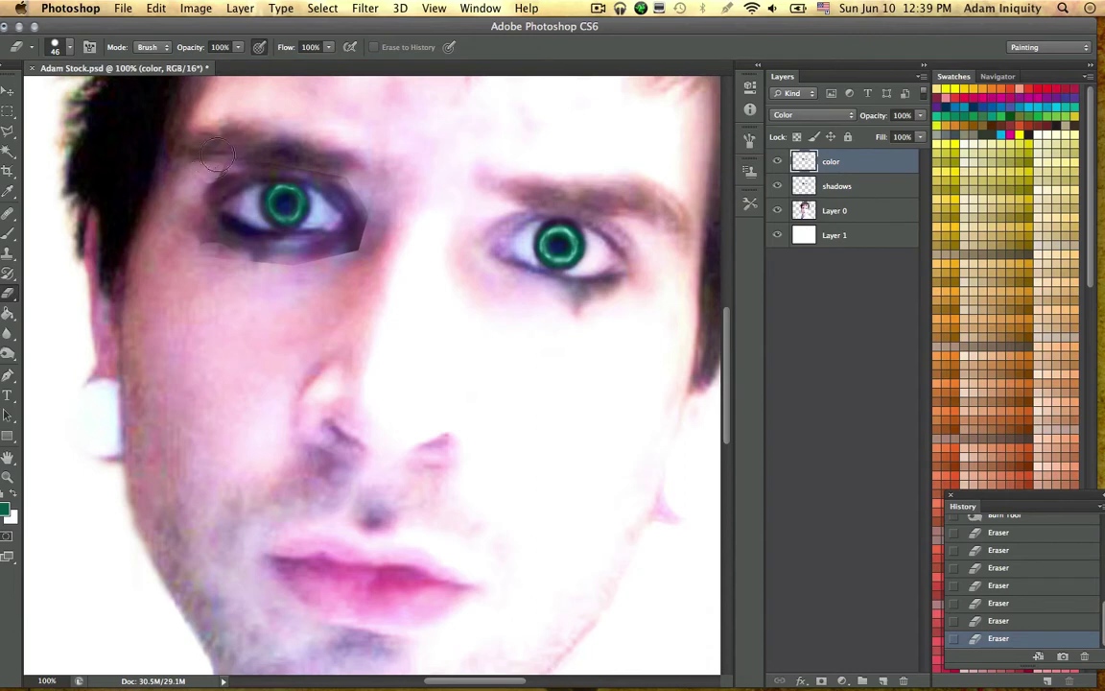
pyautogui.moveTo(205, 184); pyautogui.dragTo(217, 172)
pyautogui.moveTo(338, 267); pyautogui.dragTo(268, 278)
pyautogui.click(838, 186)
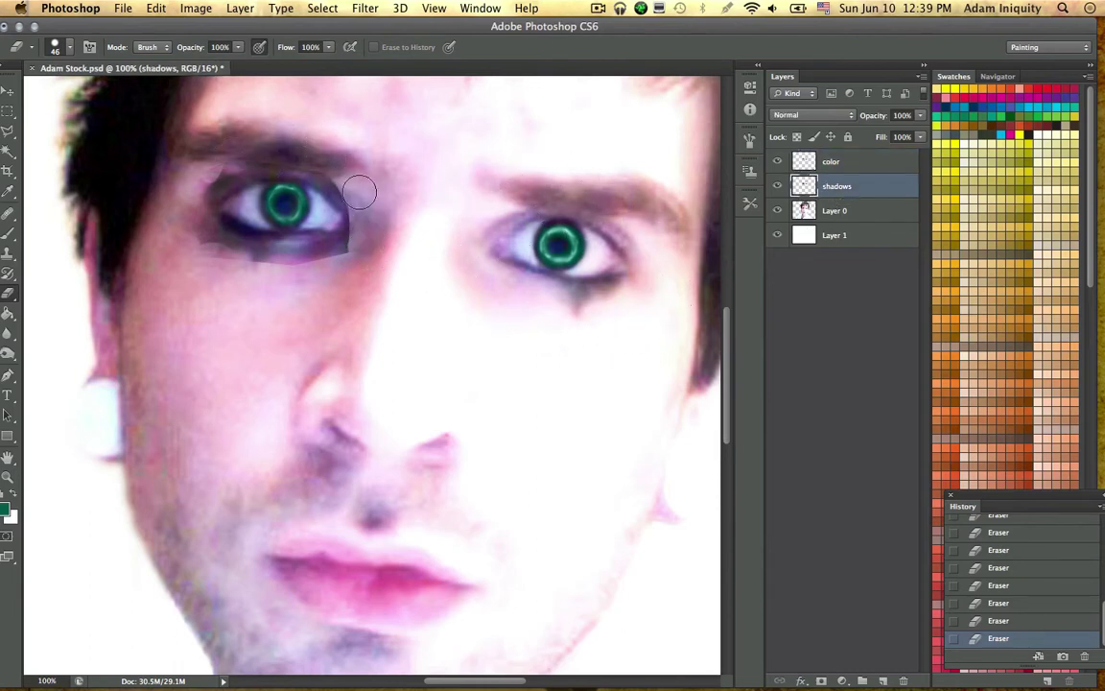
pyautogui.moveTo(363, 190)
pyautogui.mouseDown()
pyautogui.moveTo(373, 217)
pyautogui.moveTo(370, 251)
pyautogui.mouseUp()
# Step: Switch the Eraser to a soft 46 px brush with 0% hardness and undo the last two eraser strokes
pyautogui.click(62, 48)
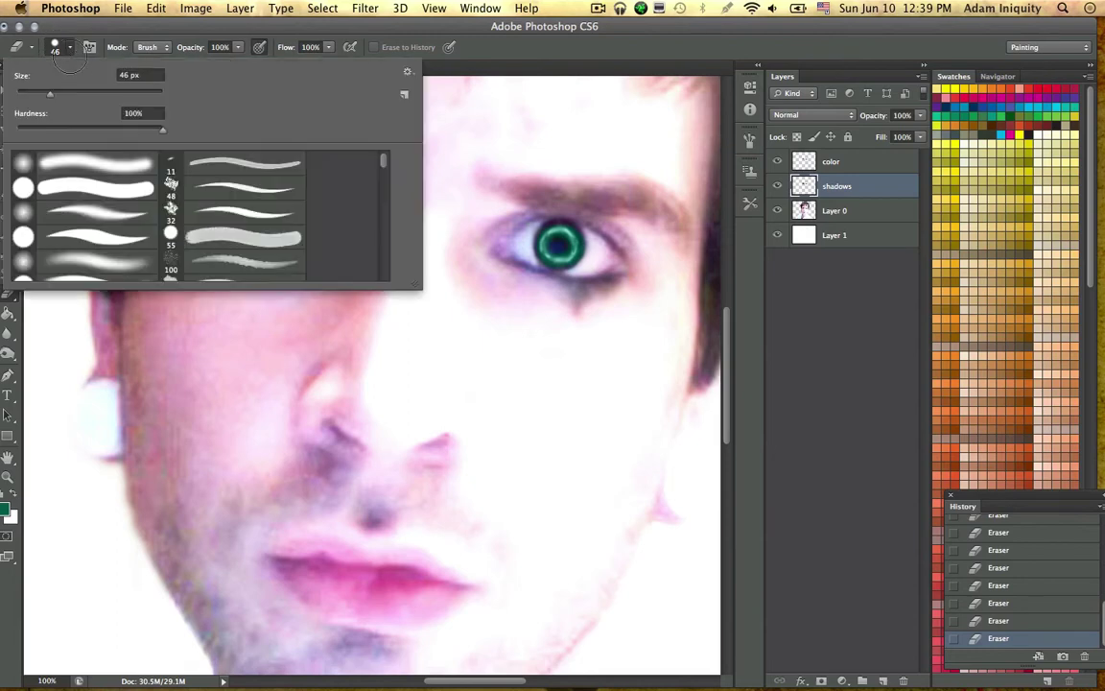
pyautogui.click(120, 251)
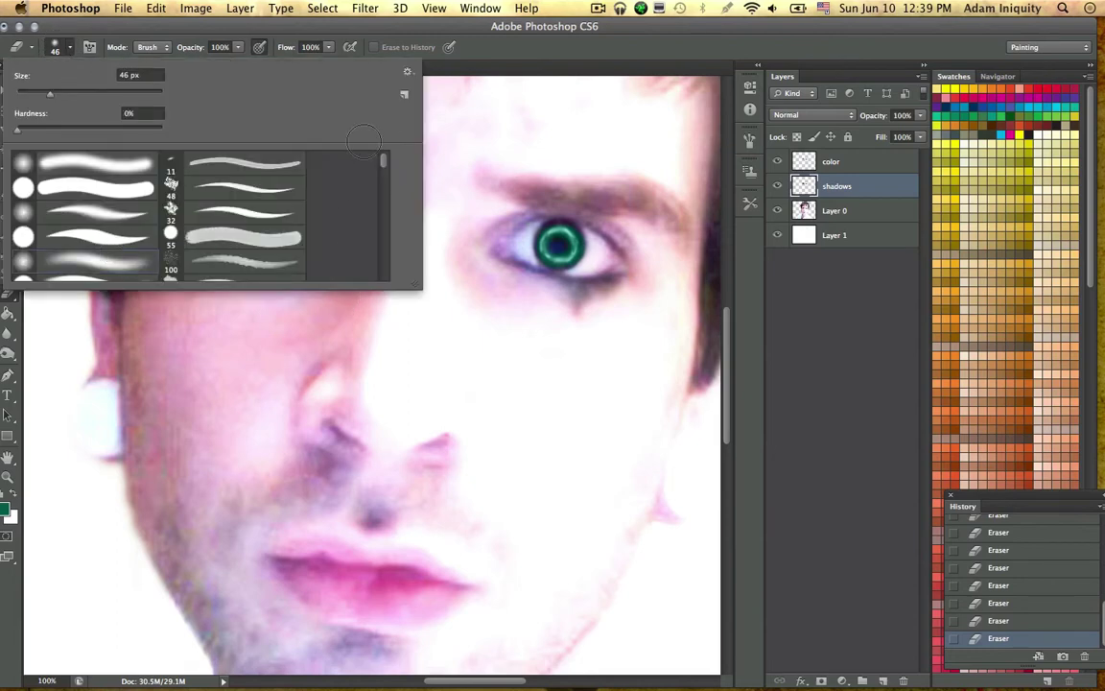
pyautogui.click(453, 113)
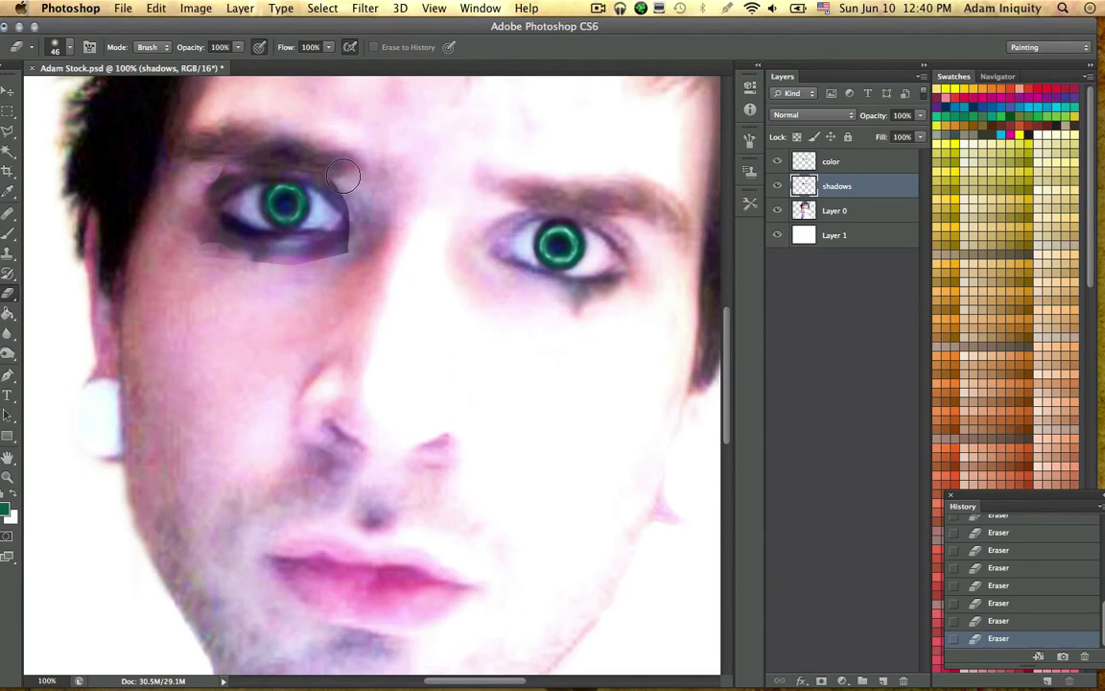
pyautogui.press('super+alt+z')
pyautogui.press('super+alt+z')
# Step: Erase below the eye on the photo's left on the color layer and reselect the shadows layer
pyautogui.hotkey('alt', ']')
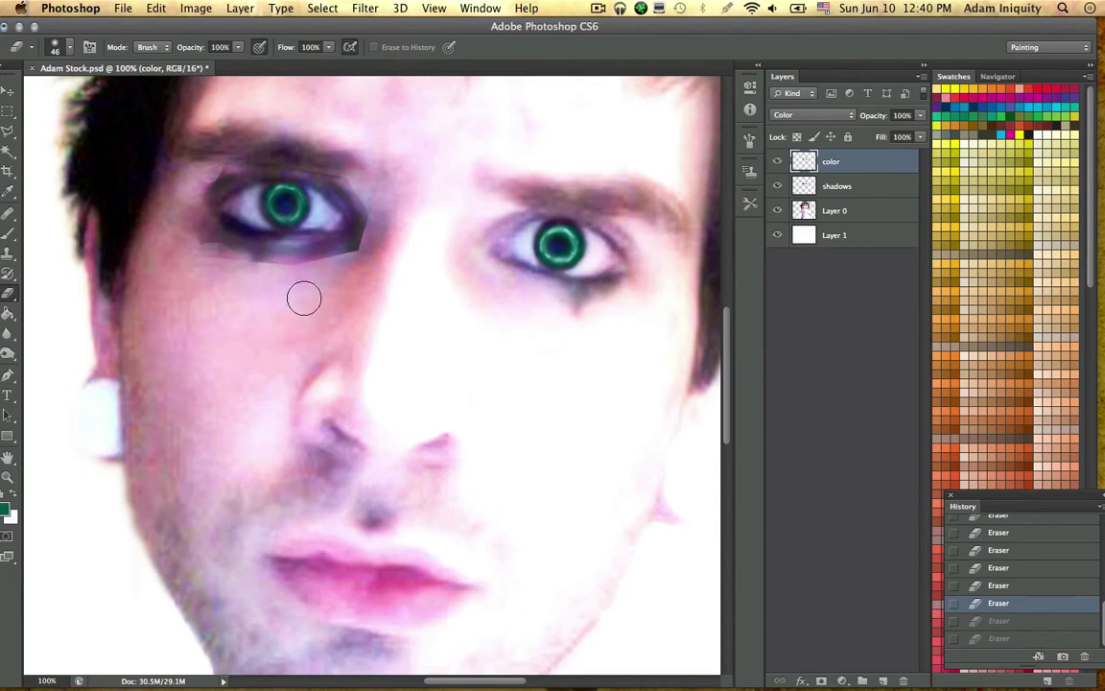
pyautogui.moveTo(303, 299); pyautogui.dragTo(285, 304)
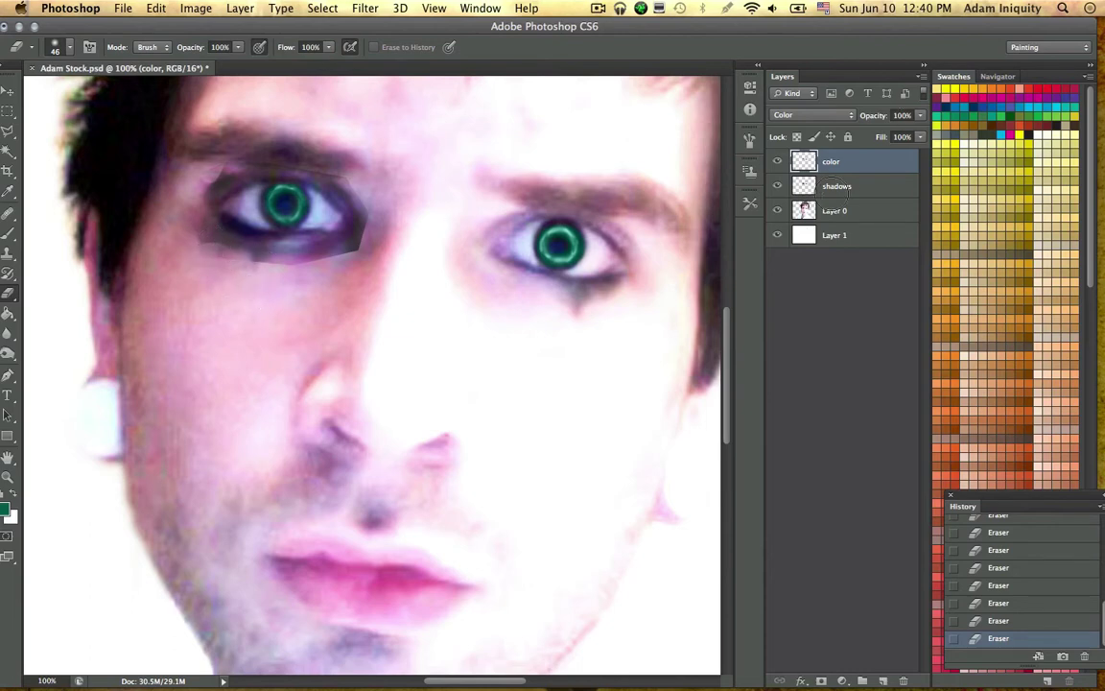
pyautogui.click(849, 188)
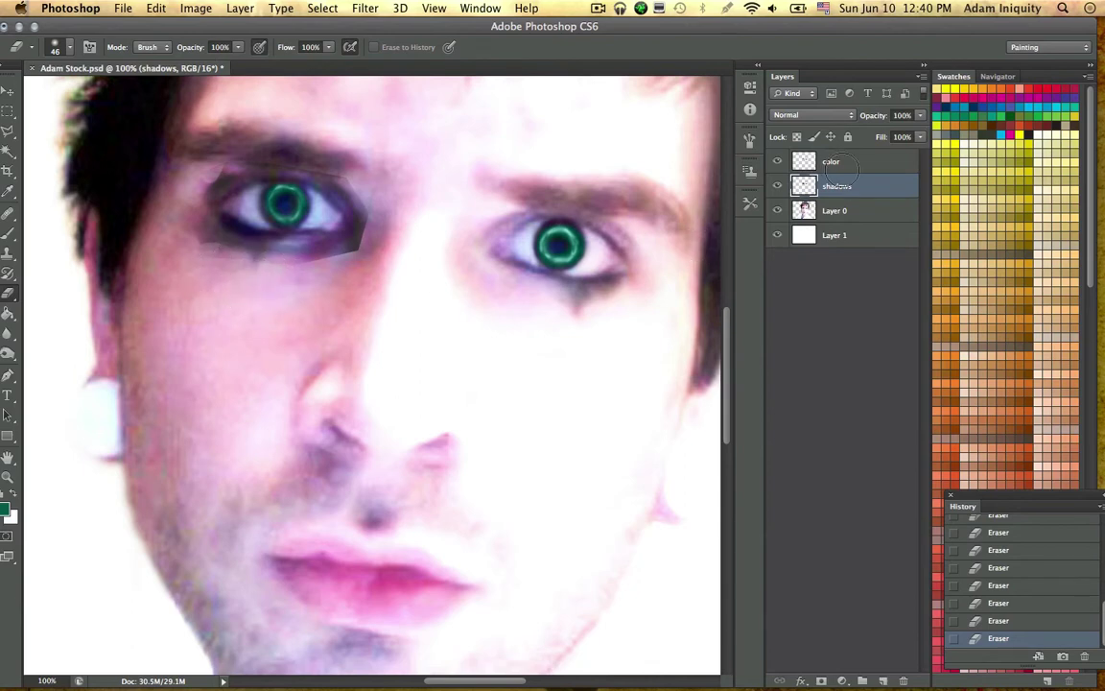
pyautogui.click(367, 9)
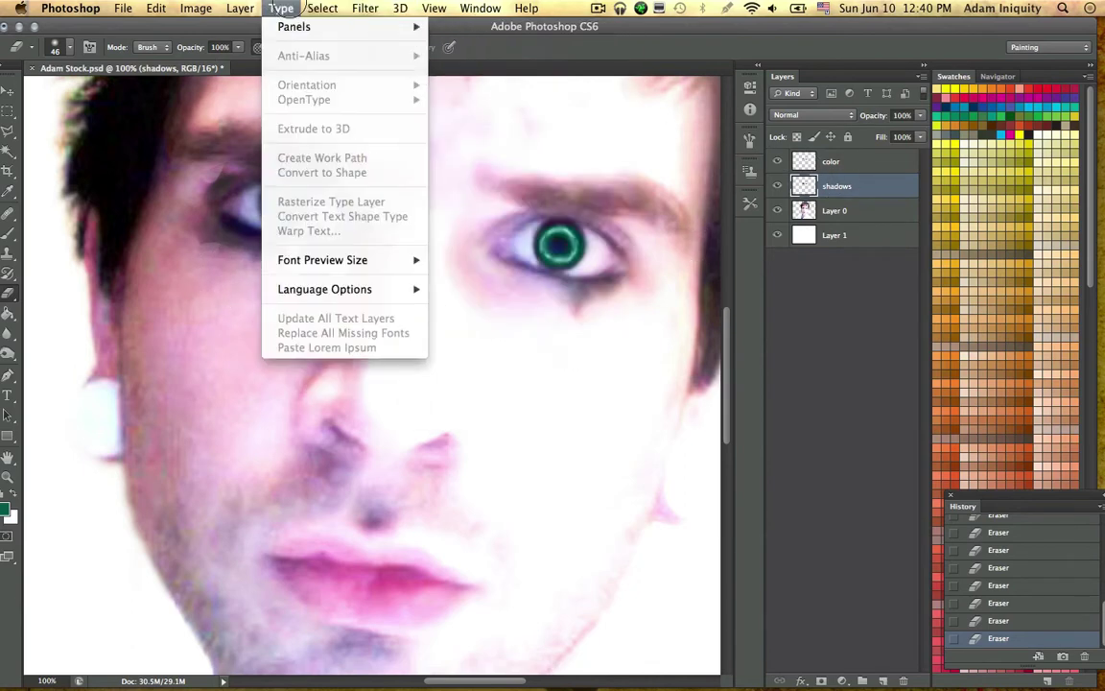
pyautogui.moveTo(444, 188)
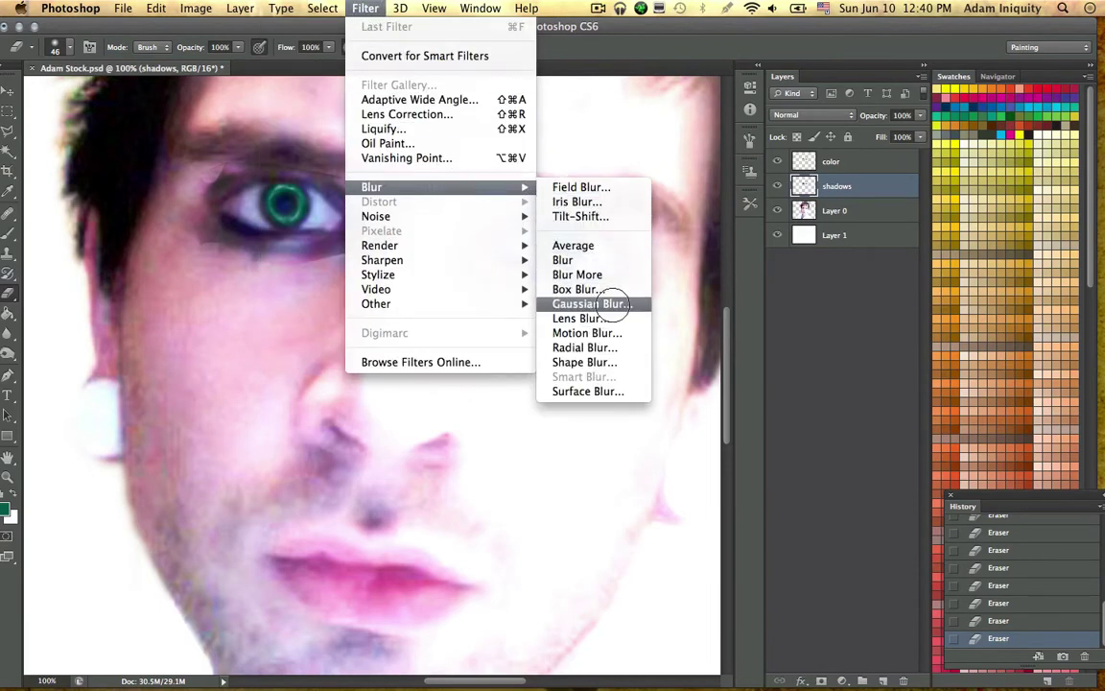
pyautogui.click(617, 304)
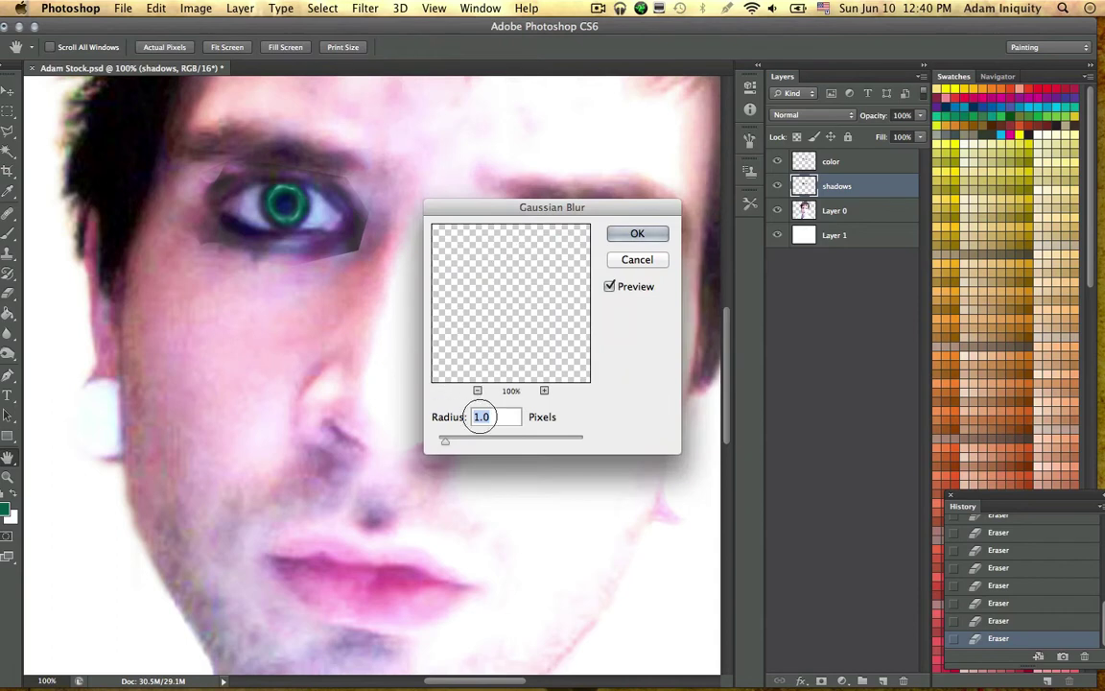
pyautogui.moveTo(454, 441)
pyautogui.mouseDown()
pyautogui.moveTo(496, 447)
pyautogui.moveTo(451, 438)
pyautogui.moveTo(466, 440)
pyautogui.moveTo(459, 434)
pyautogui.mouseUp()
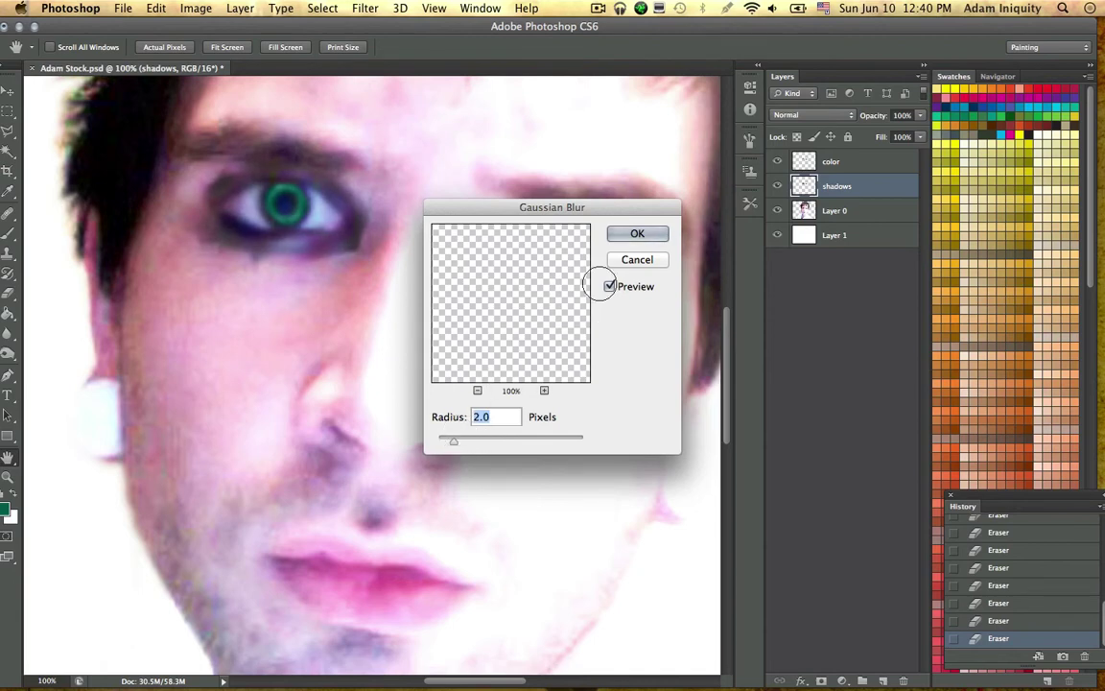
pyautogui.click(636, 259)
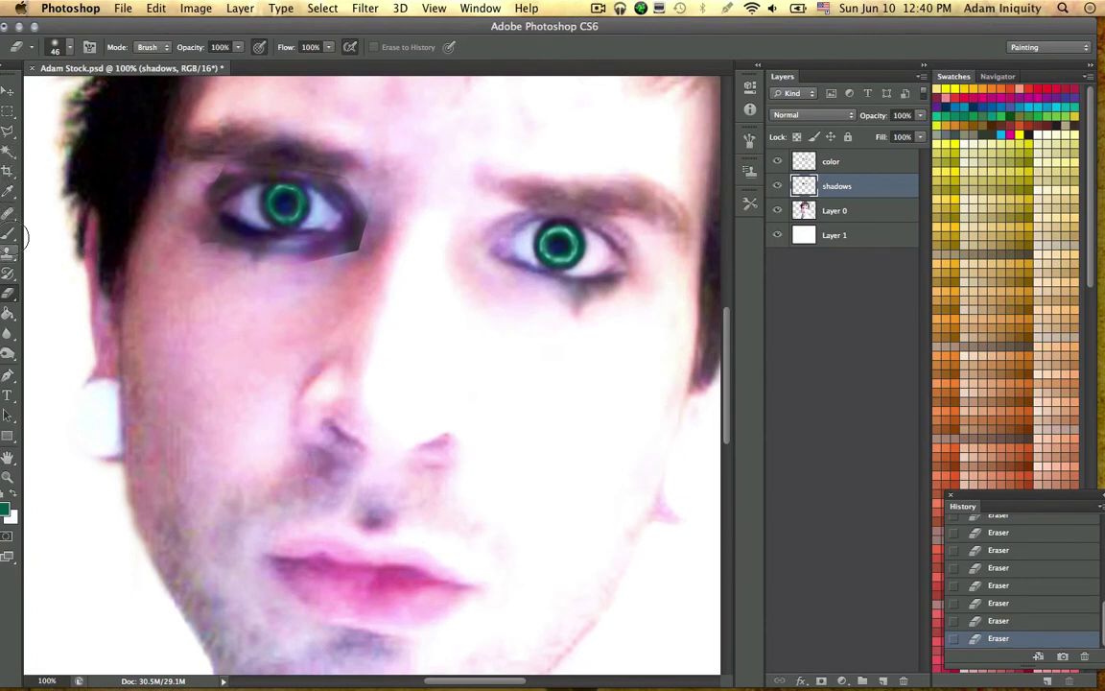
# Step: Outline a ring-shaped selection around the outer edge of the burned eye patch on the photo's left with the Polygonal Lasso
pyautogui.click(8, 132)
pyautogui.click(250, 252)
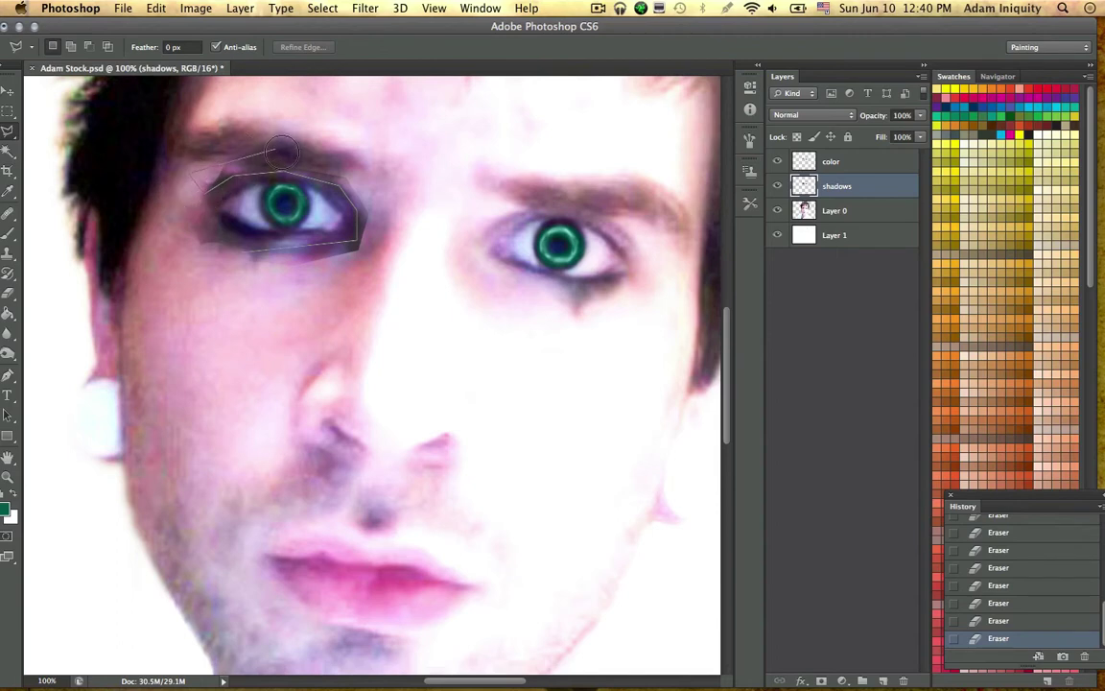
pyautogui.click(237, 150)
pyautogui.click(341, 163)
pyautogui.moveTo(380, 208)
pyautogui.mouseDown()
pyautogui.moveTo(365, 265)
pyautogui.moveTo(291, 280)
pyautogui.moveTo(234, 270)
pyautogui.moveTo(239, 253)
pyautogui.moveTo(203, 253)
pyautogui.moveTo(183, 227)
pyautogui.mouseUp()
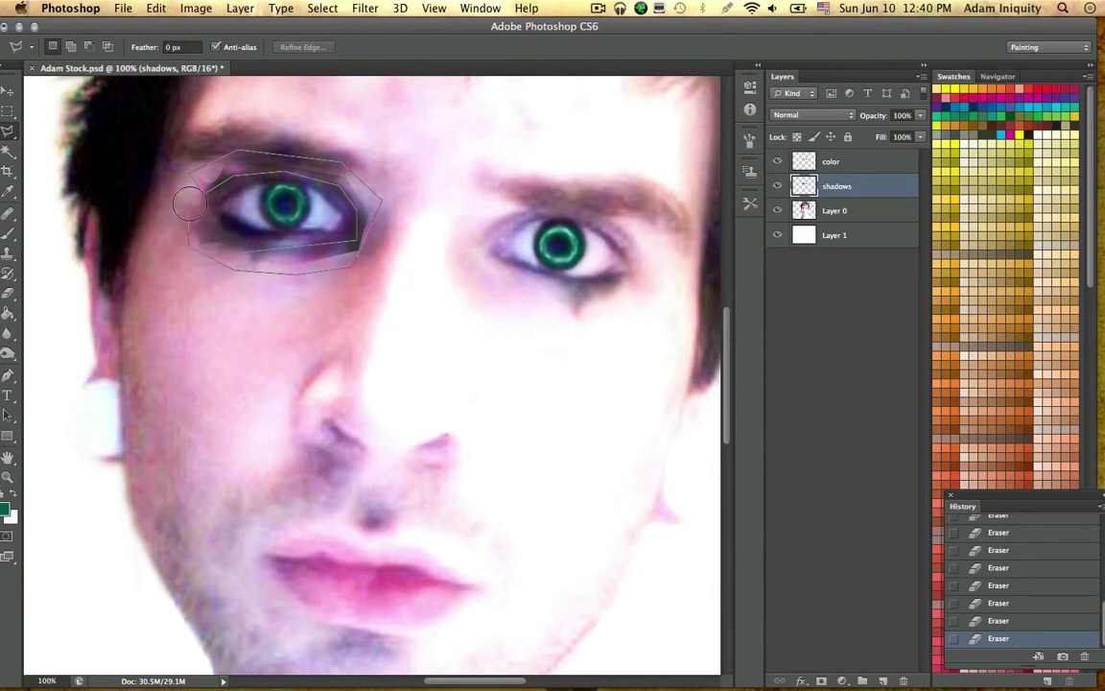
pyautogui.doubleClick(240, 252)
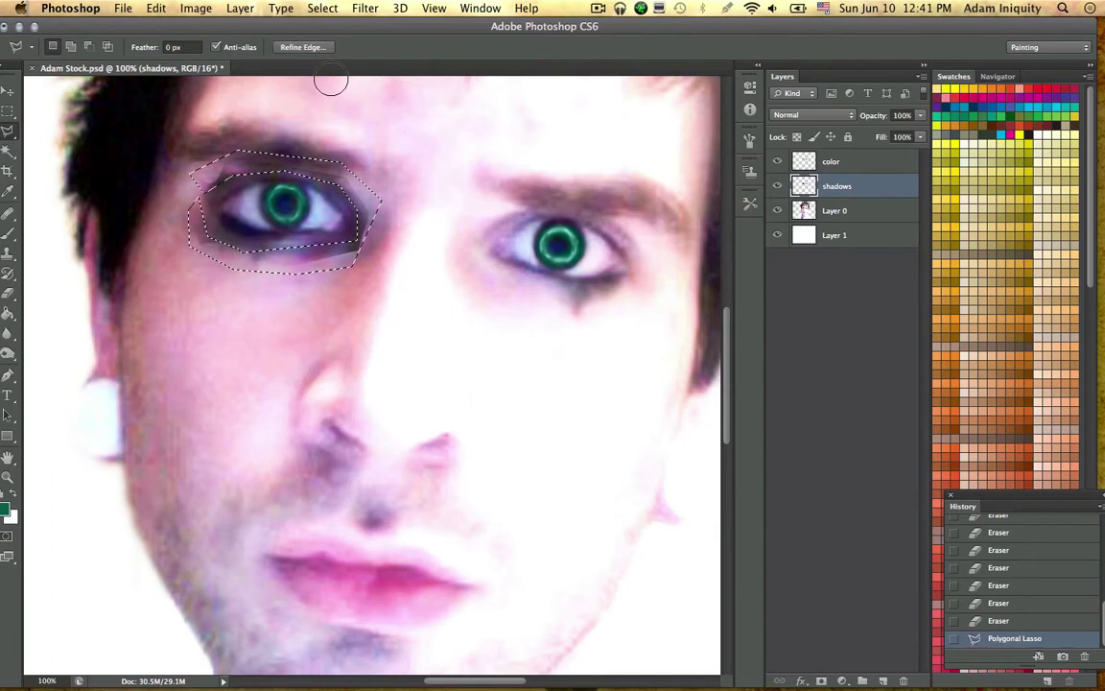
# Step: Soften the ring selection in Quick Mask mode with a Gaussian Blur of 4.0 pixels radius
pyautogui.press('q')
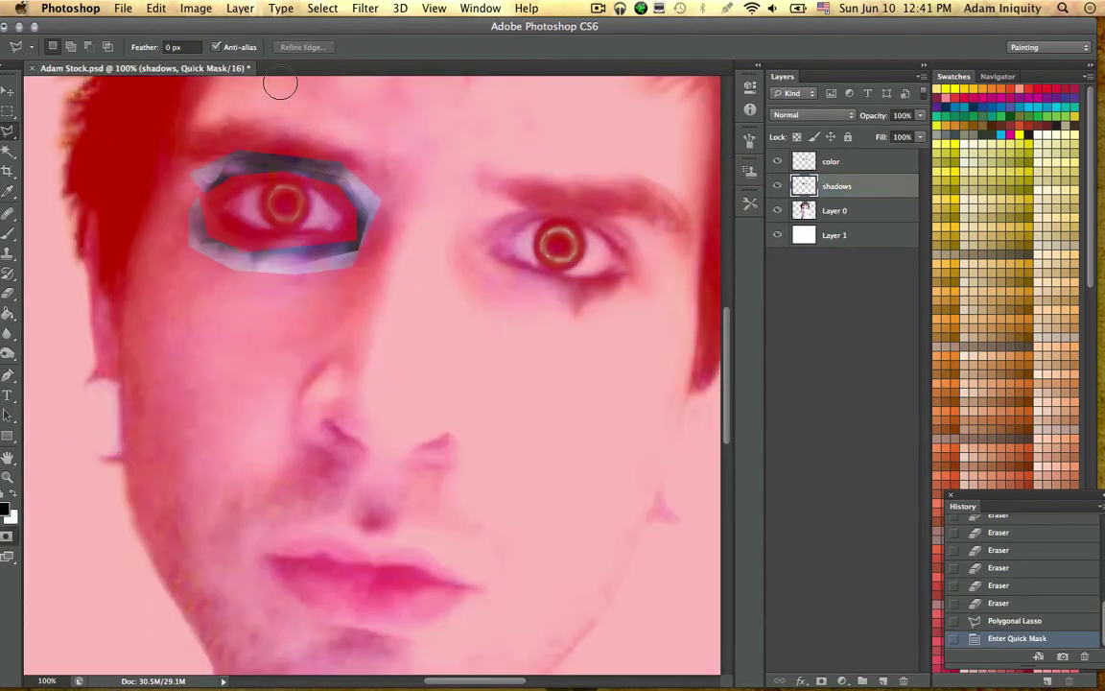
pyautogui.click(359, 8)
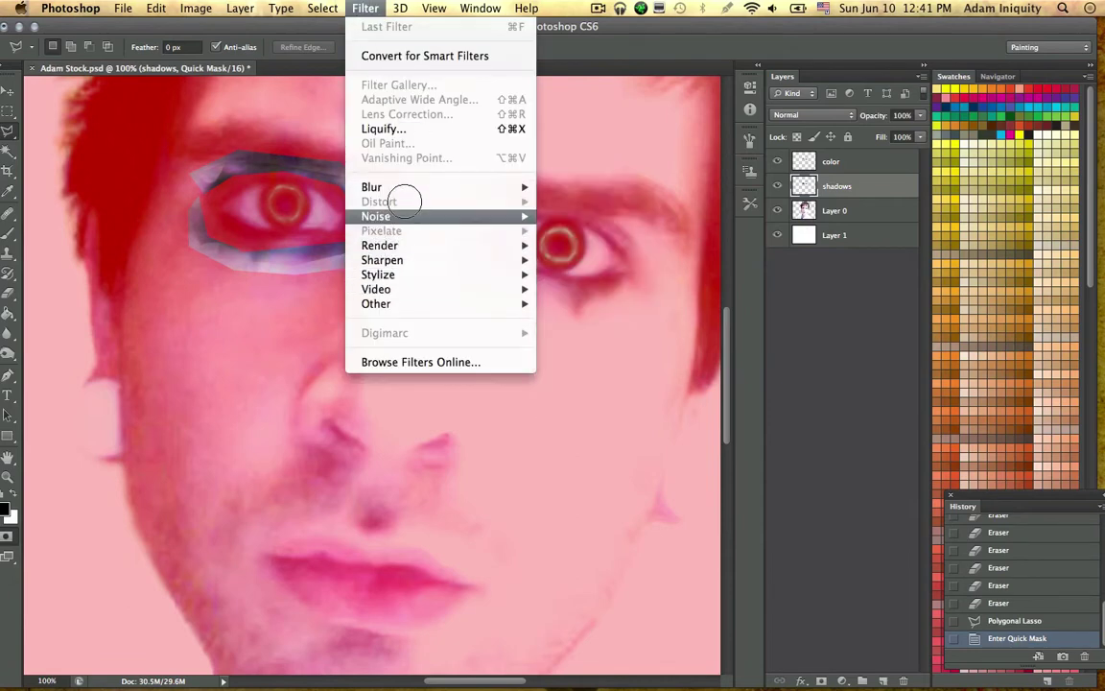
pyautogui.moveTo(469, 186)
pyautogui.click(588, 303)
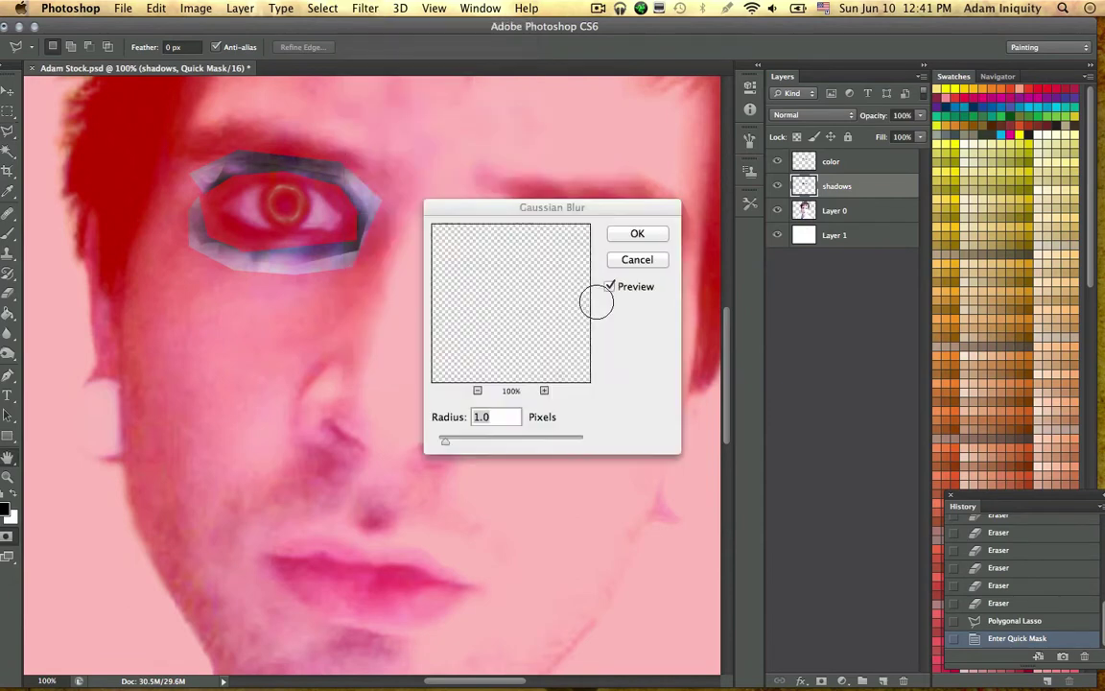
pyautogui.moveTo(443, 440); pyautogui.dragTo(462, 442)
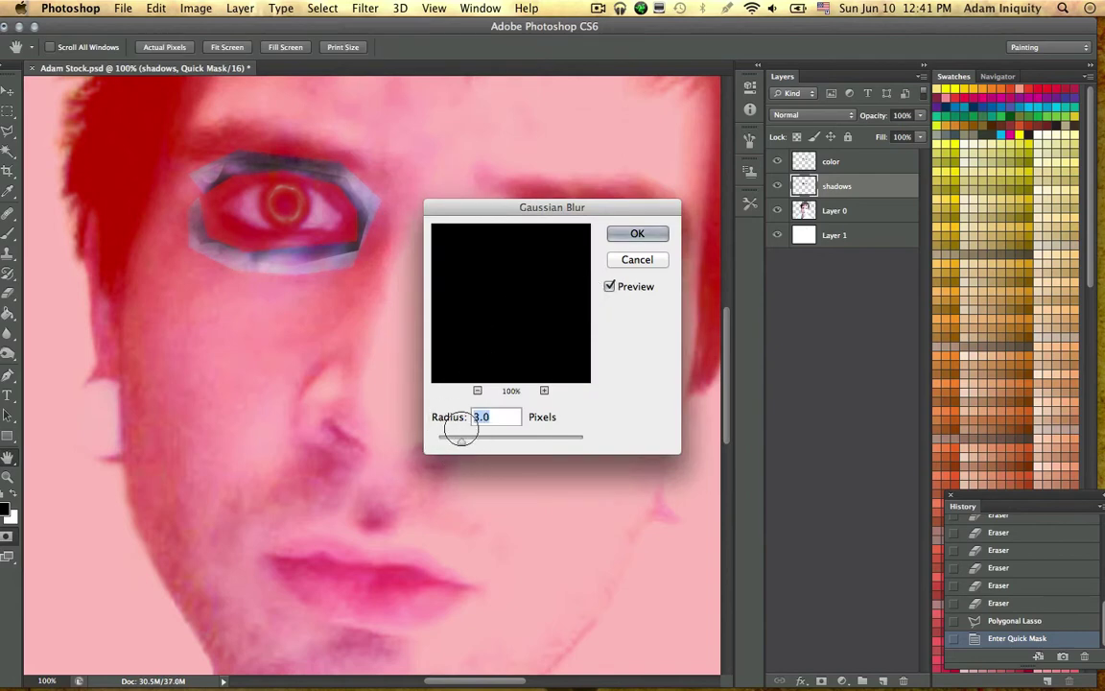
pyautogui.moveTo(462, 440); pyautogui.dragTo(470, 440)
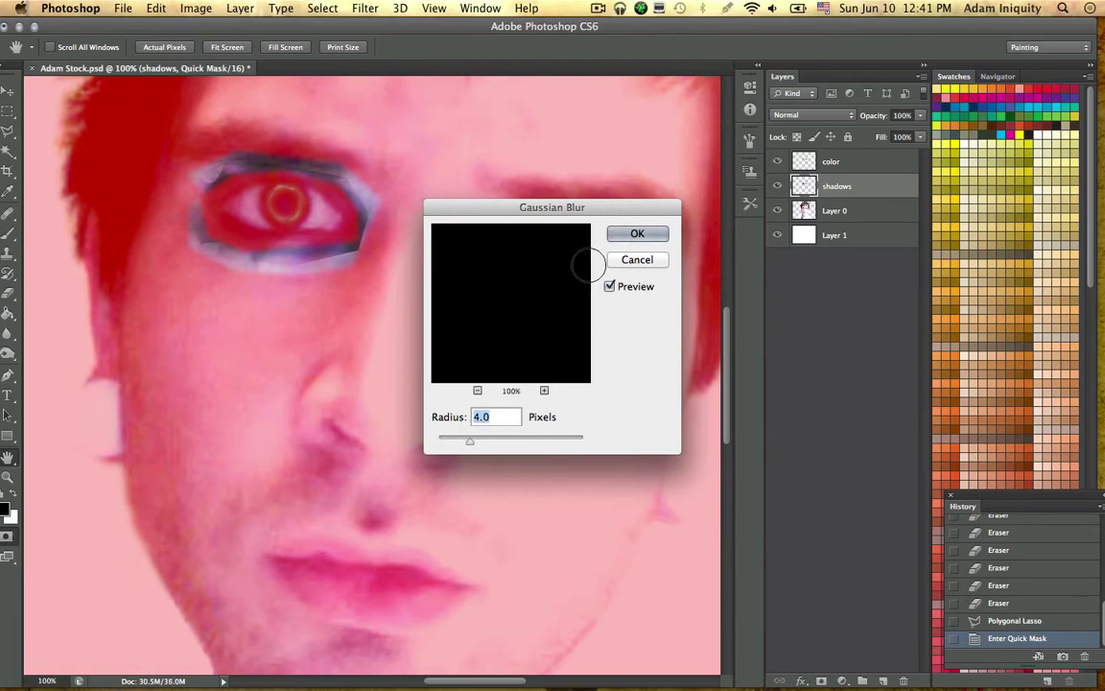
pyautogui.click(637, 234)
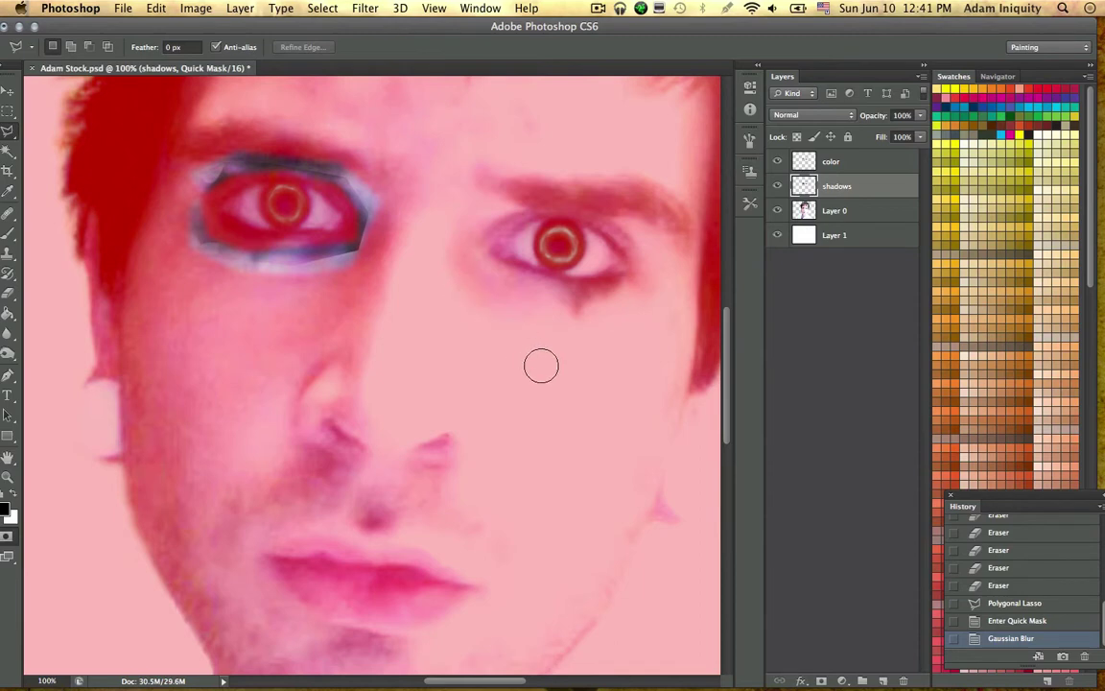
# Step: Exit Quick Mask, clear the softened ring area from the shadows layer, and deselect
pyautogui.press('q')
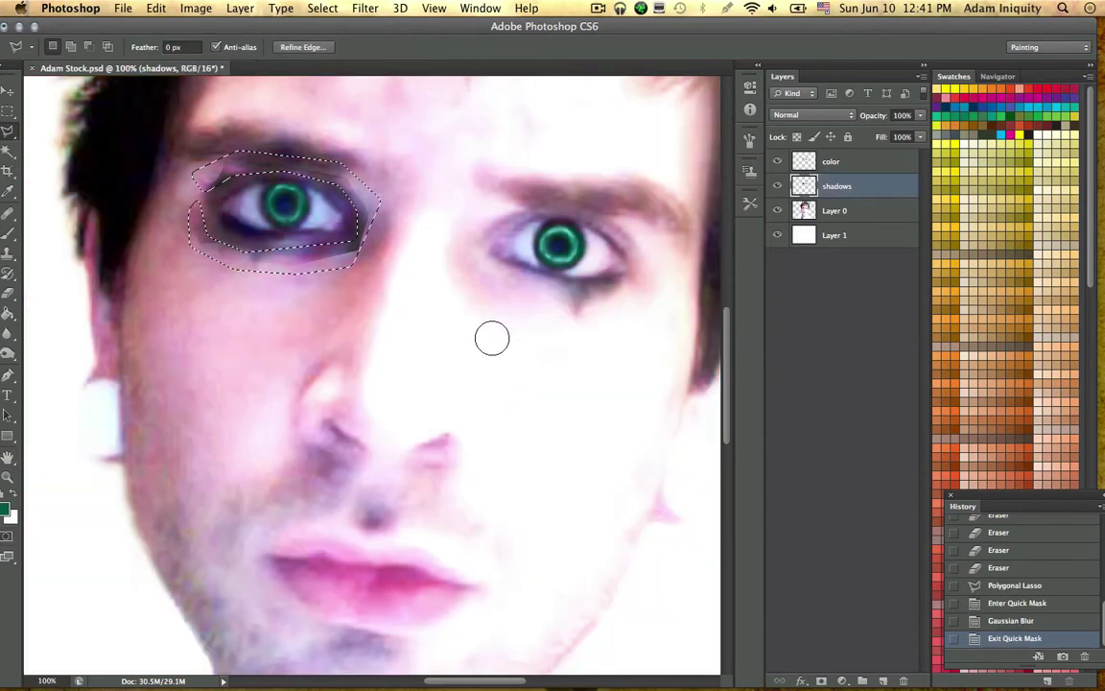
pyautogui.press('Delete')
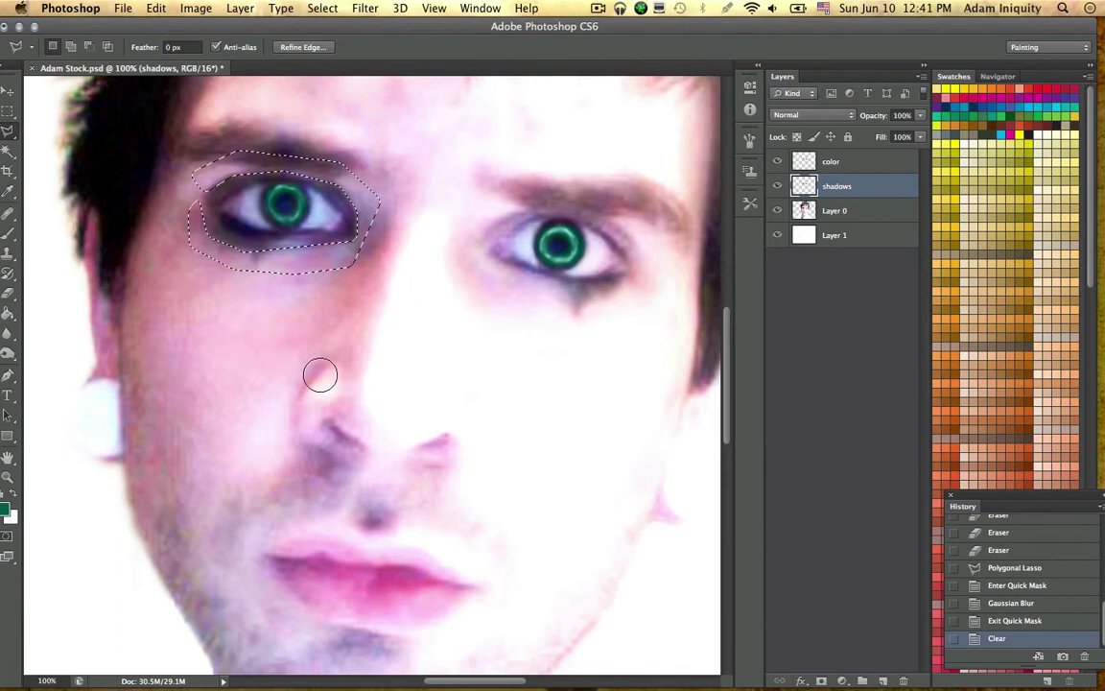
pyautogui.press('super+d')
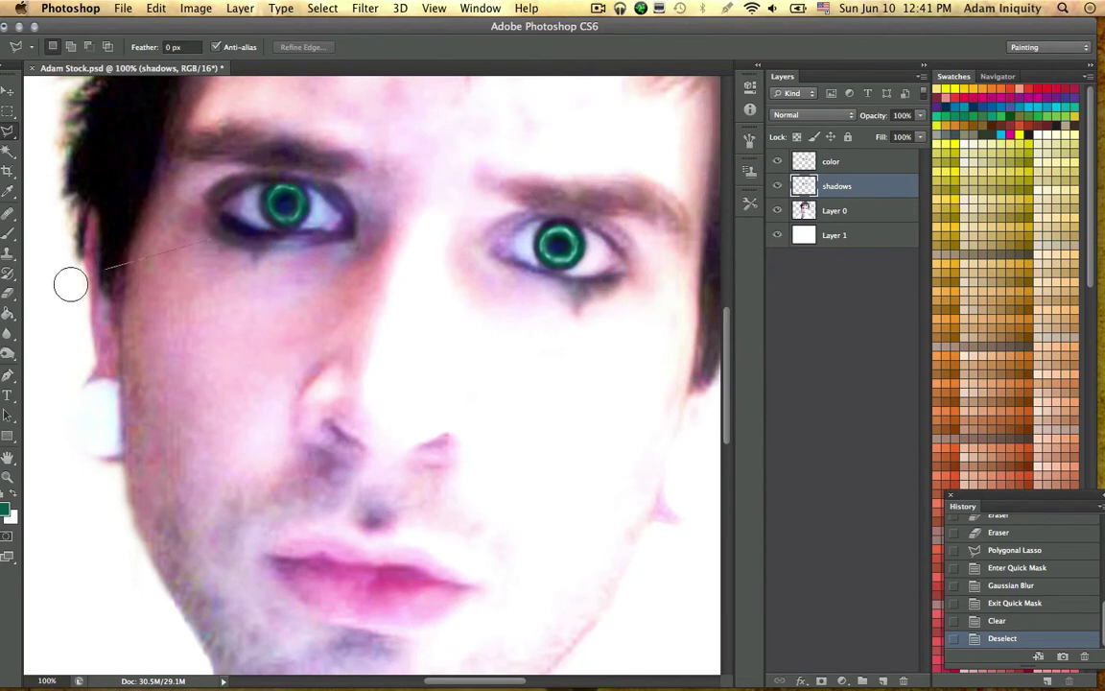
pyautogui.click(213, 245)
pyautogui.click(215, 286)
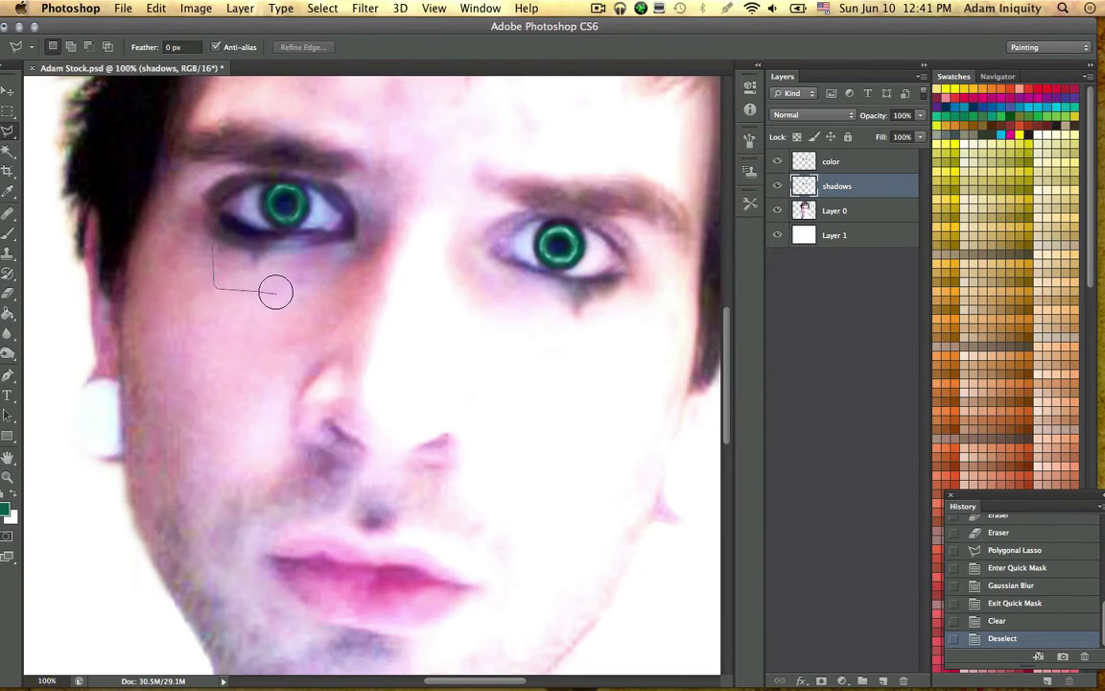
pyautogui.doubleClick(273, 293)
pyautogui.rightClick(197, 230)
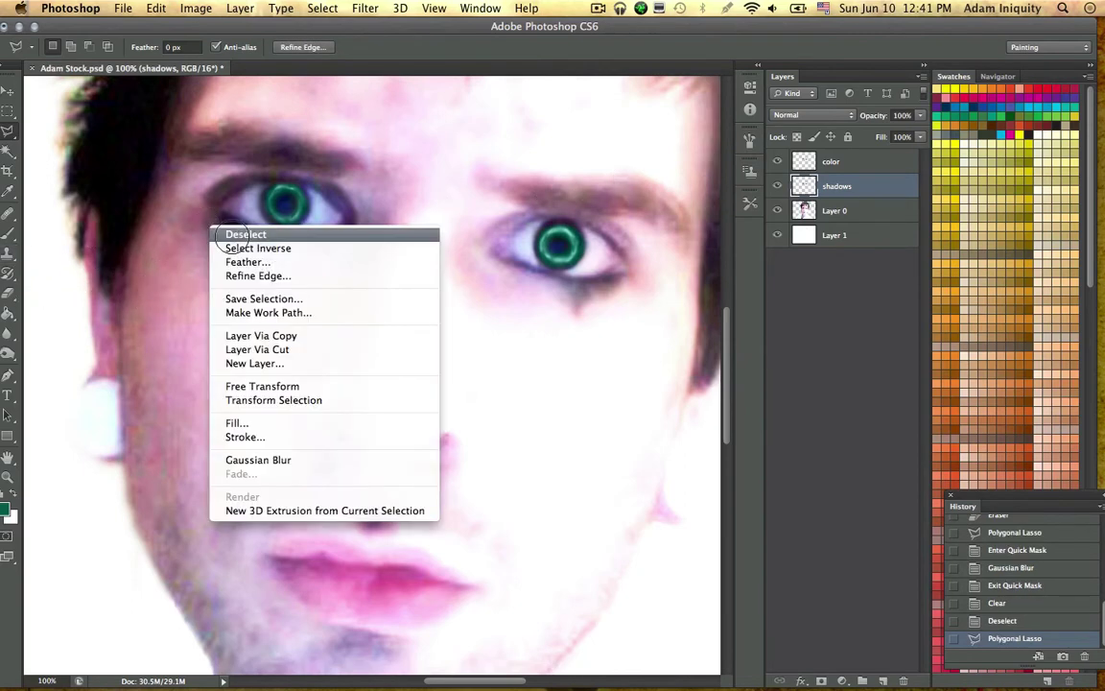
pyautogui.click(232, 235)
# Step: Burn the rim of the eye on the photo's left on the shadows layer with 15 px and 28 px soft brushes
pyautogui.click(8, 353)
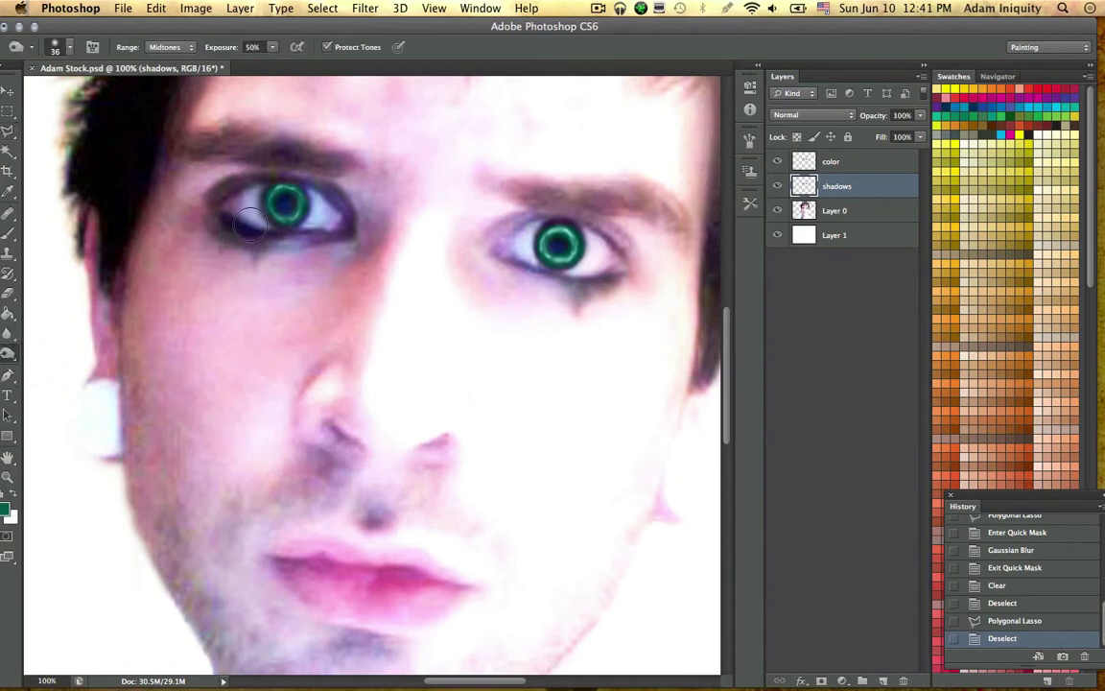
pyautogui.rightClick(288, 263)
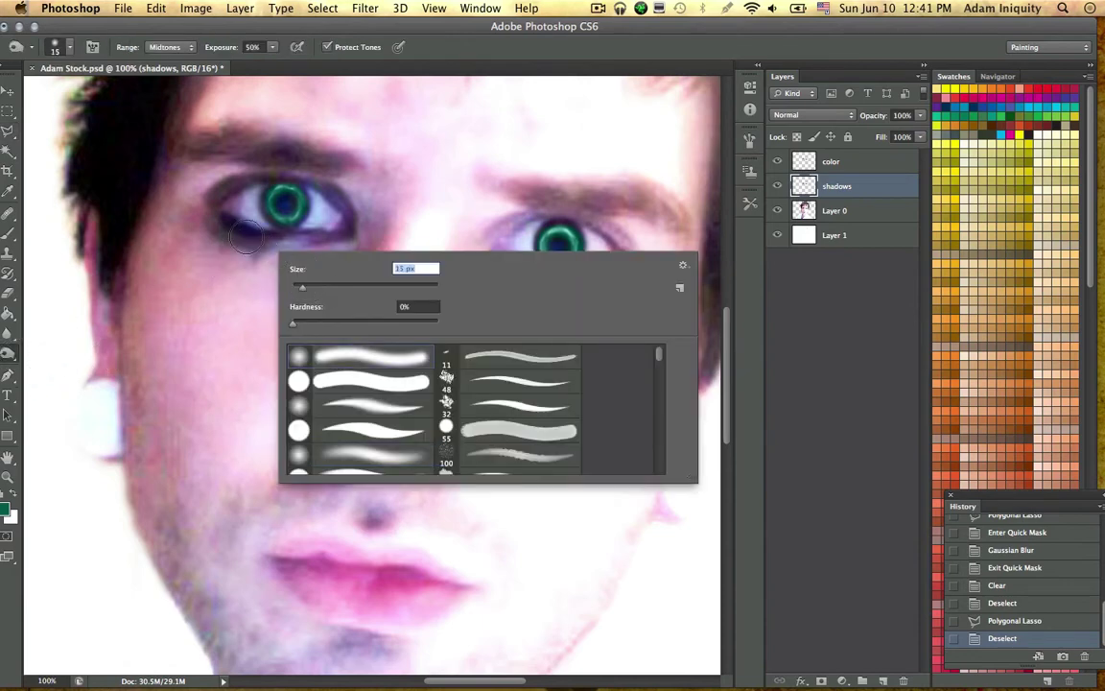
pyautogui.moveTo(347, 217)
pyautogui.mouseDown()
pyautogui.moveTo(338, 206)
pyautogui.moveTo(357, 234)
pyautogui.moveTo(342, 225)
pyautogui.moveTo(321, 233)
pyautogui.mouseUp()
pyautogui.rightClick(286, 196)
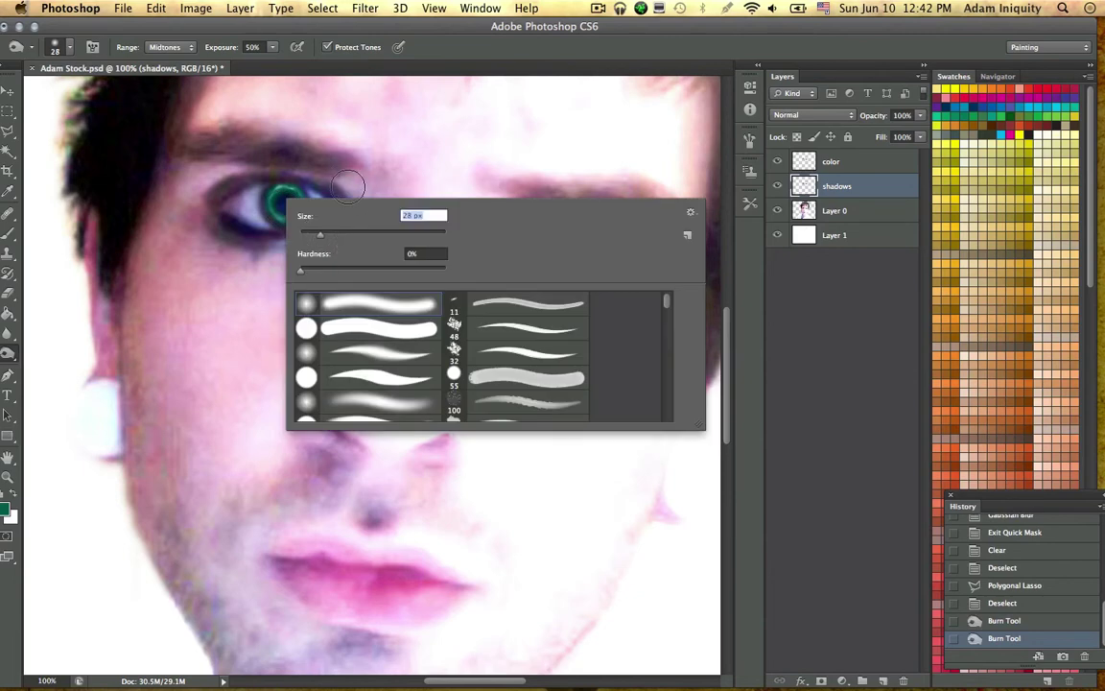
pyautogui.click(347, 187)
pyautogui.moveTo(348, 190)
pyautogui.mouseDown()
pyautogui.moveTo(309, 175)
pyautogui.moveTo(325, 179)
pyautogui.moveTo(242, 181)
pyautogui.moveTo(240, 165)
pyautogui.moveTo(201, 205)
pyautogui.moveTo(248, 158)
pyautogui.moveTo(201, 200)
pyautogui.moveTo(217, 246)
pyautogui.mouseUp()
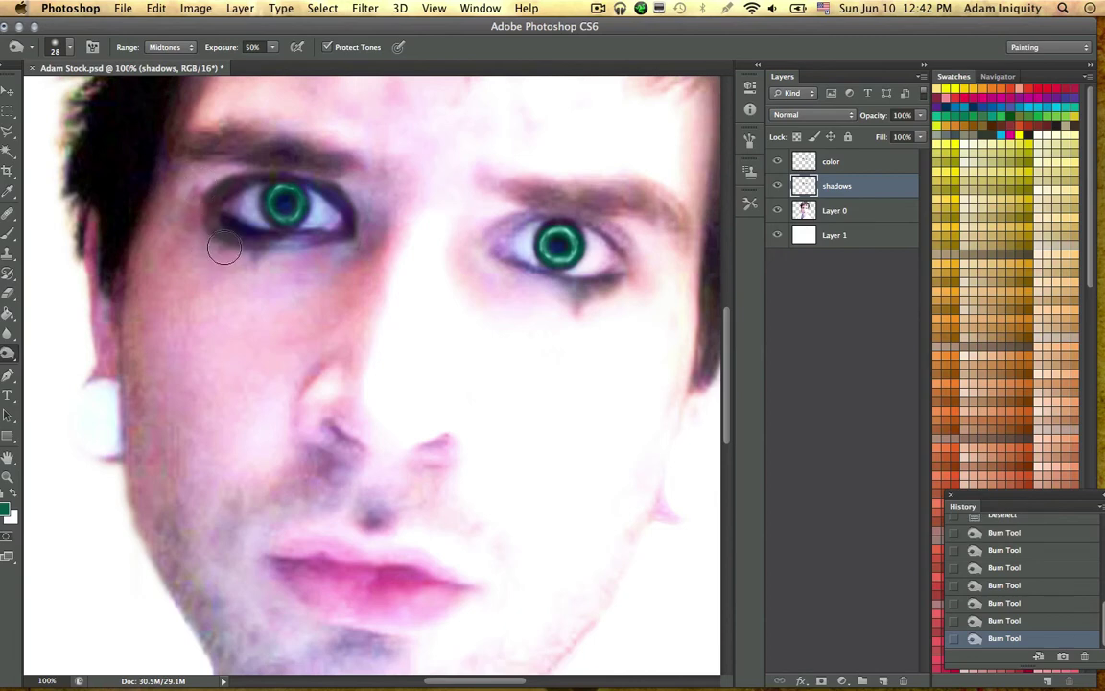
# Step: Burn the rim of the eye on the photo's right on the shadows layer with the 28 px brush at 50% exposure
pyautogui.click(853, 161)
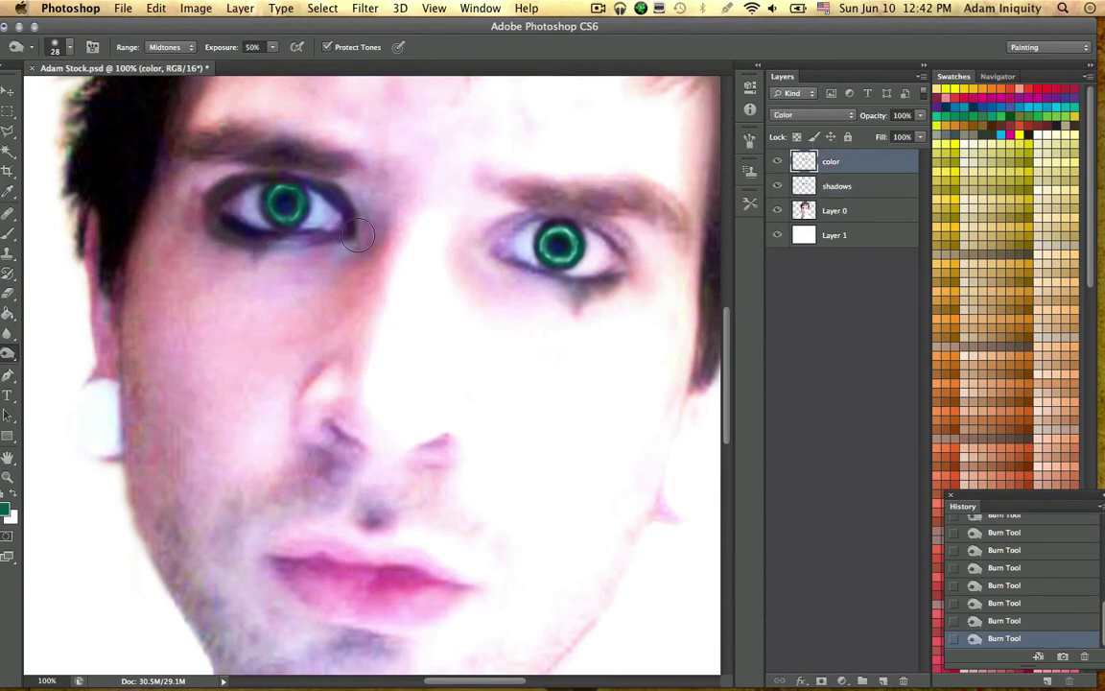
pyautogui.click(835, 184)
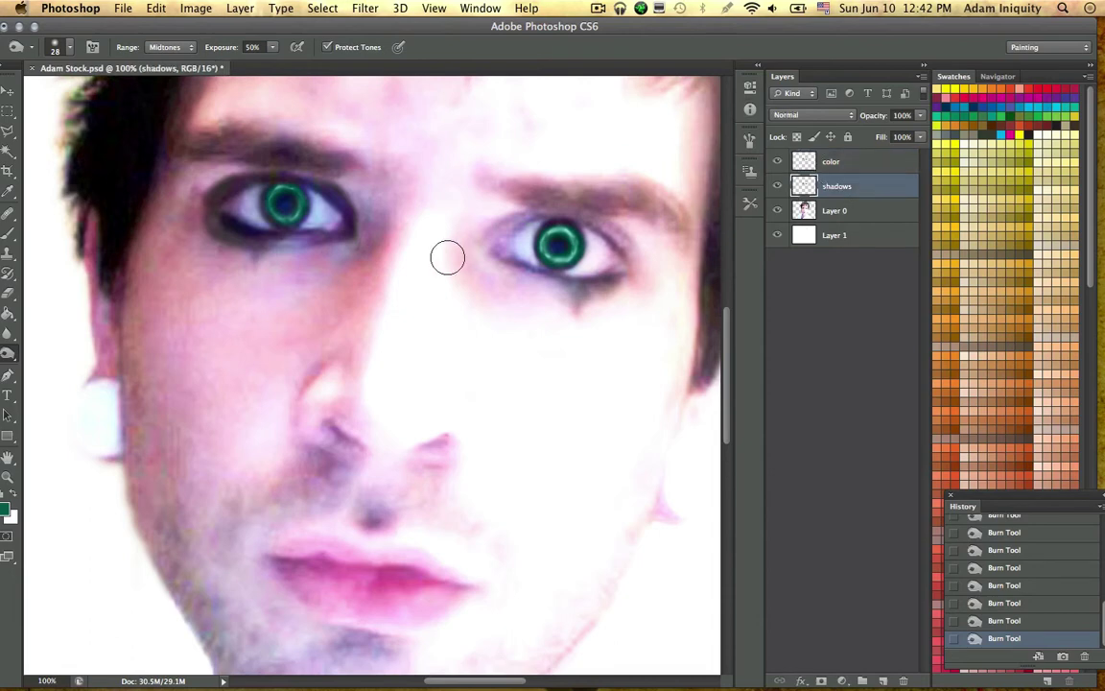
pyautogui.moveTo(498, 247)
pyautogui.mouseDown()
pyautogui.moveTo(515, 222)
pyautogui.moveTo(504, 246)
pyautogui.moveTo(497, 239)
pyautogui.moveTo(529, 225)
pyautogui.moveTo(506, 231)
pyautogui.moveTo(568, 210)
pyautogui.moveTo(622, 231)
pyautogui.moveTo(530, 219)
pyautogui.moveTo(619, 237)
pyautogui.moveTo(590, 225)
pyautogui.moveTo(623, 252)
pyautogui.moveTo(606, 231)
pyautogui.moveTo(504, 220)
pyautogui.moveTo(489, 248)
pyautogui.moveTo(503, 202)
pyautogui.moveTo(485, 230)
pyautogui.moveTo(499, 260)
pyautogui.moveTo(489, 249)
pyautogui.moveTo(553, 288)
pyautogui.moveTo(590, 278)
pyautogui.moveTo(511, 277)
pyautogui.moveTo(620, 277)
pyautogui.moveTo(628, 251)
pyautogui.moveTo(623, 285)
pyautogui.moveTo(631, 261)
pyautogui.moveTo(605, 292)
pyautogui.moveTo(491, 263)
pyautogui.moveTo(635, 291)
pyautogui.mouseUp()
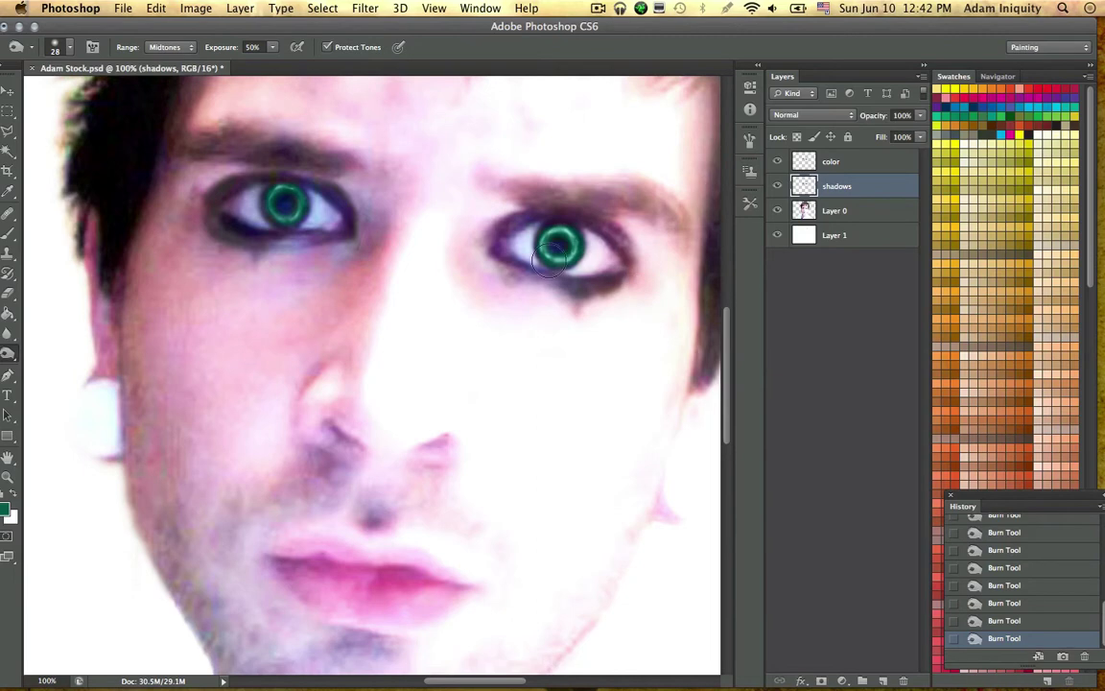
pyautogui.press('super+minus')
pyautogui.press('super+minus')
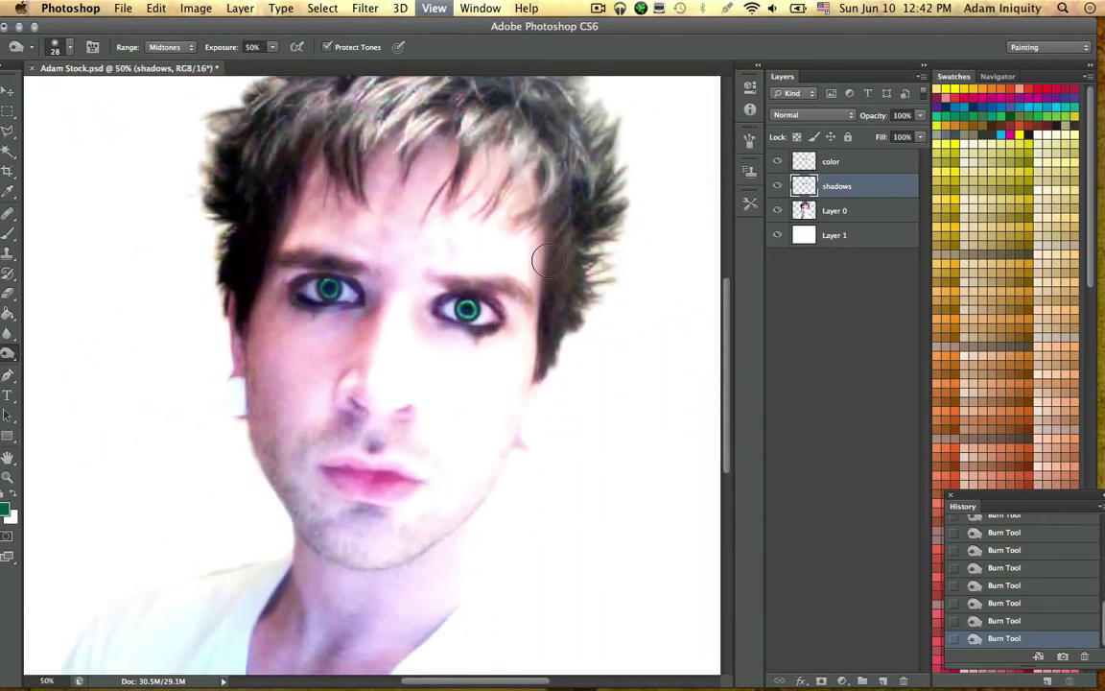
# Step: Lighten the white of the eye on the photo's left on the shadows layer with the Dodge tool, 20 px at 50% exposure
pyautogui.press('super+plus')
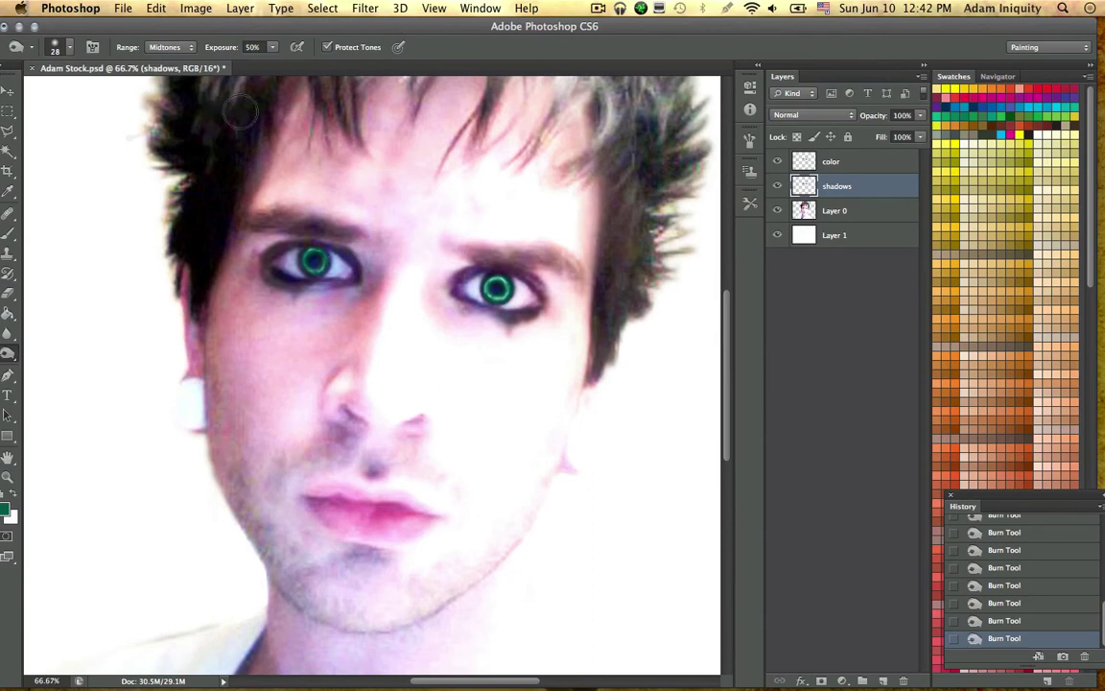
pyautogui.press('super+plus')
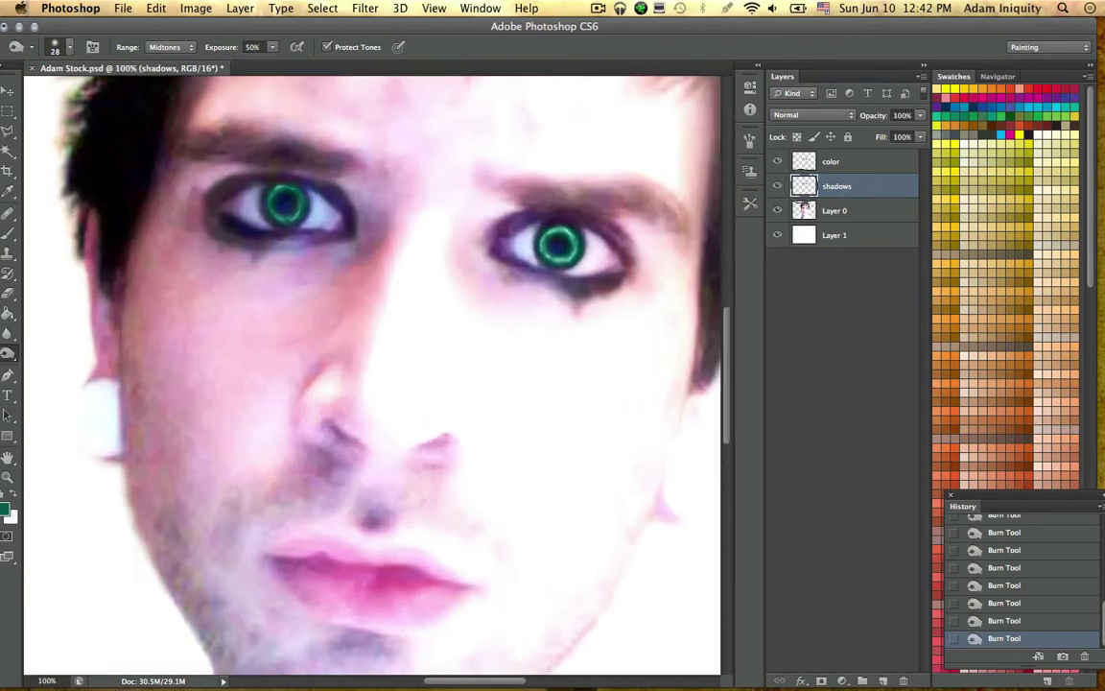
pyautogui.click(778, 186)
pyautogui.click(777, 186)
pyautogui.click(9, 353)
pyautogui.click(63, 348)
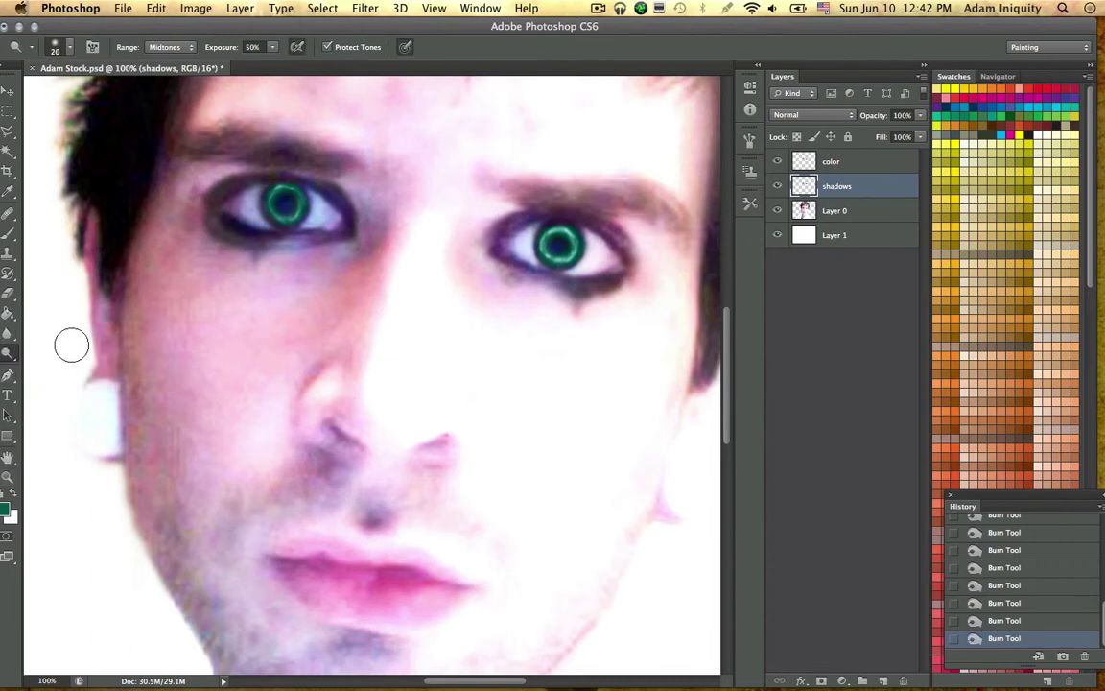
pyautogui.click(261, 217)
pyautogui.click(256, 203)
pyautogui.click(254, 203)
pyautogui.click(257, 200)
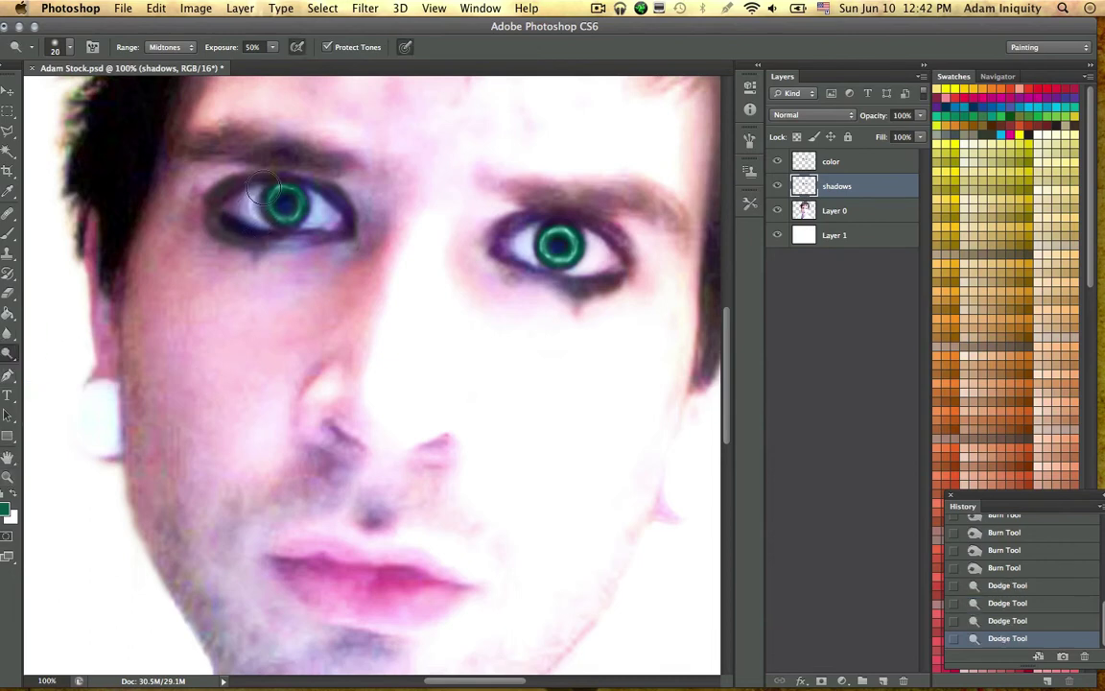
pyautogui.click(261, 205)
pyautogui.click(257, 212)
pyautogui.click(256, 204)
pyautogui.click(255, 205)
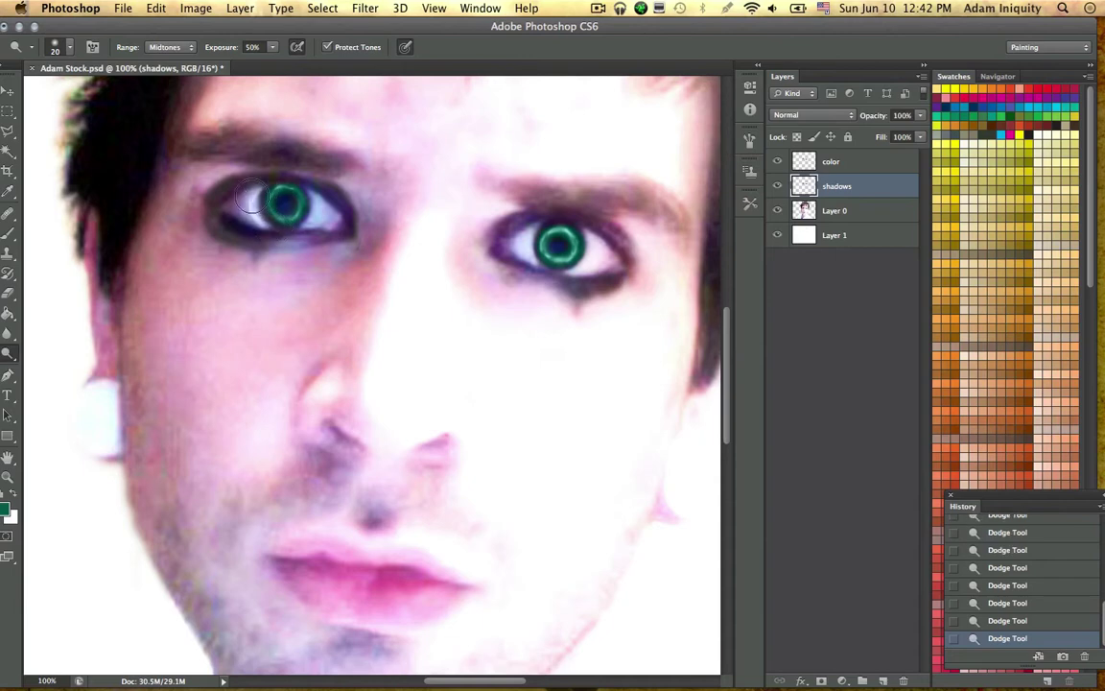
pyautogui.moveTo(241, 208); pyautogui.dragTo(230, 206)
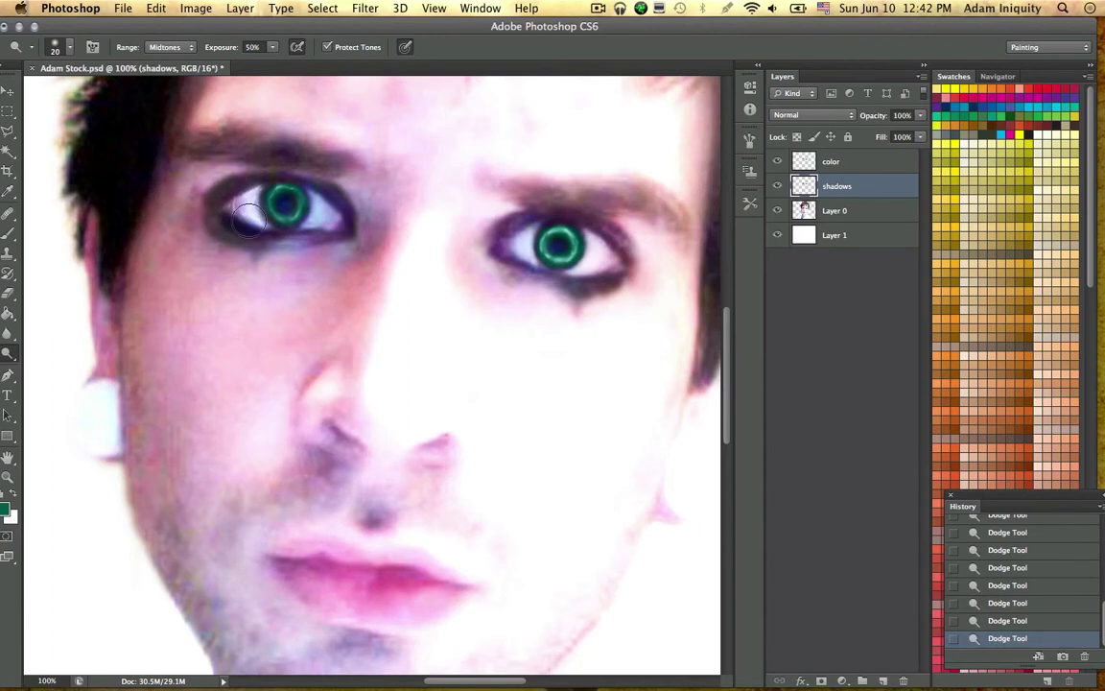
pyautogui.rightClick(255, 193)
pyautogui.press('Escape')
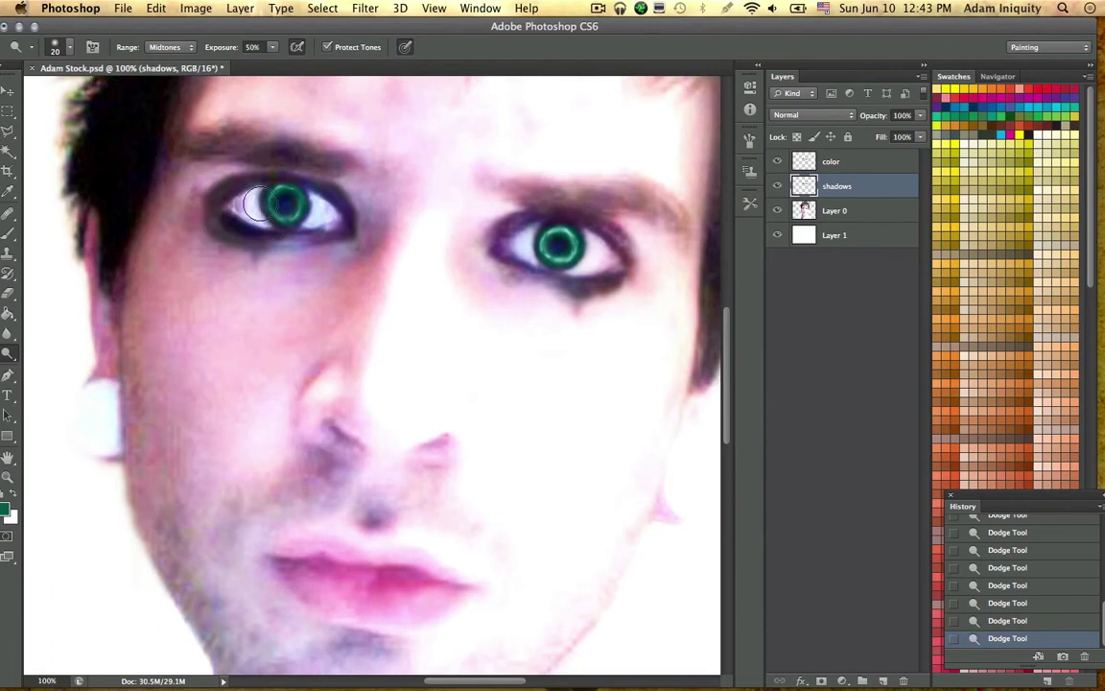
pyautogui.rightClick(254, 203)
pyautogui.press('Escape')
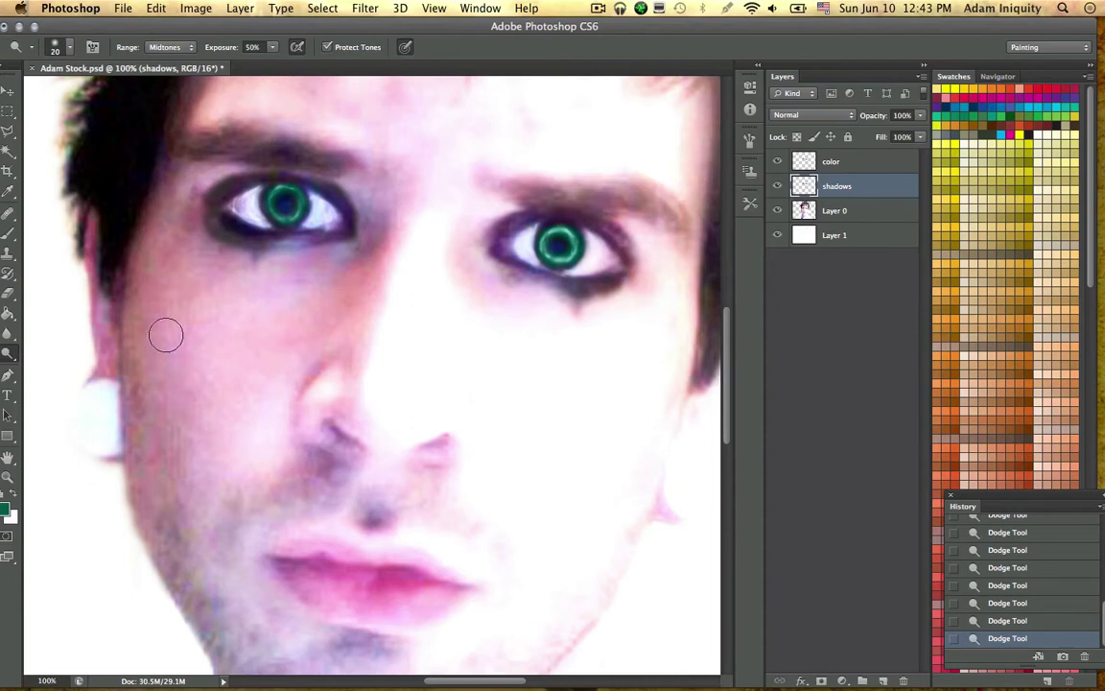
pyautogui.click(827, 162)
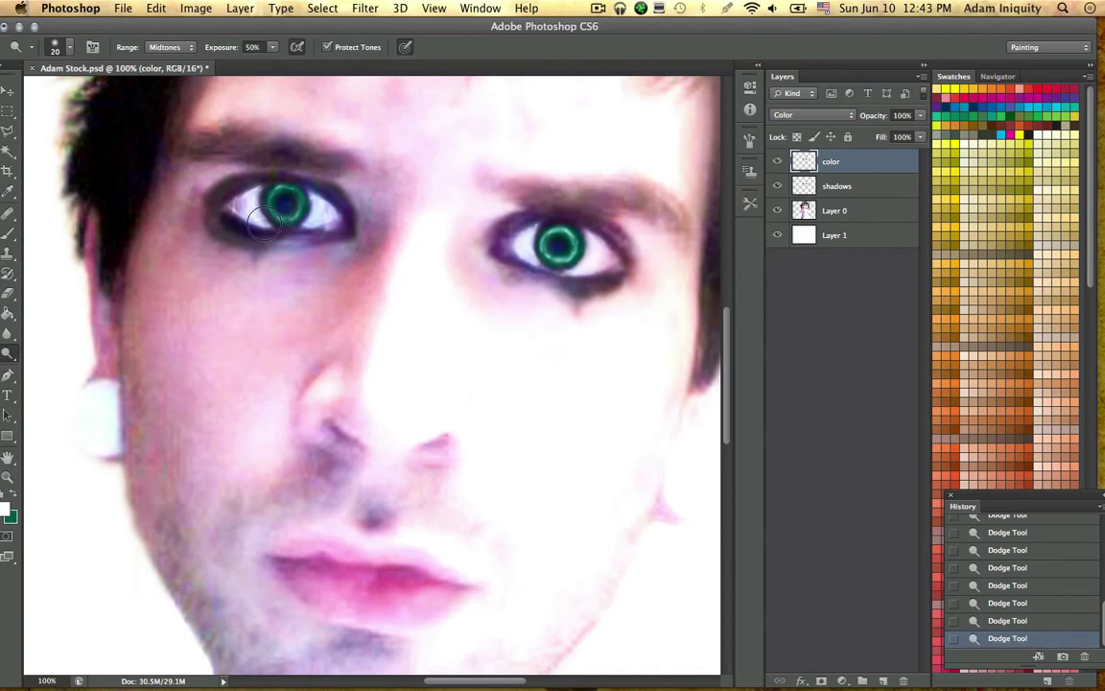
pyautogui.rightClick(242, 210)
pyautogui.press('Escape')
# Step: Blend the white of the eye on the photo's left on the shadows layer with a soft 23 px Mixer Brush
pyautogui.click(857, 188)
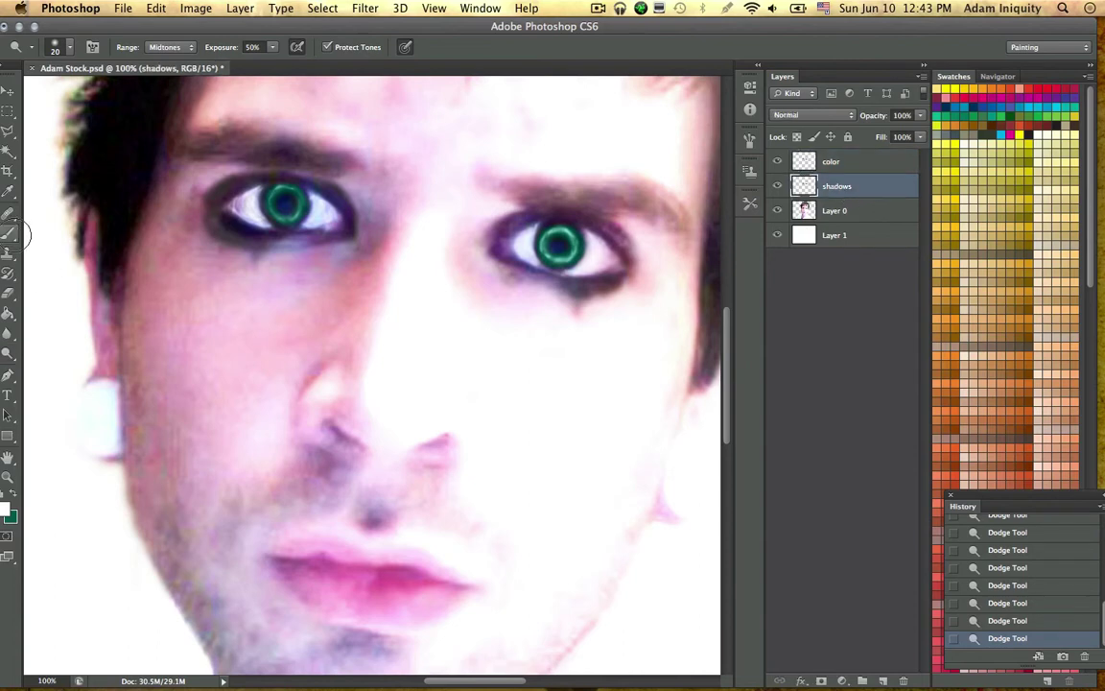
pyautogui.rightClick(8, 232)
pyautogui.click(76, 273)
pyautogui.rightClick(247, 213)
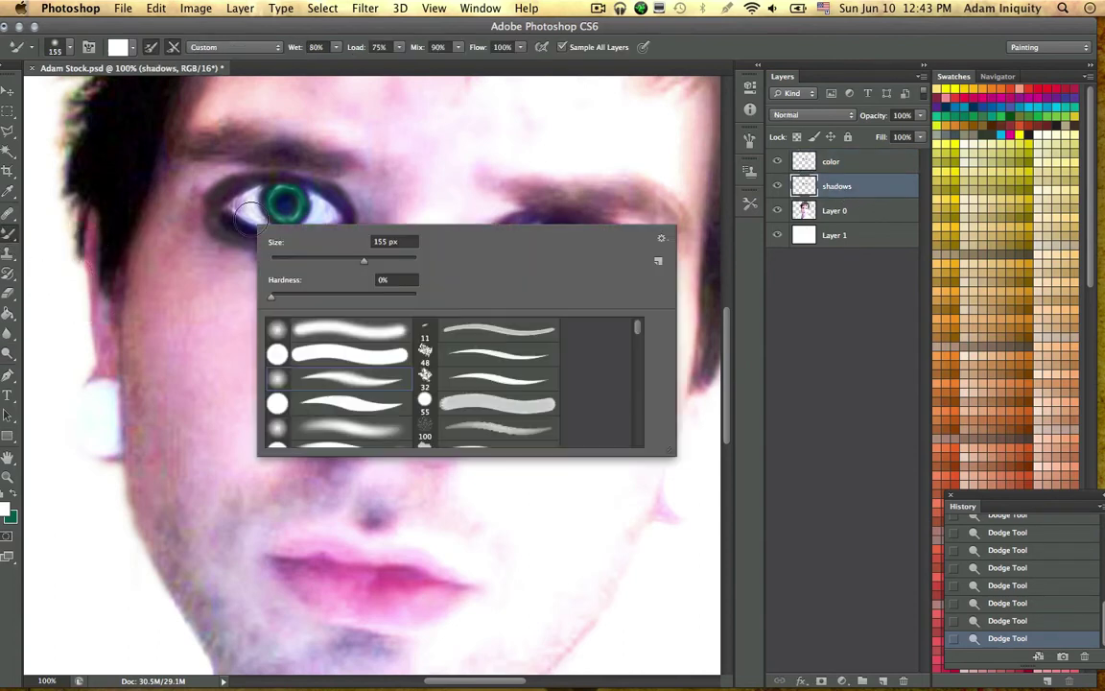
pyautogui.click(290, 258)
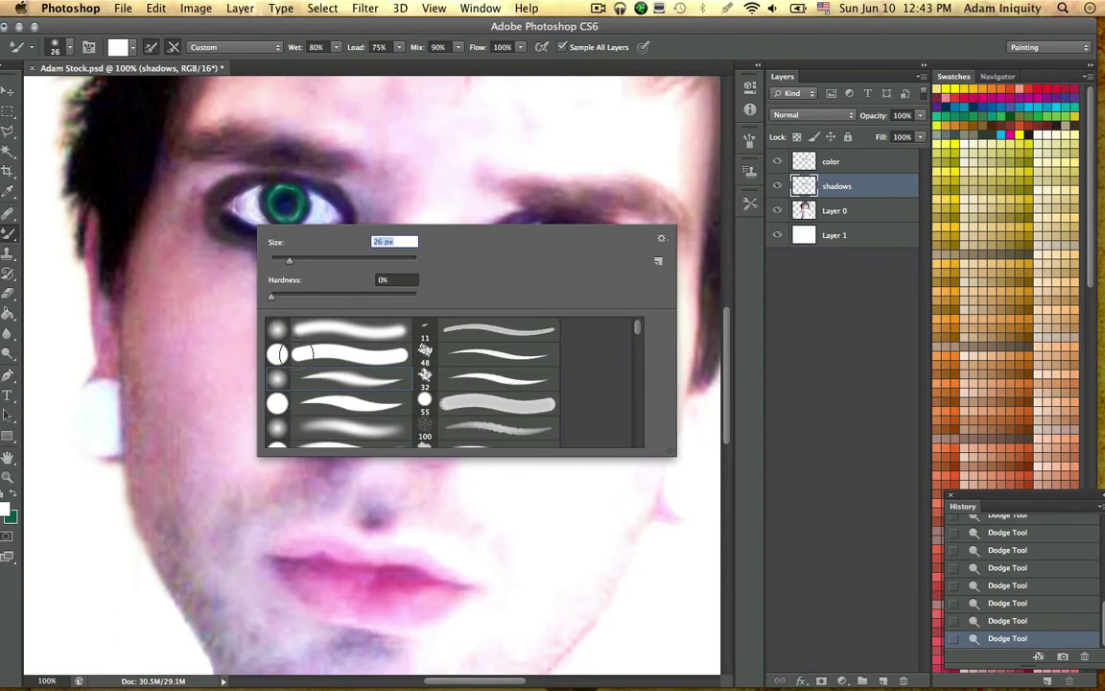
pyautogui.press('Return')
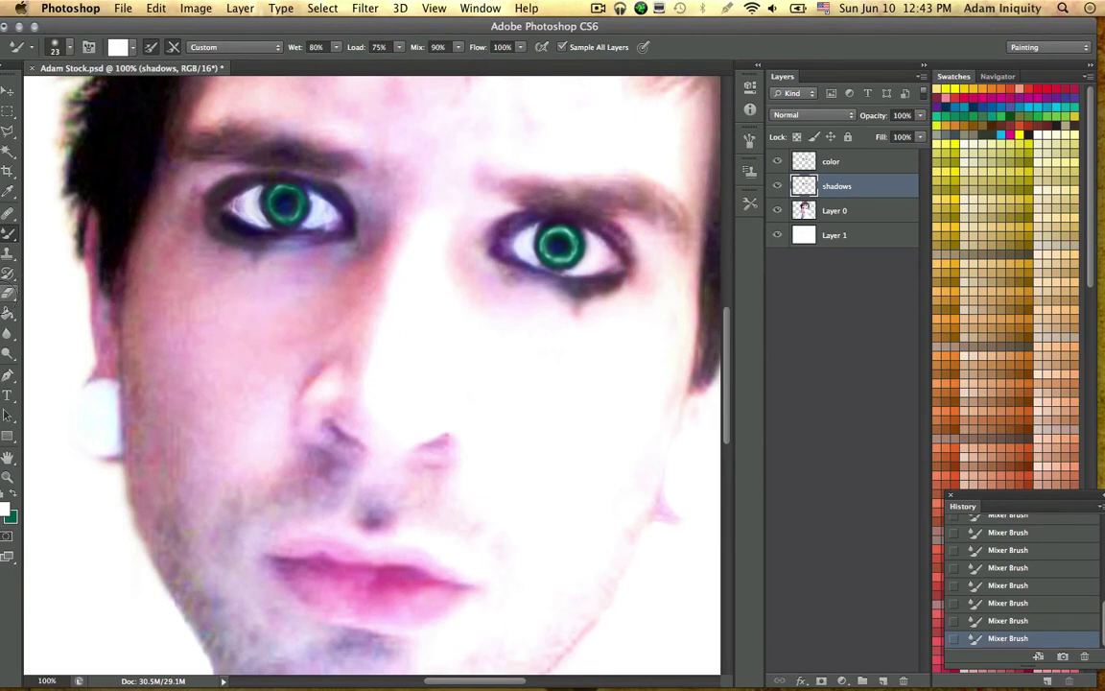
# Step: Burn the rim and lower lid of the eye on the photo's right on the shadows layer with a 22 px brush at 50% exposure
pyautogui.moveTo(8, 352); pyautogui.dragTo(44, 367)
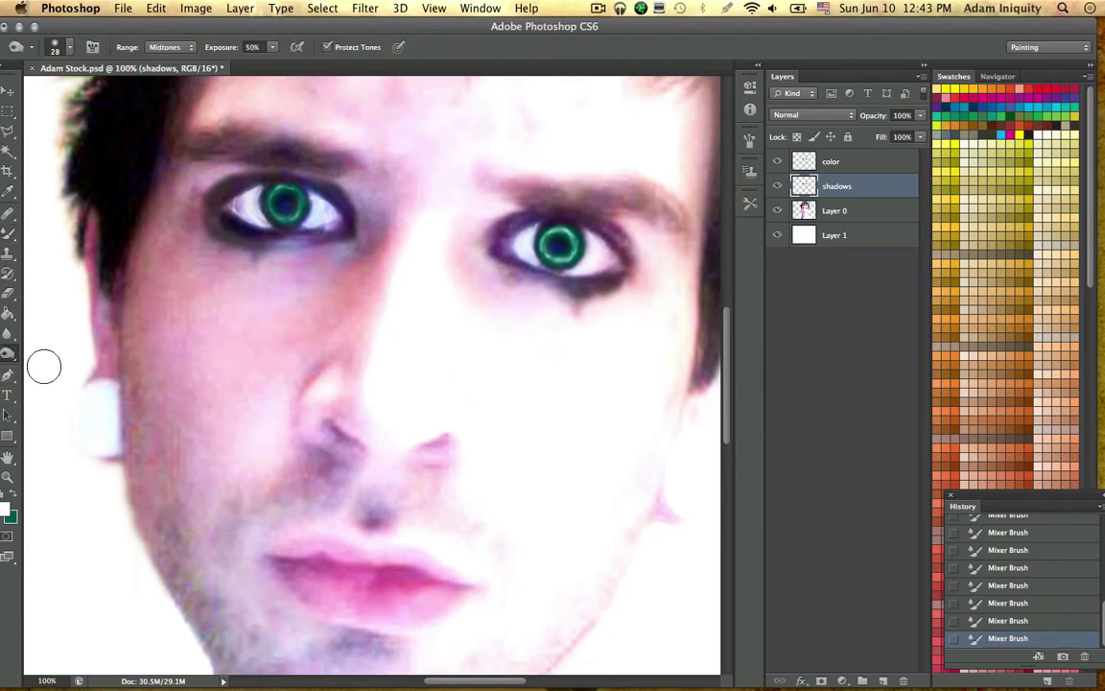
pyautogui.rightClick(472, 267)
pyautogui.moveTo(467, 299)
pyautogui.mouseDown()
pyautogui.moveTo(531, 227)
pyautogui.moveTo(596, 223)
pyautogui.moveTo(611, 242)
pyautogui.moveTo(563, 230)
pyautogui.moveTo(626, 305)
pyautogui.moveTo(597, 293)
pyautogui.mouseUp()
pyautogui.moveTo(534, 280); pyautogui.dragTo(582, 282)
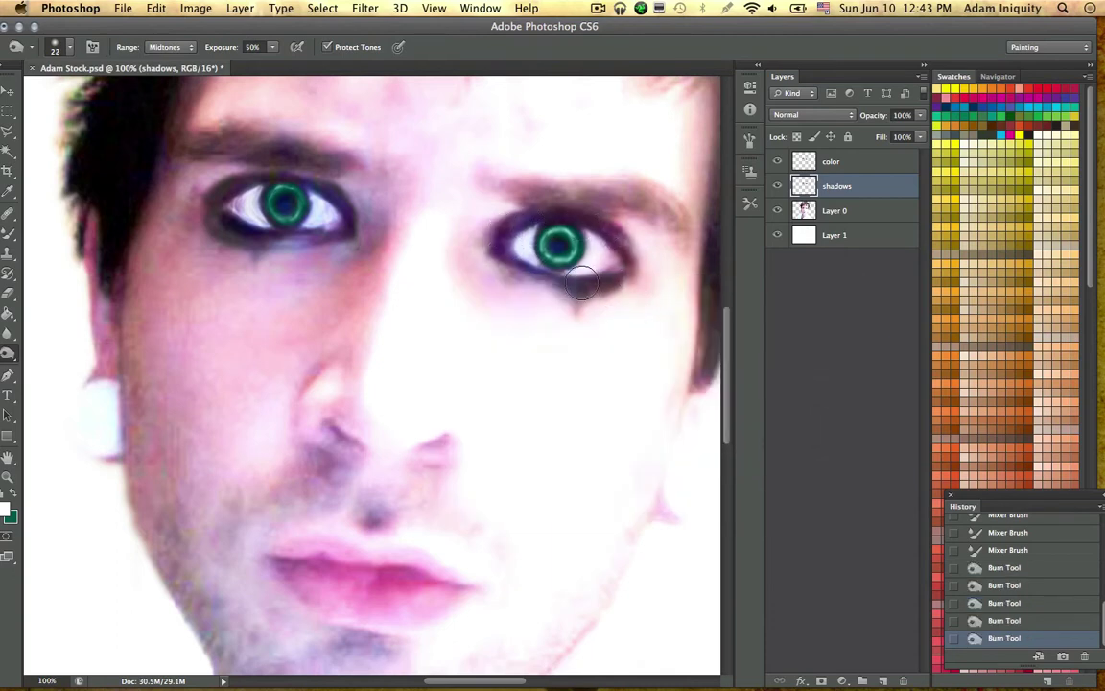
pyautogui.rightClick(526, 261)
pyautogui.moveTo(497, 257)
pyautogui.mouseDown()
pyautogui.moveTo(480, 240)
pyautogui.moveTo(512, 268)
pyautogui.moveTo(504, 263)
pyautogui.mouseUp()
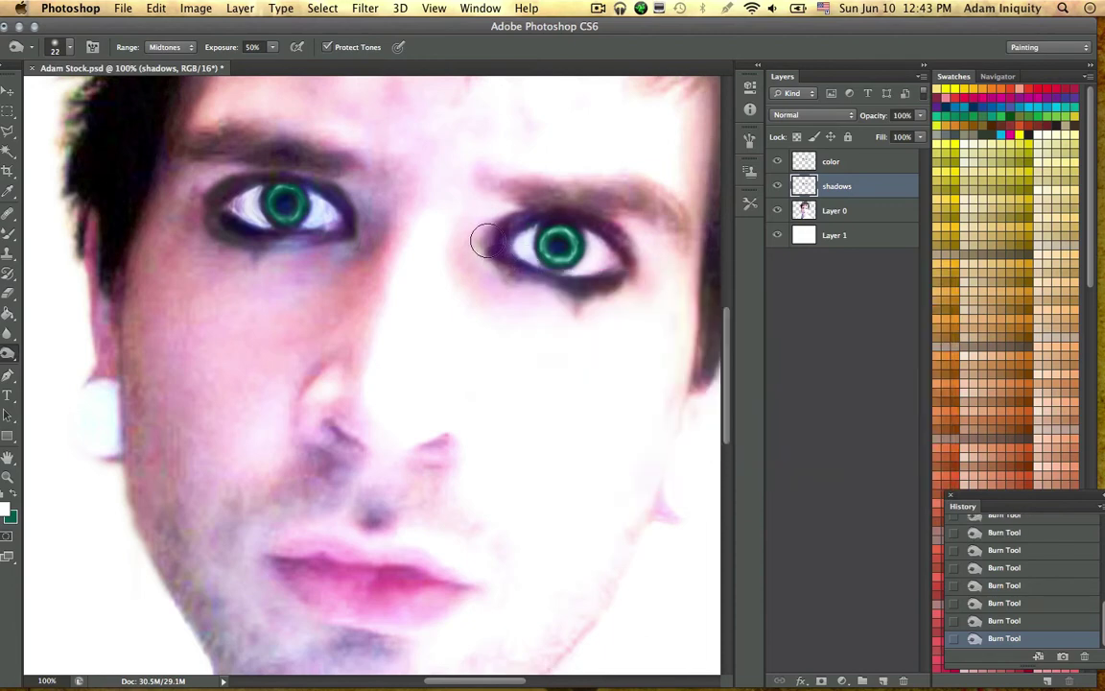
# Step: Apply Brightness/Contrast to the color layer with brightness 83 and contrast 48
pyautogui.press('super+minus')
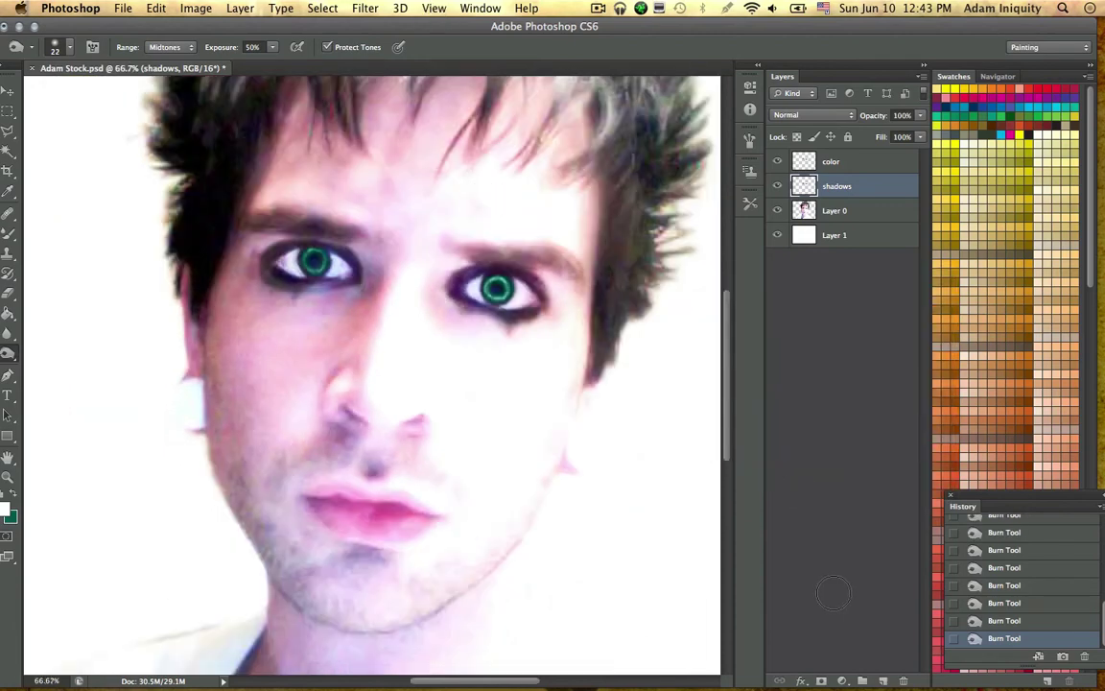
pyautogui.click(861, 161)
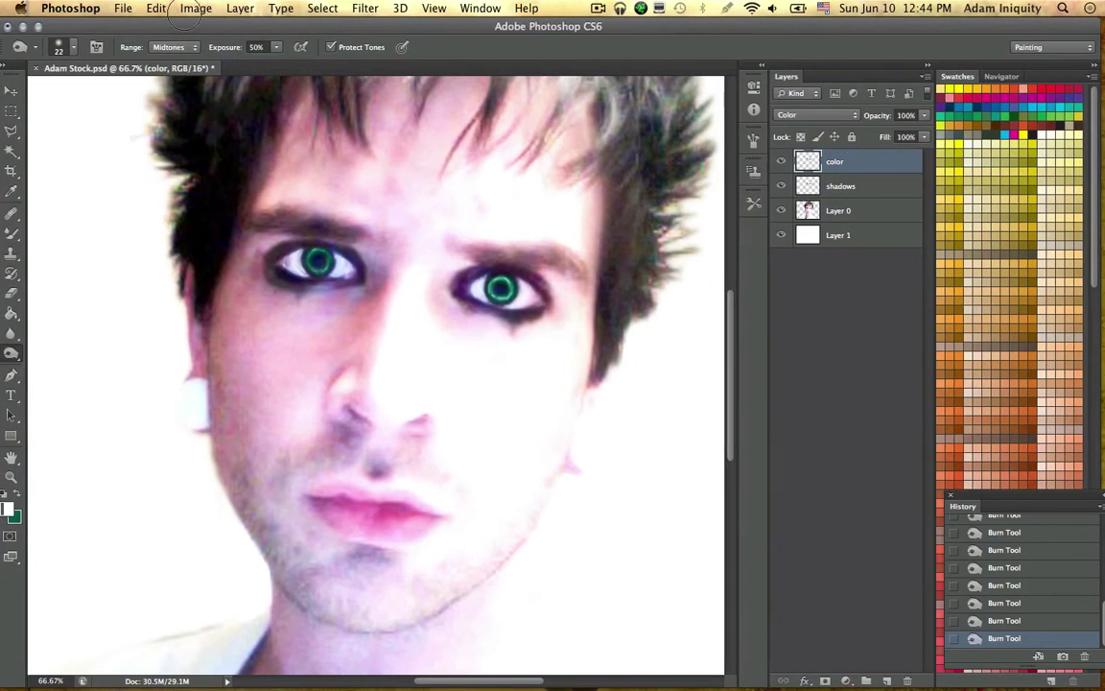
pyautogui.click(195, 9)
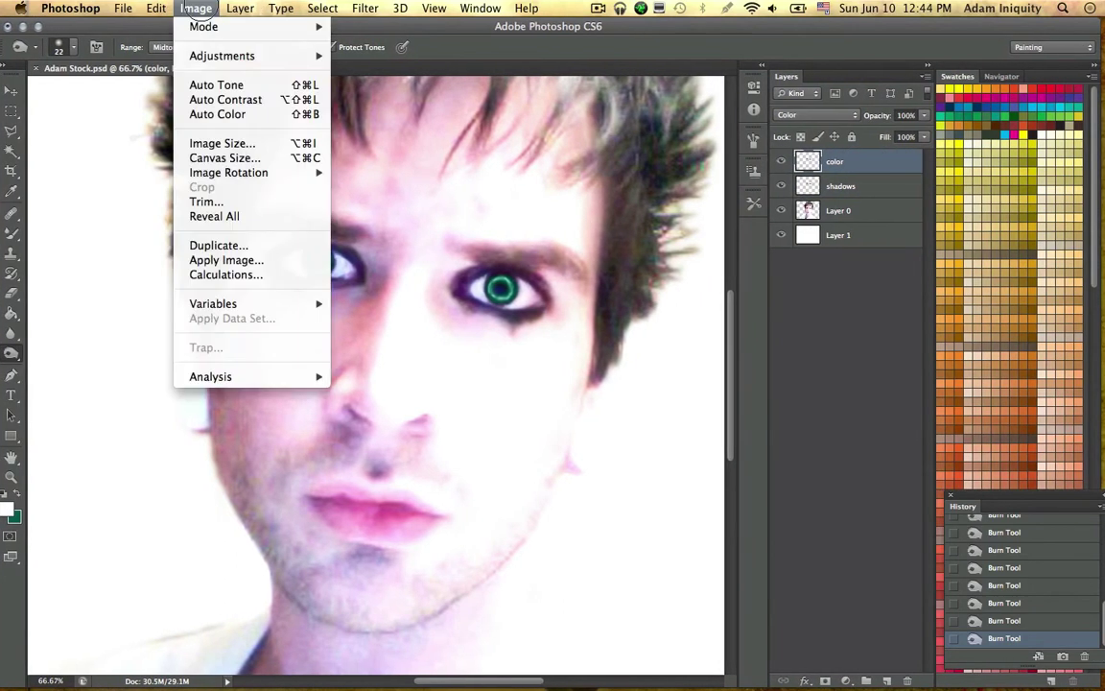
pyautogui.moveTo(204, 28)
pyautogui.moveTo(307, 55)
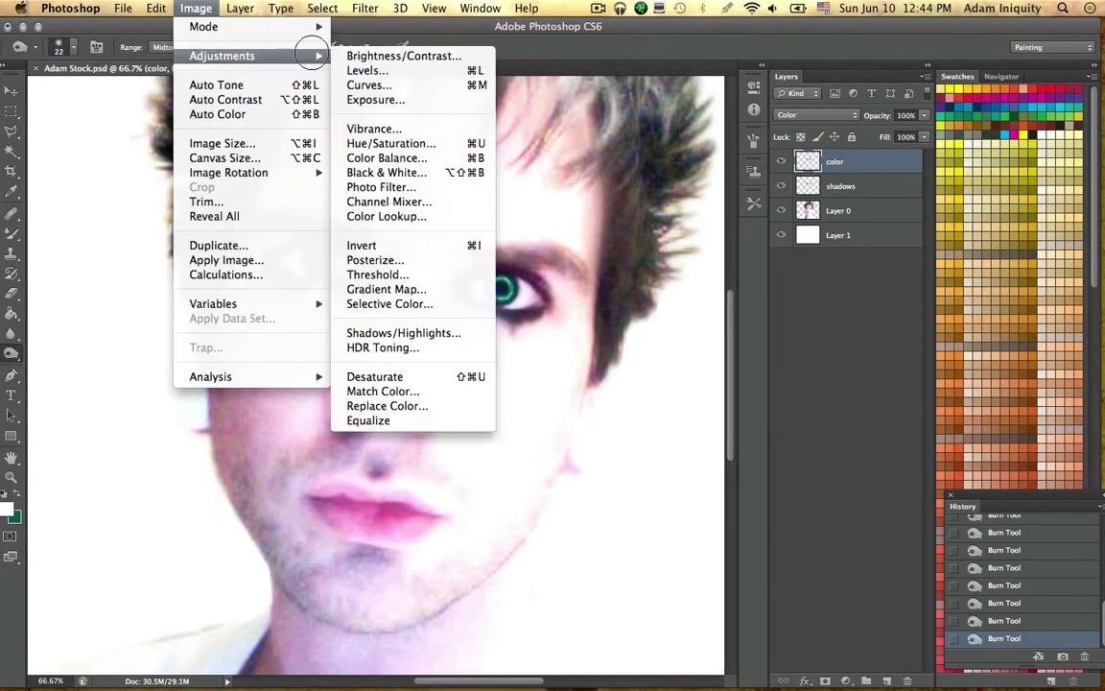
pyautogui.click(376, 55)
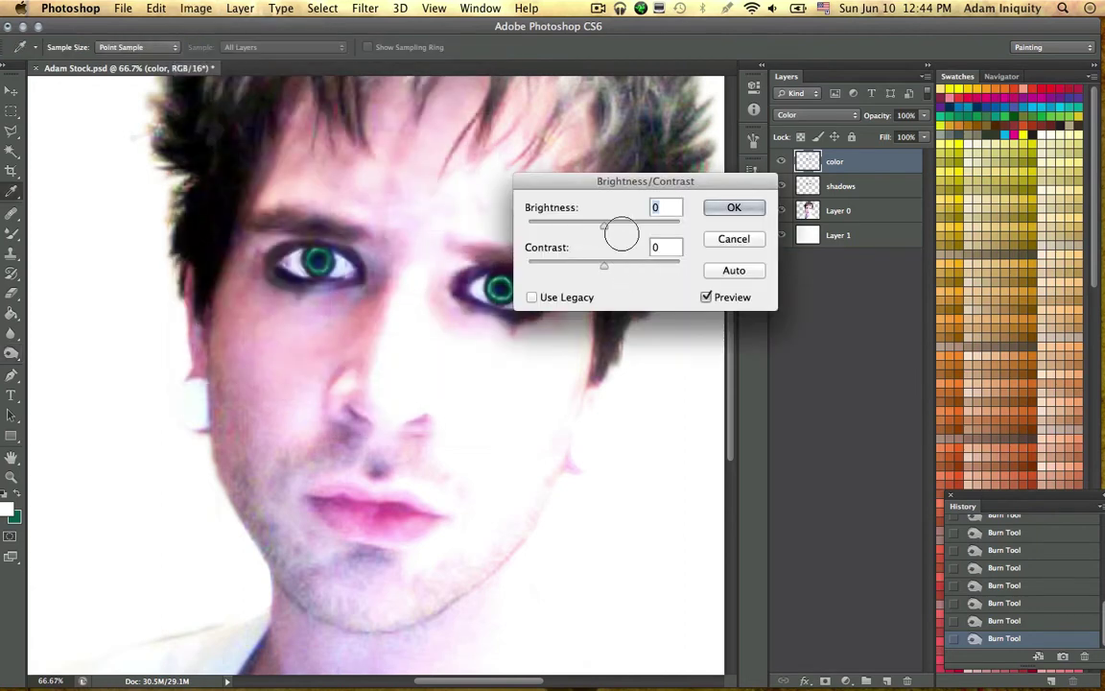
pyautogui.moveTo(606, 224); pyautogui.dragTo(631, 224)
pyautogui.moveTo(579, 262); pyautogui.dragTo(679, 284)
pyautogui.moveTo(632, 224)
pyautogui.mouseDown()
pyautogui.moveTo(650, 219)
pyautogui.moveTo(656, 240)
pyautogui.moveTo(656, 219)
pyautogui.moveTo(575, 229)
pyautogui.moveTo(671, 217)
pyautogui.moveTo(634, 227)
pyautogui.mouseUp()
pyautogui.click(638, 264)
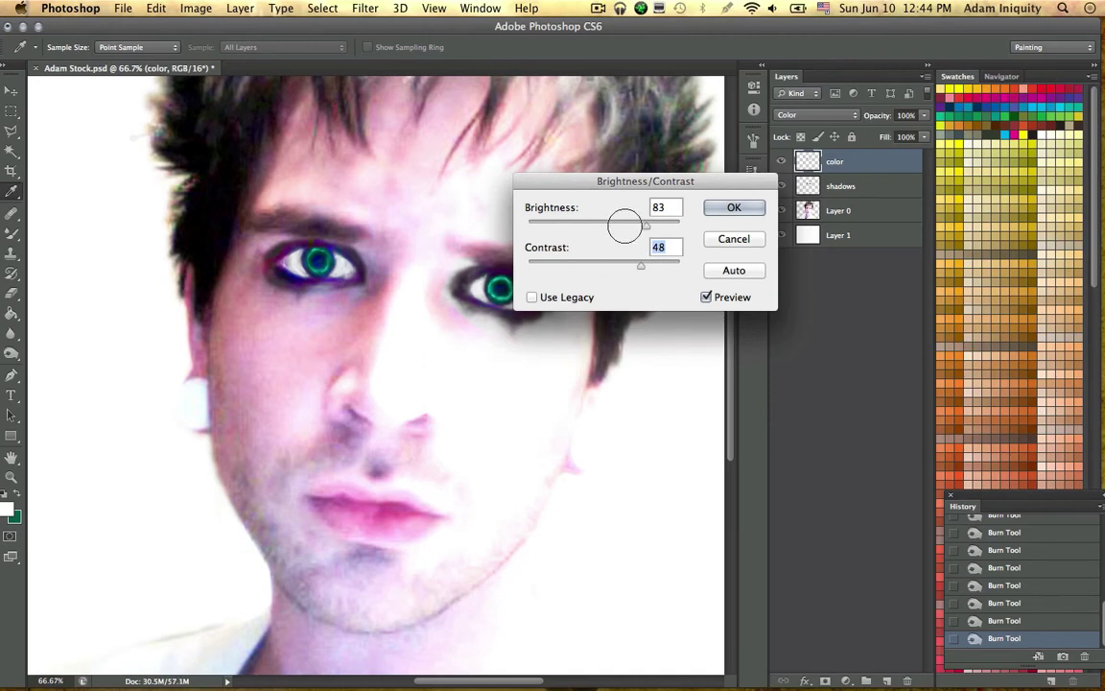
pyautogui.click(734, 208)
# Step: Open Hue/Saturation for the color layer and try hue +97, saturation +75 and lightness +48
pyautogui.click(182, 9)
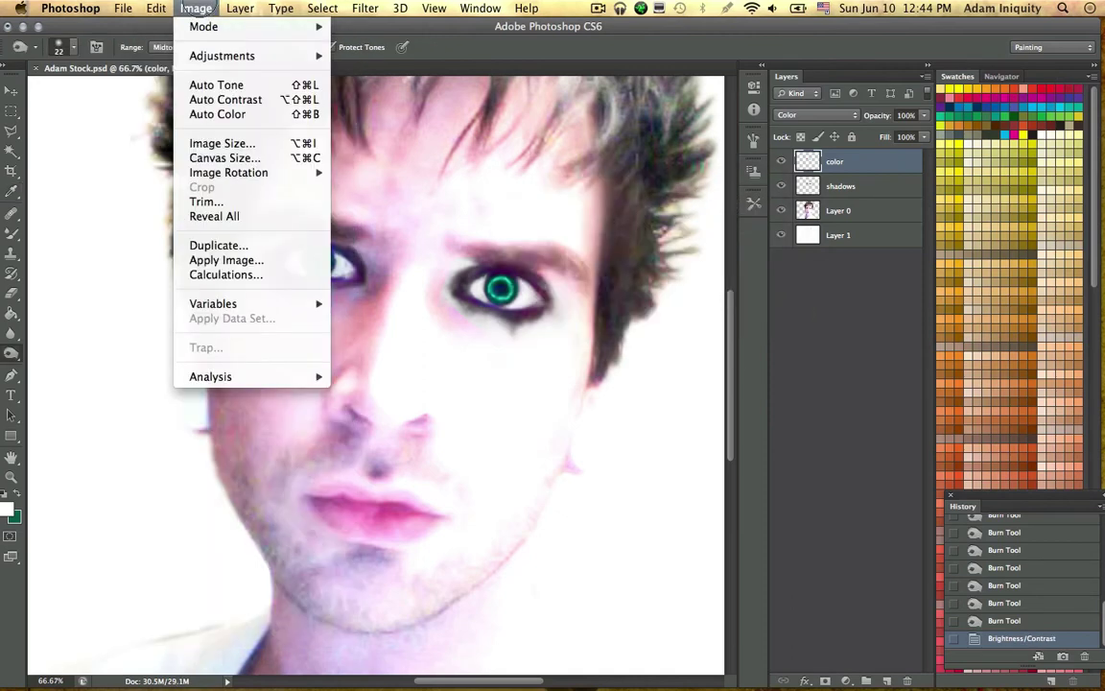
pyautogui.moveTo(235, 55)
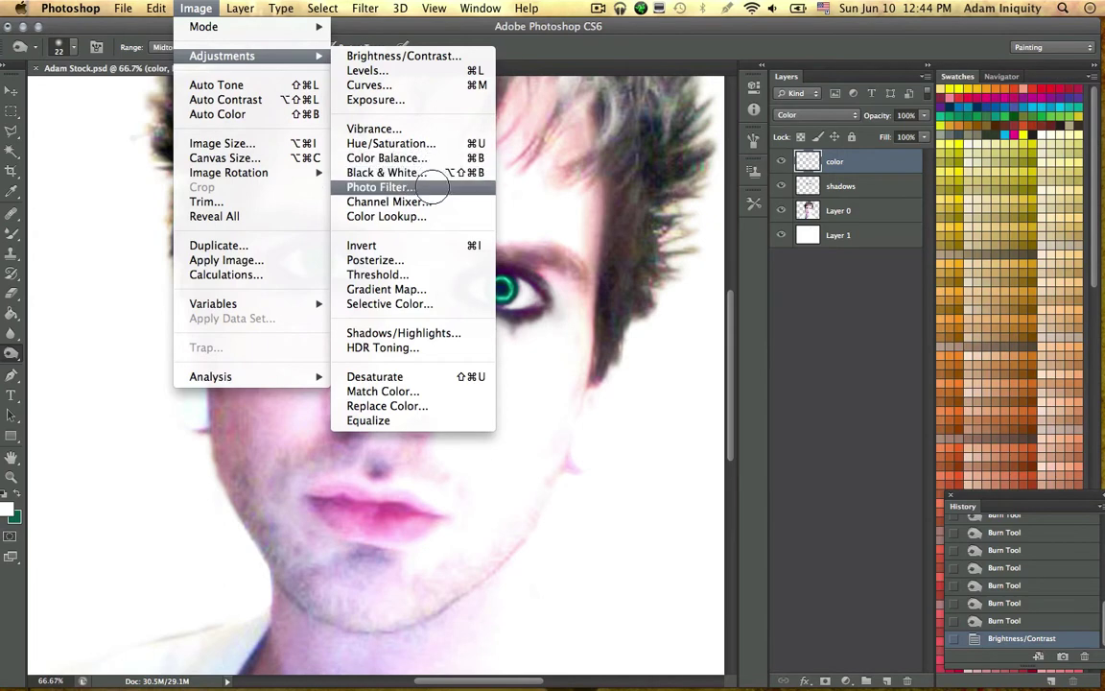
pyautogui.click(427, 143)
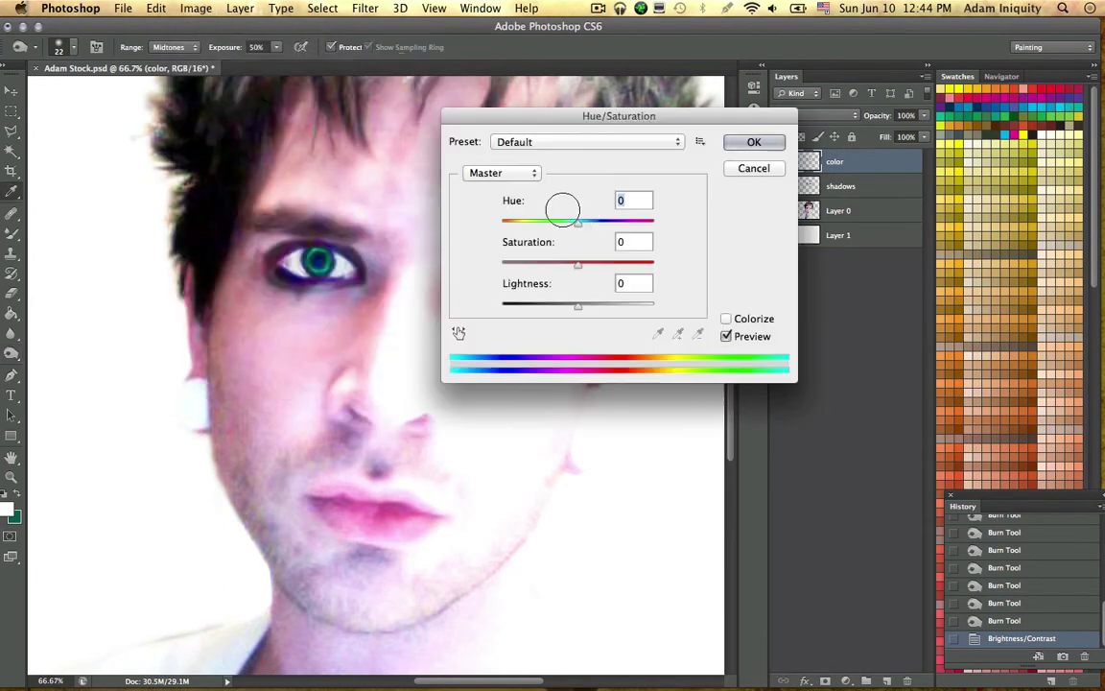
pyautogui.moveTo(579, 222); pyautogui.dragTo(630, 226)
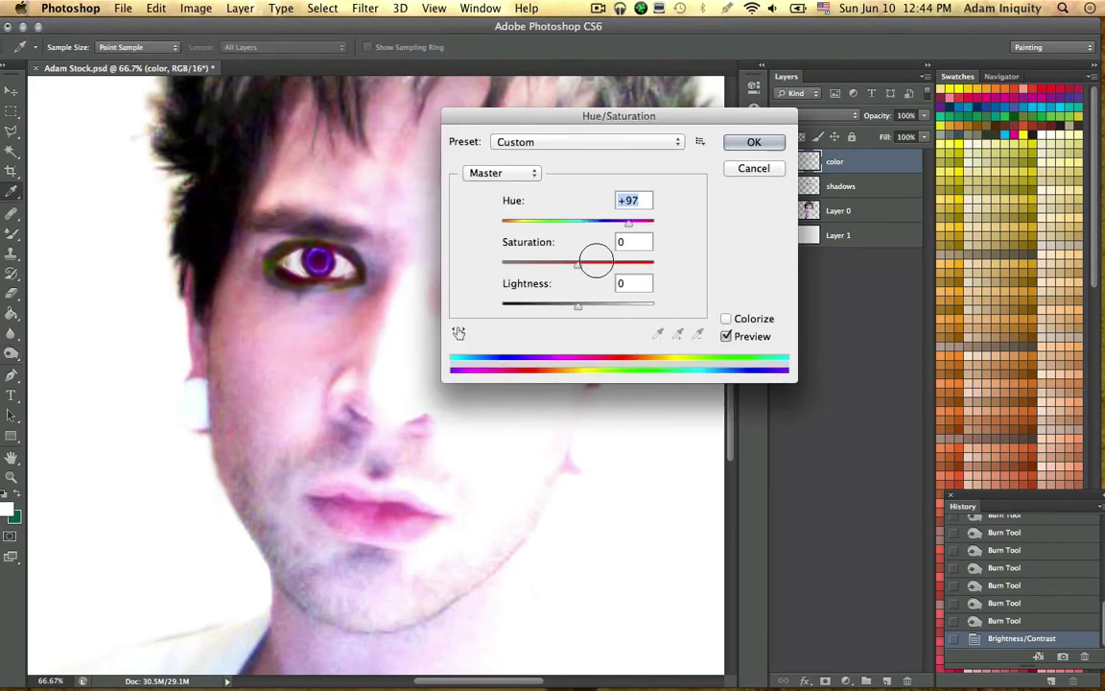
pyautogui.moveTo(579, 264); pyautogui.dragTo(522, 263)
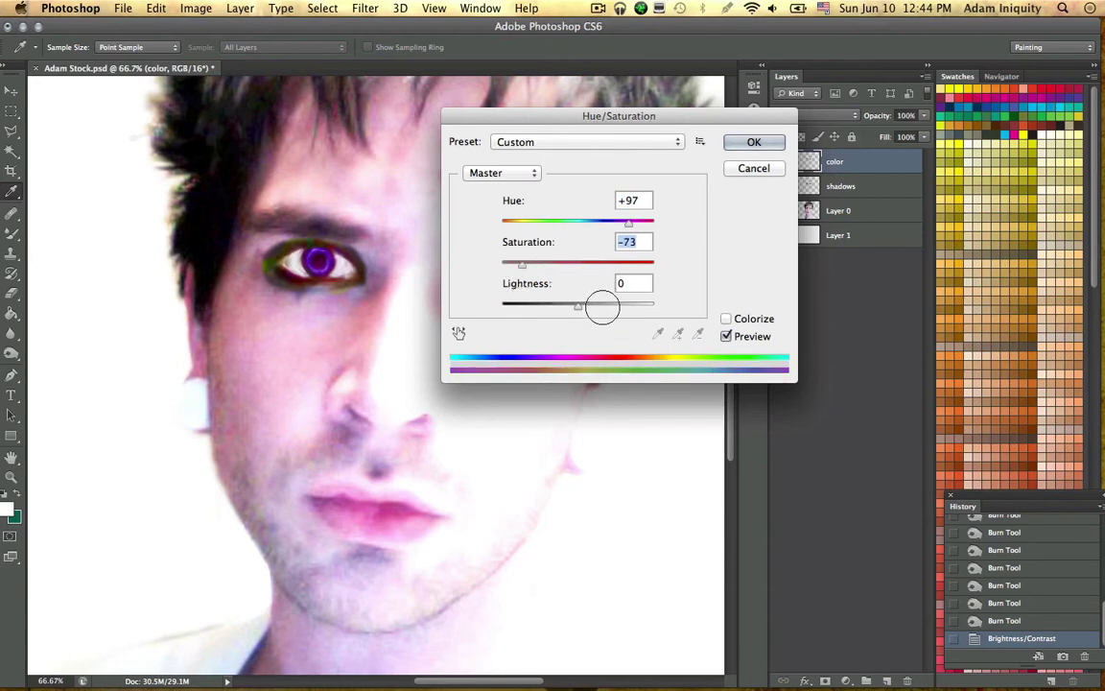
pyautogui.moveTo(578, 306); pyautogui.dragTo(619, 307)
pyautogui.moveTo(522, 263); pyautogui.dragTo(636, 265)
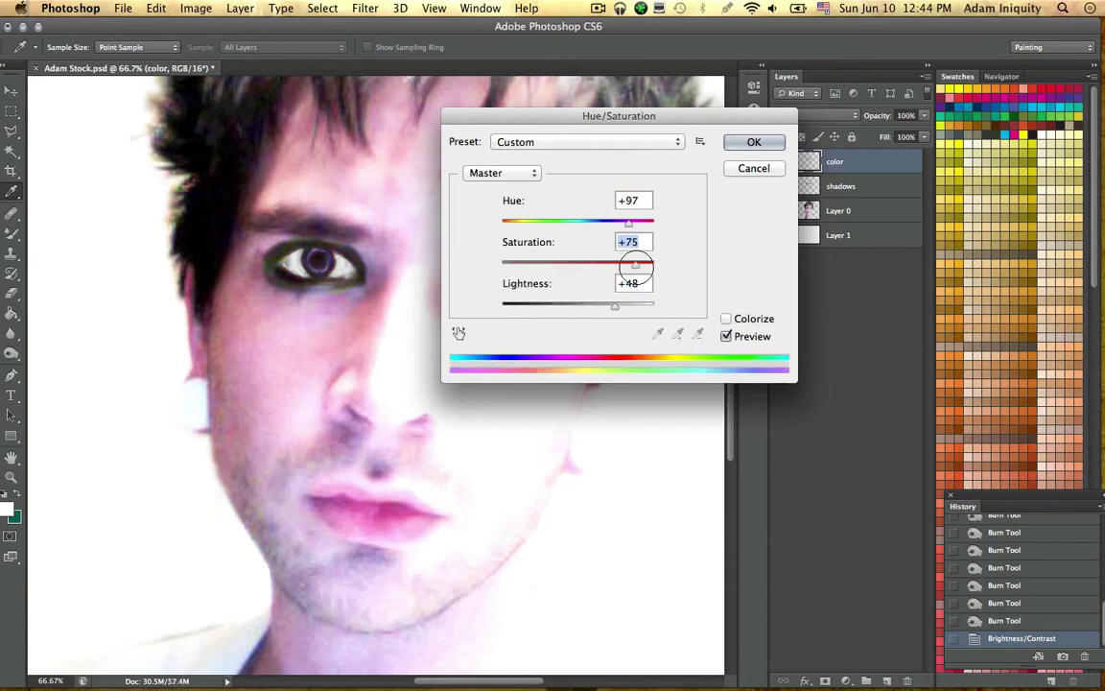
# Step: Try a red eye tint on the color layer with hue -180, saturation +36 and lightness -52, and discard the adjustment
pyautogui.moveTo(629, 223); pyautogui.dragTo(500, 221)
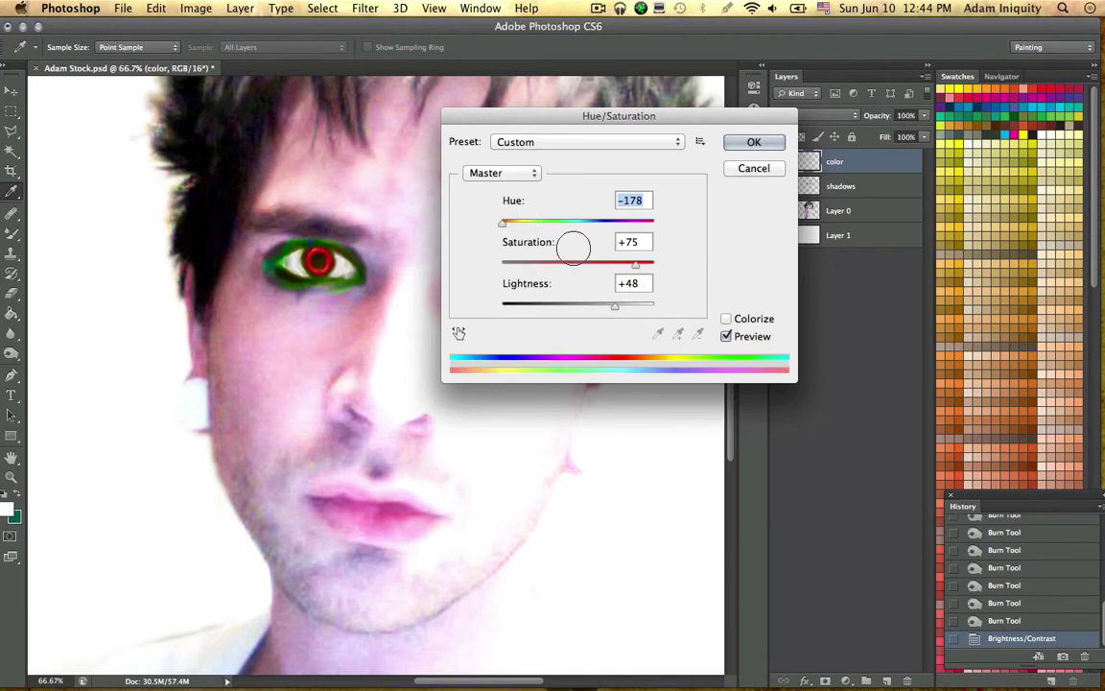
pyautogui.moveTo(628, 264); pyautogui.dragTo(547, 303)
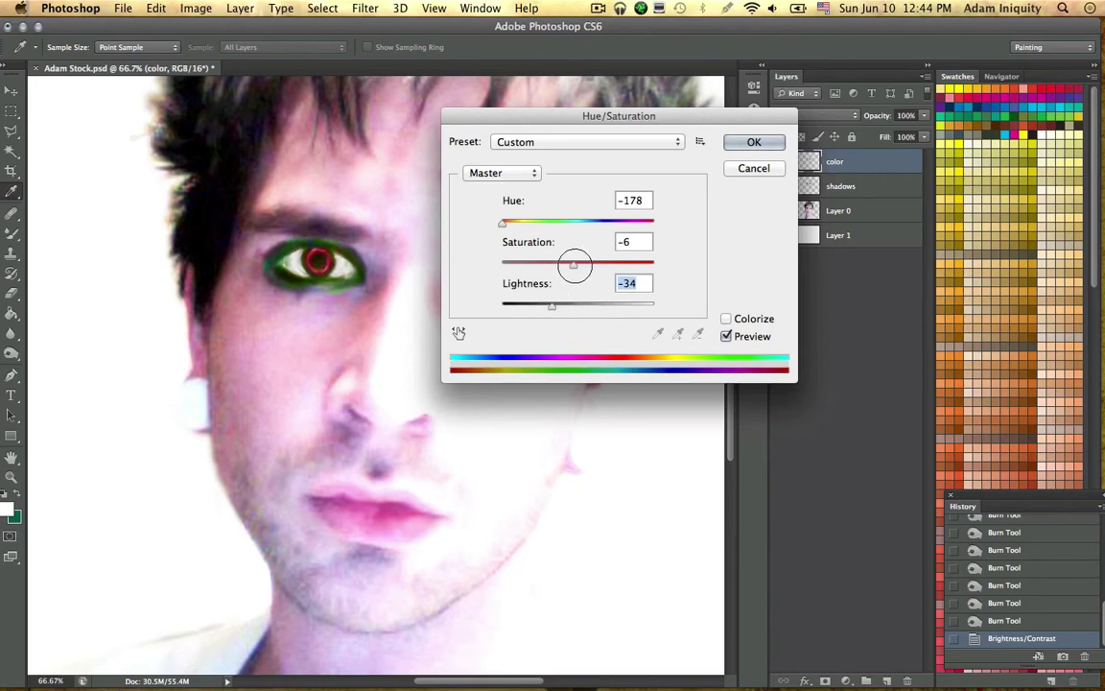
pyautogui.moveTo(575, 259); pyautogui.dragTo(617, 271)
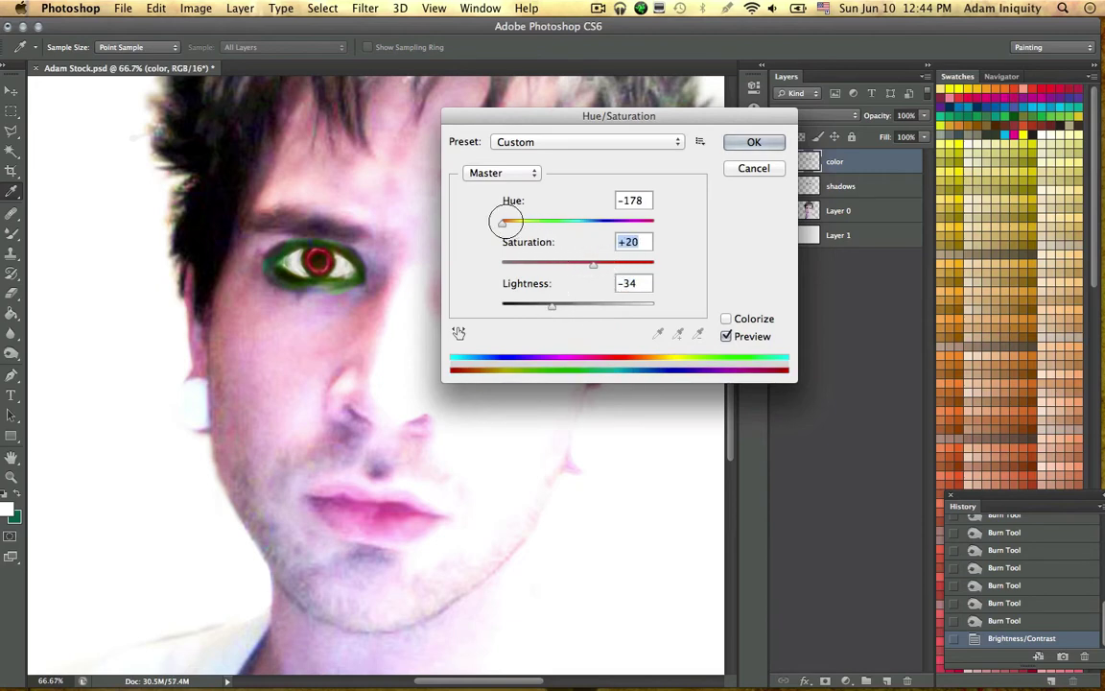
pyautogui.moveTo(508, 219); pyautogui.dragTo(506, 222)
pyautogui.moveTo(563, 303); pyautogui.dragTo(533, 304)
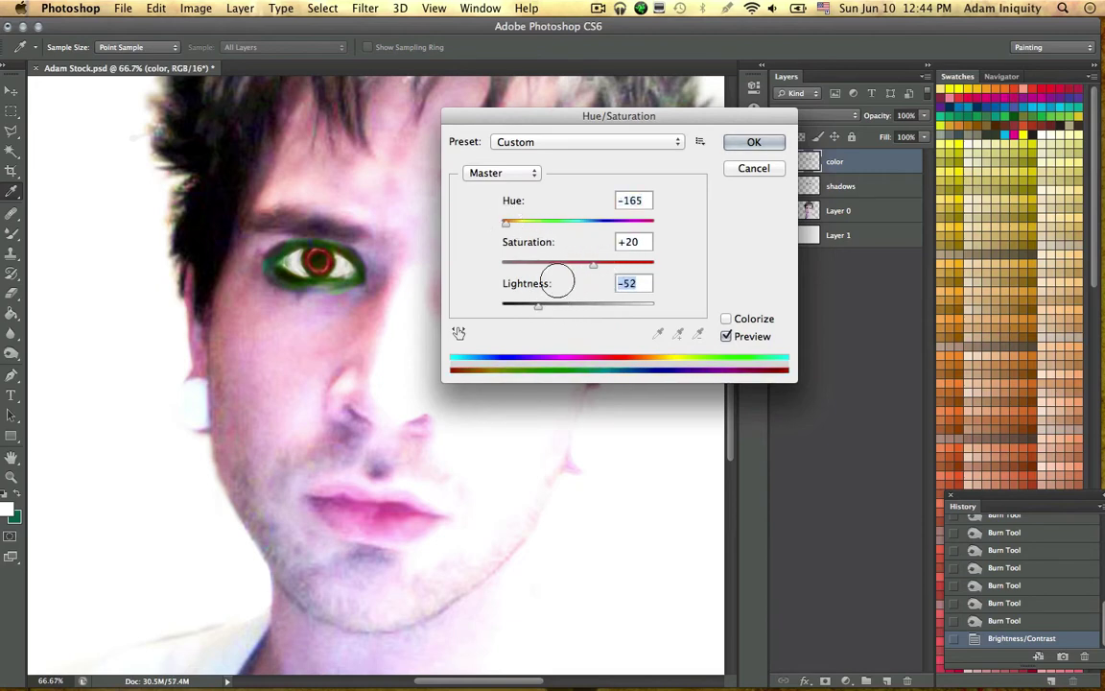
pyautogui.moveTo(550, 113); pyautogui.dragTo(729, 94)
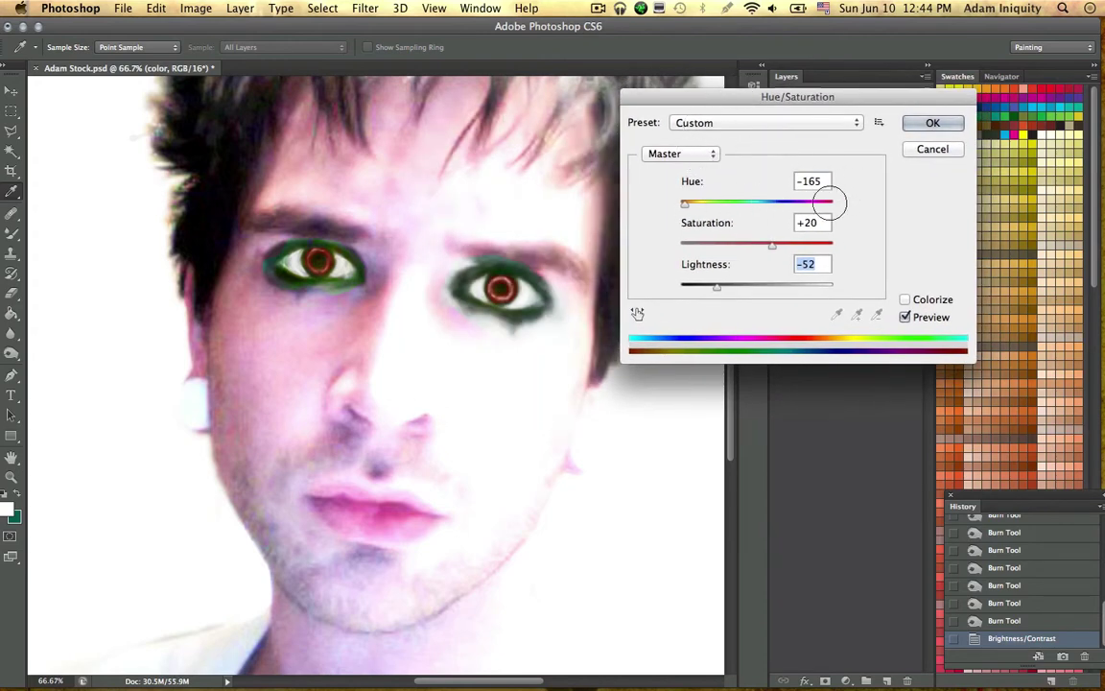
pyautogui.moveTo(685, 205); pyautogui.dragTo(666, 215)
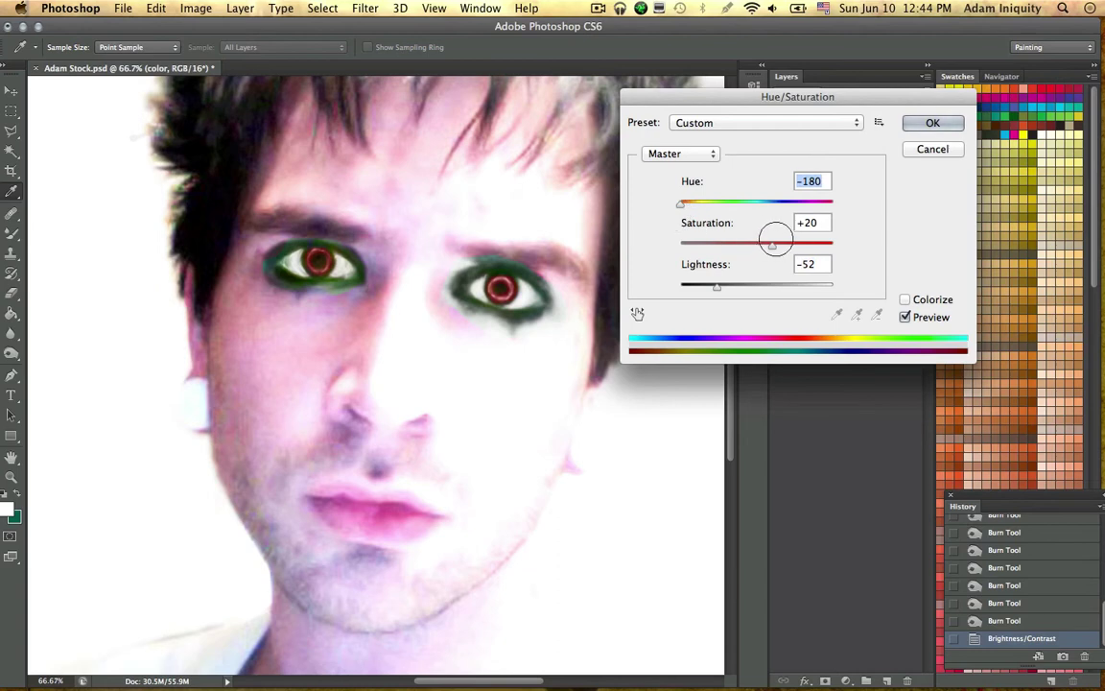
pyautogui.moveTo(775, 242); pyautogui.dragTo(786, 245)
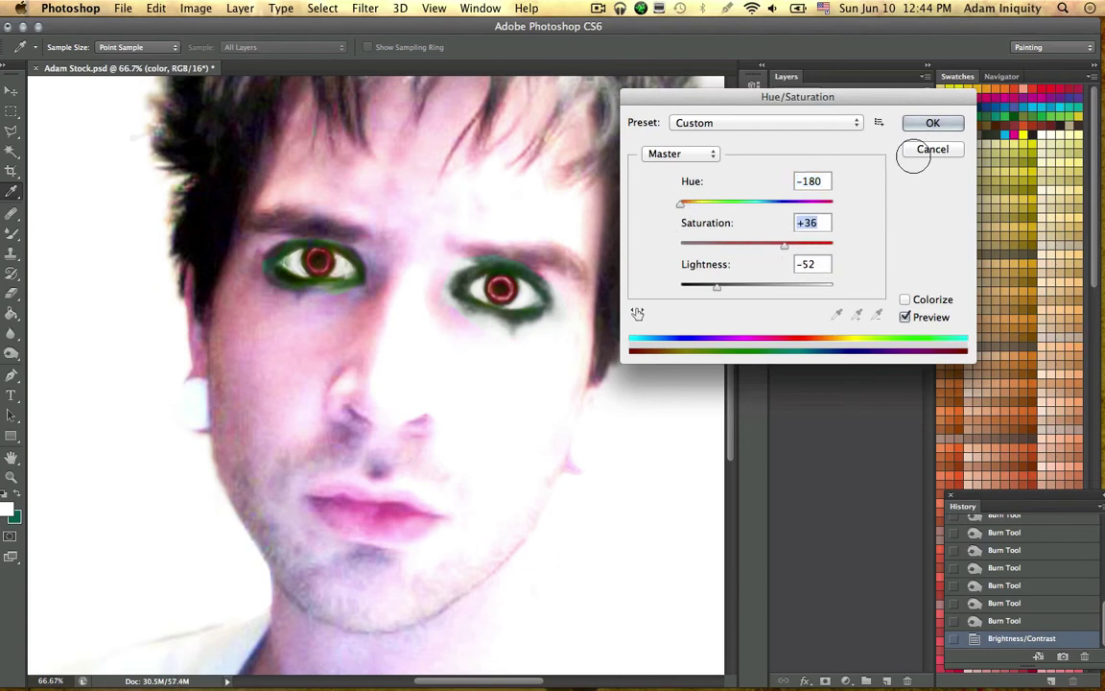
pyautogui.click(927, 151)
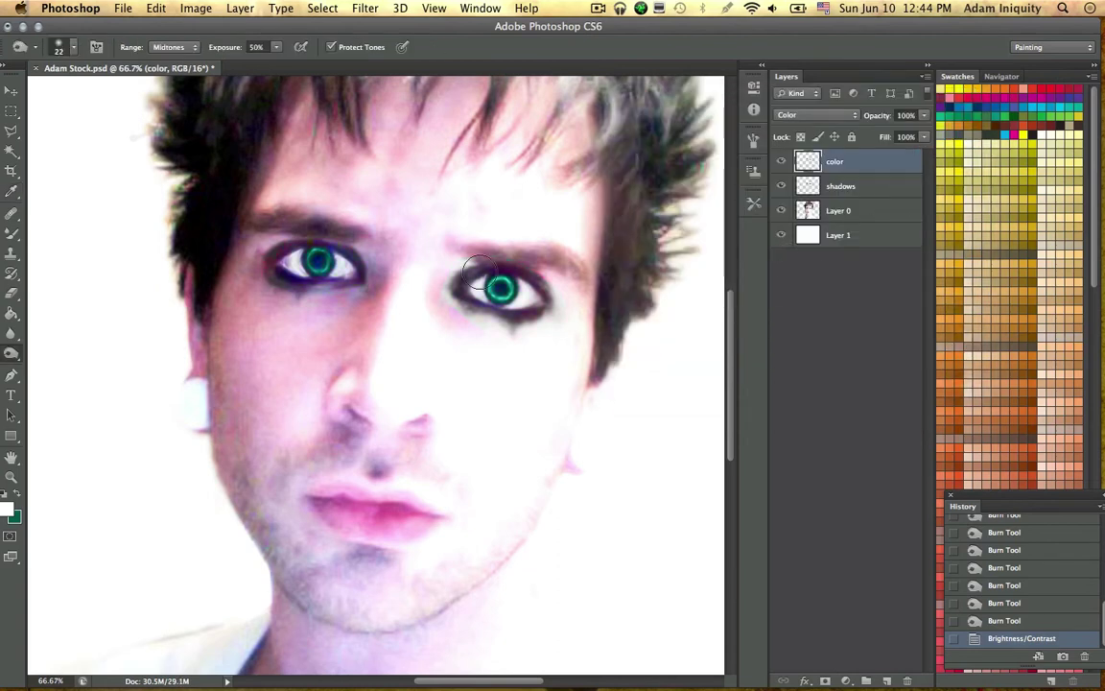
# Step: Examine the green eyes and dark rims at full-portrait scale and close up
pyautogui.press('super+minus')
pyautogui.press('super+minus')
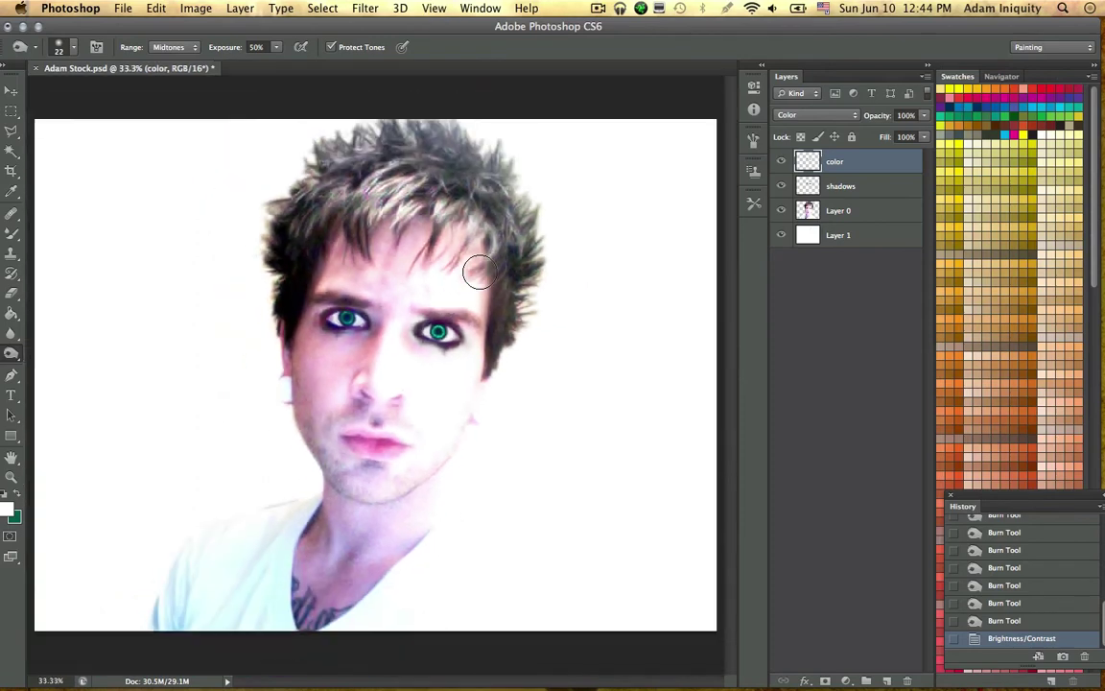
pyautogui.press('super+minus')
pyautogui.press('super+minus')
pyautogui.press('super+plus')
pyautogui.press('super+plus')
pyautogui.press('super+plus')
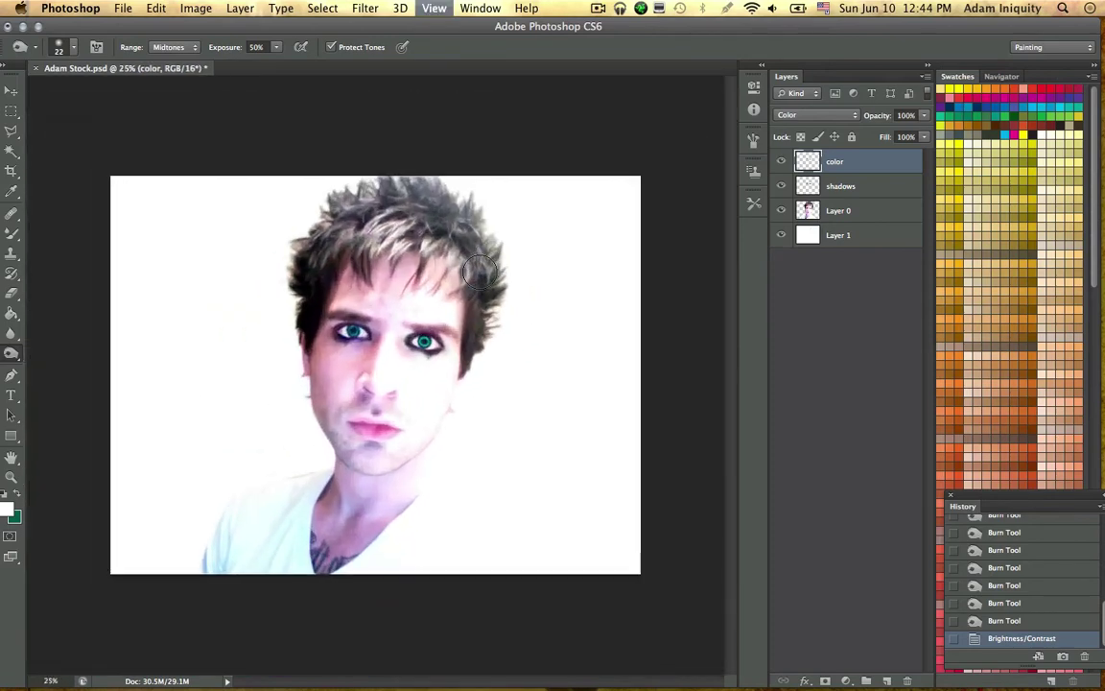
pyautogui.press('super+plus')
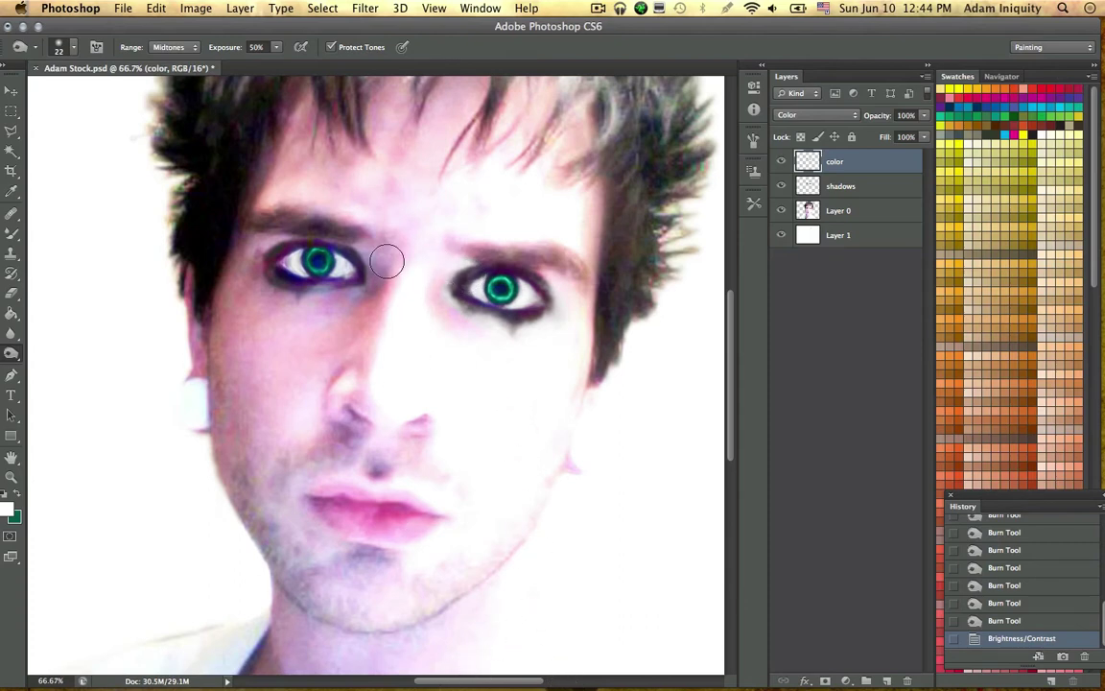
pyautogui.press('super+plus')
pyautogui.press('super+minus')
pyautogui.press('super+minus')
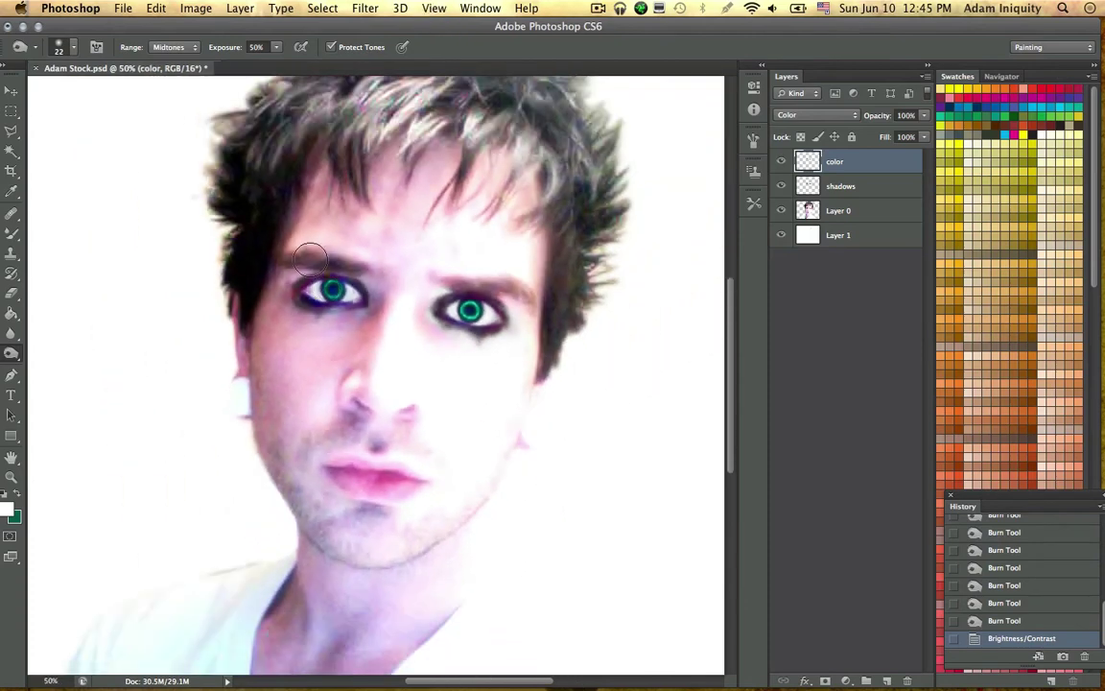
pyautogui.press('super+plus')
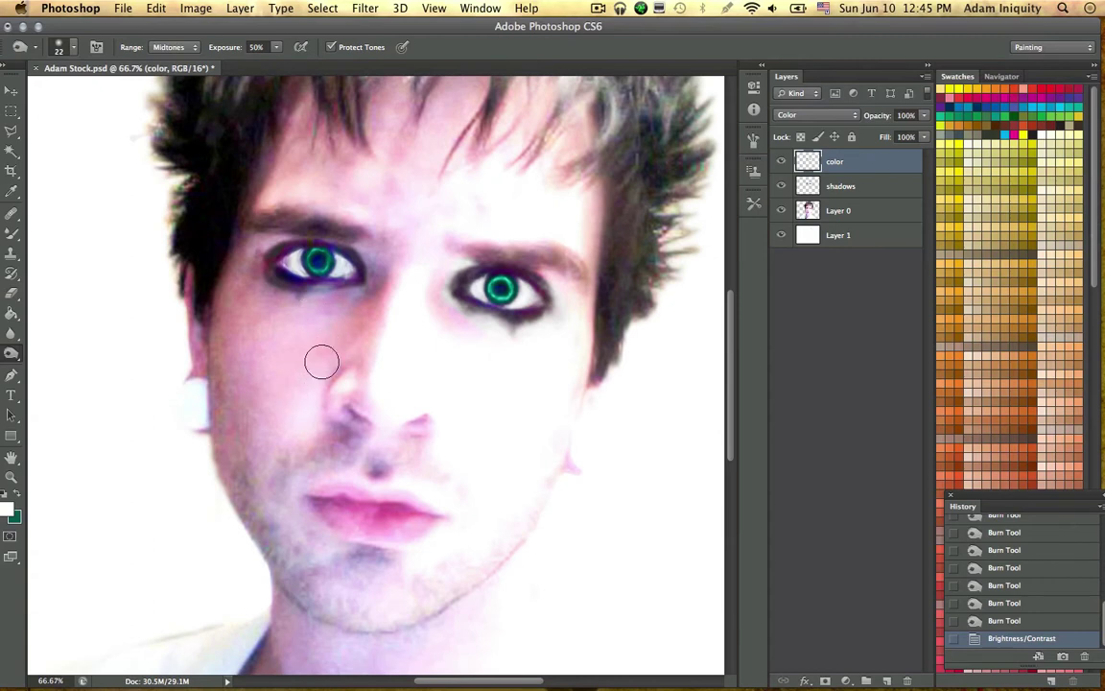
# Step: Start opening another image and browse to the Various Textures folder inside Stock Images
pyautogui.click(125, 8)
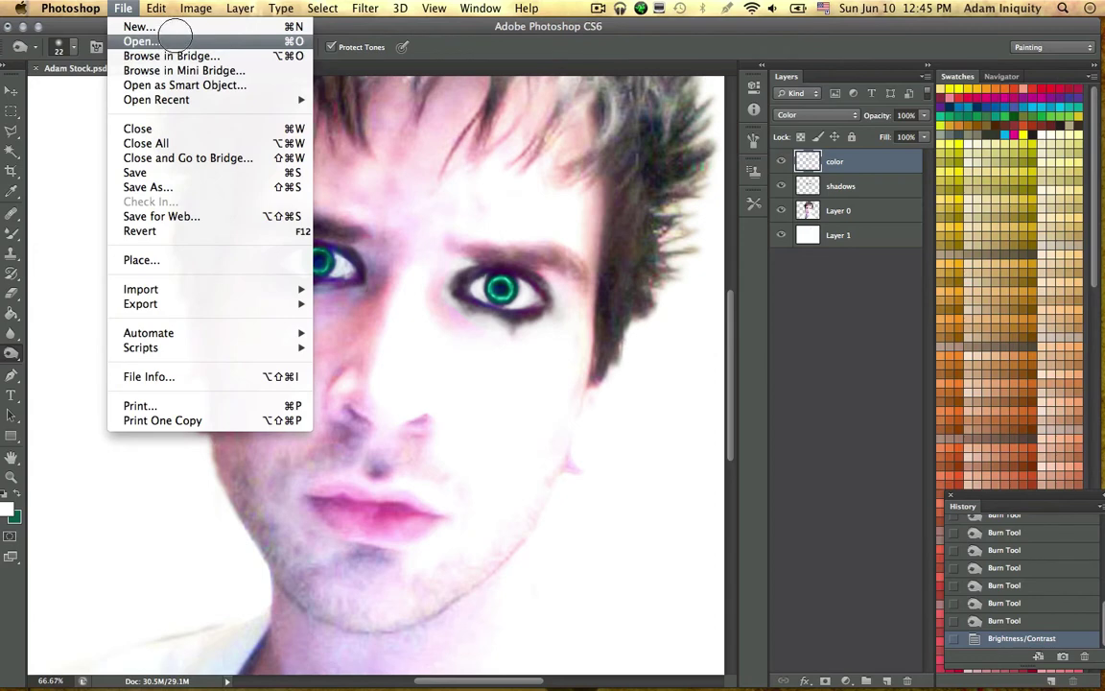
pyautogui.click(140, 42)
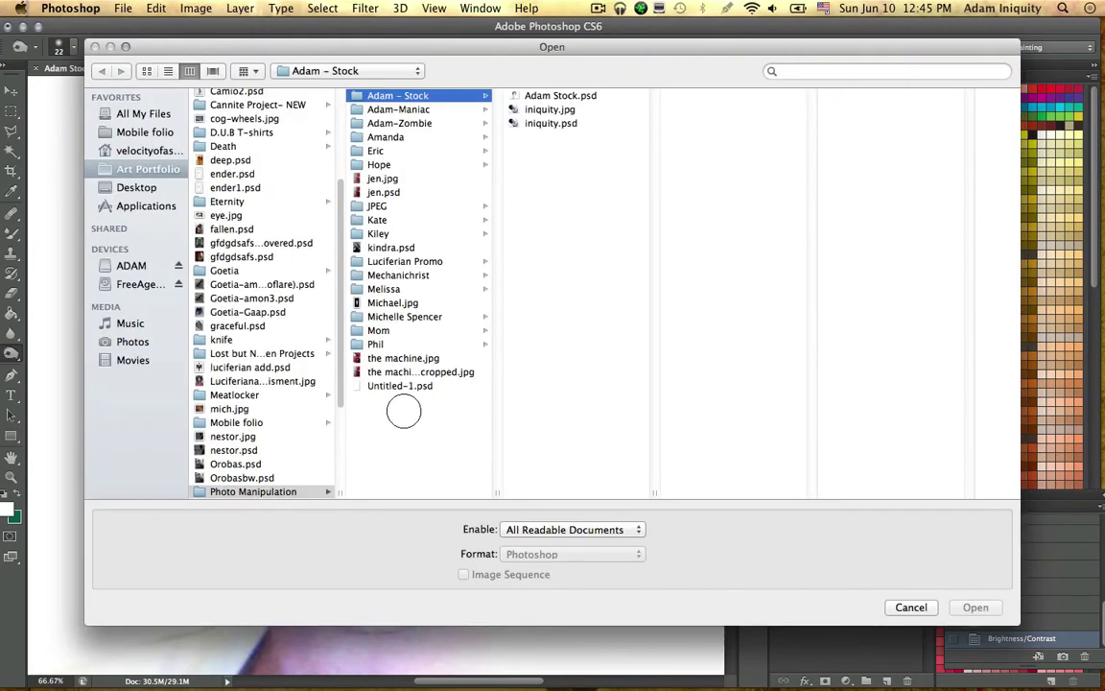
pyautogui.moveTo(448, 41); pyautogui.dragTo(459, 43)
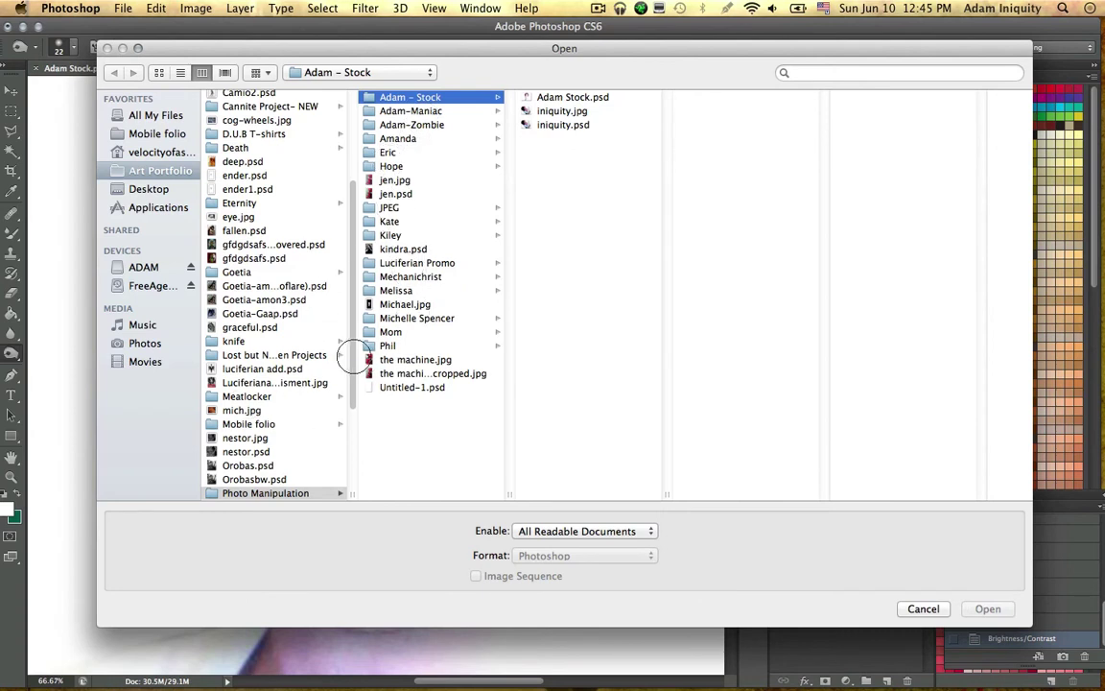
pyautogui.moveTo(353, 360); pyautogui.dragTo(347, 461)
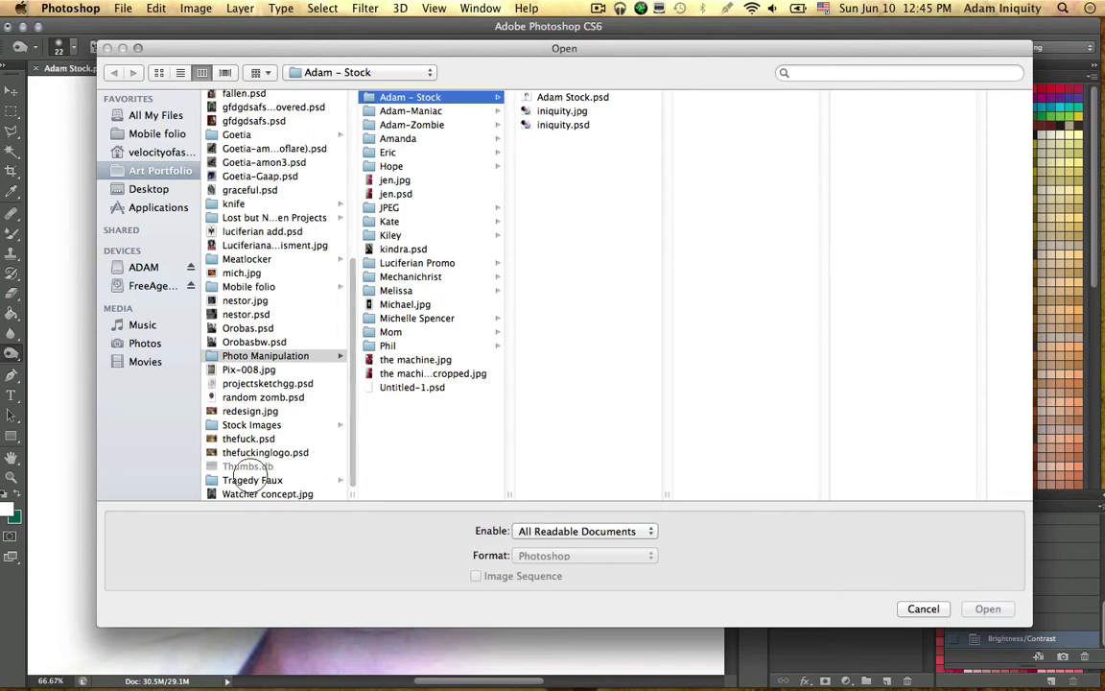
pyautogui.click(251, 424)
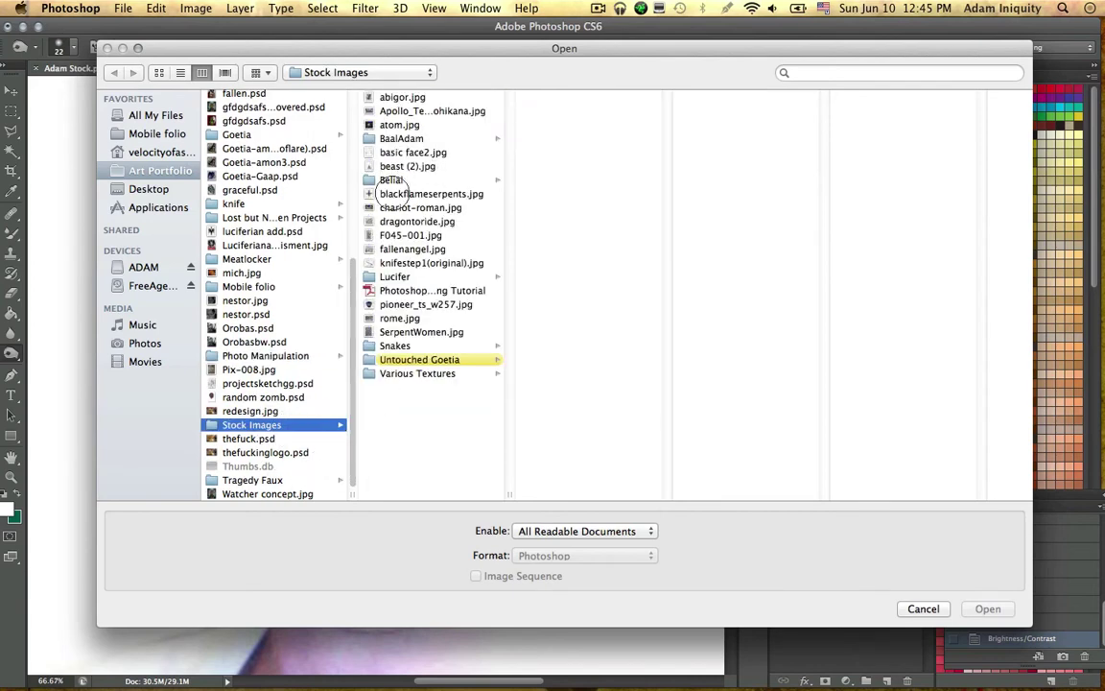
pyautogui.click(412, 373)
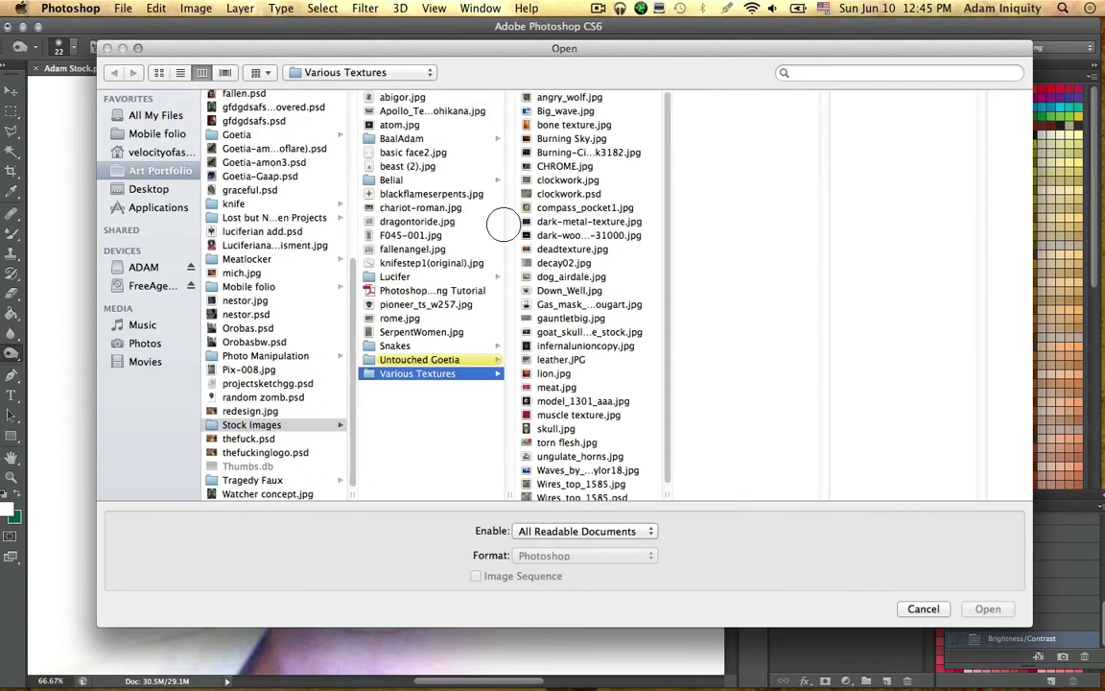
# Step: Preview candidate images in the Various Textures folder, including bone texture, decay02, deadtexture and torn flesh, to compare their surfaces
pyautogui.click(570, 97)
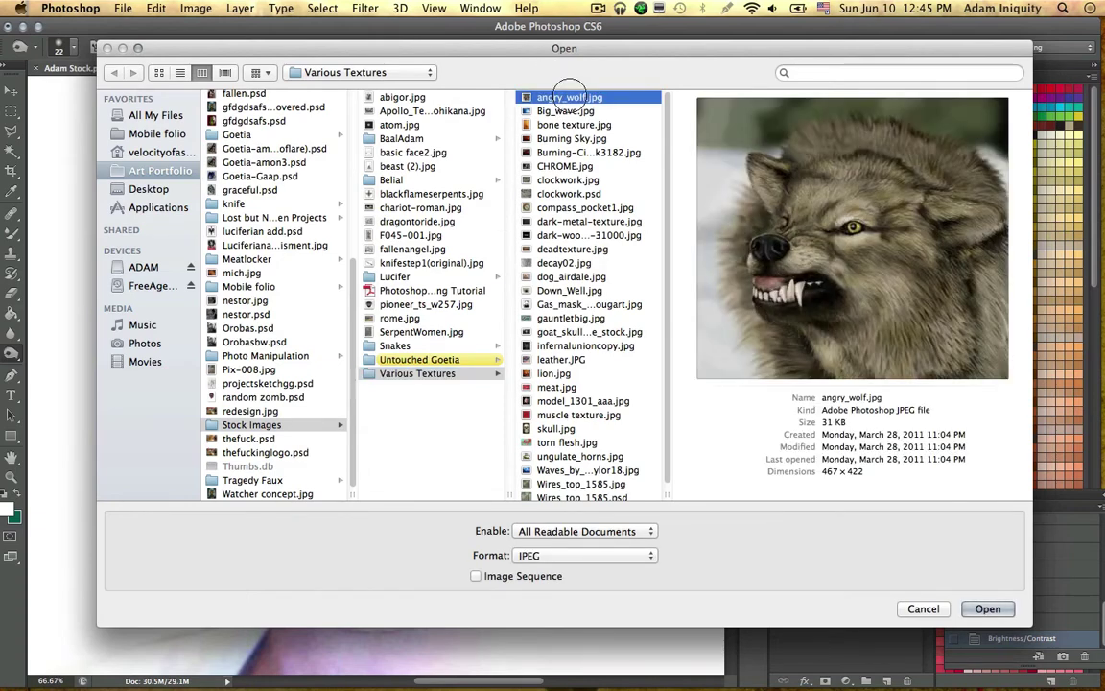
pyautogui.click(551, 111)
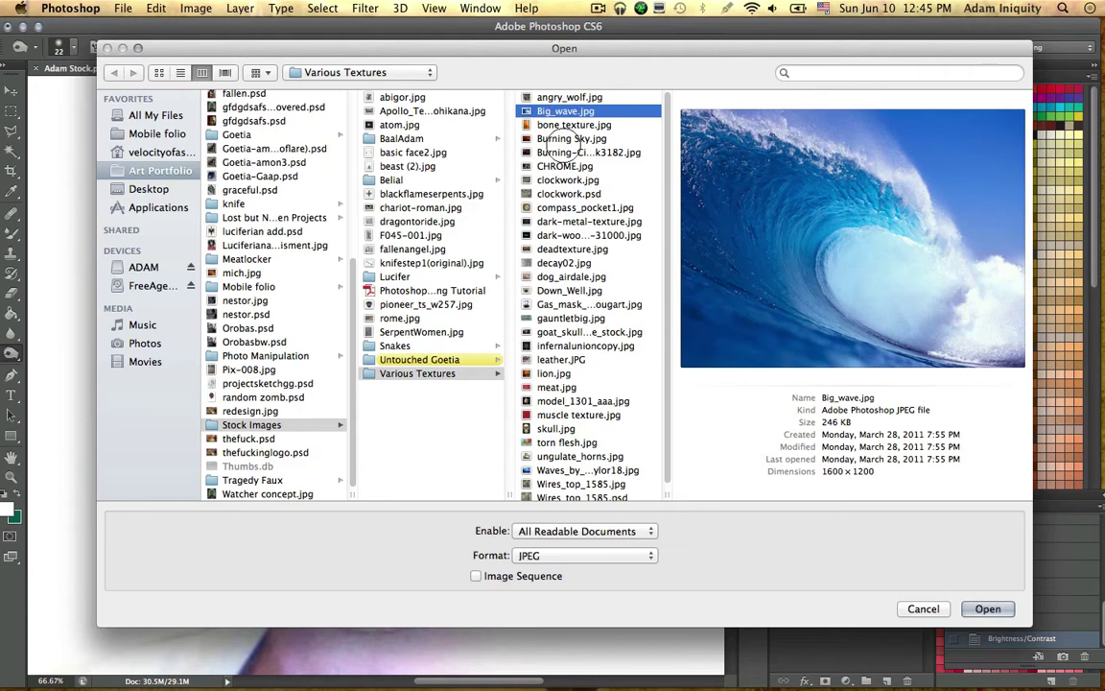
pyautogui.click(560, 126)
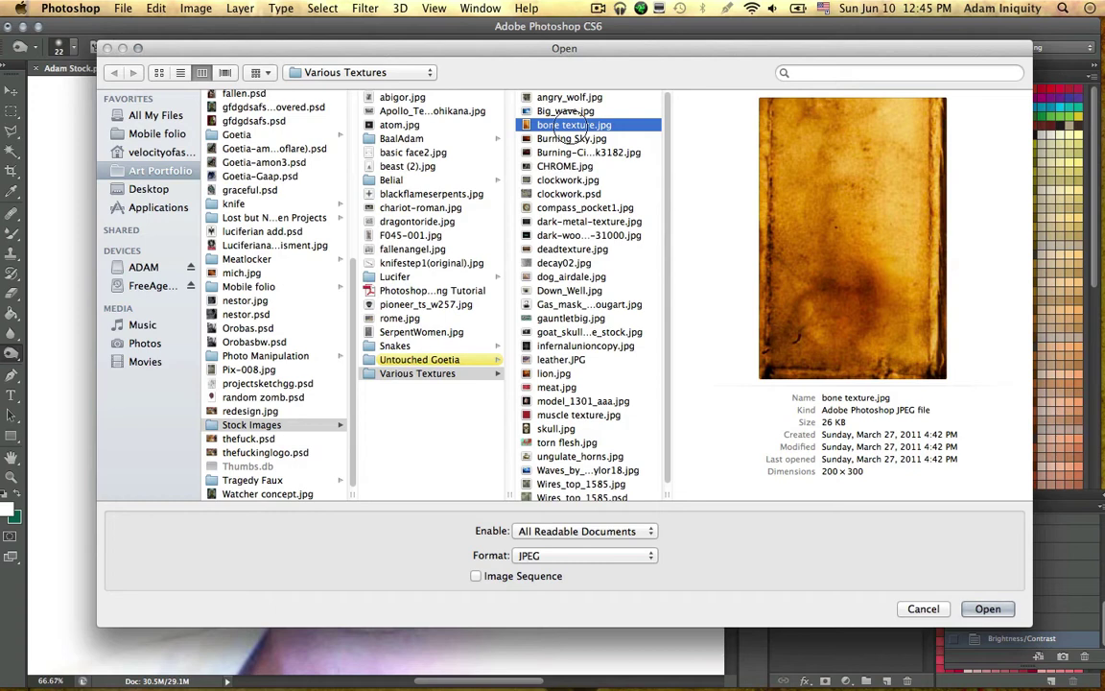
pyautogui.click(558, 207)
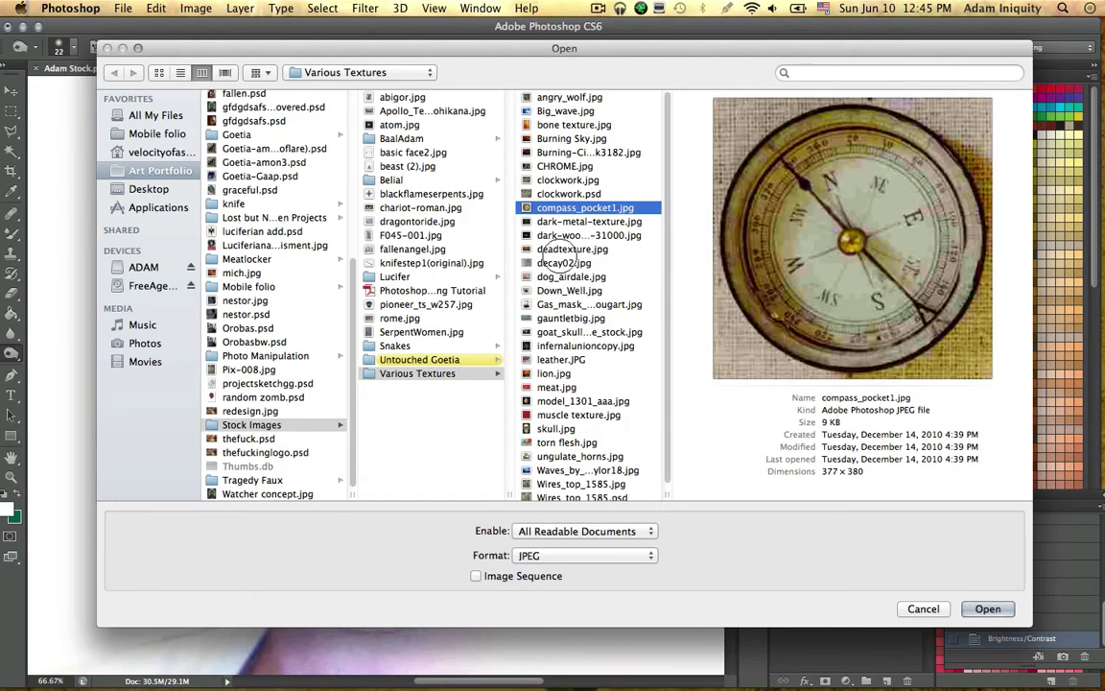
pyautogui.click(566, 276)
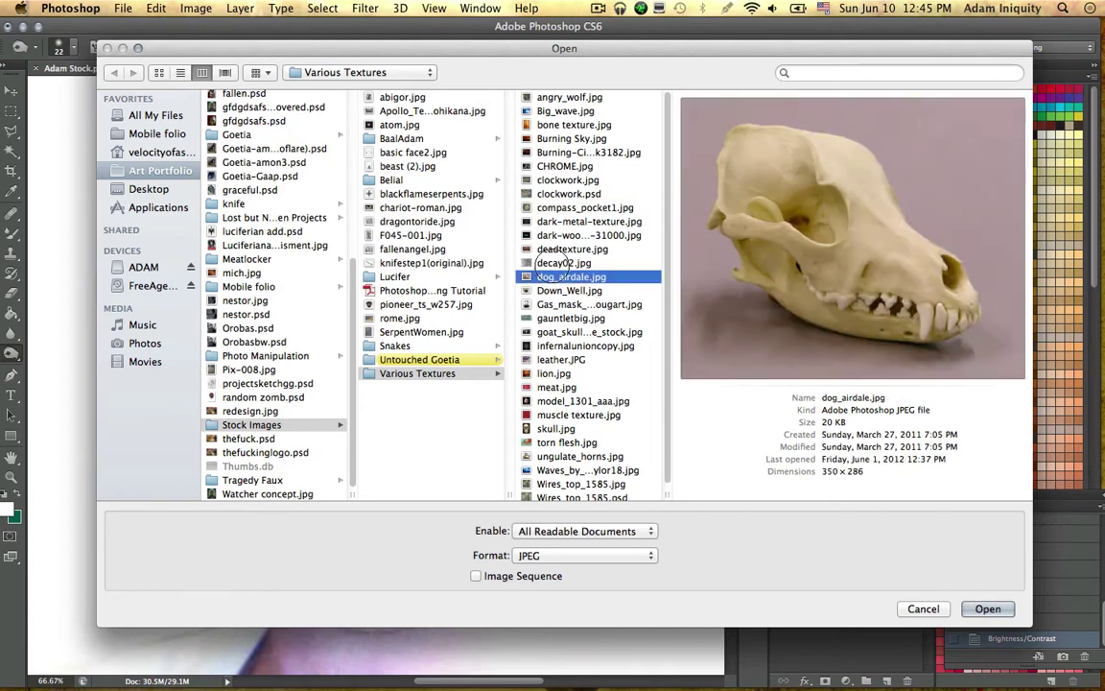
pyautogui.click(564, 262)
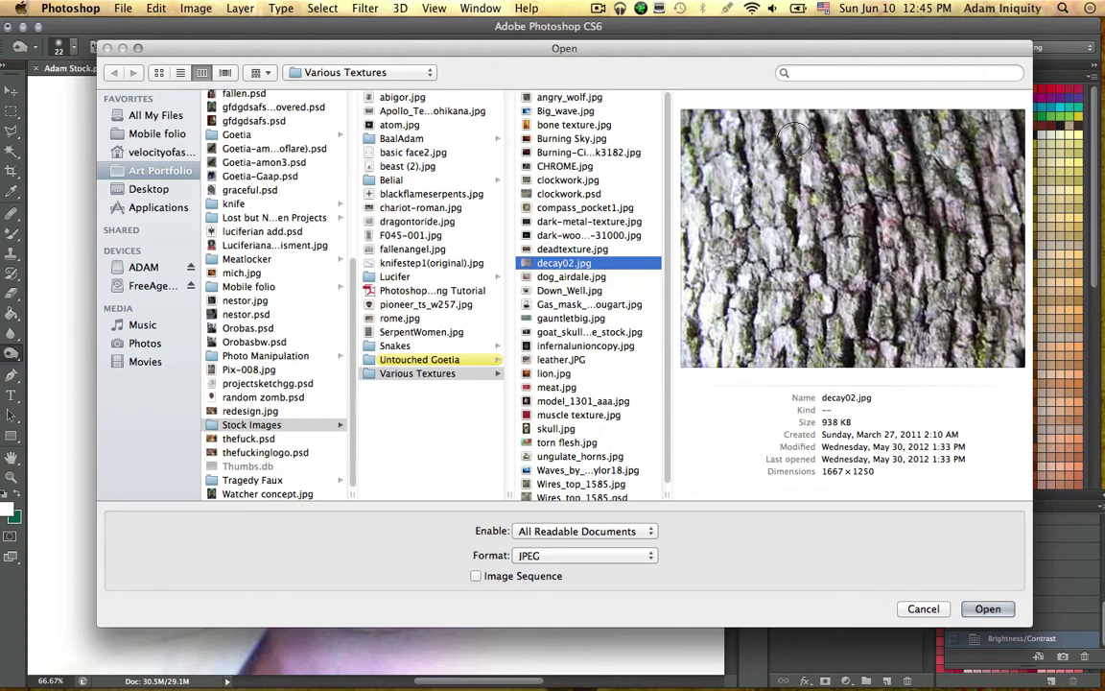
pyautogui.click(556, 251)
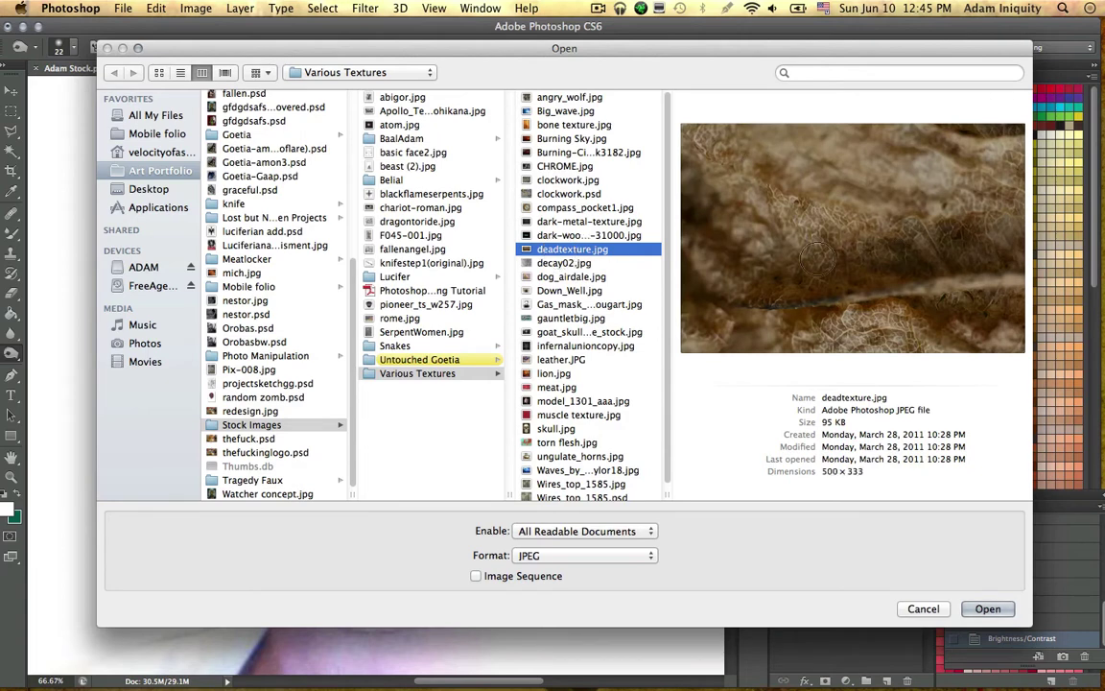
pyautogui.click(584, 276)
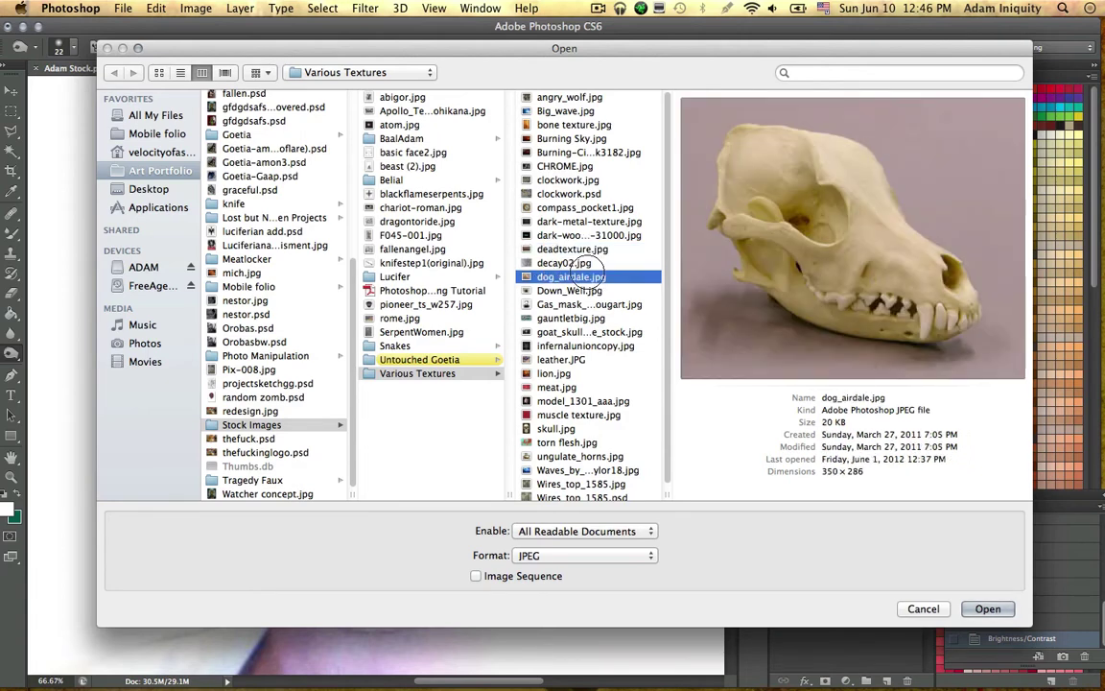
pyautogui.click(574, 250)
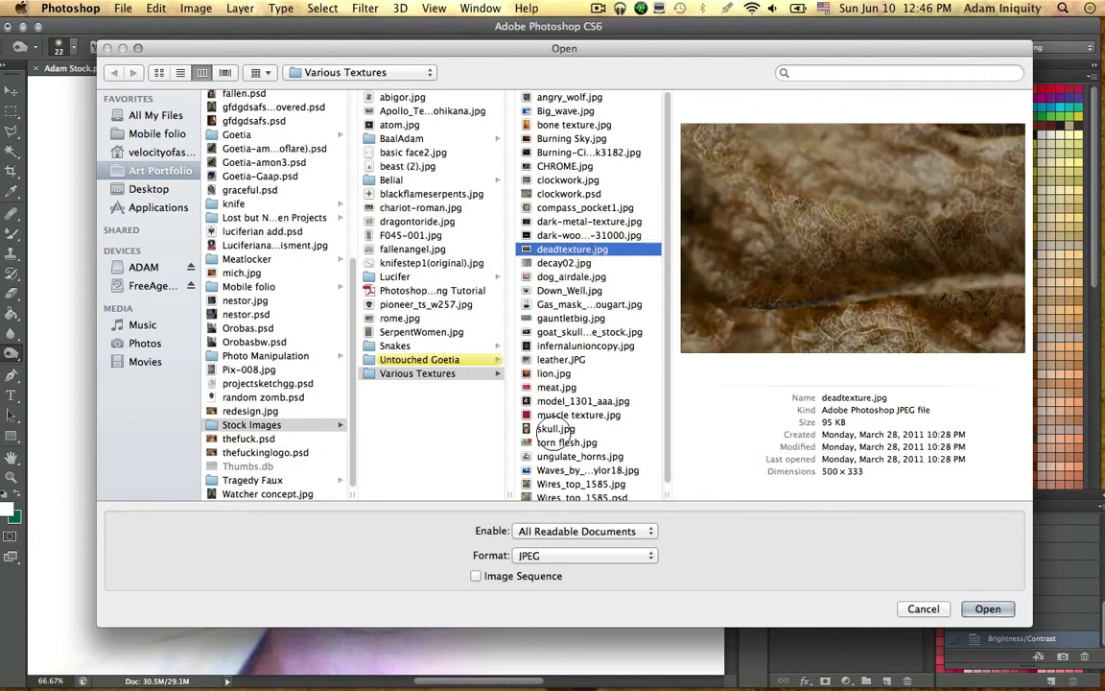
pyautogui.click(561, 442)
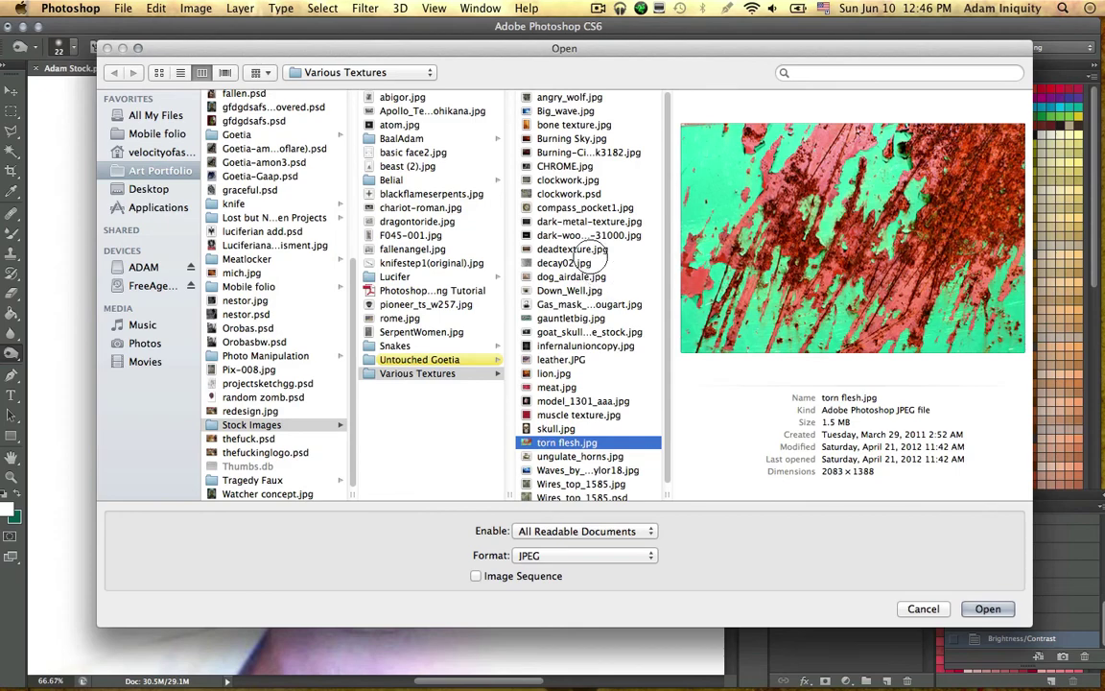
# Step: Open the bark texture decay02.jpg and check its image size, keeping the existing dimensions
pyautogui.click(580, 262)
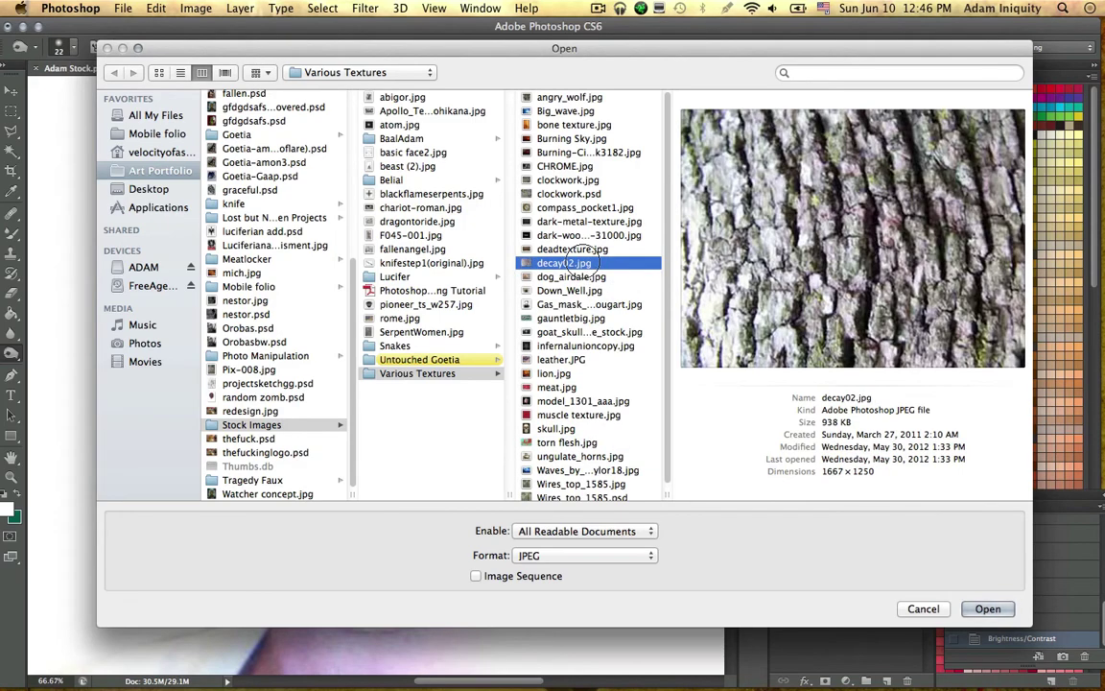
pyautogui.click(988, 608)
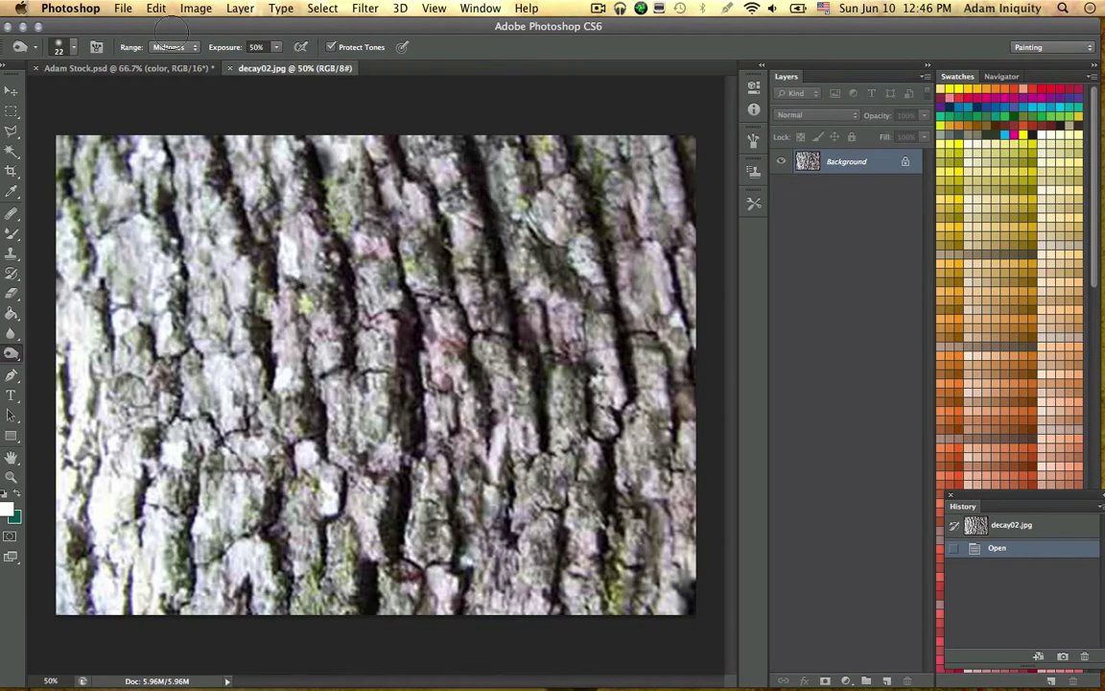
pyautogui.click(156, 8)
pyautogui.moveTo(196, 8)
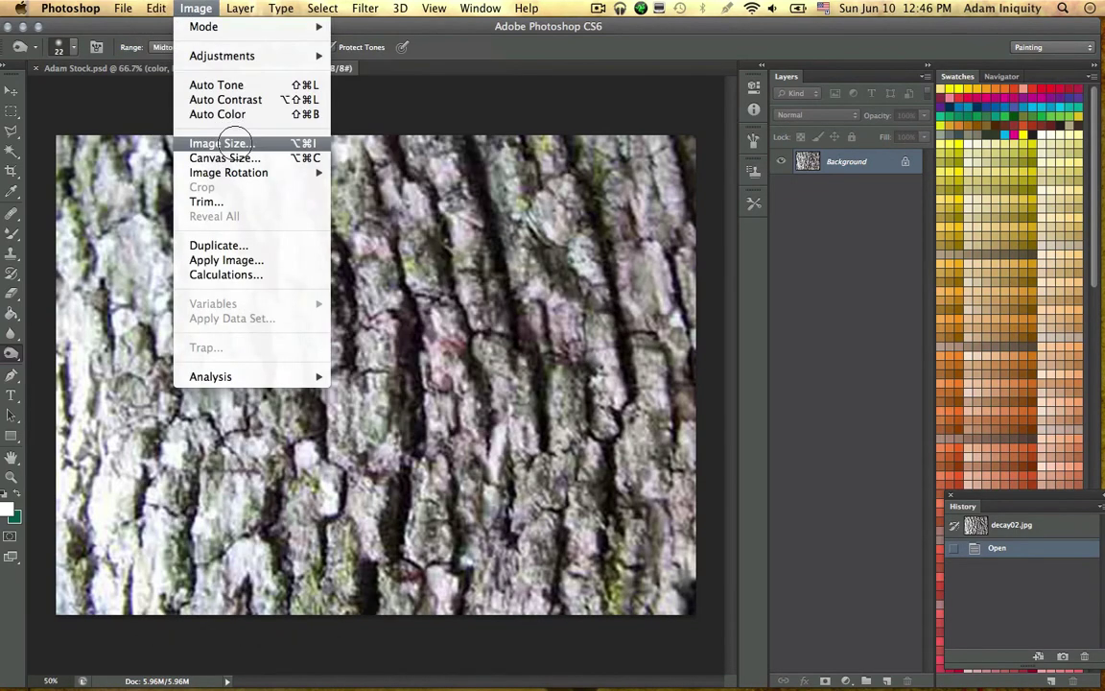
pyautogui.click(222, 143)
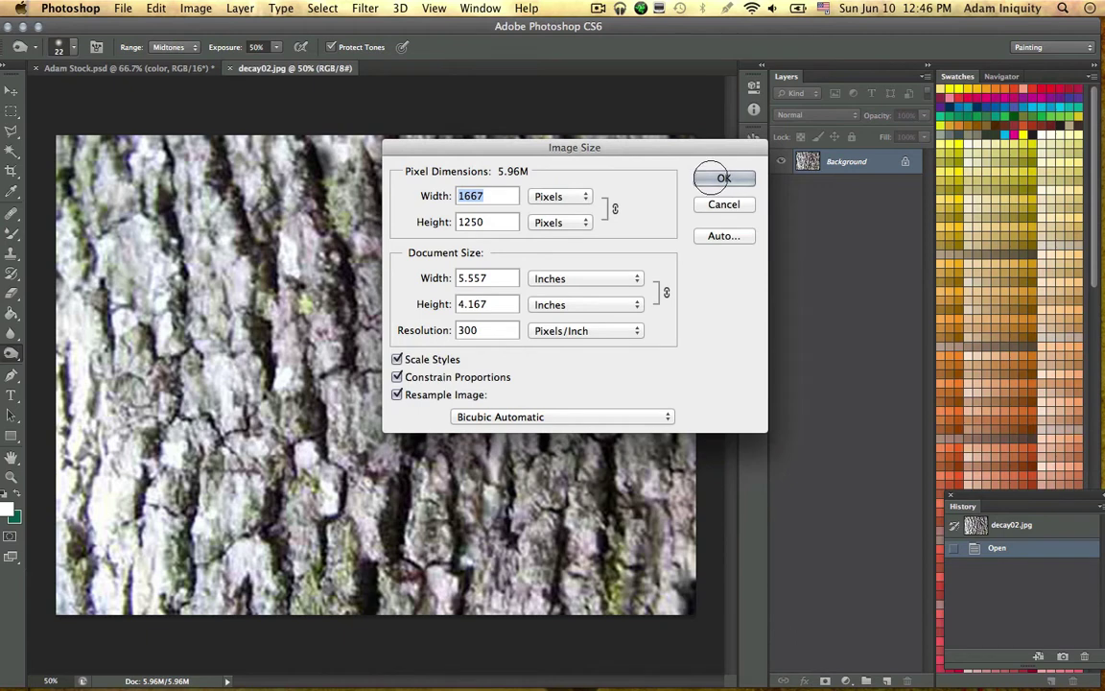
pyautogui.click(724, 178)
# Step: Try to move the bark image into the portrait document with the Move tool
pyautogui.click(12, 91)
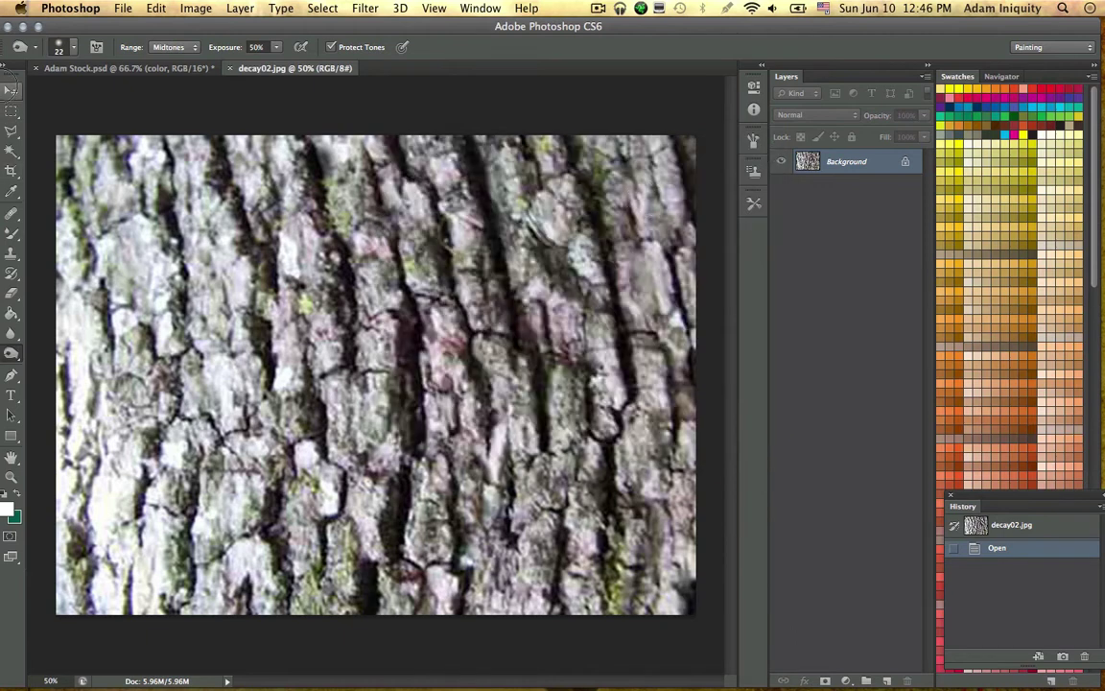
pyautogui.moveTo(340, 223); pyautogui.dragTo(374, 255)
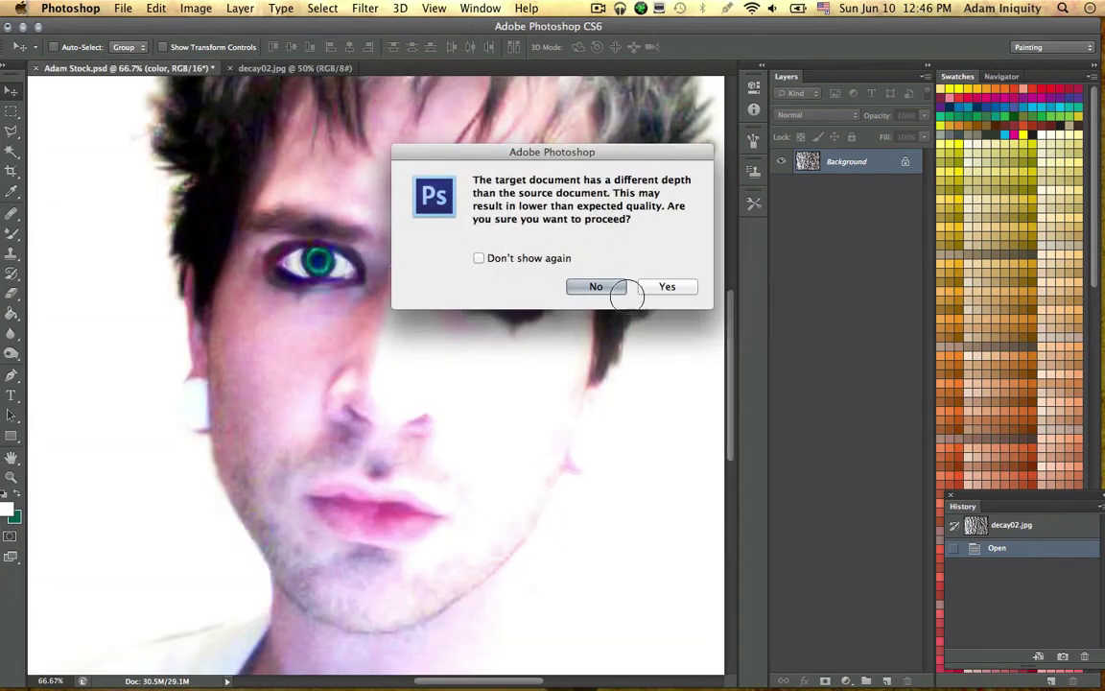
pyautogui.click(596, 286)
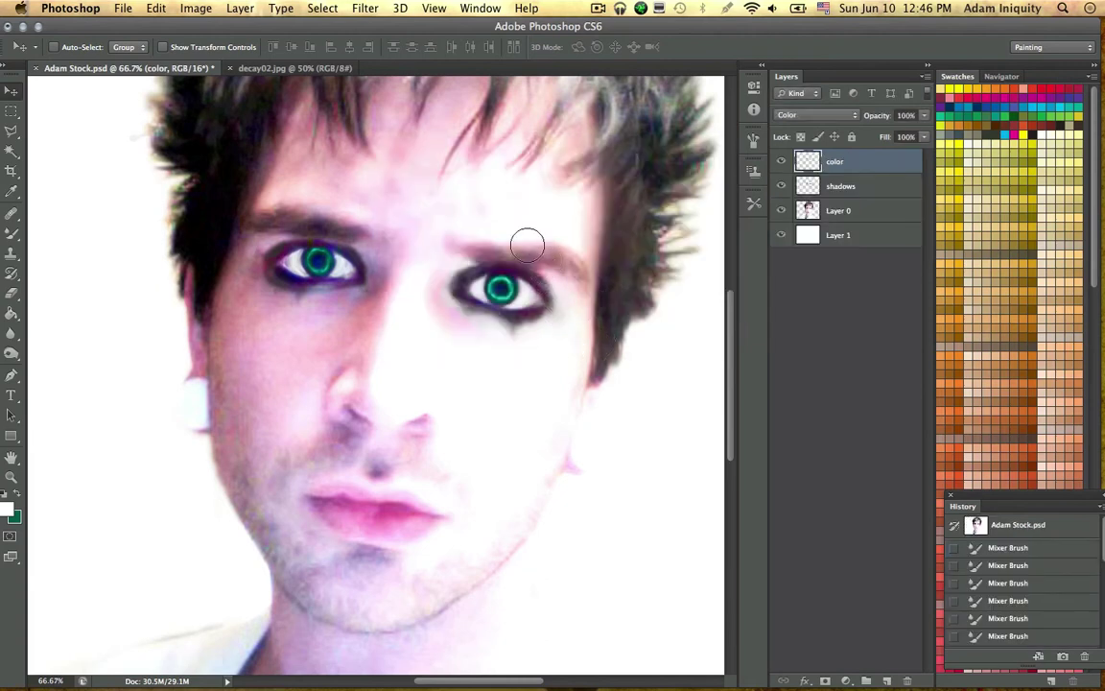
# Step: Convert the decay02.jpg bark image to 16 Bits/Channel
pyautogui.click(293, 68)
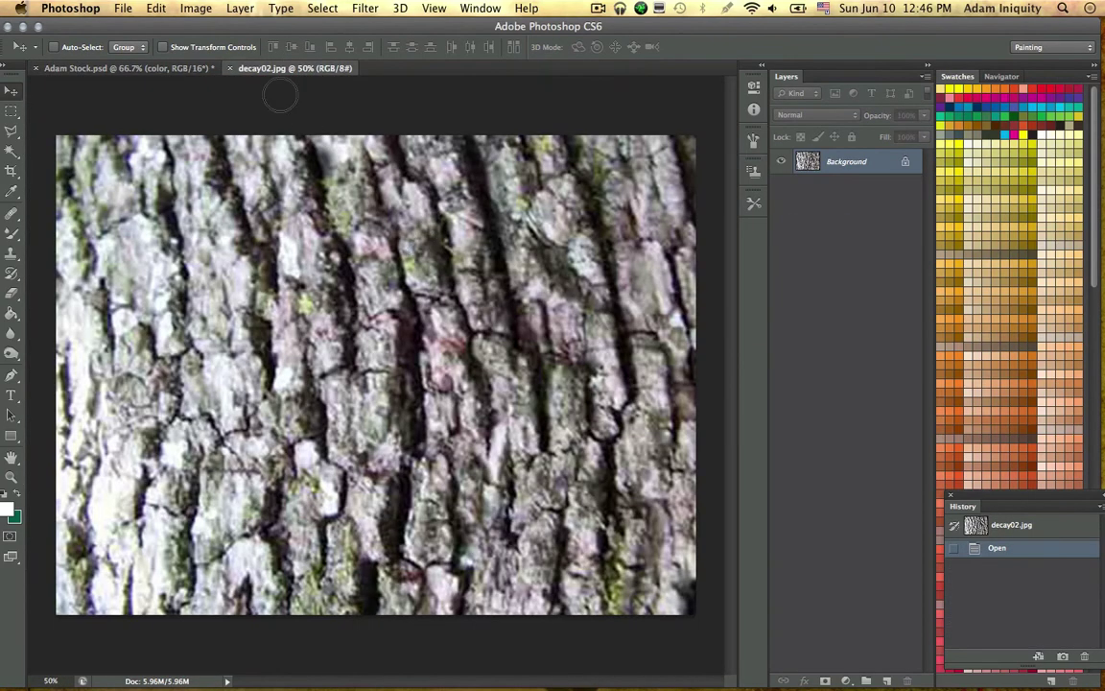
pyautogui.click(194, 8)
pyautogui.moveTo(221, 27)
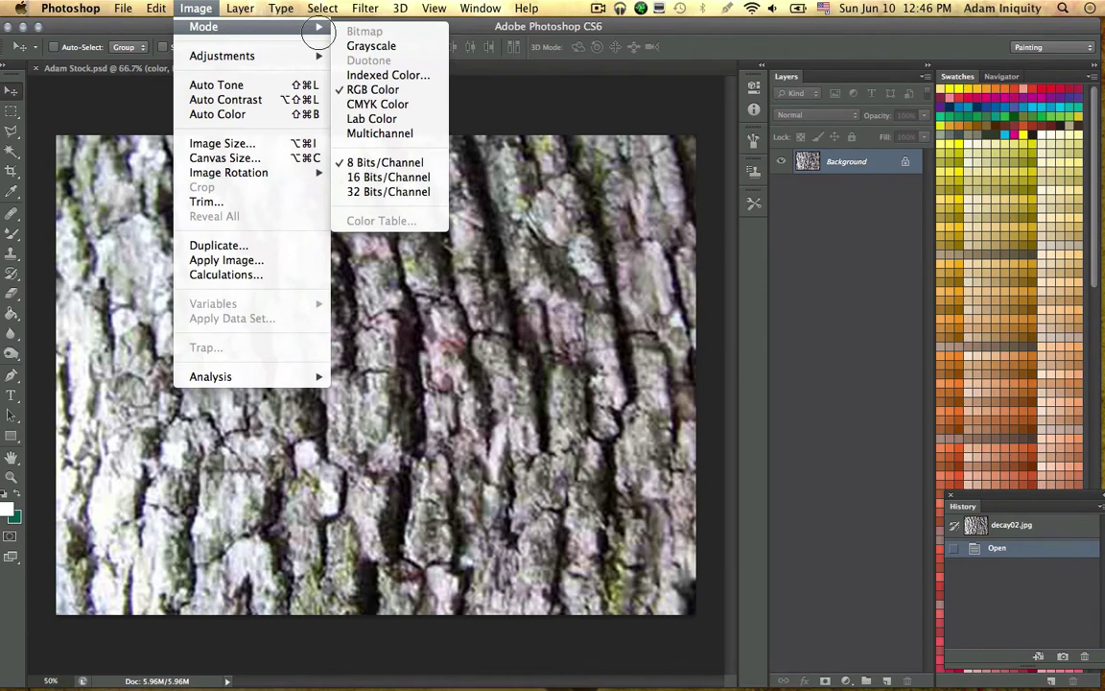
pyautogui.click(335, 176)
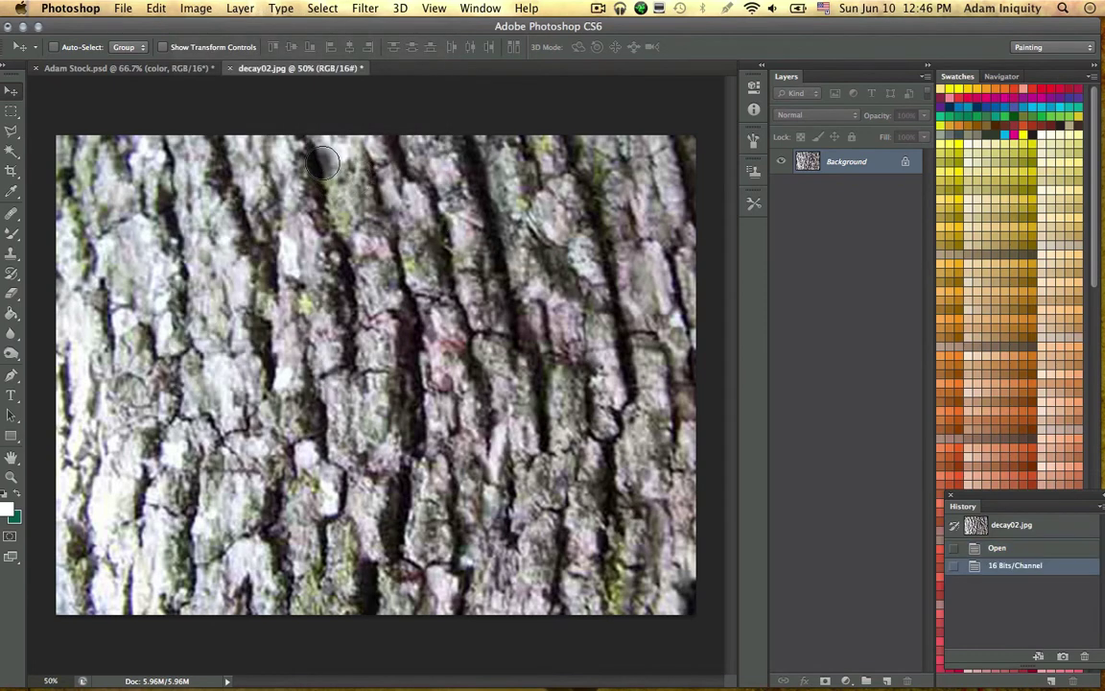
# Step: Save the converted bark image as decay02.psd in Photoshop format in the Various Textures folder
pyautogui.click(123, 8)
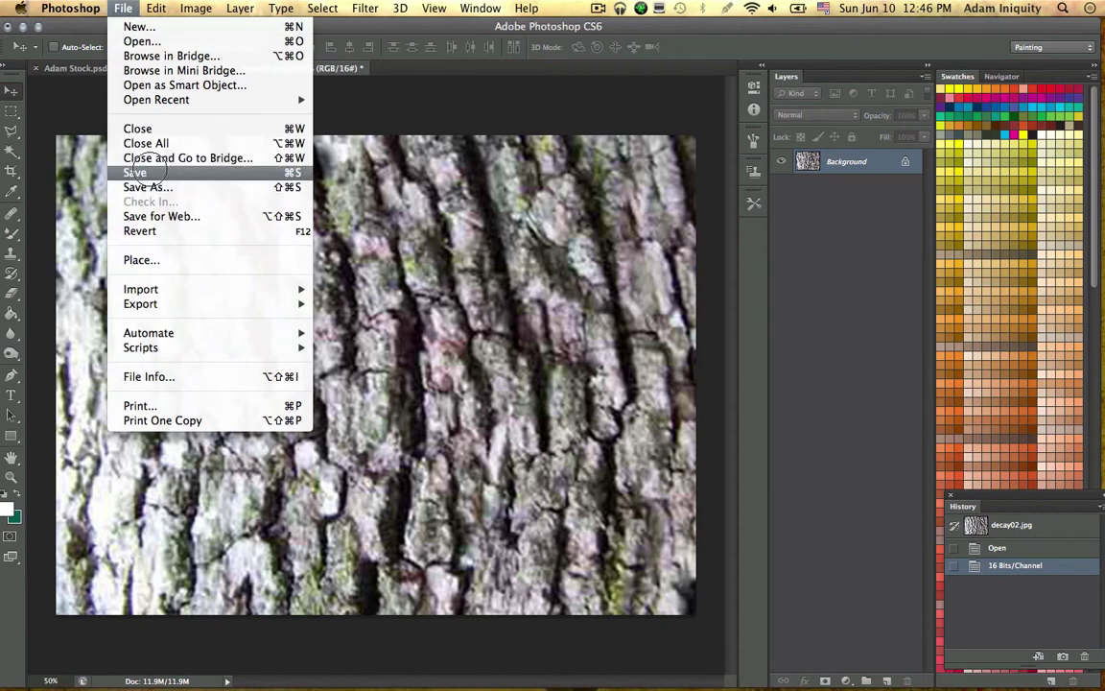
pyautogui.click(154, 173)
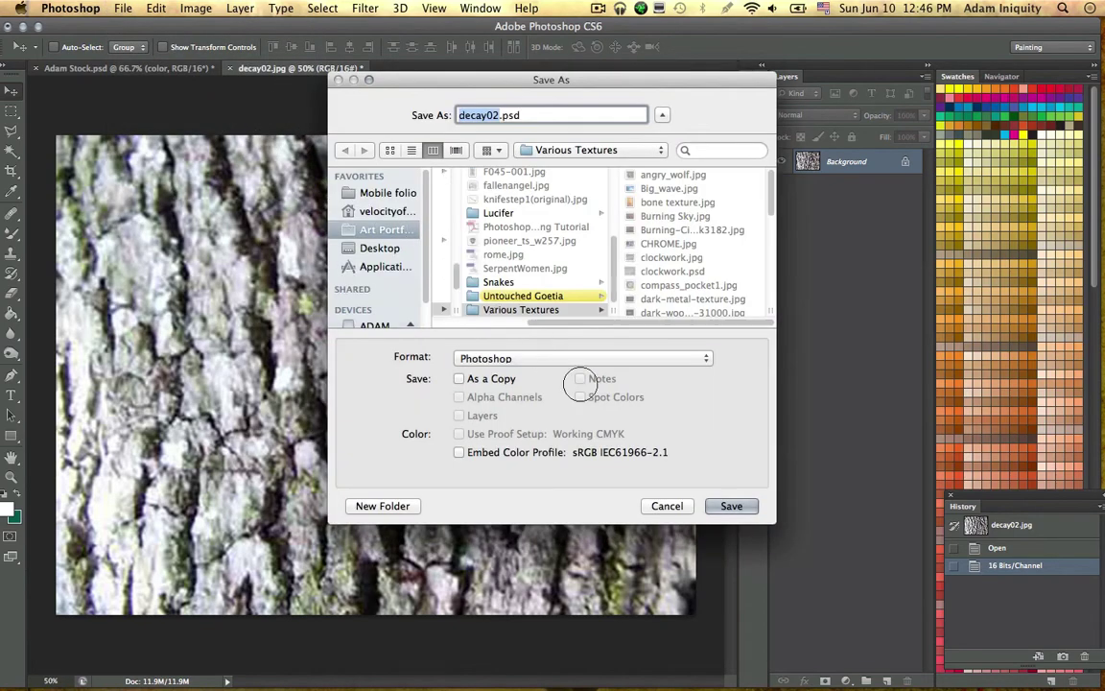
pyautogui.click(753, 511)
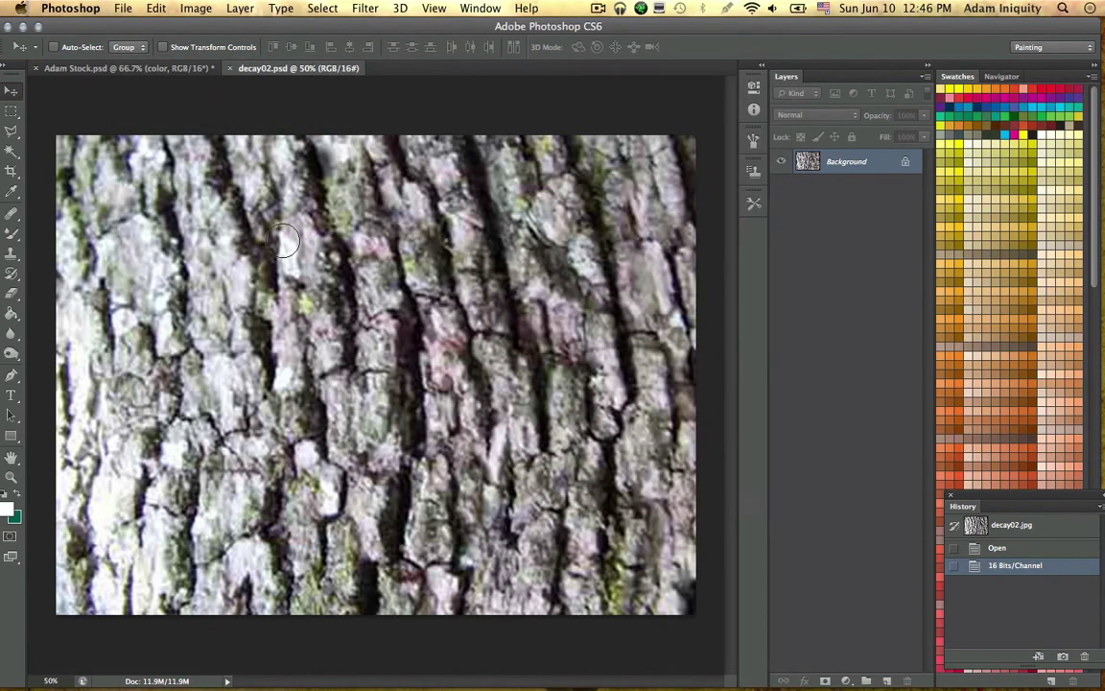
# Step: Copy the bark image from decay02.psd into the portrait document as a new top layer with the Move tool
pyautogui.click(317, 254)
pyautogui.press('Return')
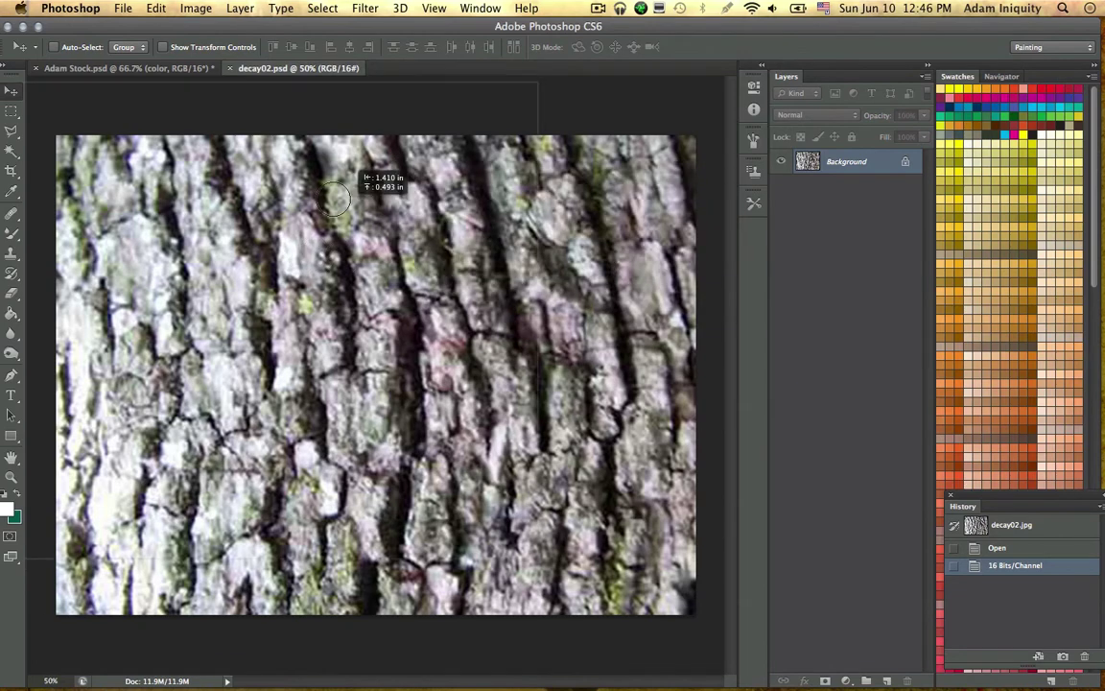
pyautogui.moveTo(187, 100); pyautogui.dragTo(490, 367)
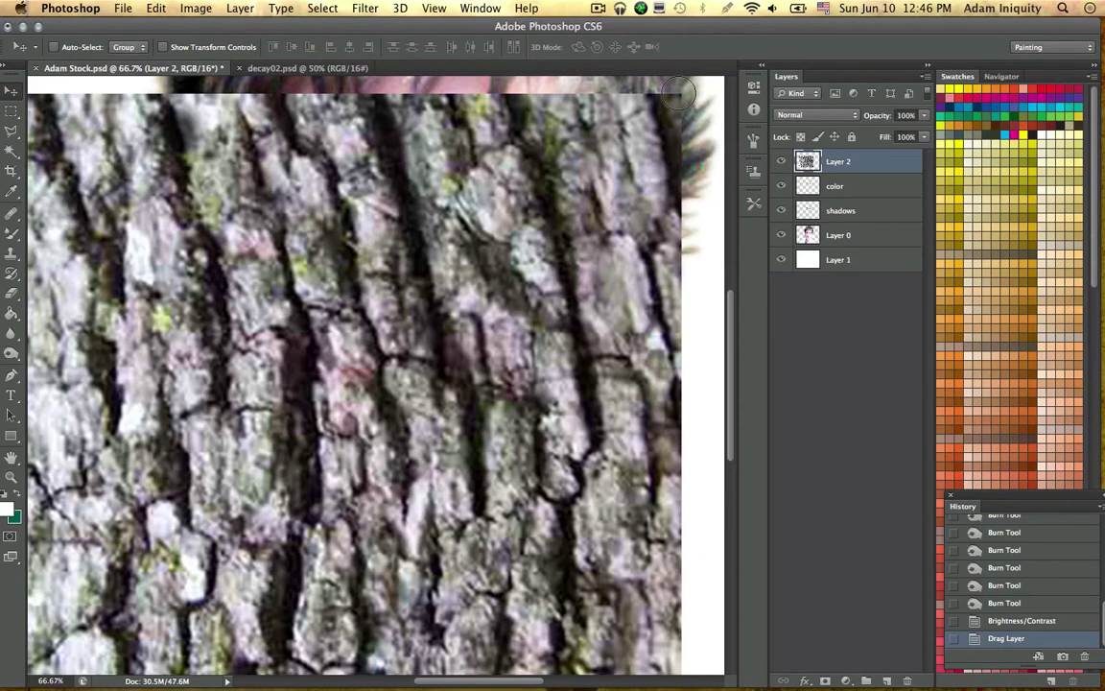
# Step: Scale the bark layer to about 20% width and 25% height and place it over the cheek on the portrait's shaded side
pyautogui.click(177, 7)
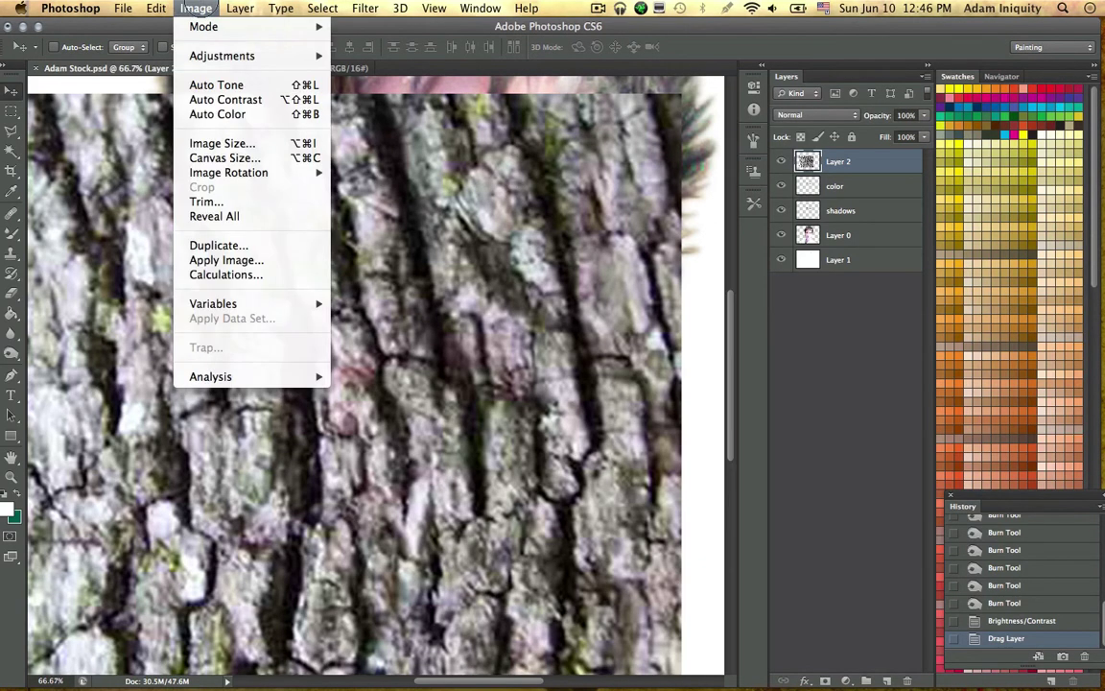
pyautogui.moveTo(156, 8)
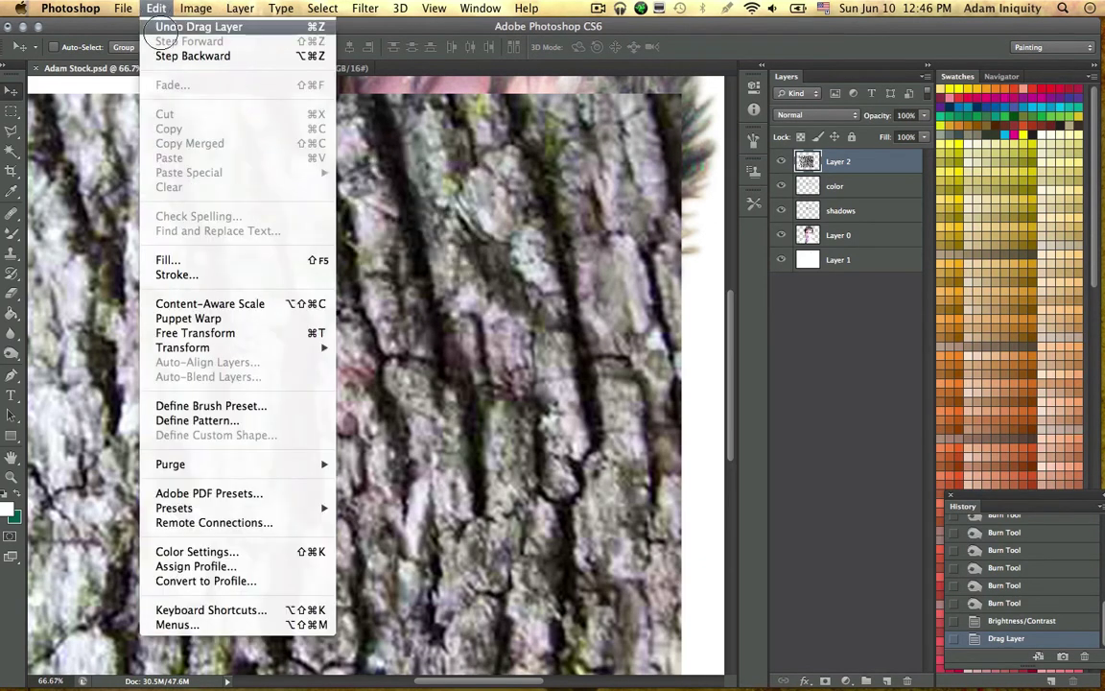
pyautogui.moveTo(221, 347)
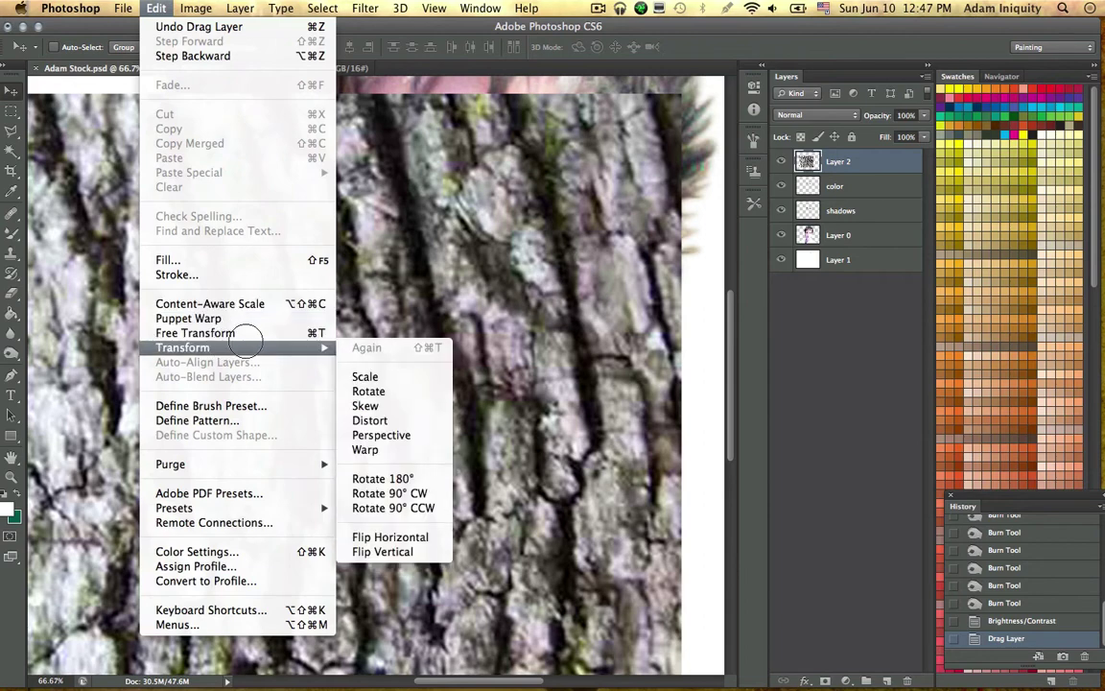
pyautogui.click(395, 362)
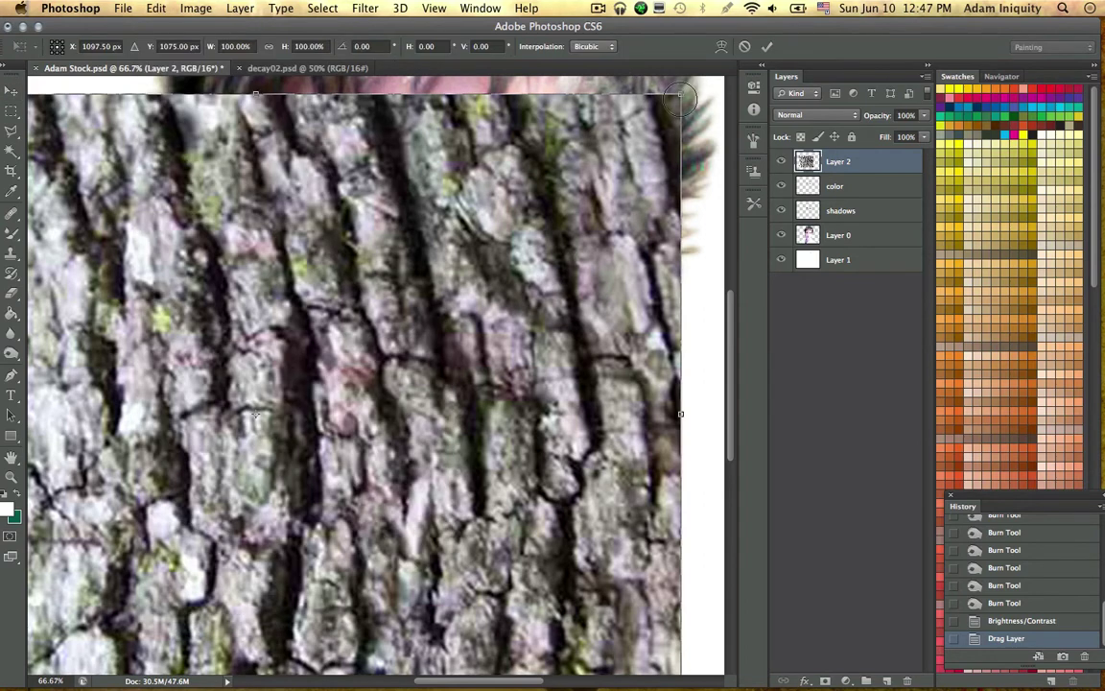
pyautogui.moveTo(680, 93); pyautogui.dragTo(416, 361)
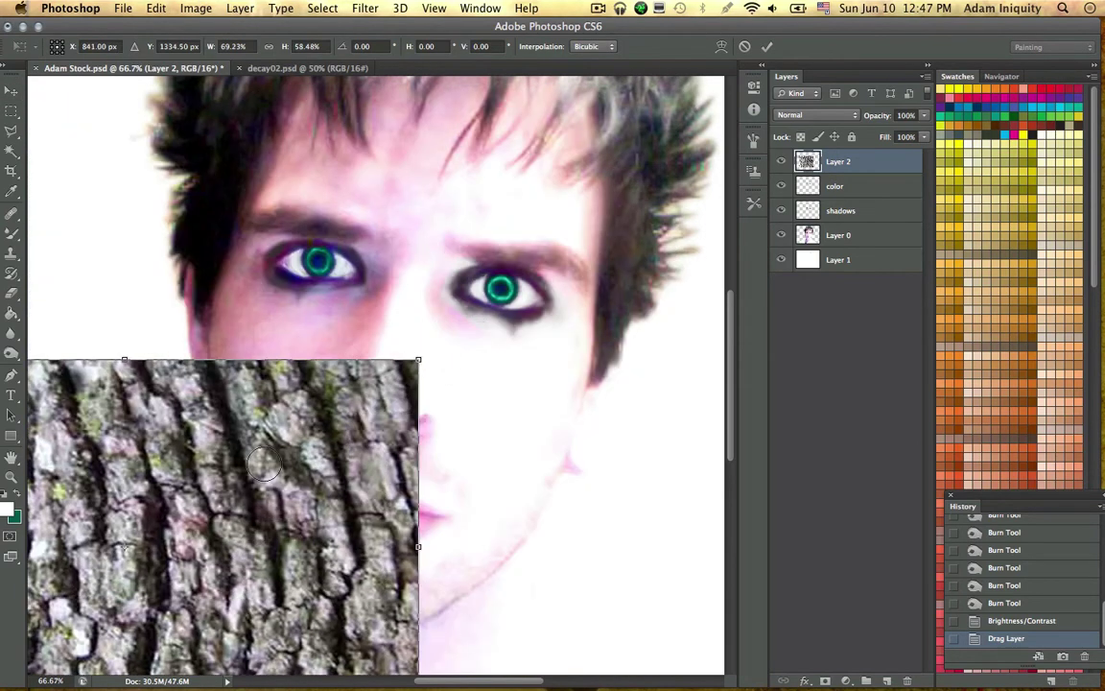
pyautogui.moveTo(218, 471); pyautogui.dragTo(357, 334)
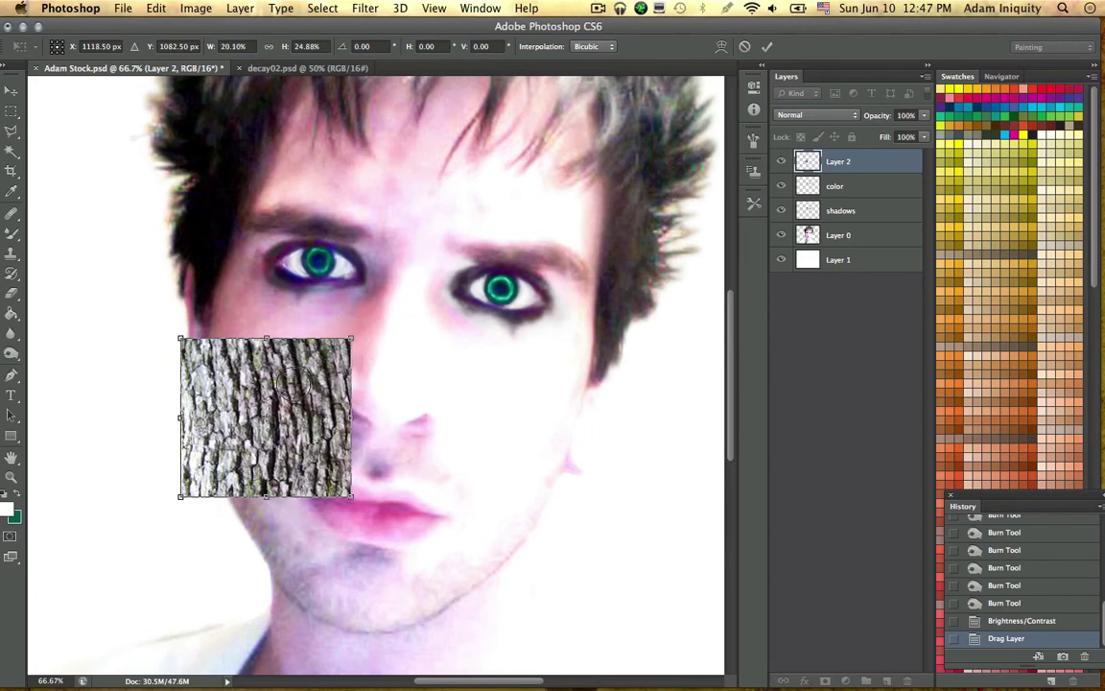
# Step: Try the bark patch on the brightly lit cheek, rotating it about 24° and back to nearly straight
pyautogui.moveTo(303, 385); pyautogui.dragTo(474, 340)
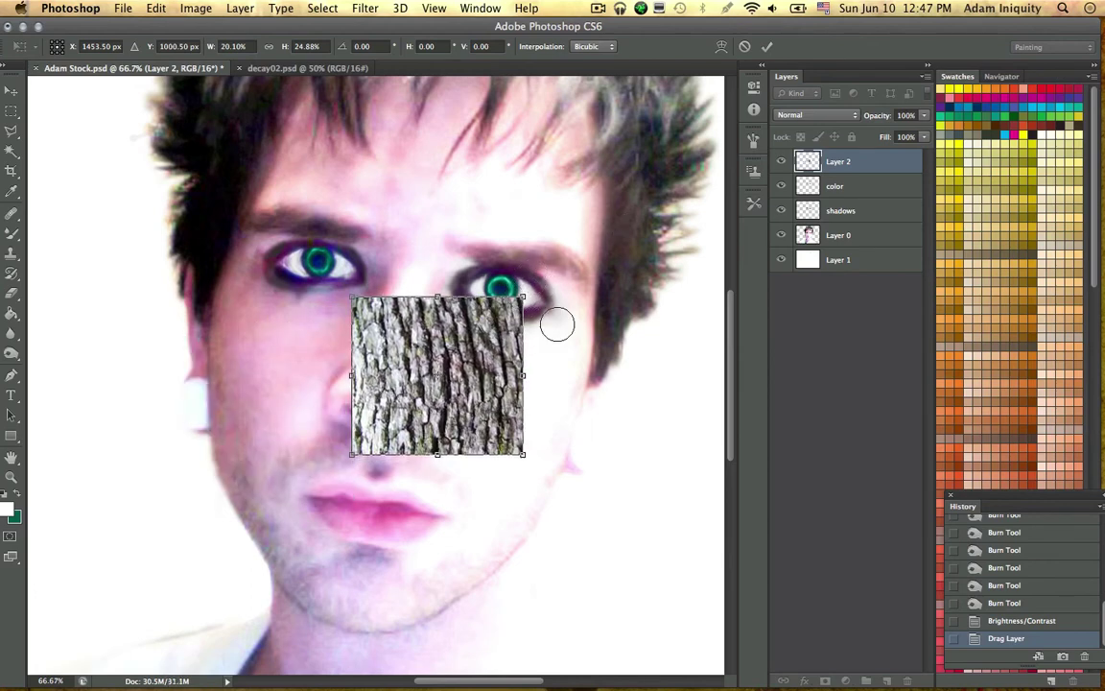
pyautogui.click(721, 47)
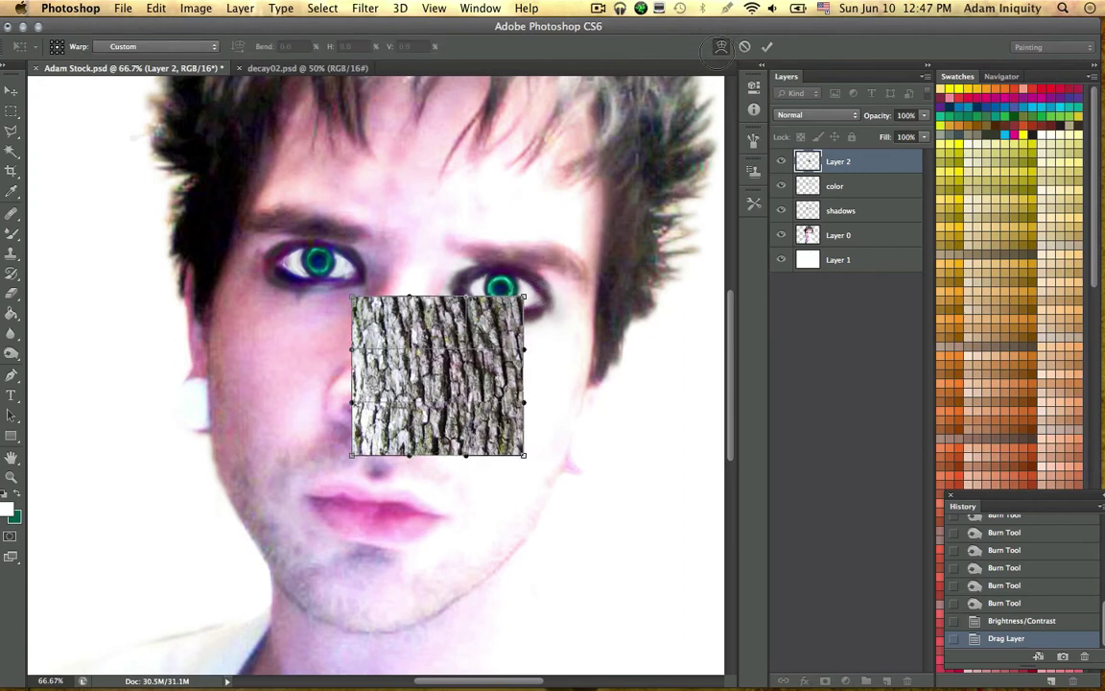
pyautogui.click(722, 46)
pyautogui.moveTo(544, 283); pyautogui.dragTo(551, 332)
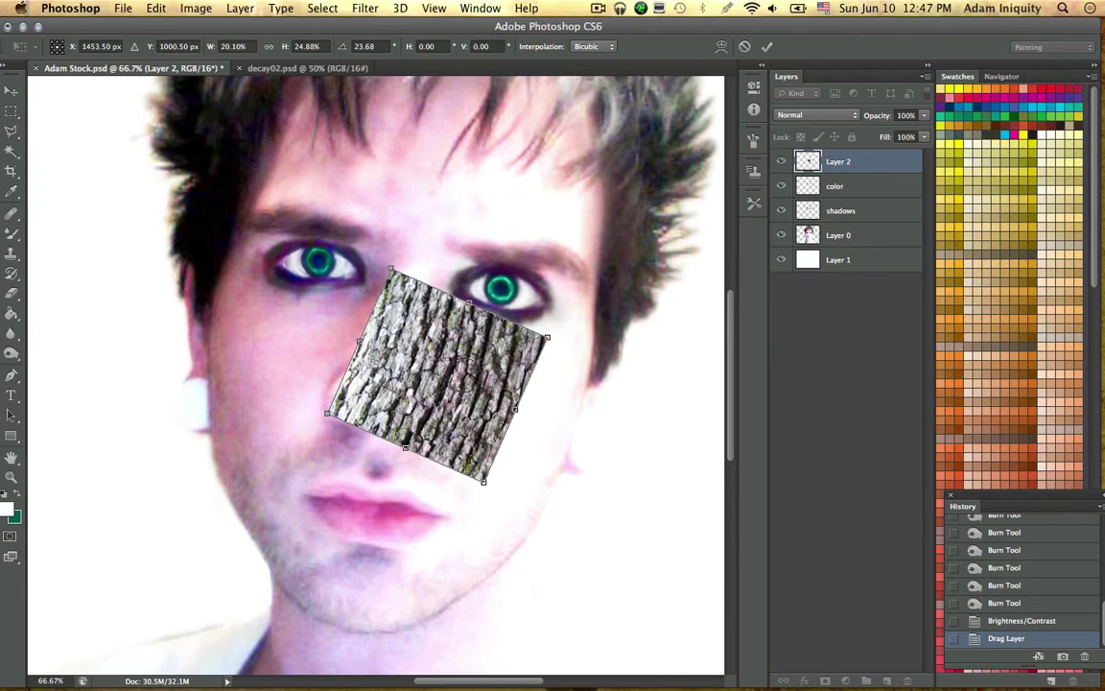
pyautogui.moveTo(461, 378); pyautogui.dragTo(547, 392)
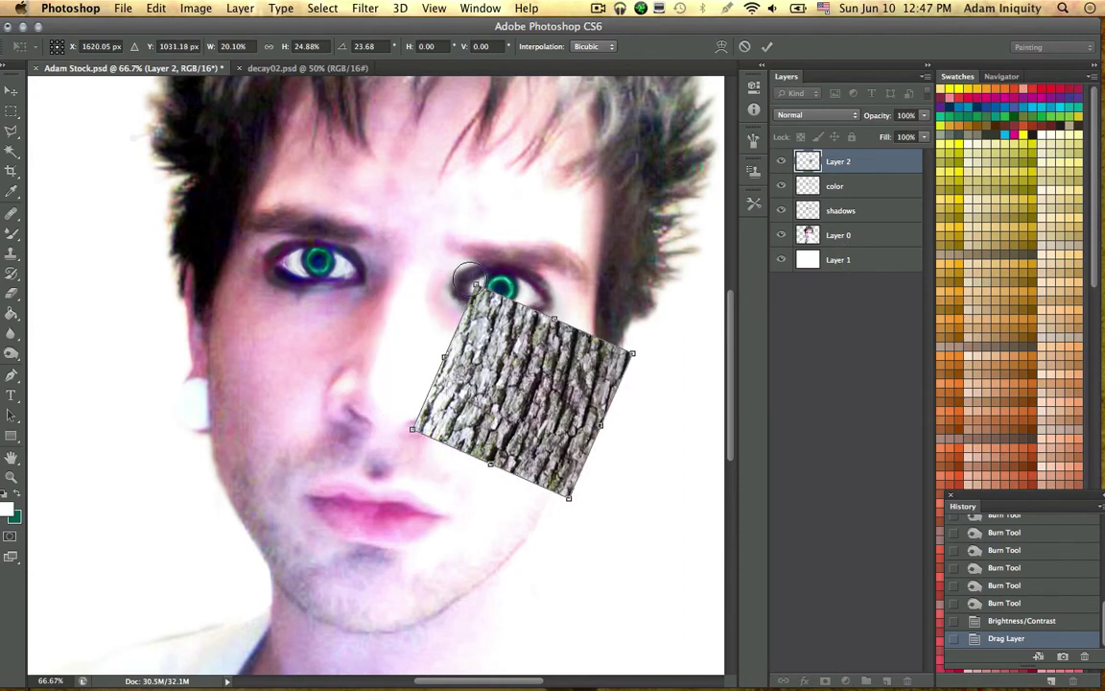
pyautogui.moveTo(468, 268); pyautogui.dragTo(443, 315)
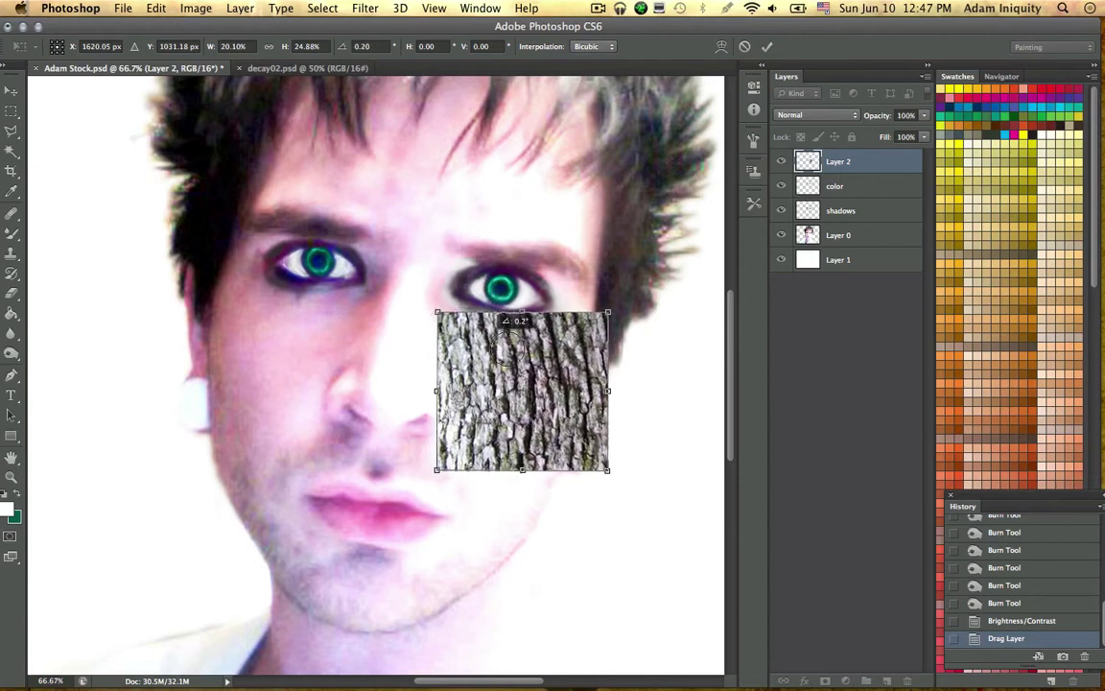
# Step: Move the bark patch to the shaded cheek beneath the eye and rotate it about 16° clockwise
pyautogui.moveTo(531, 349); pyautogui.dragTo(283, 360)
pyautogui.moveTo(382, 298); pyautogui.dragTo(401, 342)
pyautogui.moveTo(286, 377); pyautogui.dragTo(265, 351)
pyautogui.moveTo(381, 300); pyautogui.dragTo(373, 299)
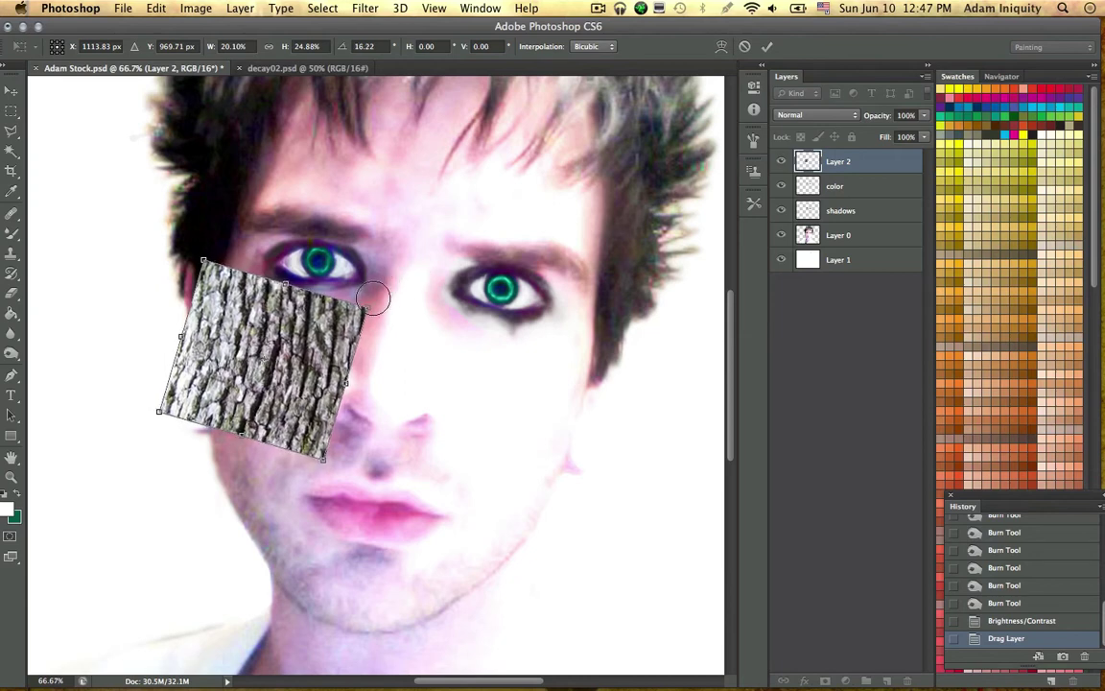
# Step: Warp the bark patch's outer edge and corners inward to follow the side of the face beside the ear
pyautogui.click(721, 46)
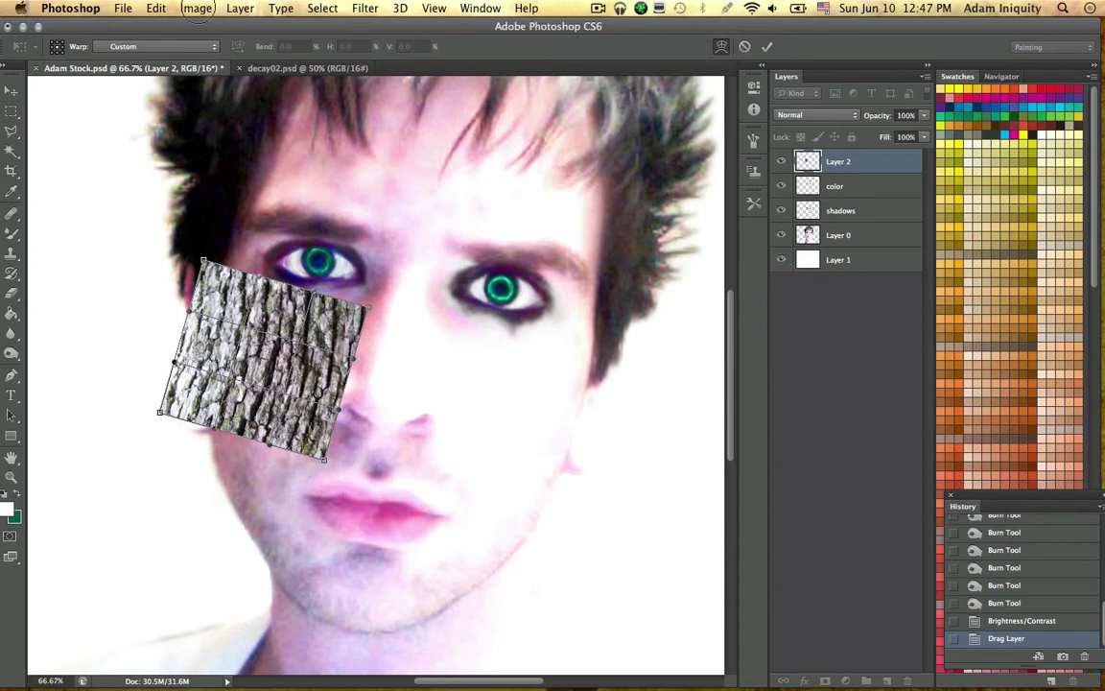
pyautogui.click(197, 8)
pyautogui.moveTo(156, 9)
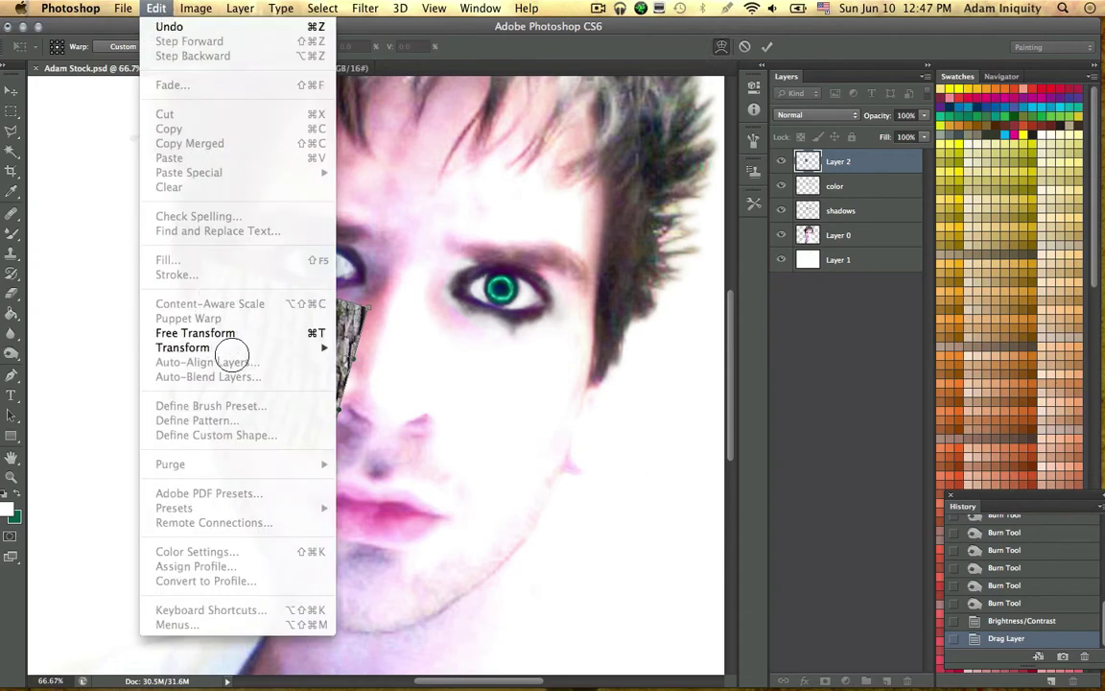
pyautogui.moveTo(231, 349)
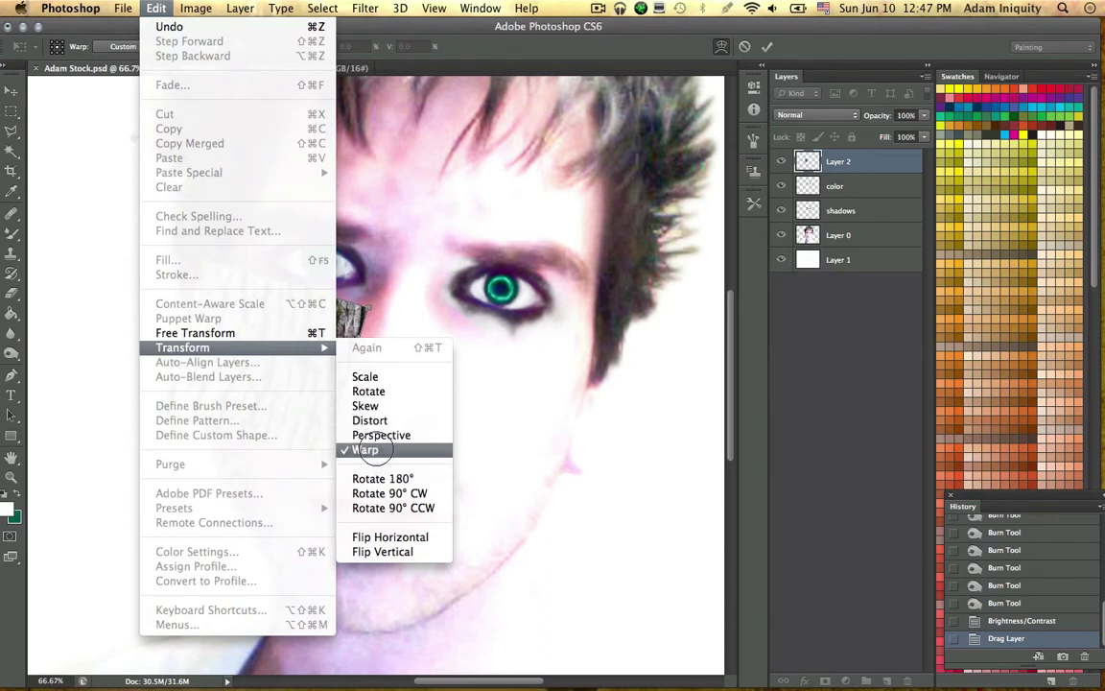
pyautogui.click(363, 450)
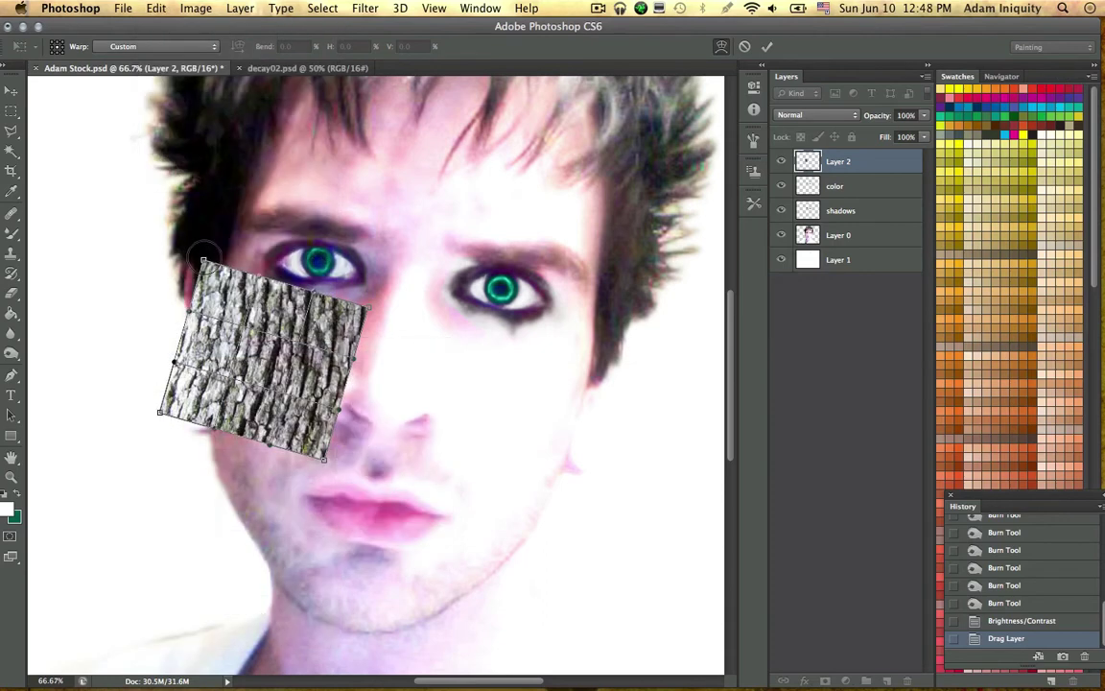
pyautogui.moveTo(203, 260); pyautogui.dragTo(220, 270)
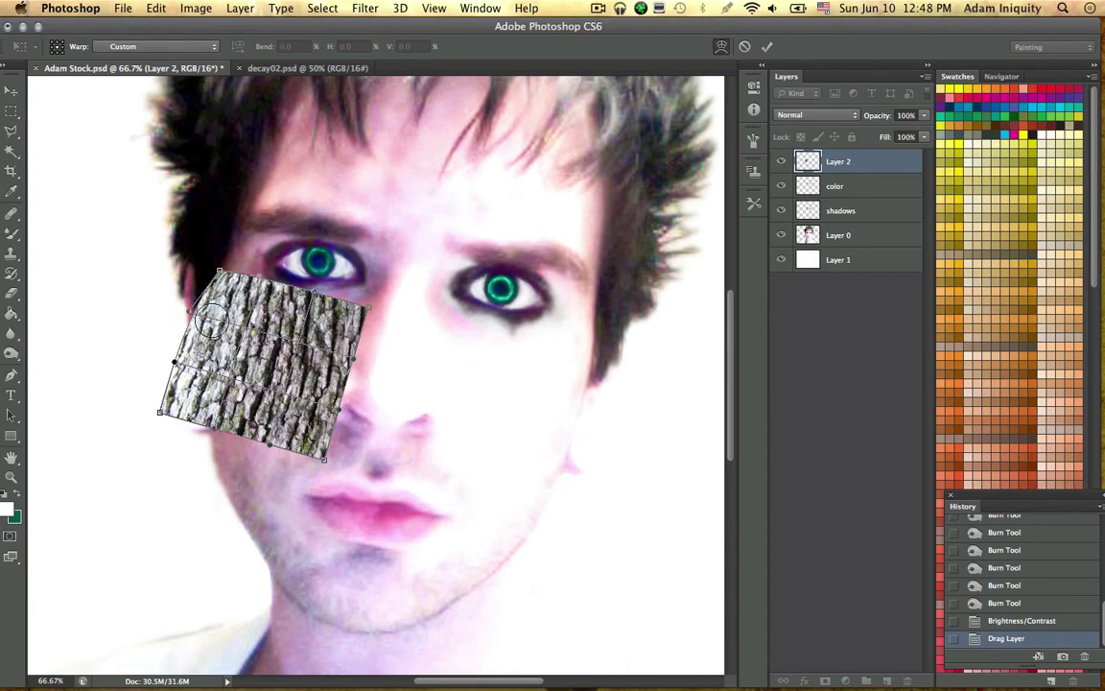
pyautogui.moveTo(187, 307); pyautogui.dragTo(179, 419)
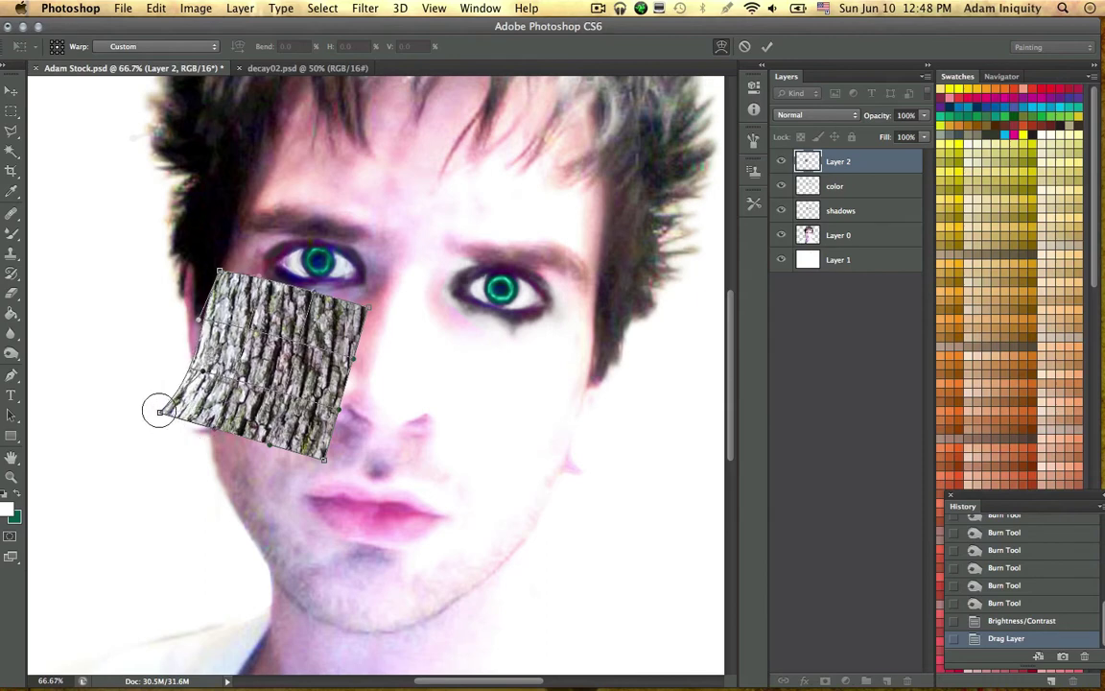
pyautogui.moveTo(158, 412); pyautogui.dragTo(210, 432)
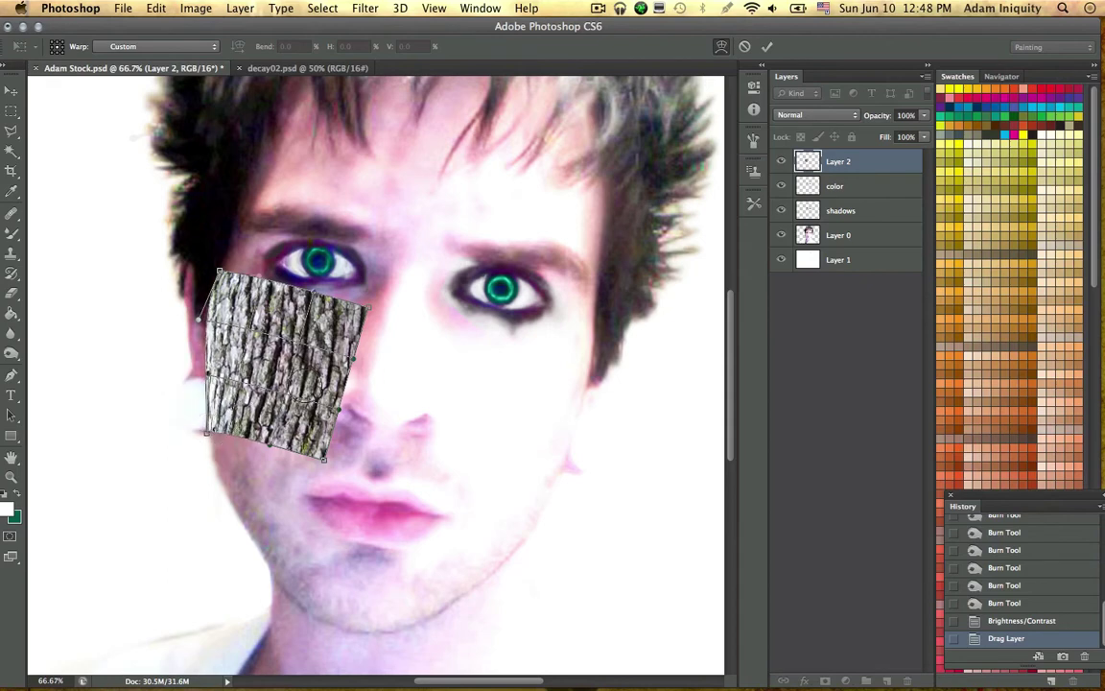
# Step: Warp the patch's upper edge along the lower eyelid and its inner edge along the cheek, and apply the transformation
pyautogui.moveTo(372, 307); pyautogui.dragTo(370, 286)
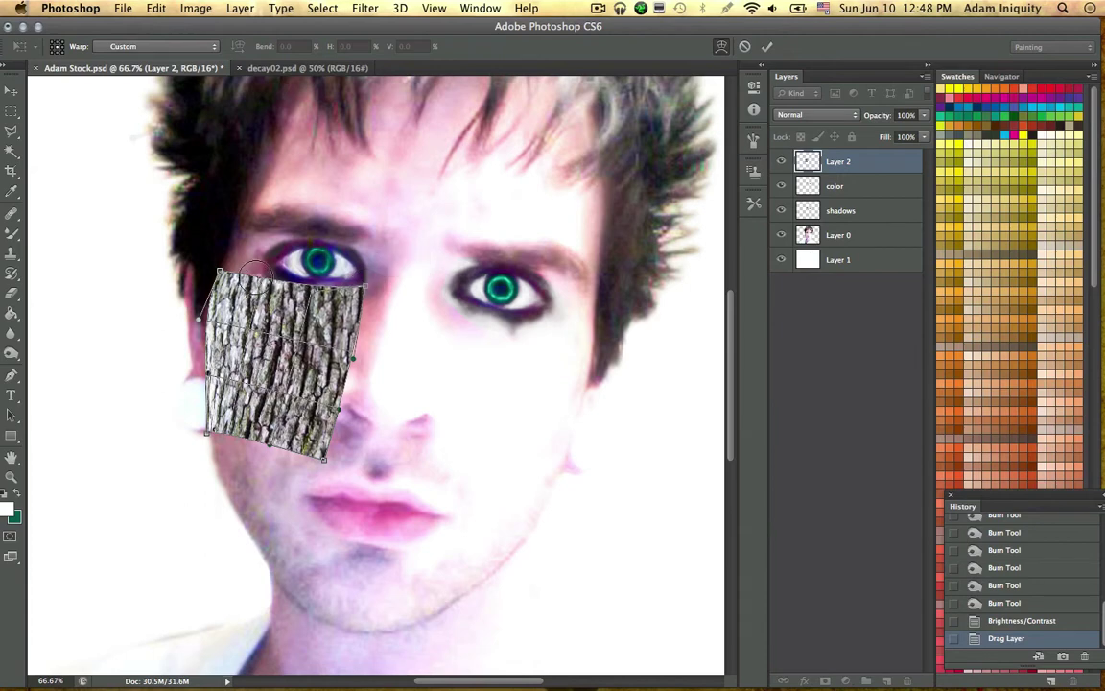
pyautogui.moveTo(256, 276); pyautogui.dragTo(268, 295)
pyautogui.moveTo(363, 356); pyautogui.dragTo(291, 436)
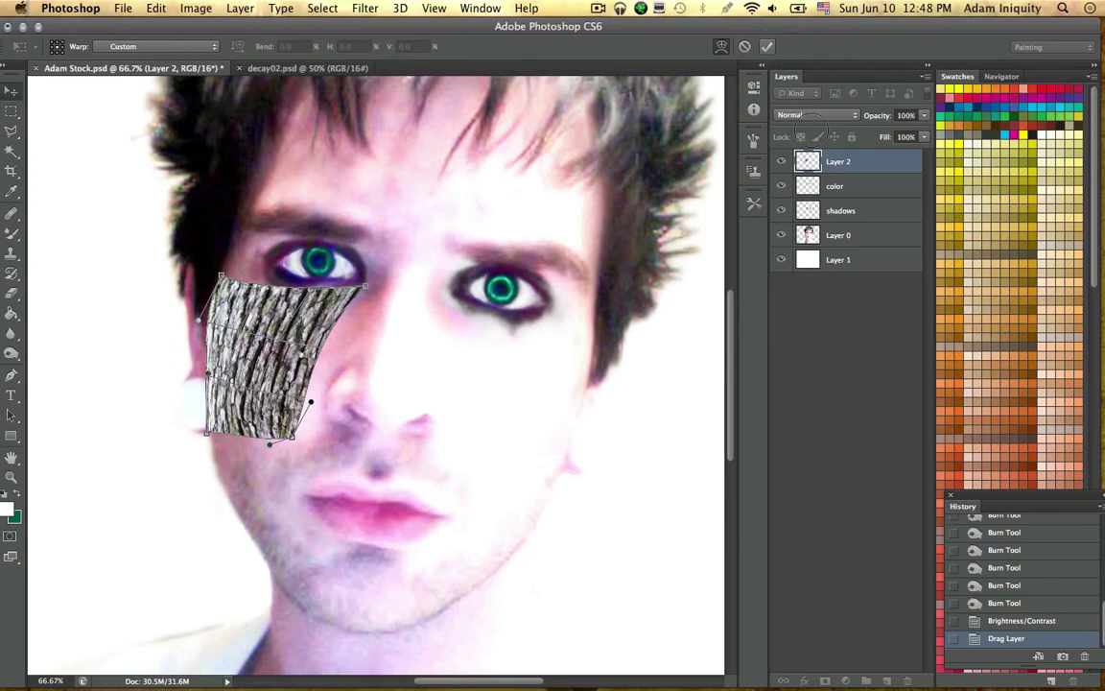
pyautogui.click(766, 46)
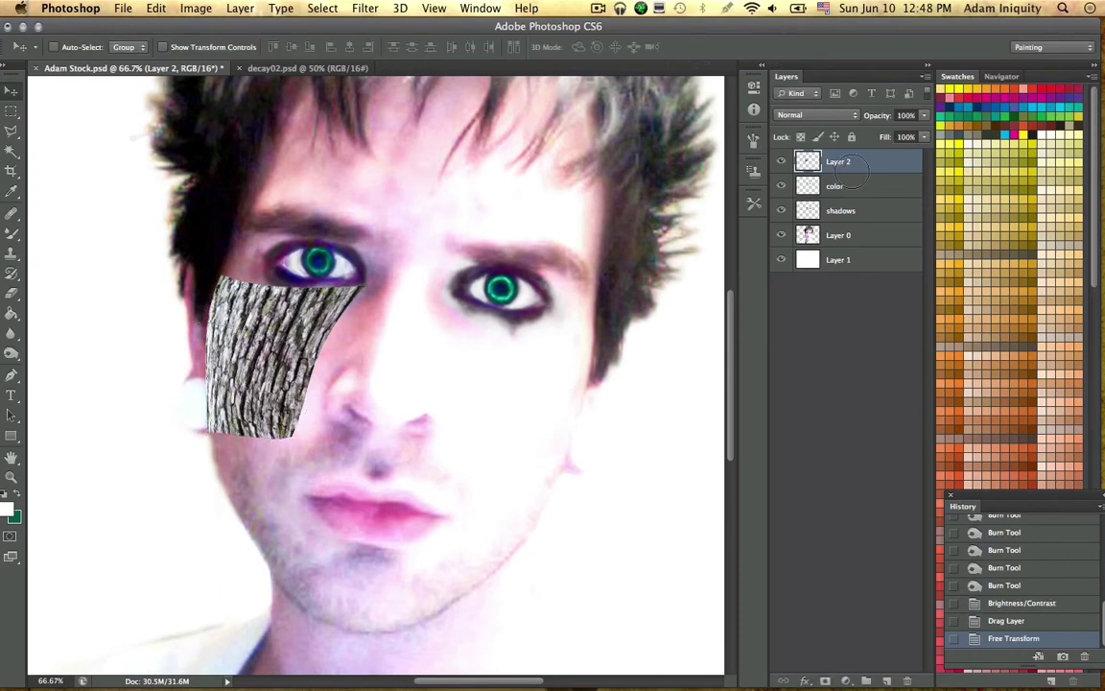
# Step: Set the bark layer's blending mode to Color Burn
pyautogui.click(830, 115)
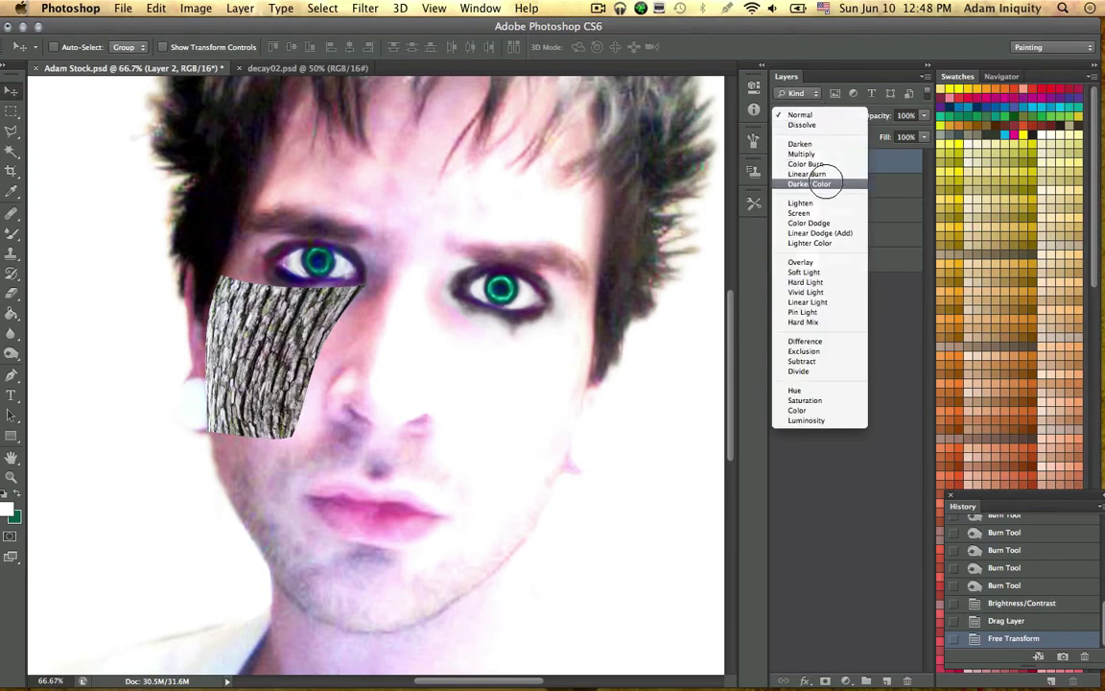
pyautogui.click(820, 164)
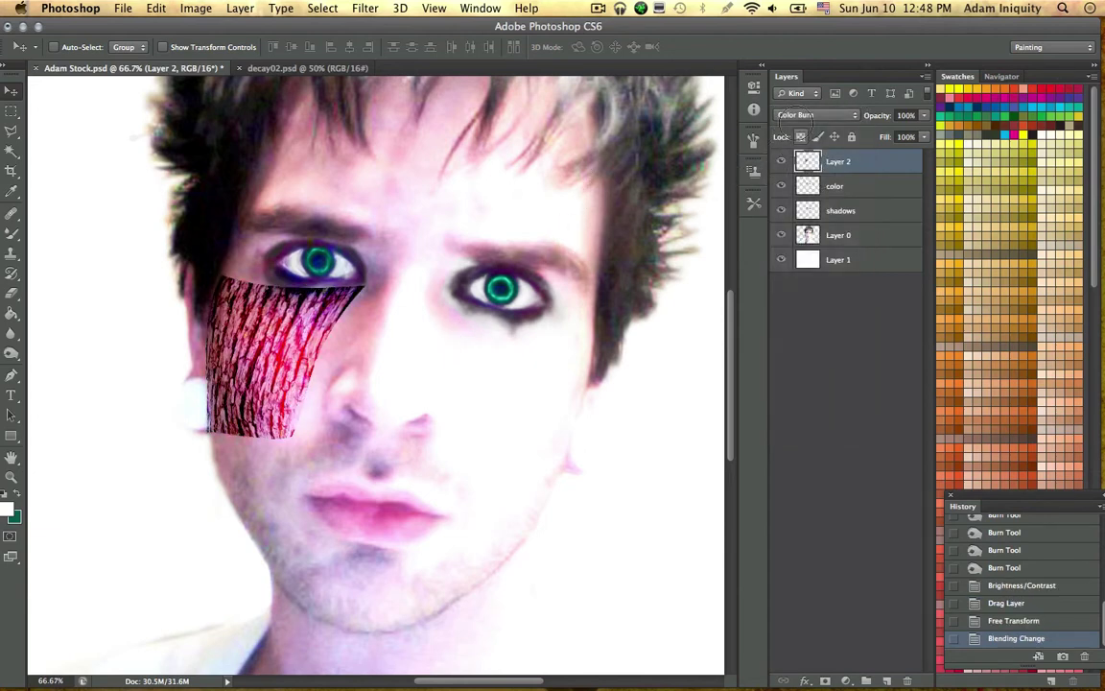
# Step: Try the Darker Color, Multiply and Darken blending modes on the bark layer
pyautogui.click(782, 116)
pyautogui.click(802, 135)
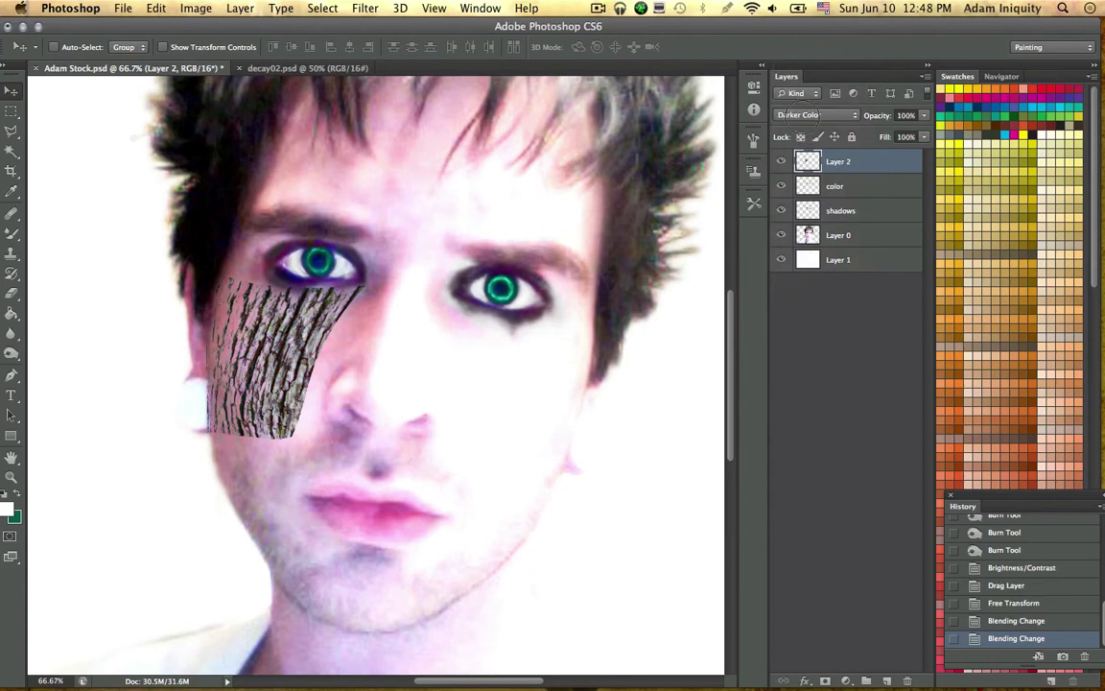
pyautogui.click(791, 115)
pyautogui.click(803, 116)
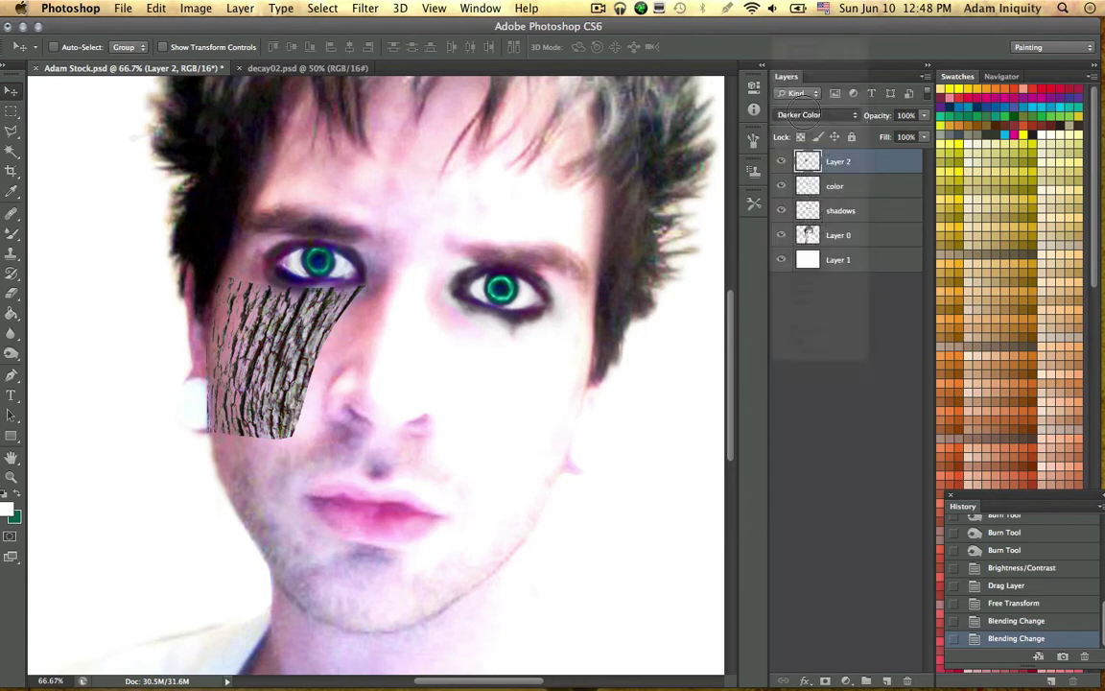
pyautogui.click(804, 115)
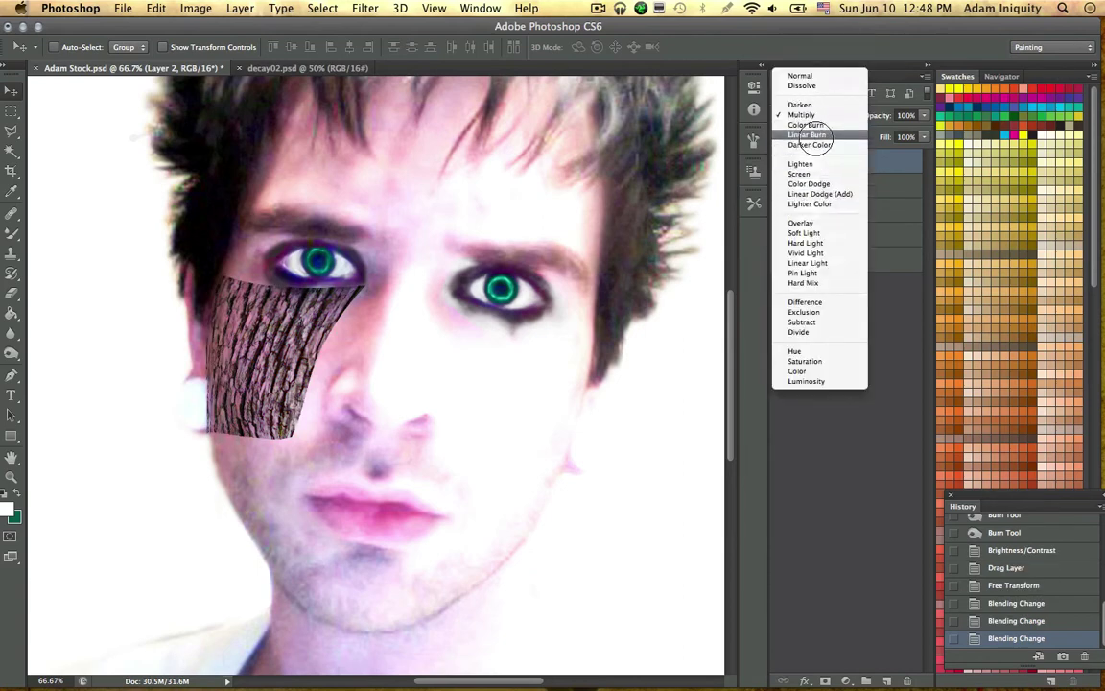
pyautogui.click(801, 105)
# Step: Set the bark layer's blending mode to Color Burn and its opacity to 64%
pyautogui.click(804, 115)
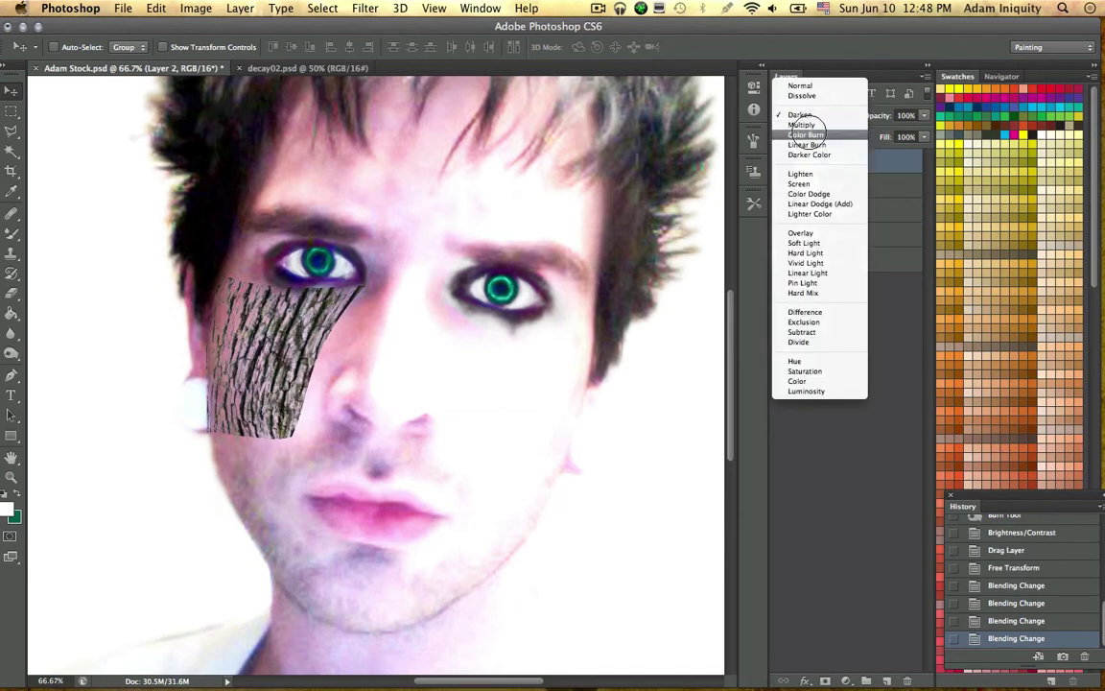
pyautogui.click(806, 135)
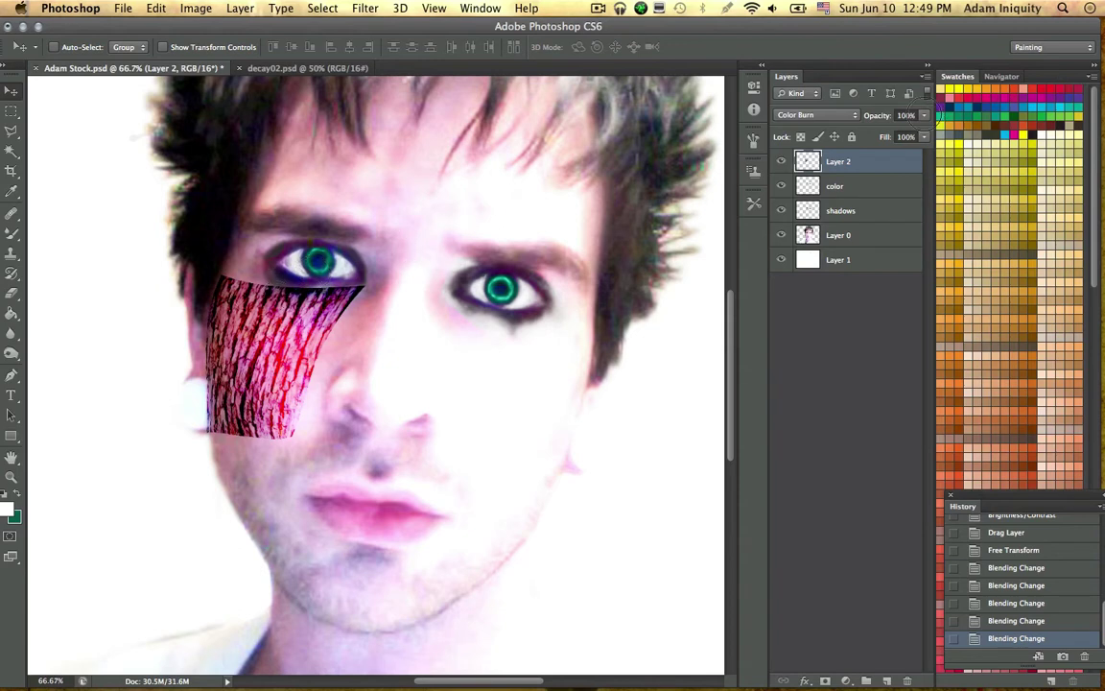
pyautogui.moveTo(923, 115); pyautogui.dragTo(898, 131)
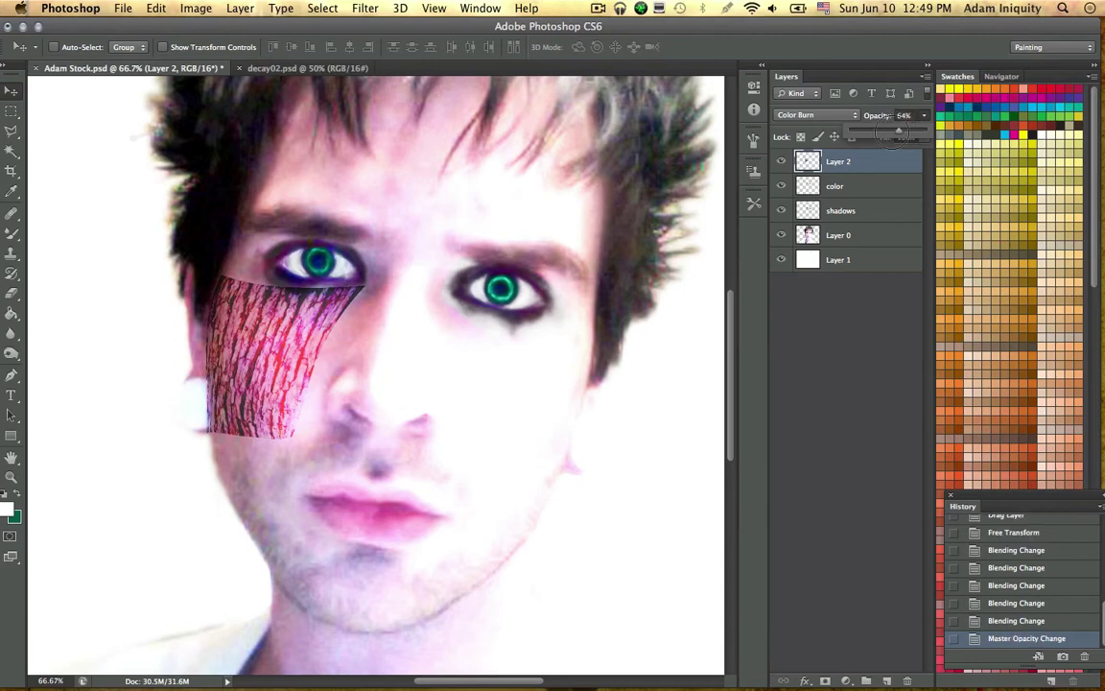
# Step: Erase the bark patch's outer edges with the soft eraser, leaving a smaller ragged patch on the upper cheek
pyautogui.click(12, 292)
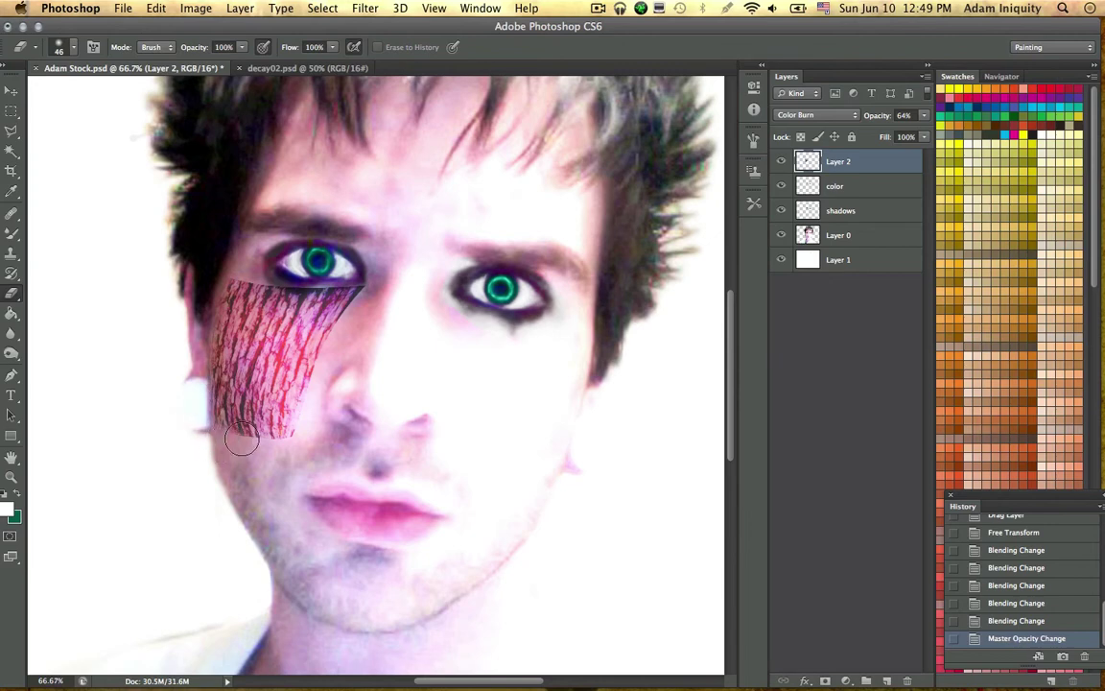
pyautogui.moveTo(241, 441)
pyautogui.mouseDown()
pyautogui.moveTo(298, 438)
pyautogui.moveTo(240, 435)
pyautogui.moveTo(281, 424)
pyautogui.moveTo(266, 393)
pyautogui.moveTo(296, 400)
pyautogui.moveTo(298, 416)
pyautogui.moveTo(277, 419)
pyautogui.moveTo(268, 442)
pyautogui.moveTo(227, 398)
pyautogui.moveTo(220, 418)
pyautogui.moveTo(237, 442)
pyautogui.moveTo(302, 399)
pyautogui.moveTo(356, 294)
pyautogui.moveTo(353, 281)
pyautogui.moveTo(319, 292)
pyautogui.moveTo(348, 298)
pyautogui.moveTo(322, 302)
pyautogui.moveTo(355, 293)
pyautogui.moveTo(320, 388)
pyautogui.moveTo(333, 317)
pyautogui.moveTo(318, 299)
pyautogui.moveTo(215, 271)
pyautogui.mouseUp()
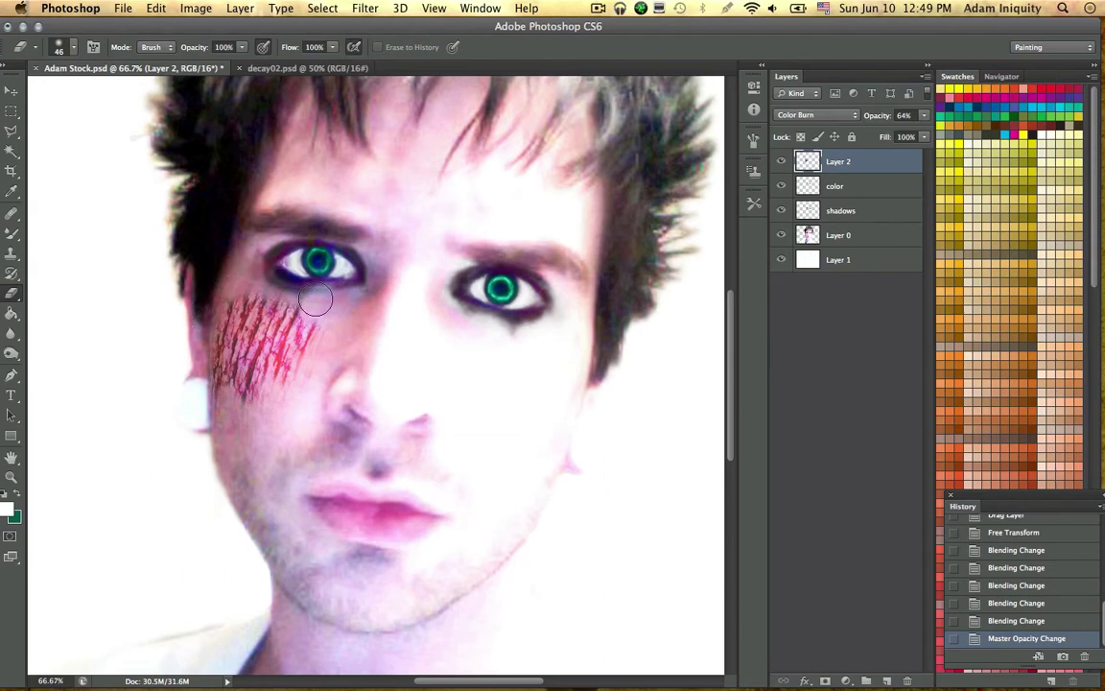
pyautogui.moveTo(319, 376)
pyautogui.mouseDown()
pyautogui.moveTo(218, 252)
pyautogui.moveTo(192, 235)
pyautogui.mouseUp()
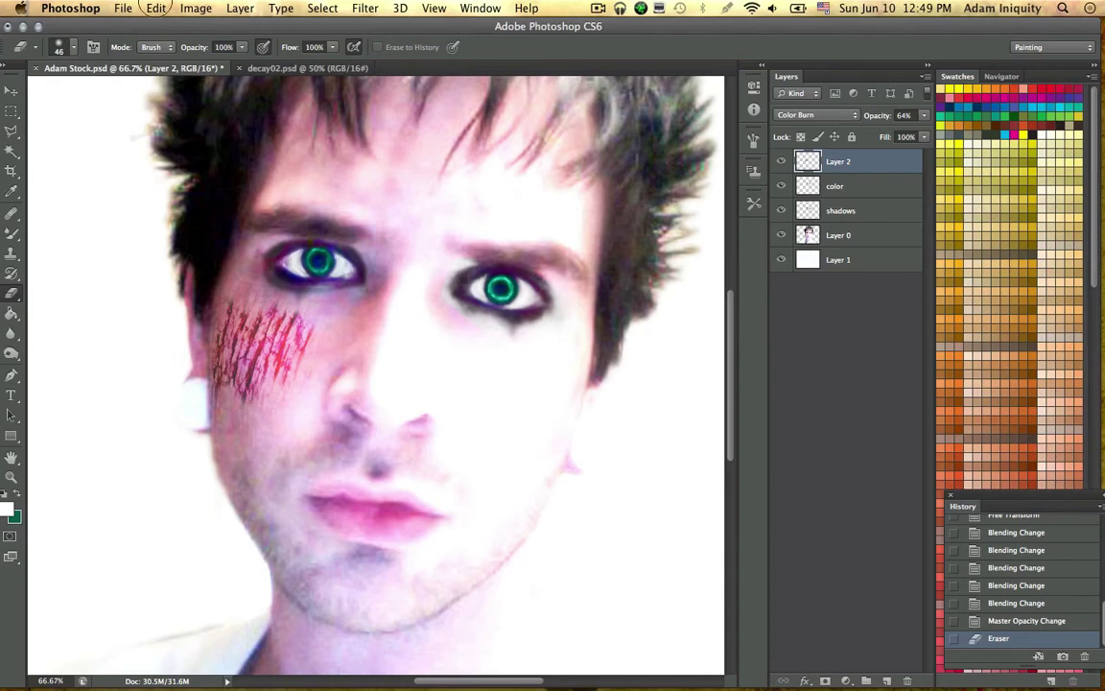
# Step: Darken the bark patch with a Brightness/Contrast adjustment, setting brightness to -103 and raising the contrast
pyautogui.click(154, 8)
pyautogui.moveTo(196, 7)
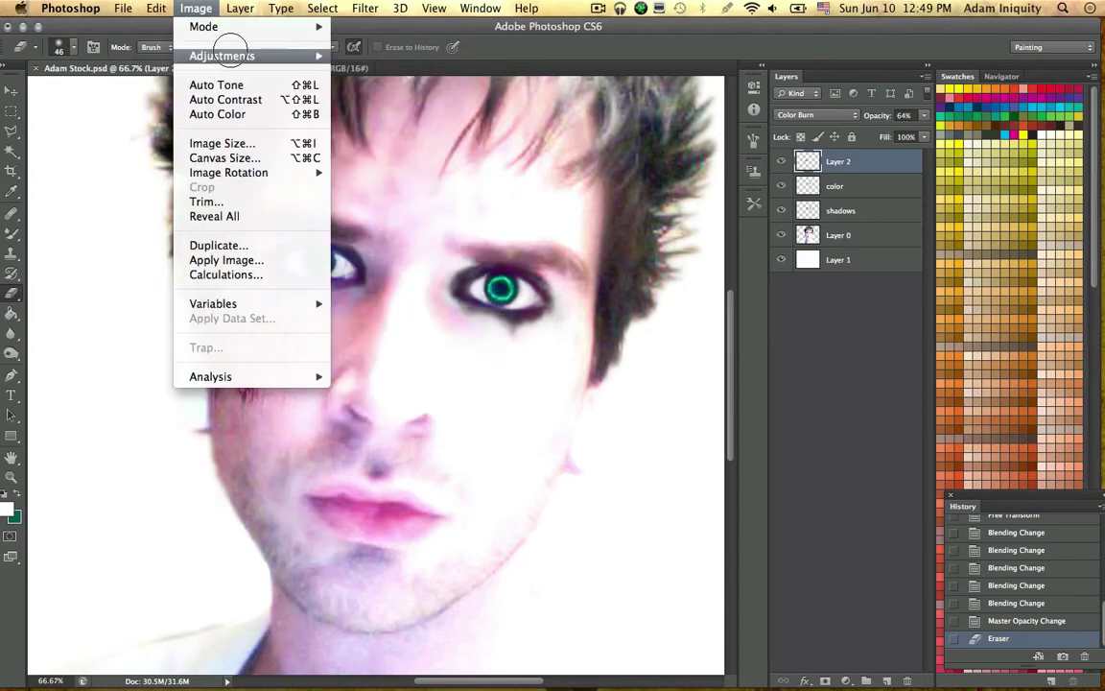
pyautogui.click(360, 56)
pyautogui.moveTo(603, 226); pyautogui.dragTo(586, 225)
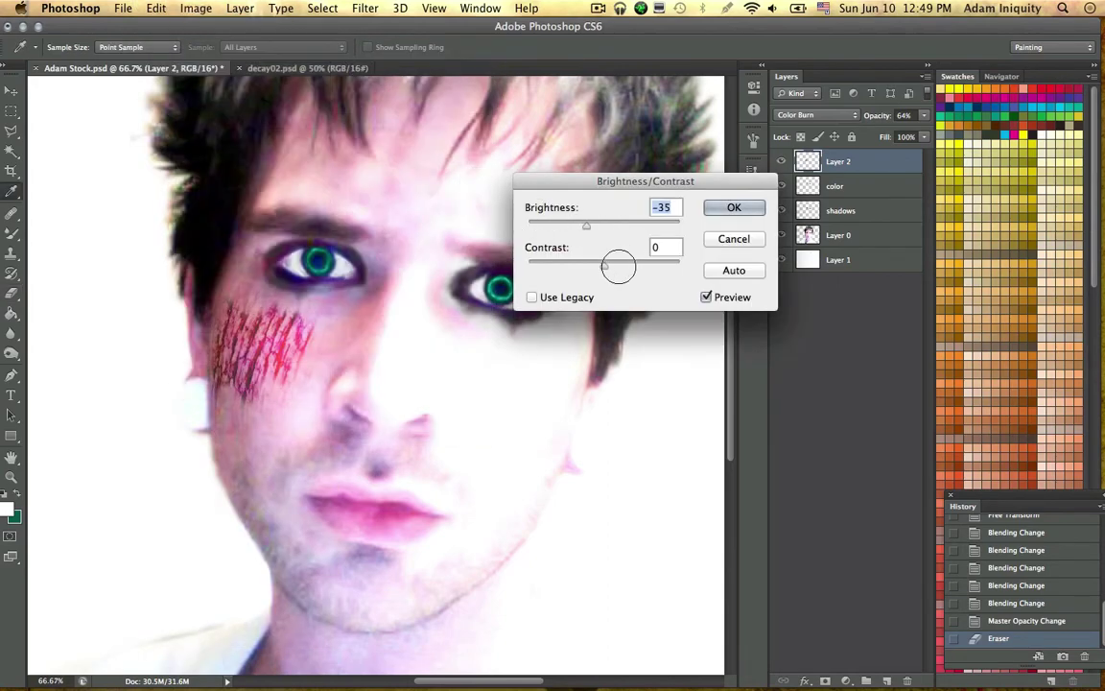
pyautogui.moveTo(609, 266); pyautogui.dragTo(687, 272)
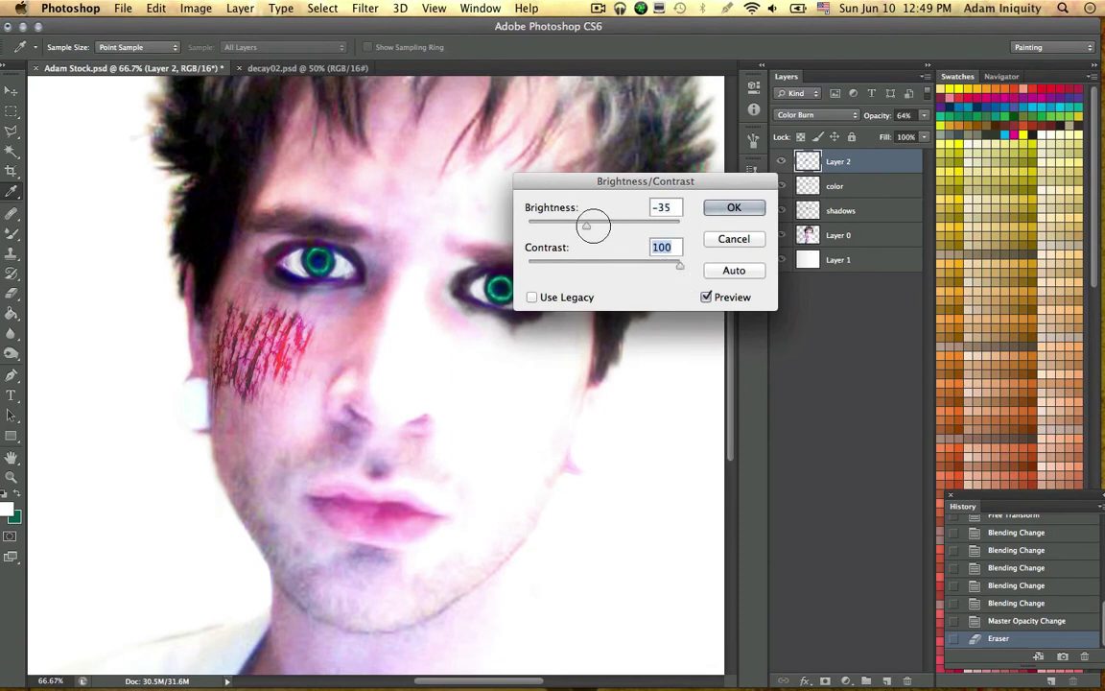
pyautogui.moveTo(587, 225); pyautogui.dragTo(565, 226)
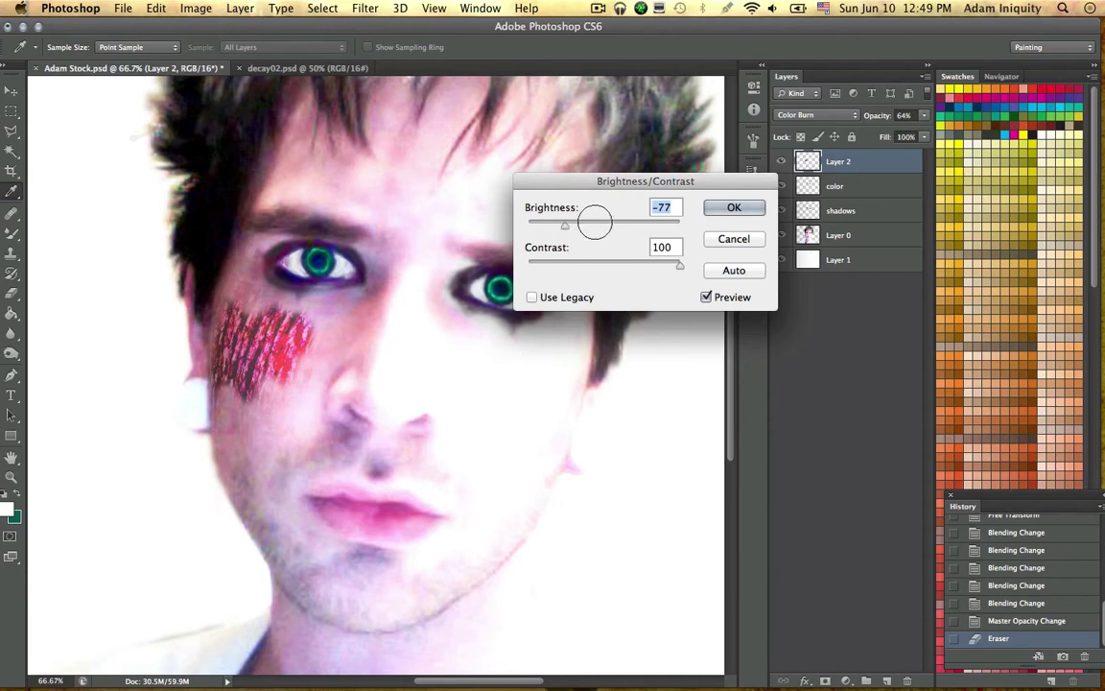
pyautogui.moveTo(566, 211); pyautogui.dragTo(638, 233)
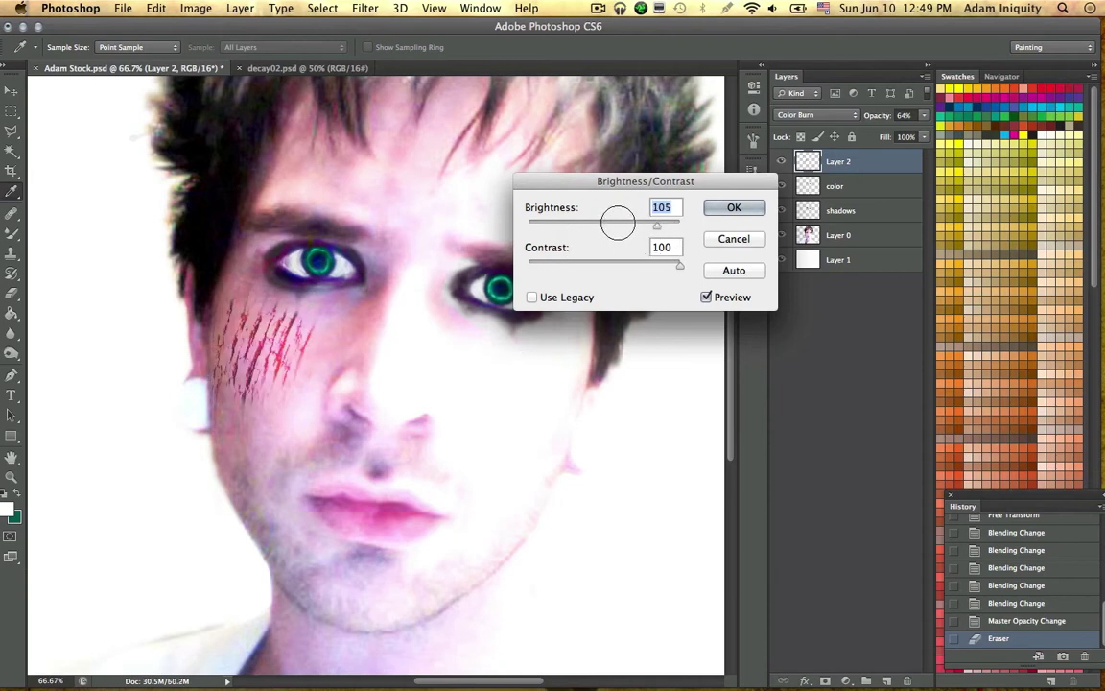
pyautogui.moveTo(616, 222); pyautogui.dragTo(516, 227)
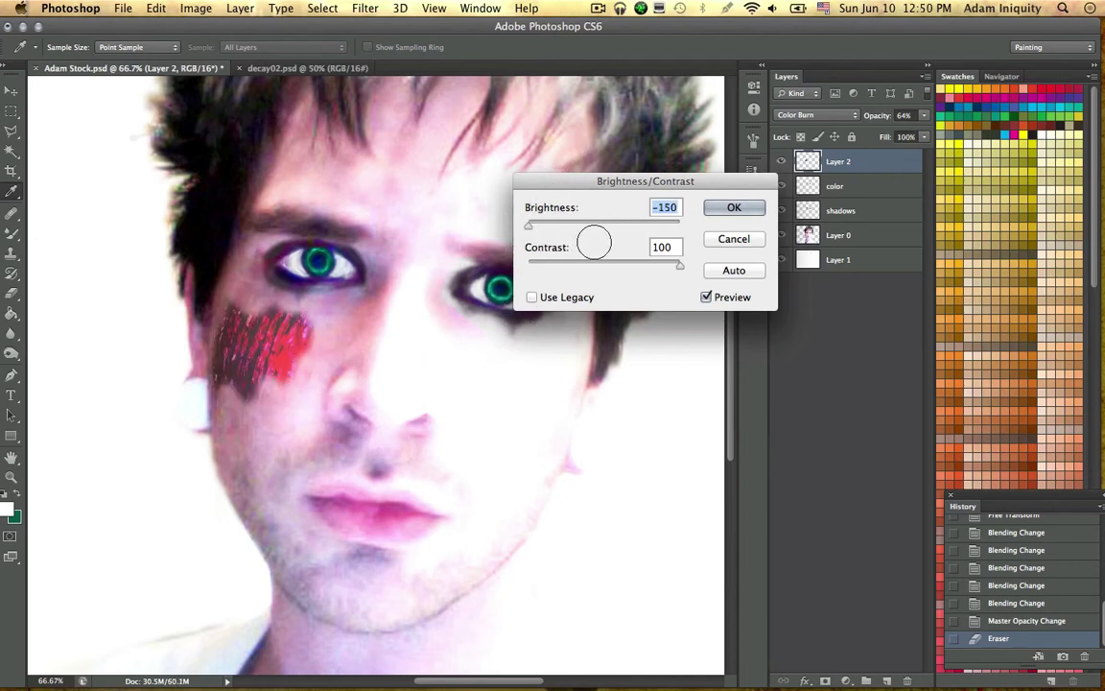
pyautogui.moveTo(559, 219)
pyautogui.mouseDown()
pyautogui.moveTo(581, 224)
pyautogui.moveTo(548, 216)
pyautogui.mouseUp()
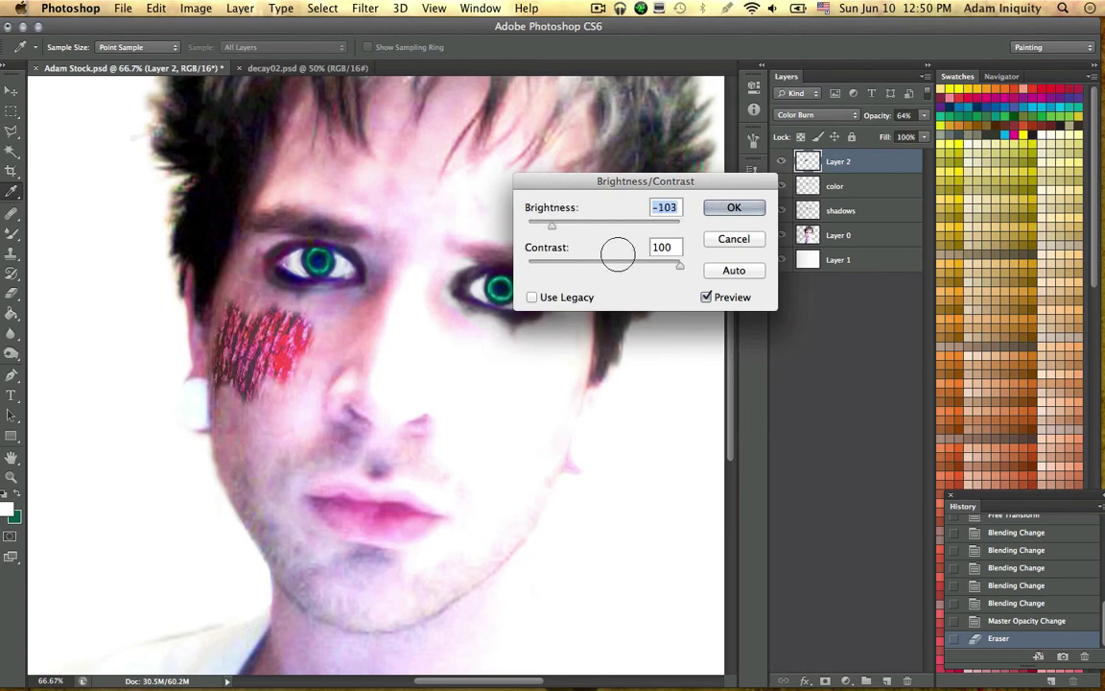
pyautogui.moveTo(679, 264); pyautogui.dragTo(647, 264)
pyautogui.click(744, 207)
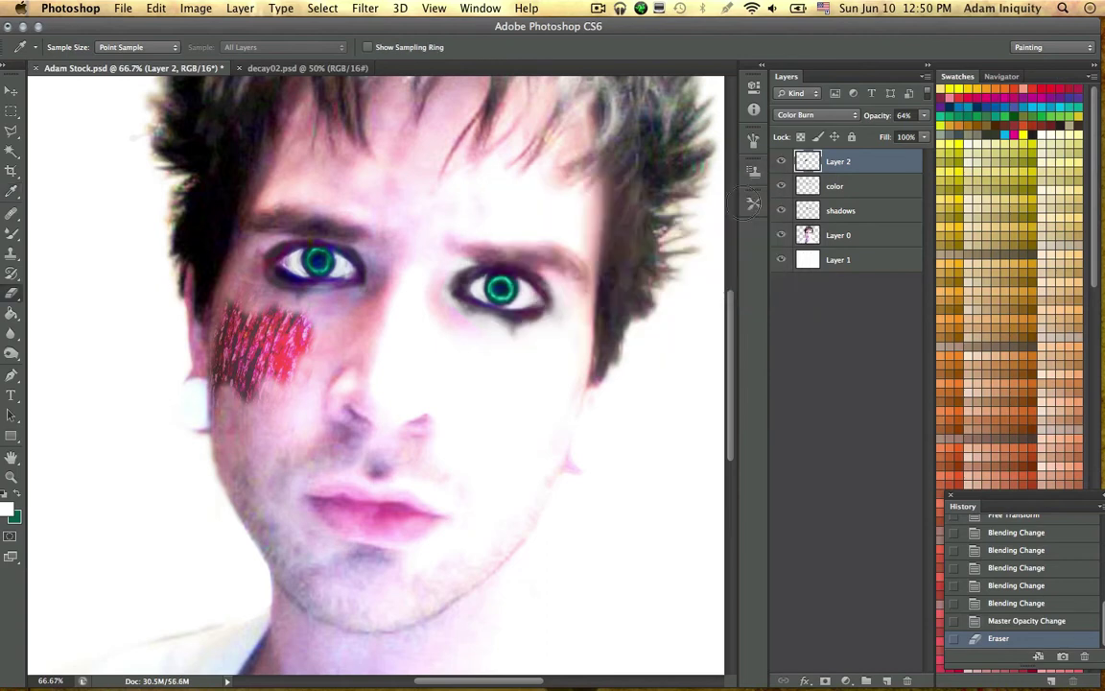
pyautogui.click(196, 8)
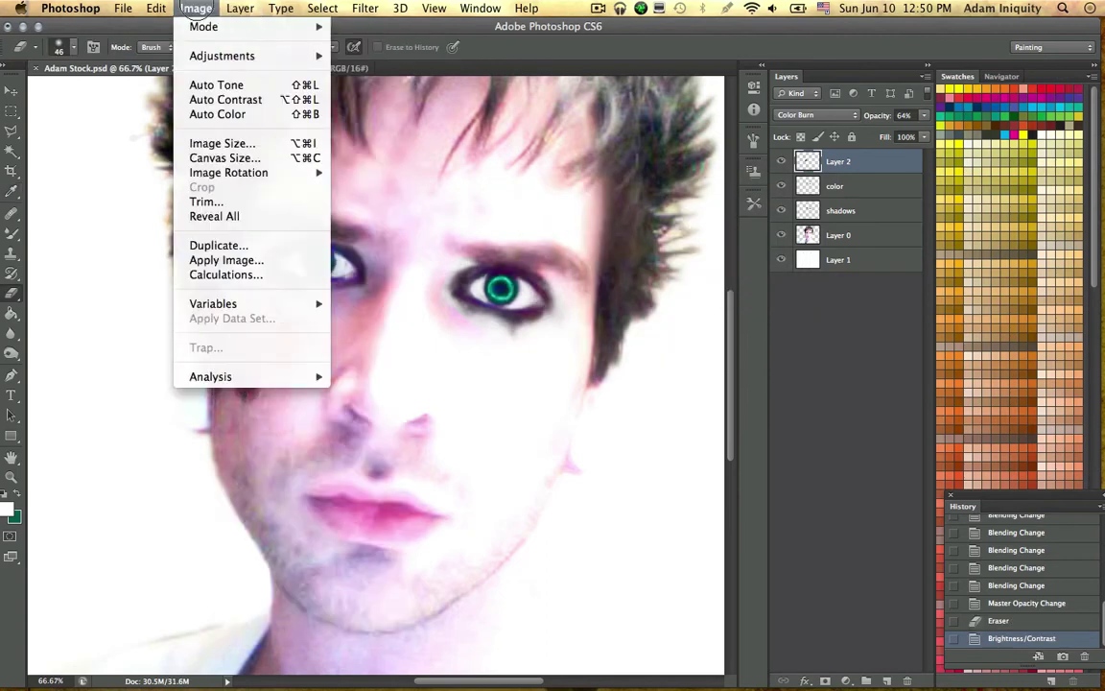
pyautogui.moveTo(240, 56)
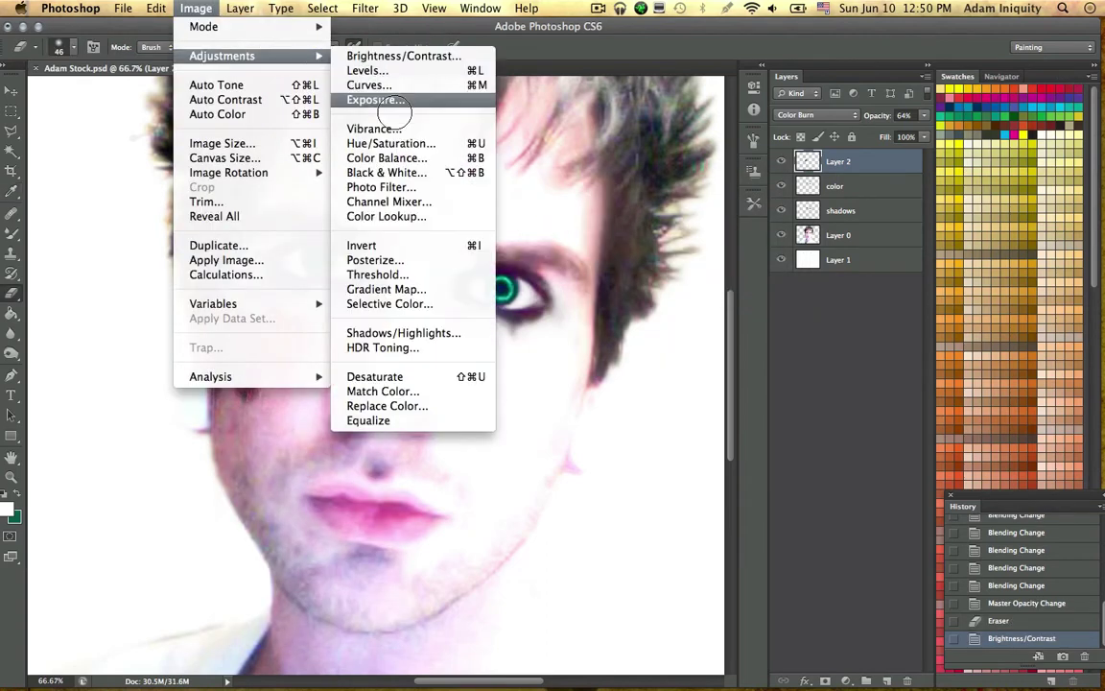
pyautogui.click(411, 142)
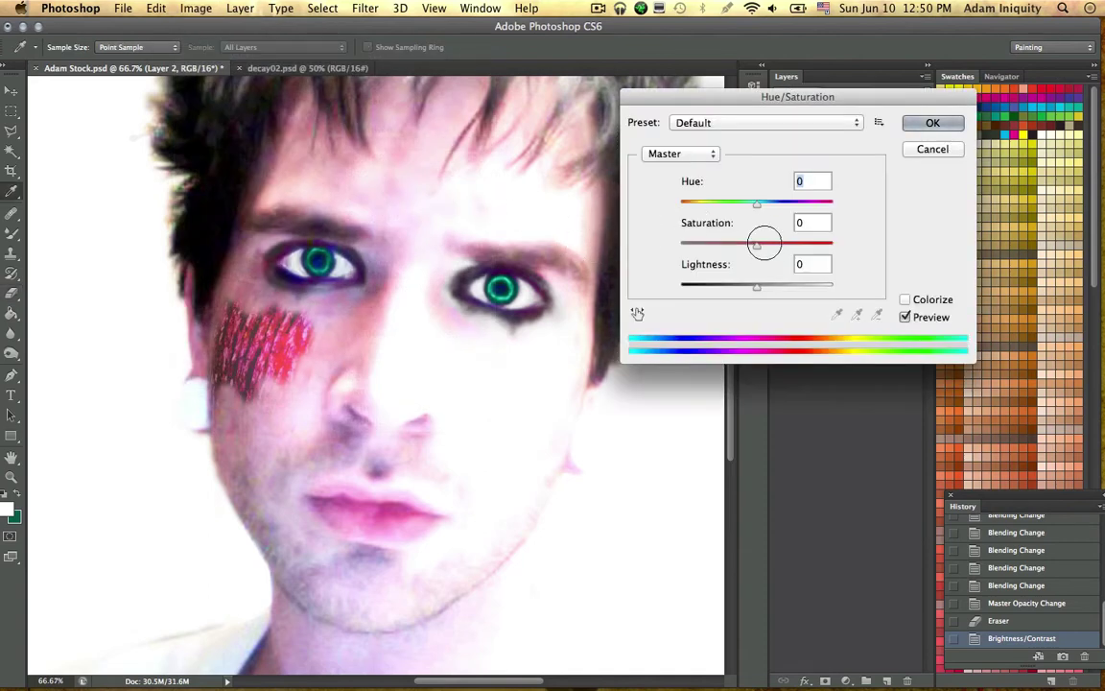
pyautogui.moveTo(765, 243); pyautogui.dragTo(790, 244)
pyautogui.moveTo(757, 205); pyautogui.dragTo(721, 203)
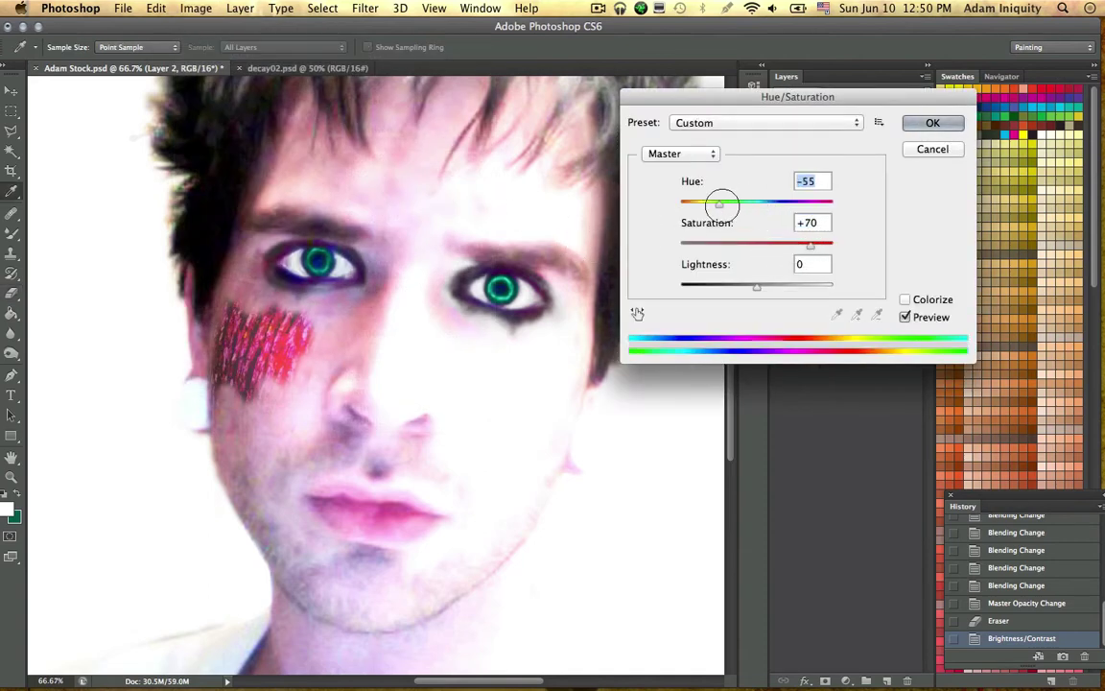
pyautogui.moveTo(757, 286); pyautogui.dragTo(780, 286)
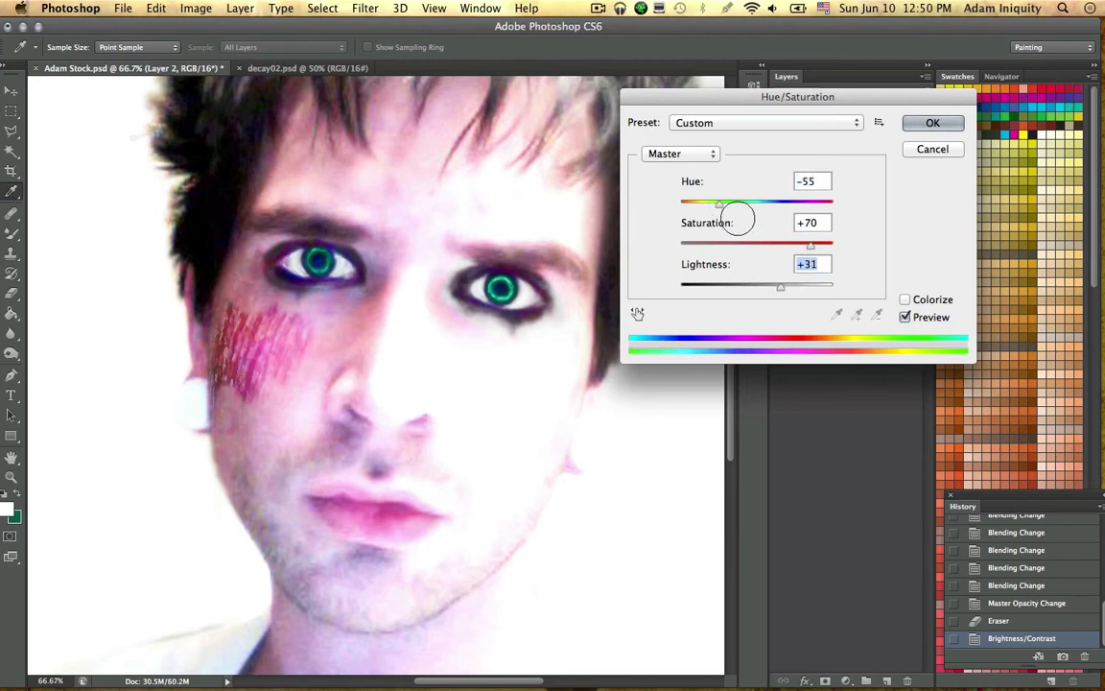
pyautogui.click(775, 244)
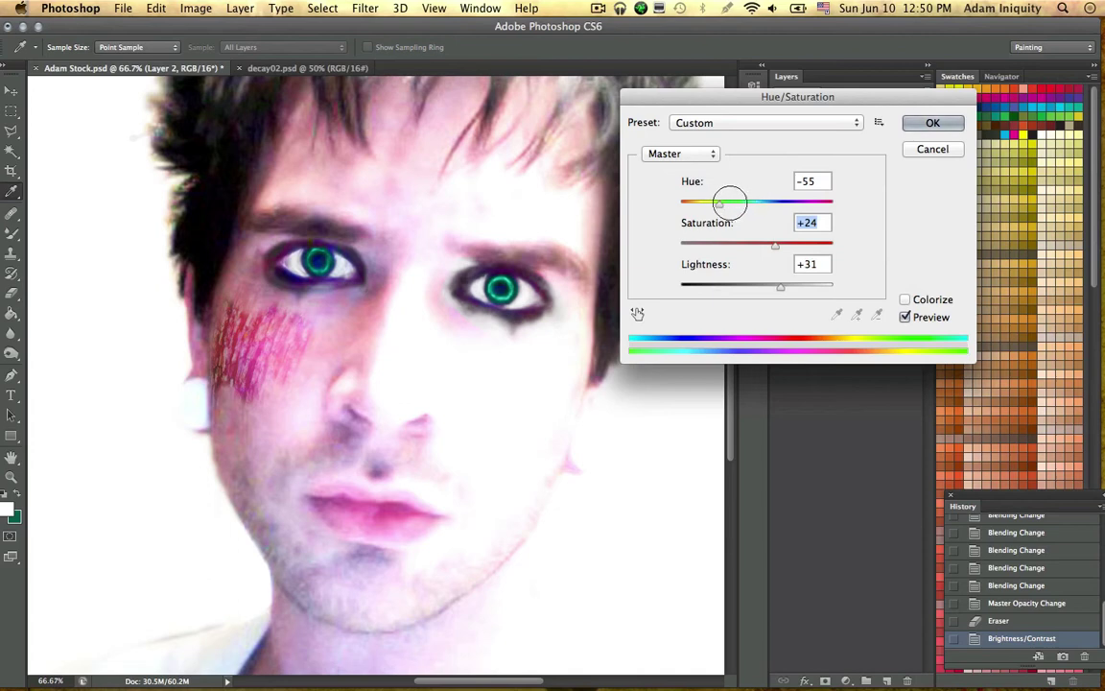
pyautogui.moveTo(722, 202); pyautogui.dragTo(622, 203)
pyautogui.moveTo(767, 246); pyautogui.dragTo(787, 286)
pyautogui.moveTo(801, 244)
pyautogui.mouseDown()
pyautogui.moveTo(785, 245)
pyautogui.moveTo(802, 241)
pyautogui.mouseUp()
pyautogui.moveTo(786, 286); pyautogui.dragTo(761, 289)
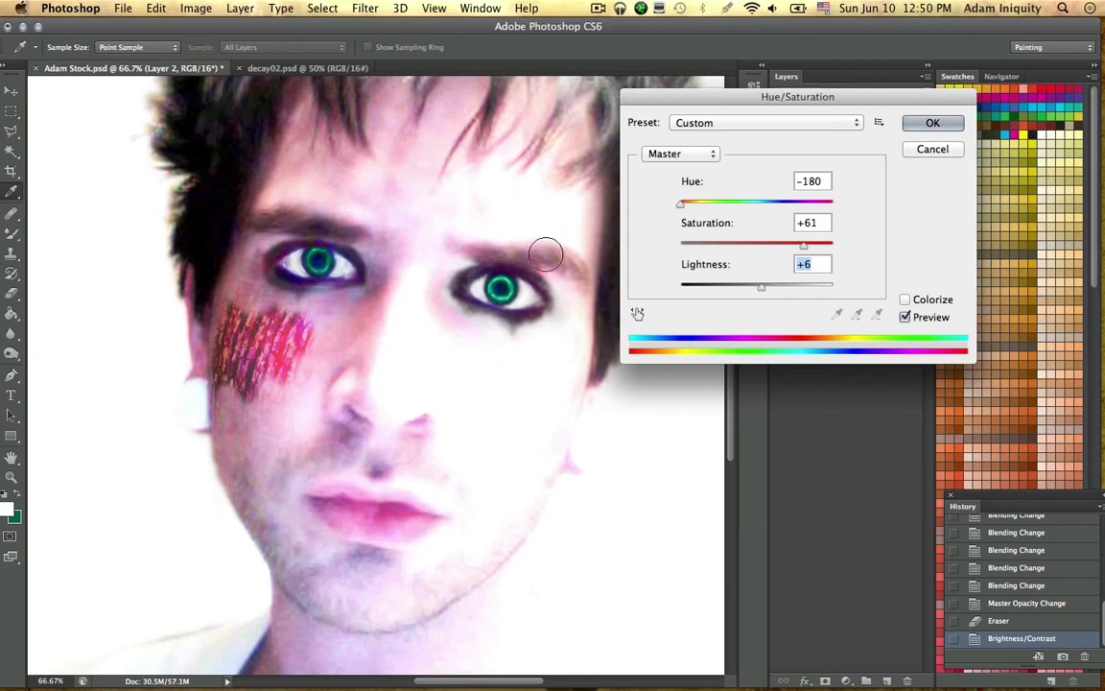
pyautogui.click(931, 149)
# Step: Burn the upper edge of the bark patch on Layer 2 using the Burn tool at 48 px
pyautogui.press('e')
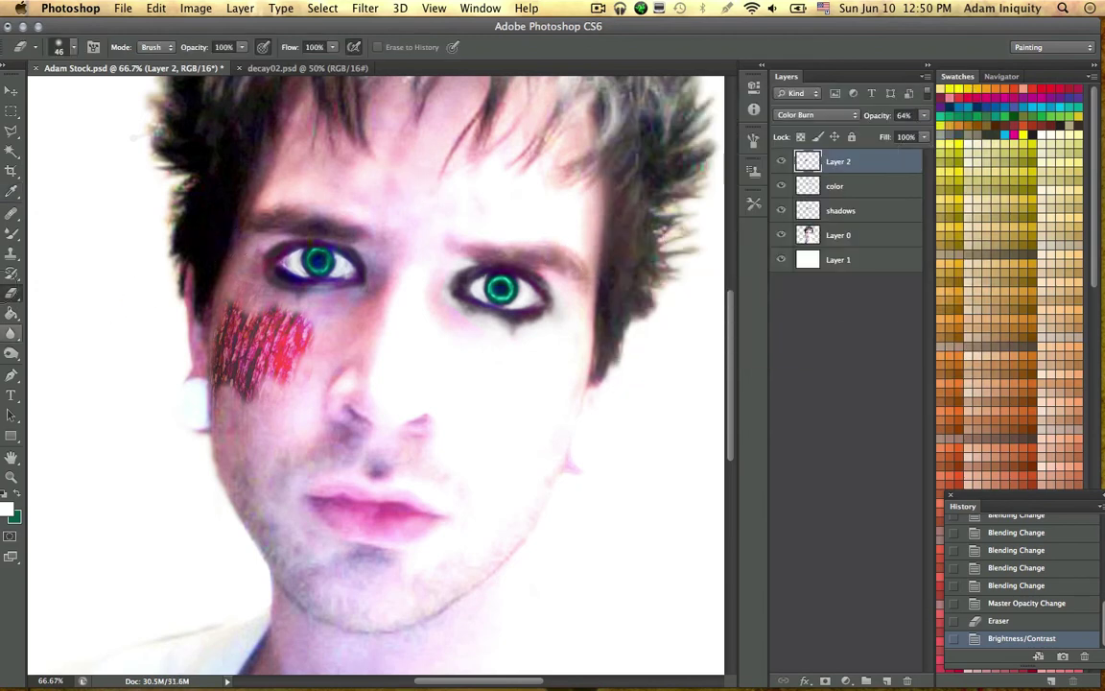
pyautogui.click(12, 354)
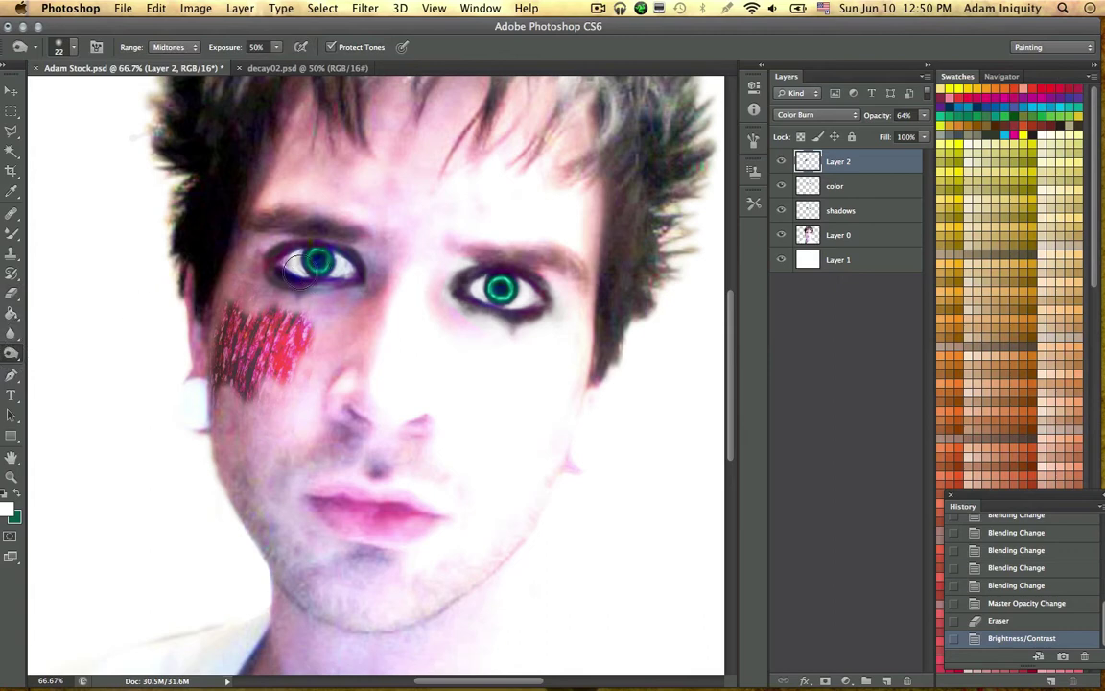
pyautogui.rightClick(231, 302)
pyautogui.moveTo(272, 336); pyautogui.dragTo(286, 336)
pyautogui.press('Return')
pyautogui.click(253, 319)
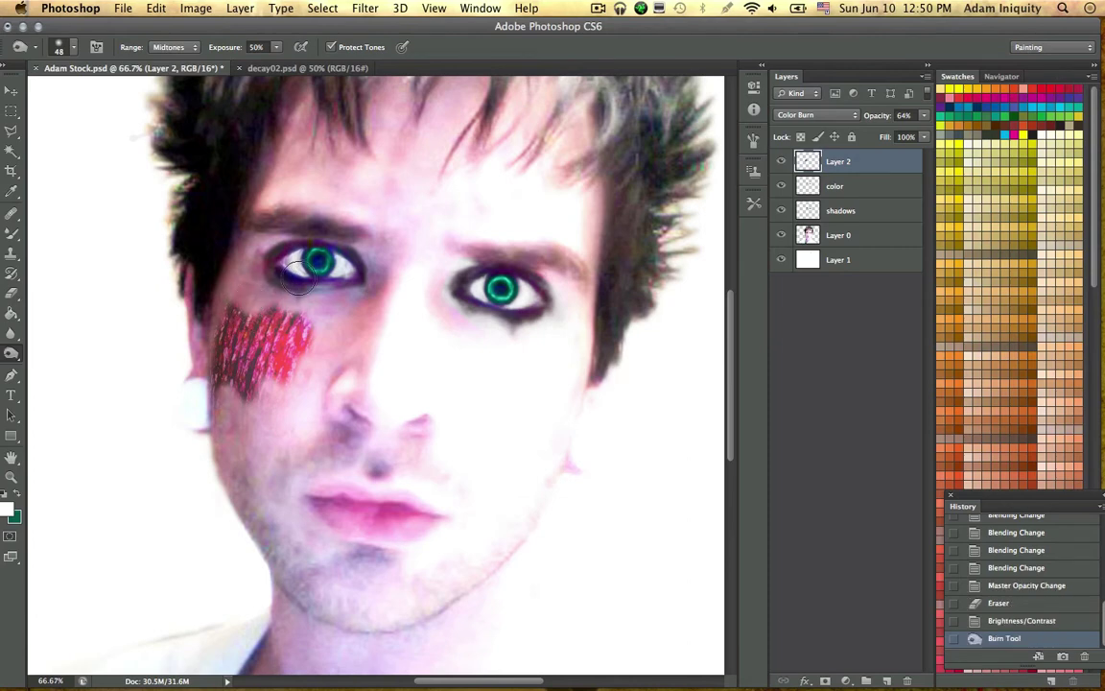
pyautogui.click(303, 302)
# Step: Burn the cheek skin around the bark patch on Layer 0 to give the wound dark and deep red edges
pyautogui.click(838, 235)
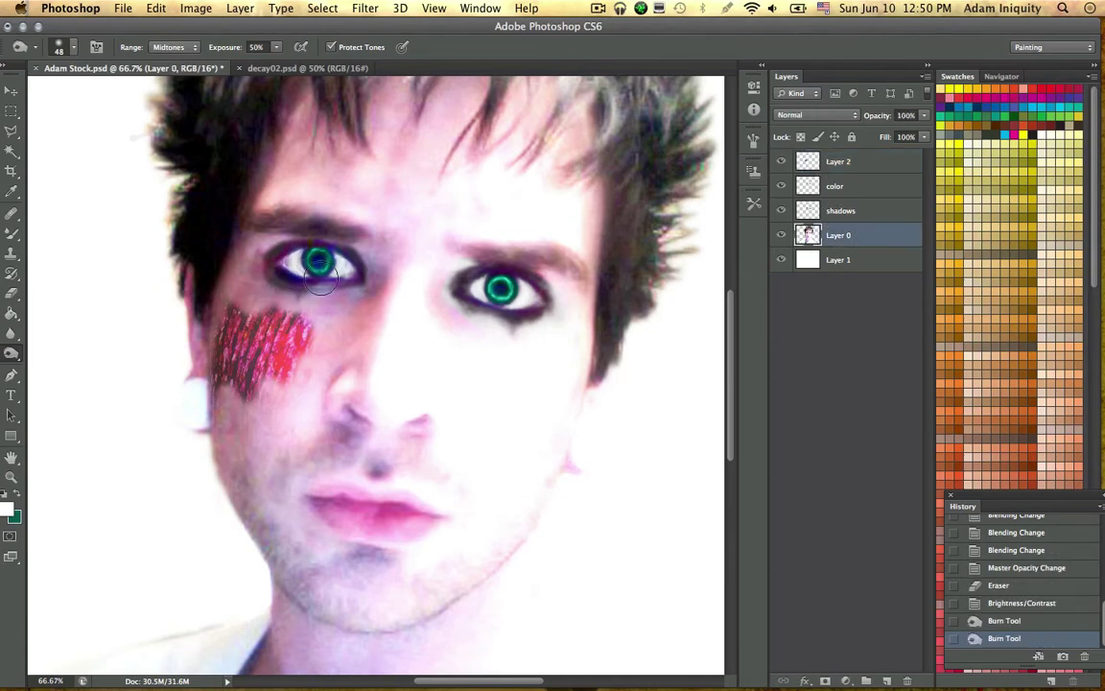
pyautogui.moveTo(240, 247)
pyautogui.mouseDown()
pyautogui.moveTo(209, 286)
pyautogui.moveTo(235, 314)
pyautogui.moveTo(196, 274)
pyautogui.moveTo(187, 351)
pyautogui.moveTo(219, 379)
pyautogui.moveTo(254, 312)
pyautogui.moveTo(277, 309)
pyautogui.moveTo(280, 284)
pyautogui.moveTo(294, 382)
pyautogui.moveTo(320, 320)
pyautogui.moveTo(304, 385)
pyautogui.moveTo(298, 331)
pyautogui.moveTo(319, 326)
pyautogui.mouseUp()
pyautogui.click(238, 313)
pyautogui.click(264, 307)
pyautogui.click(309, 326)
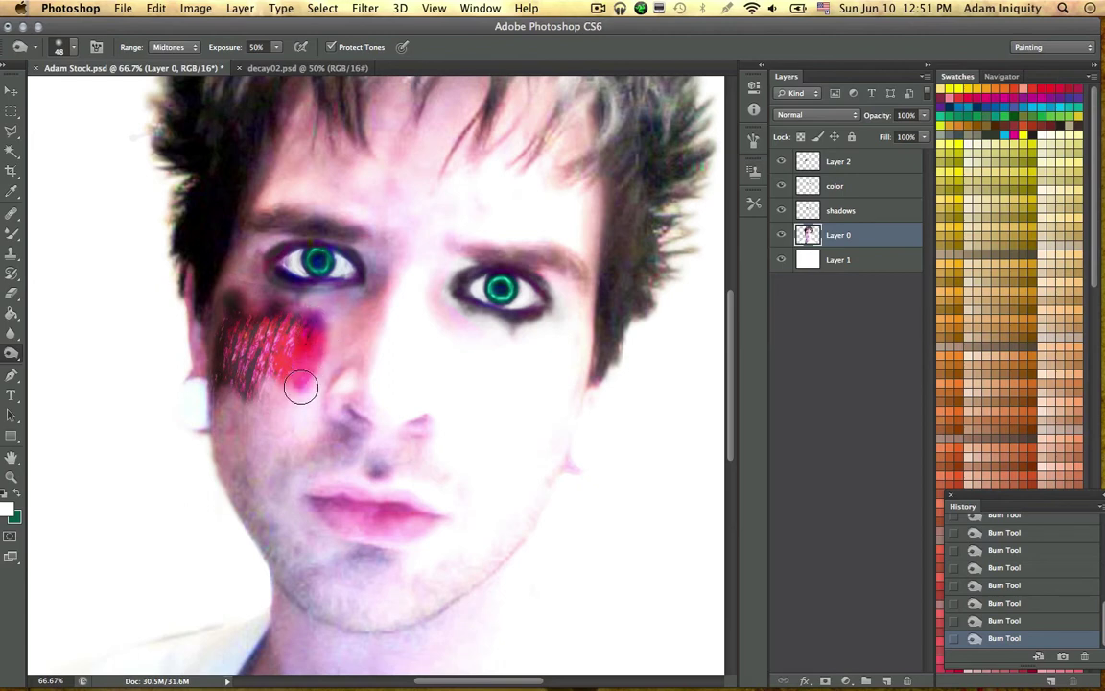
pyautogui.moveTo(300, 386)
pyautogui.mouseDown()
pyautogui.moveTo(290, 309)
pyautogui.moveTo(279, 334)
pyautogui.moveTo(309, 366)
pyautogui.mouseUp()
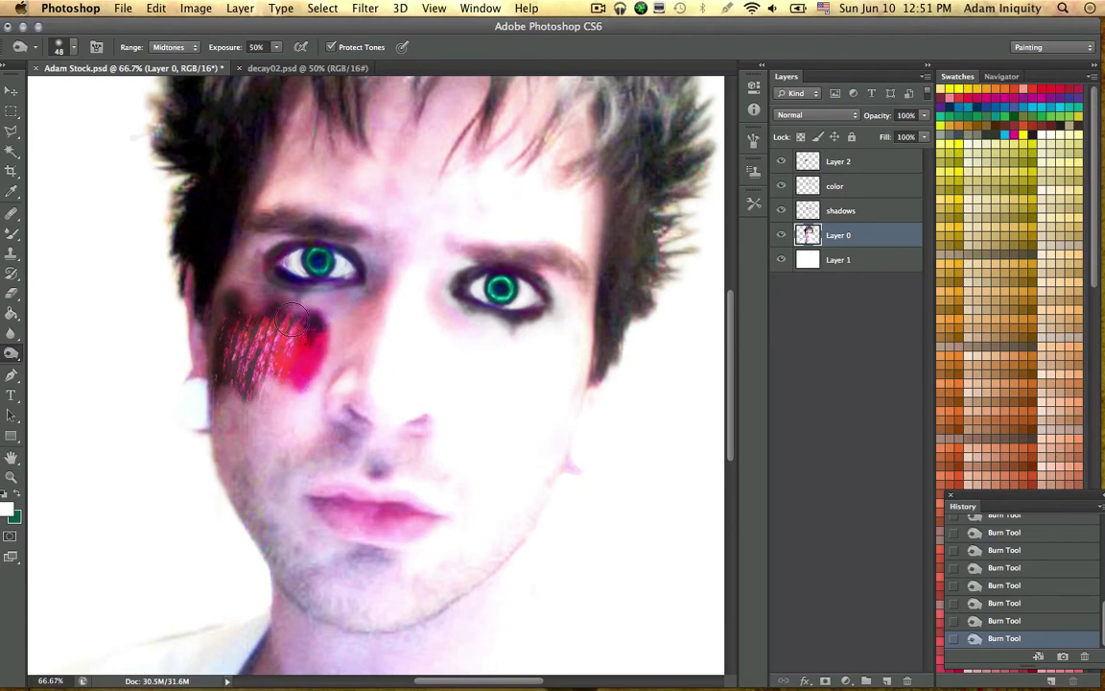
pyautogui.moveTo(291, 318)
pyautogui.mouseDown()
pyautogui.moveTo(287, 376)
pyautogui.moveTo(256, 404)
pyautogui.moveTo(275, 375)
pyautogui.moveTo(293, 393)
pyautogui.moveTo(311, 377)
pyautogui.moveTo(258, 399)
pyautogui.moveTo(241, 386)
pyautogui.moveTo(218, 404)
pyautogui.moveTo(226, 432)
pyautogui.moveTo(227, 387)
pyautogui.moveTo(219, 412)
pyautogui.moveTo(261, 412)
pyautogui.moveTo(222, 399)
pyautogui.moveTo(258, 422)
pyautogui.moveTo(290, 394)
pyautogui.moveTo(303, 402)
pyautogui.moveTo(322, 378)
pyautogui.moveTo(323, 341)
pyautogui.mouseUp()
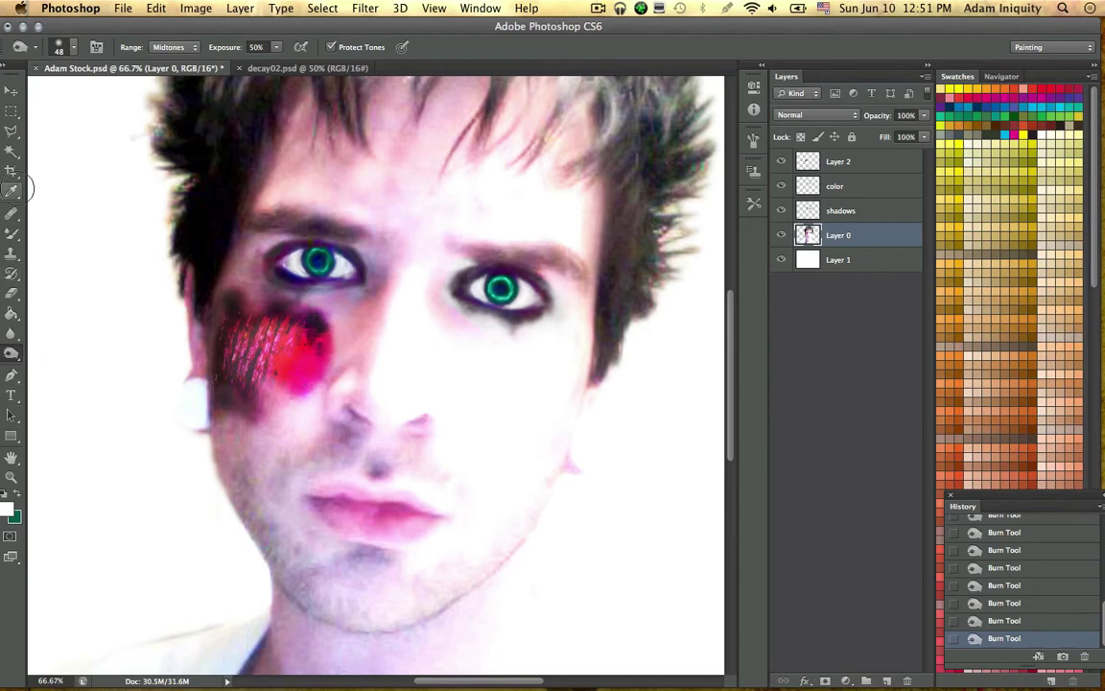
# Step: Blend black strokes into the wound's inner edge and center on Layer 0 with the Mixer Brush
pyautogui.click(11, 232)
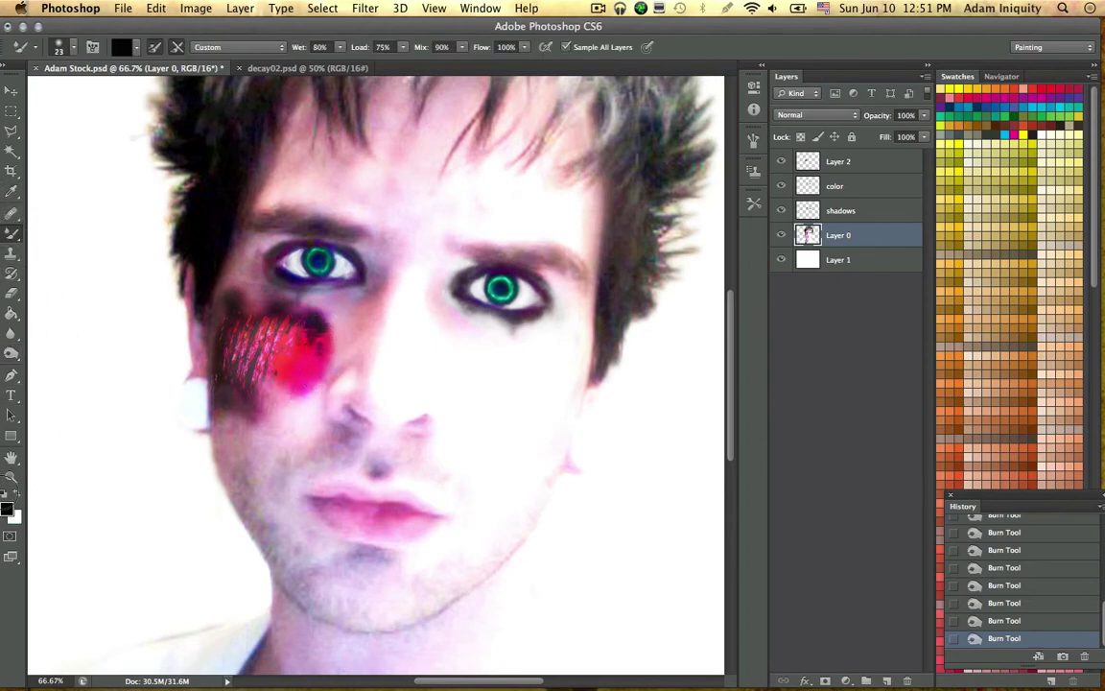
pyautogui.moveTo(295, 367); pyautogui.dragTo(295, 396)
pyautogui.moveTo(316, 302); pyautogui.dragTo(306, 397)
pyautogui.moveTo(303, 307)
pyautogui.mouseDown()
pyautogui.moveTo(289, 382)
pyautogui.moveTo(247, 352)
pyautogui.mouseUp()
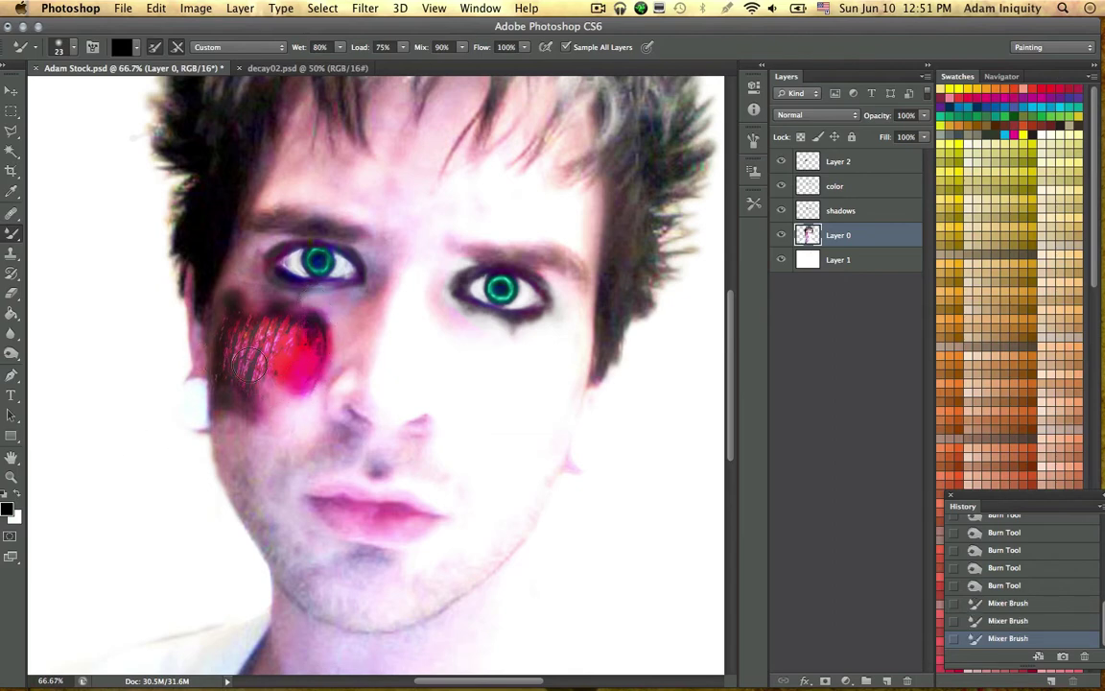
# Step: Paint soft black around the wound's rim on Layer 0 with the 34 px regular Brush at 54% opacity
pyautogui.click(12, 234)
pyautogui.click(55, 228)
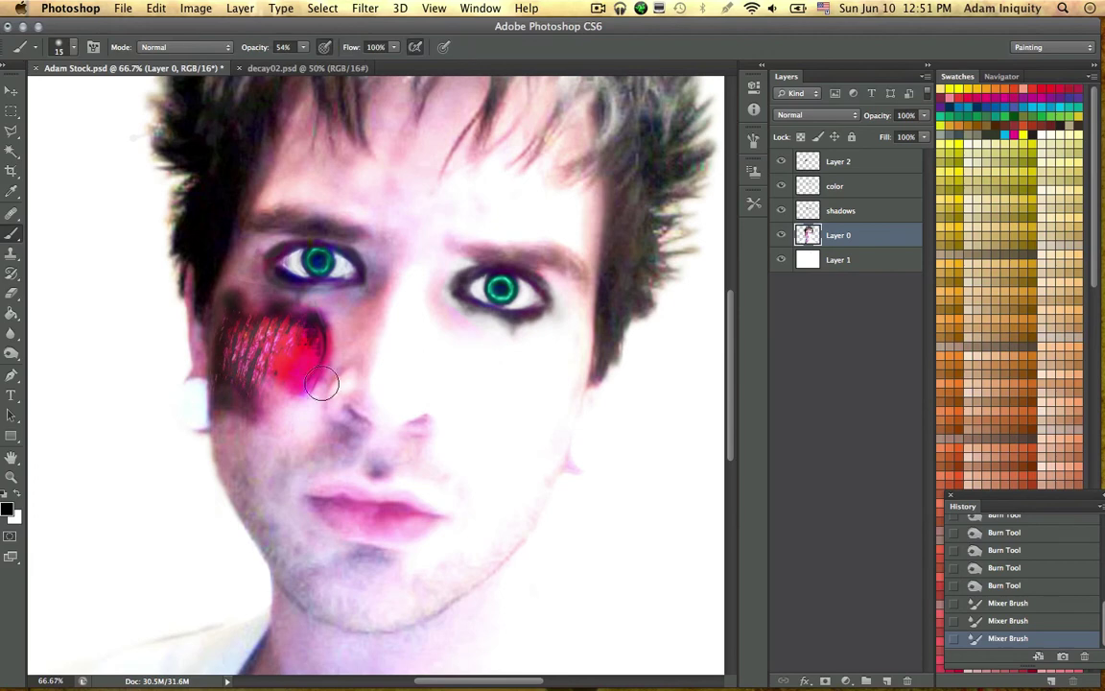
pyautogui.rightClick(306, 353)
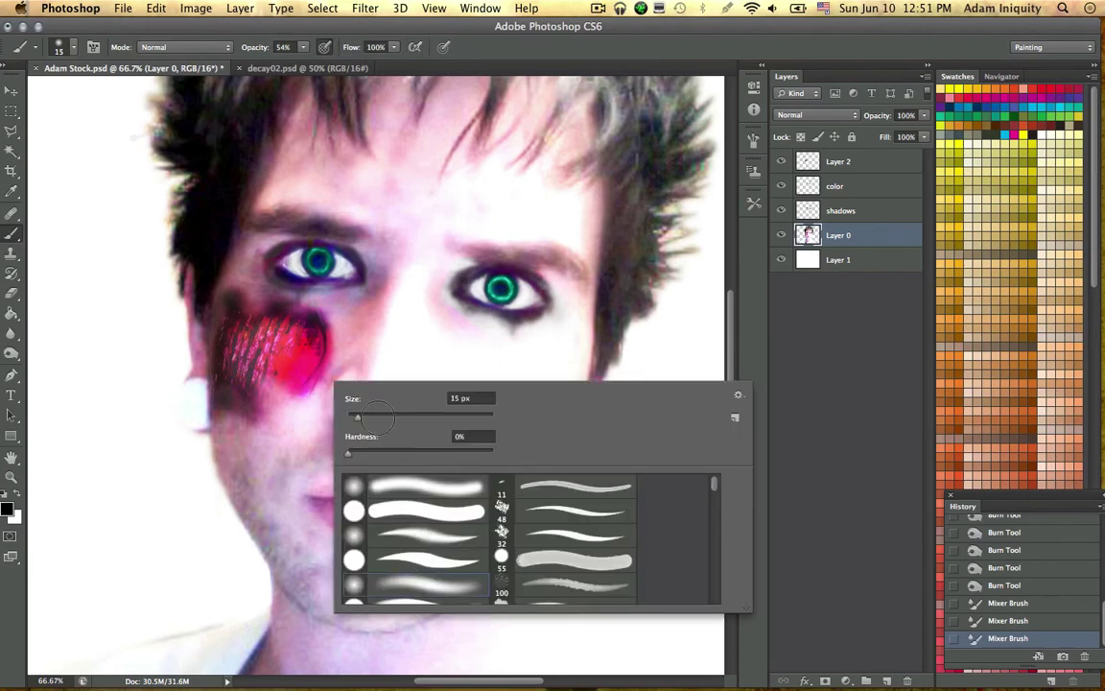
pyautogui.click(371, 416)
pyautogui.moveTo(318, 313)
pyautogui.mouseDown()
pyautogui.moveTo(320, 348)
pyautogui.moveTo(300, 386)
pyautogui.moveTo(314, 359)
pyautogui.moveTo(306, 328)
pyautogui.moveTo(319, 356)
pyautogui.moveTo(303, 384)
pyautogui.mouseUp()
pyautogui.moveTo(322, 353); pyautogui.dragTo(305, 382)
pyautogui.moveTo(324, 355)
pyautogui.mouseDown()
pyautogui.moveTo(295, 390)
pyautogui.moveTo(271, 381)
pyautogui.moveTo(266, 393)
pyautogui.moveTo(299, 397)
pyautogui.moveTo(268, 384)
pyautogui.moveTo(260, 399)
pyautogui.moveTo(306, 397)
pyautogui.moveTo(273, 384)
pyautogui.moveTo(254, 403)
pyautogui.moveTo(236, 402)
pyautogui.moveTo(190, 386)
pyautogui.mouseUp()
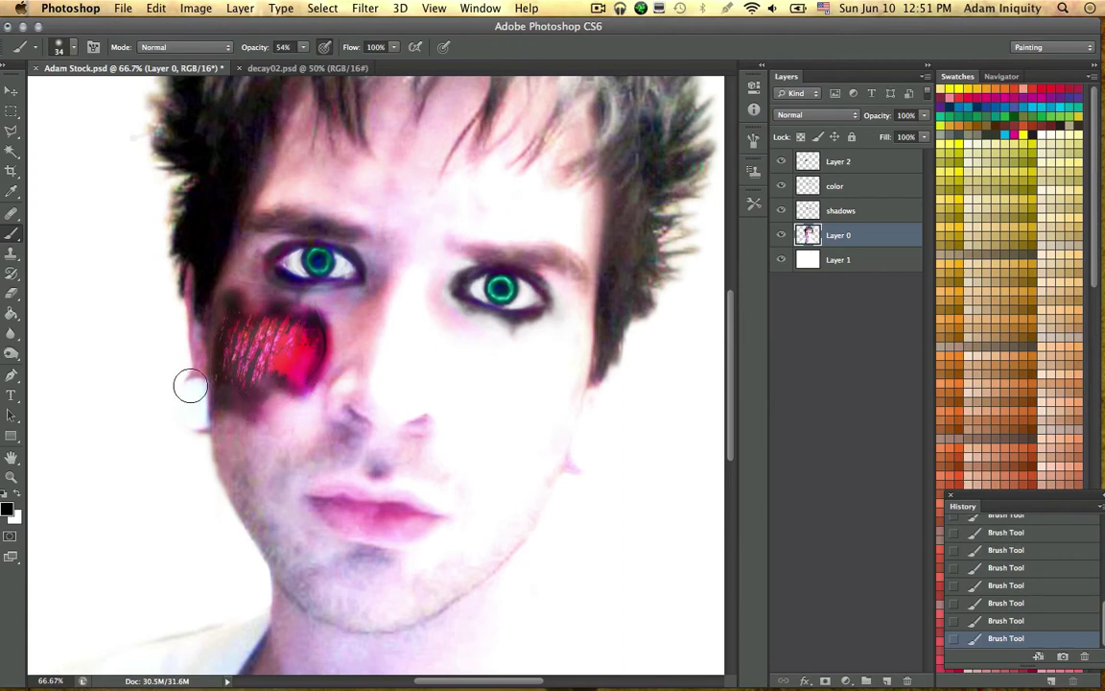
pyautogui.moveTo(247, 304)
pyautogui.mouseDown()
pyautogui.moveTo(347, 326)
pyautogui.moveTo(297, 391)
pyautogui.mouseUp()
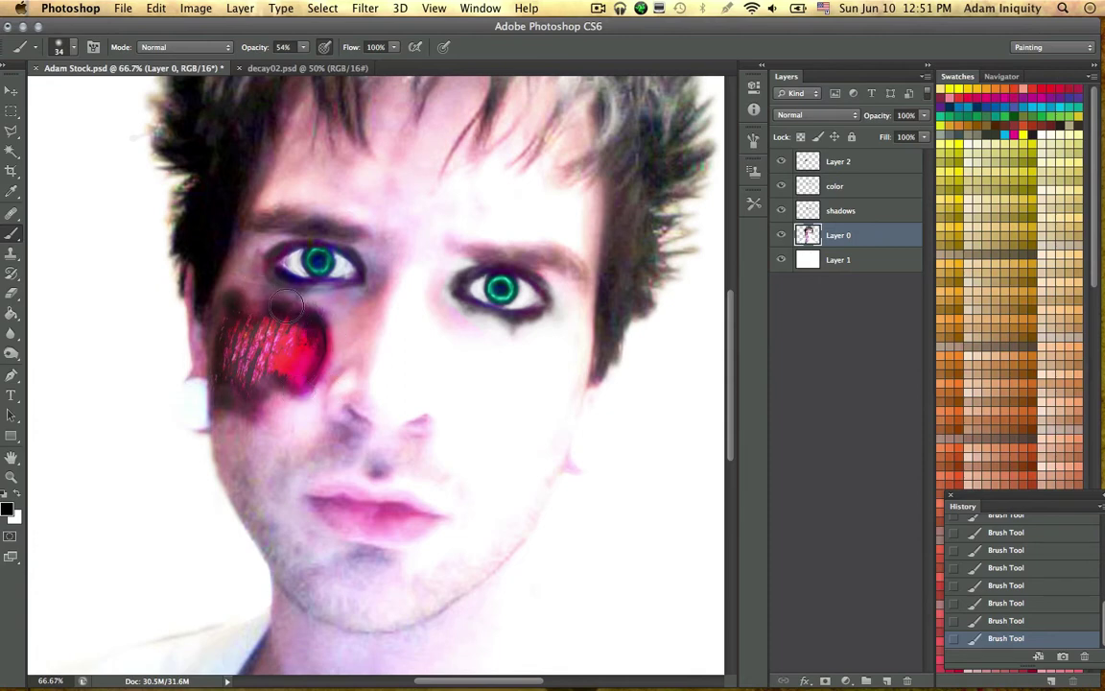
# Step: Paint more black around the cheek wound on Layer 0, and set Layer 2's opacity to 60%
pyautogui.moveTo(303, 314)
pyautogui.mouseDown()
pyautogui.moveTo(261, 316)
pyautogui.moveTo(246, 295)
pyautogui.moveTo(222, 302)
pyautogui.moveTo(219, 386)
pyautogui.moveTo(228, 305)
pyautogui.mouseUp()
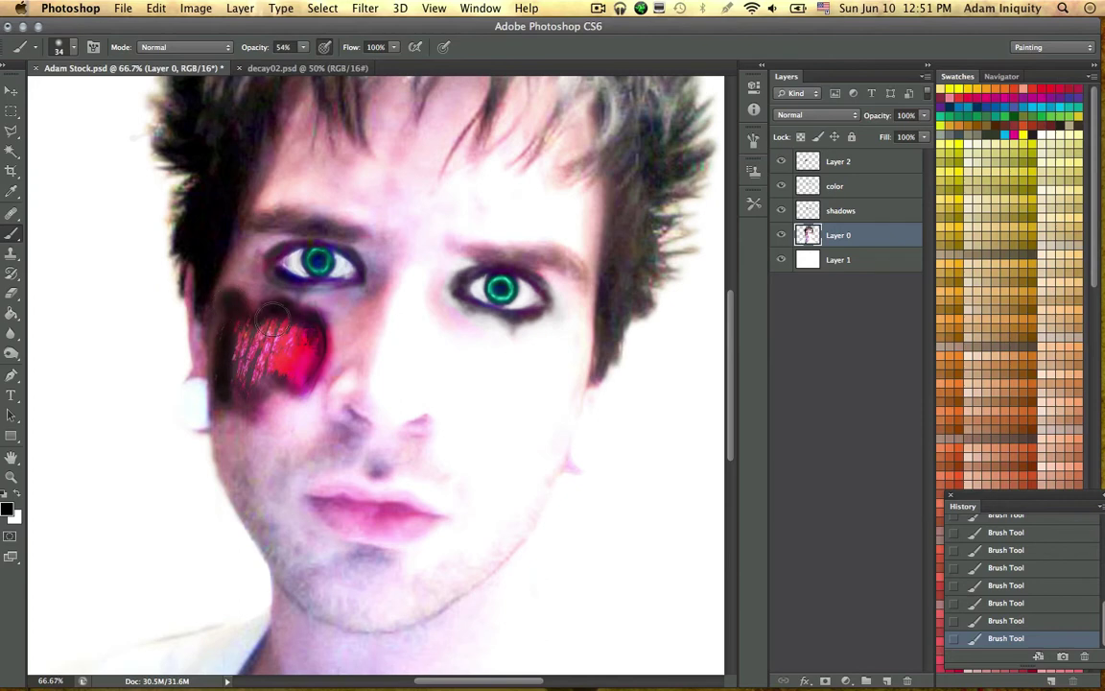
pyautogui.moveTo(268, 384); pyautogui.dragTo(279, 395)
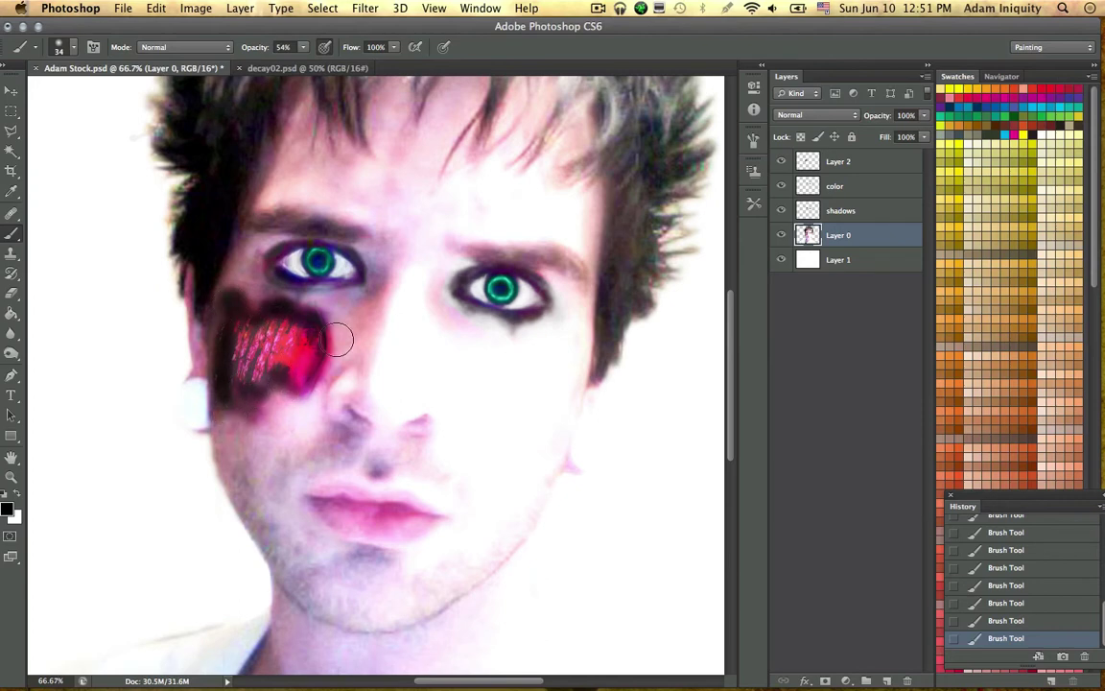
pyautogui.click(880, 161)
pyautogui.click(923, 115)
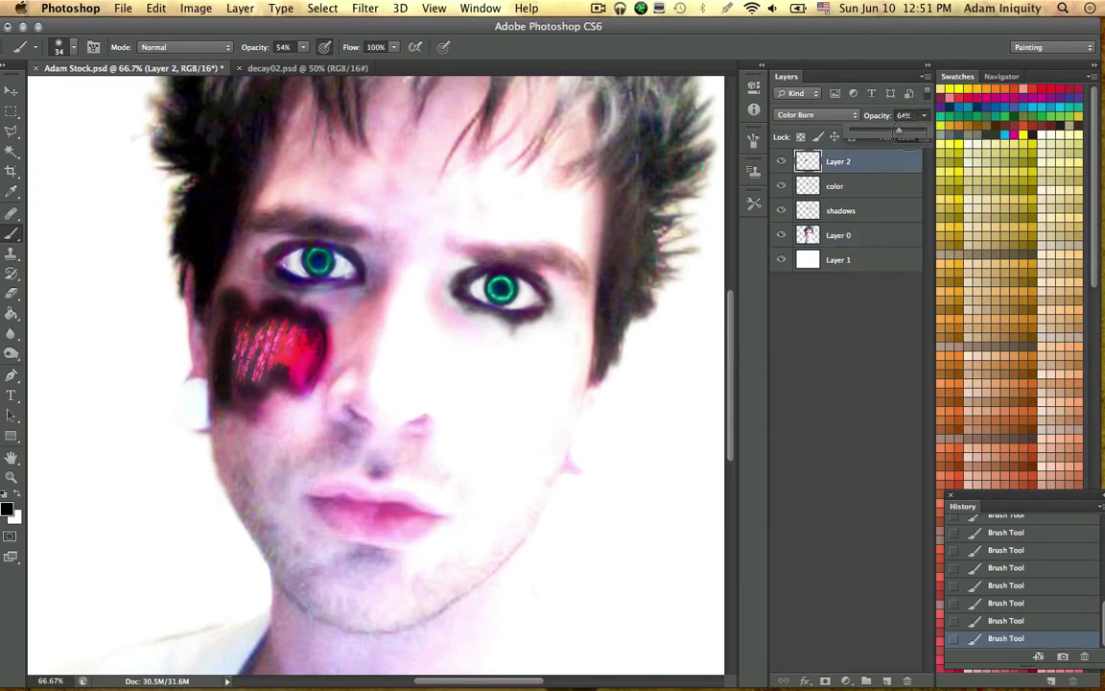
pyautogui.moveTo(898, 129)
pyautogui.mouseDown()
pyautogui.moveTo(909, 129)
pyautogui.moveTo(895, 131)
pyautogui.mouseUp()
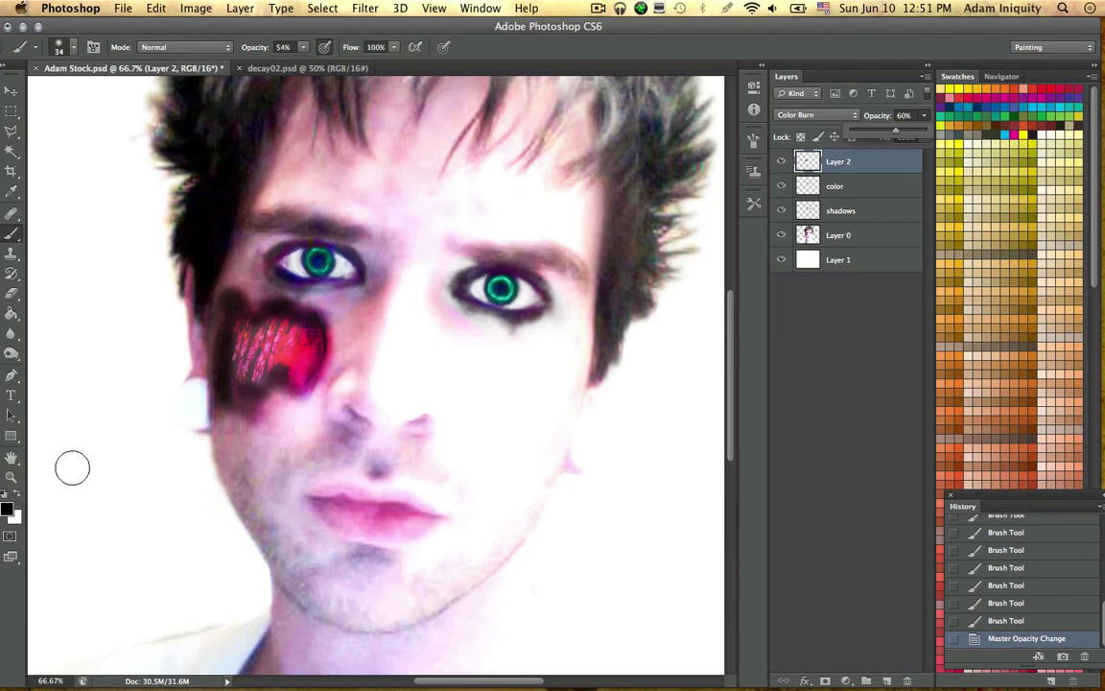
# Step: Smear the upper outer edge of the cheek wound on Layer 2 with the Mixer Brush in black
pyautogui.click(11, 233)
pyautogui.click(81, 272)
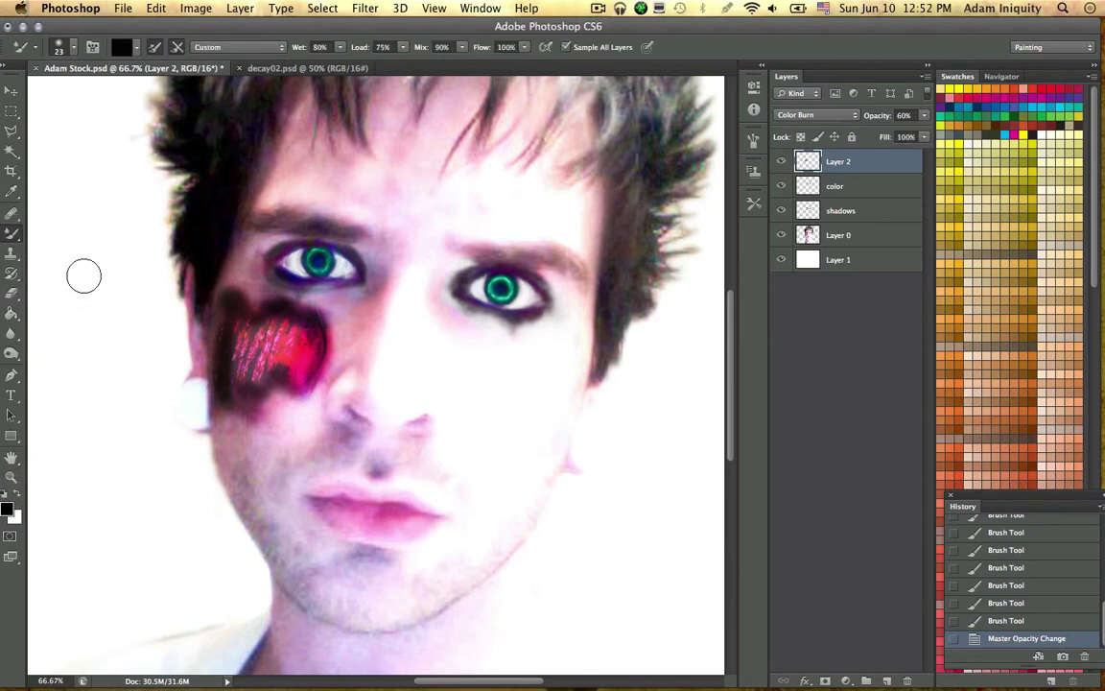
pyautogui.moveTo(207, 274); pyautogui.dragTo(220, 288)
pyautogui.click(247, 305)
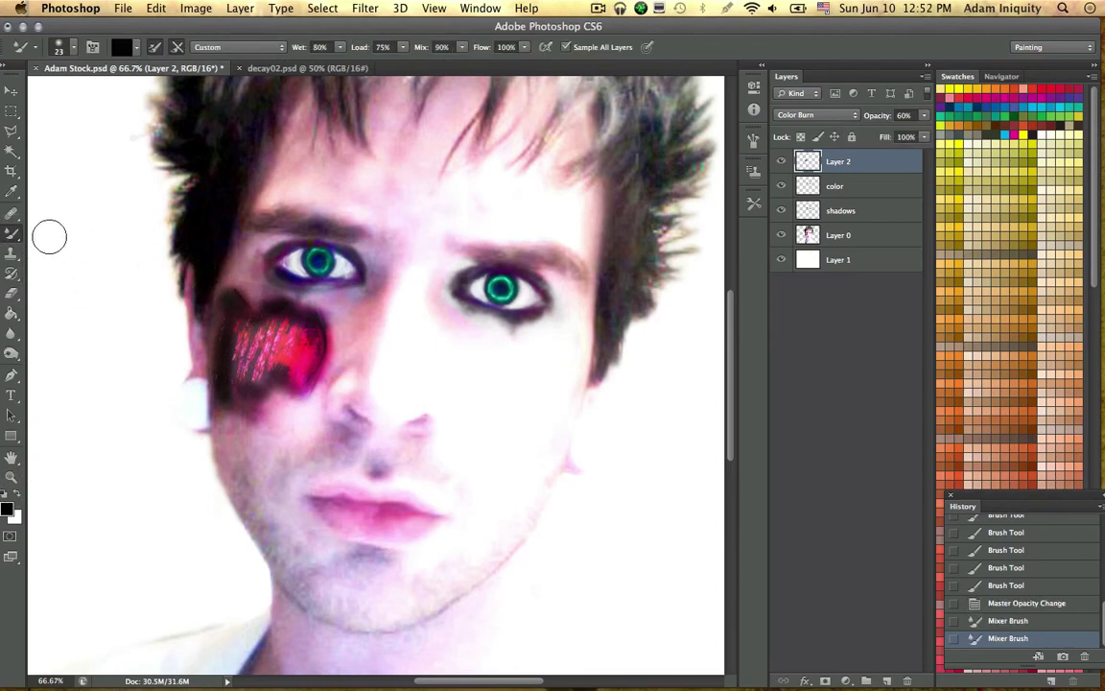
# Step: Set the Mixer Brush to 62 px with white as foreground colour and smear the wound's lower edge, undoing and redoing strokes to compare
pyautogui.rightClick(50, 230)
pyautogui.moveTo(79, 260); pyautogui.dragTo(106, 260)
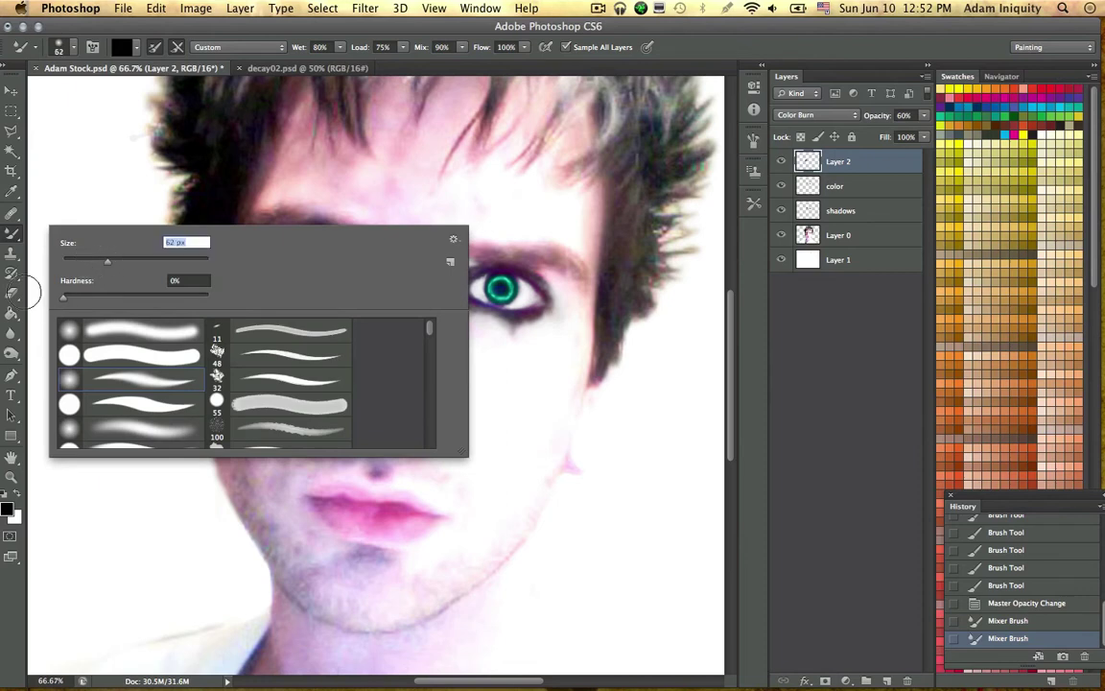
pyautogui.click(17, 493)
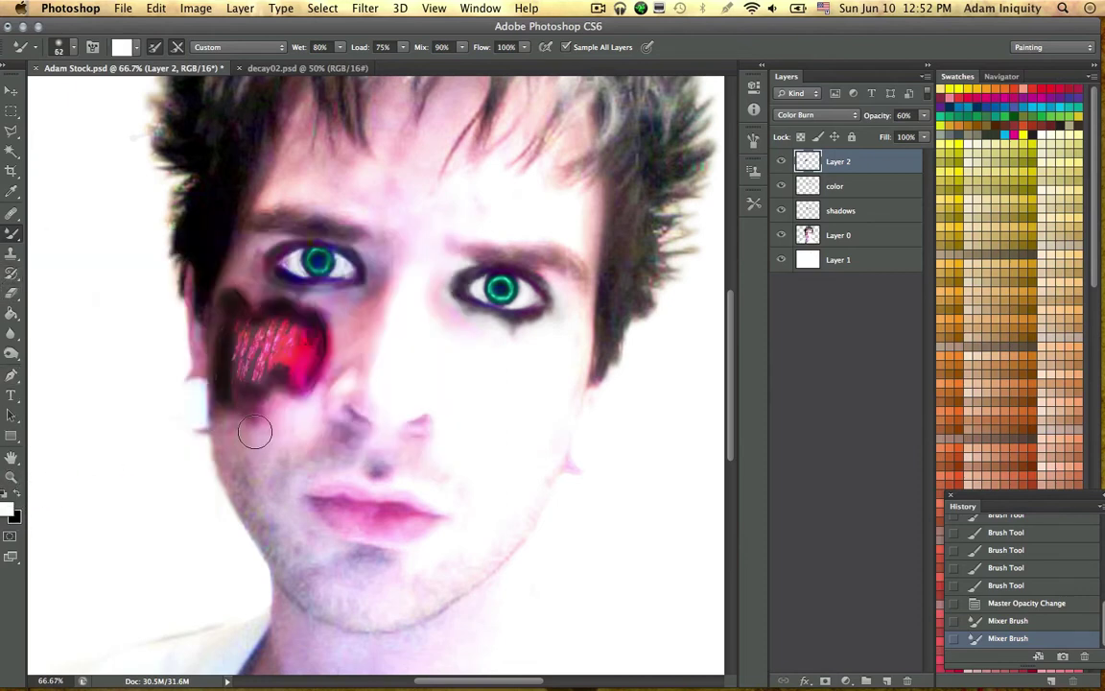
pyautogui.moveTo(264, 406); pyautogui.dragTo(283, 397)
pyautogui.click(285, 397)
pyautogui.click(288, 400)
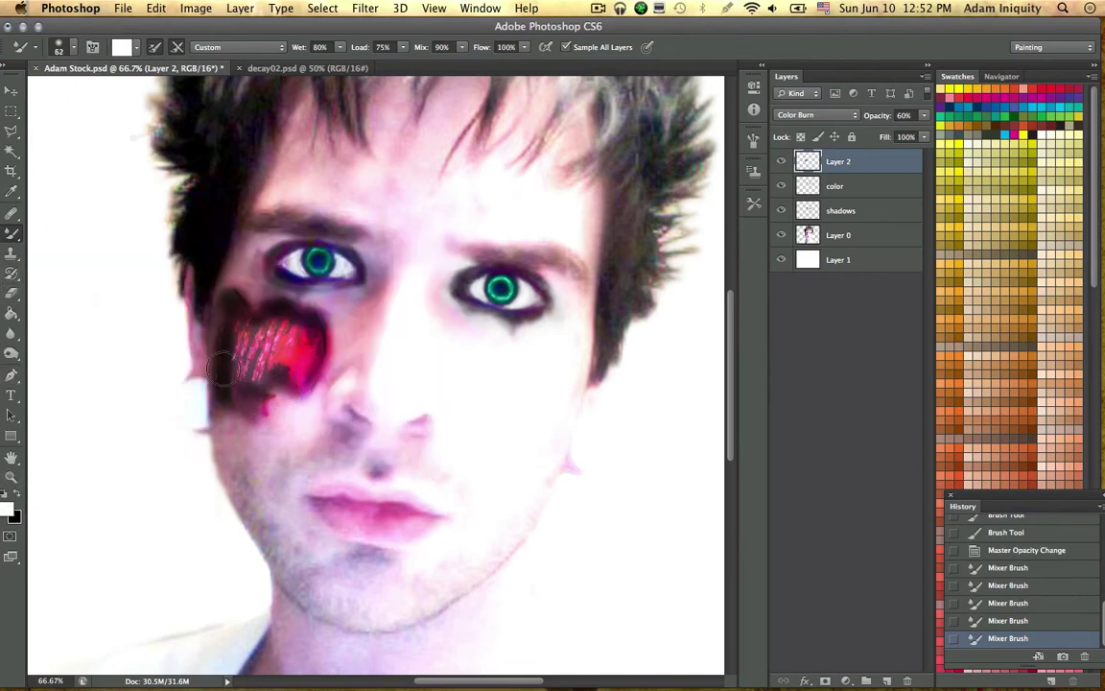
pyautogui.press('super+z')
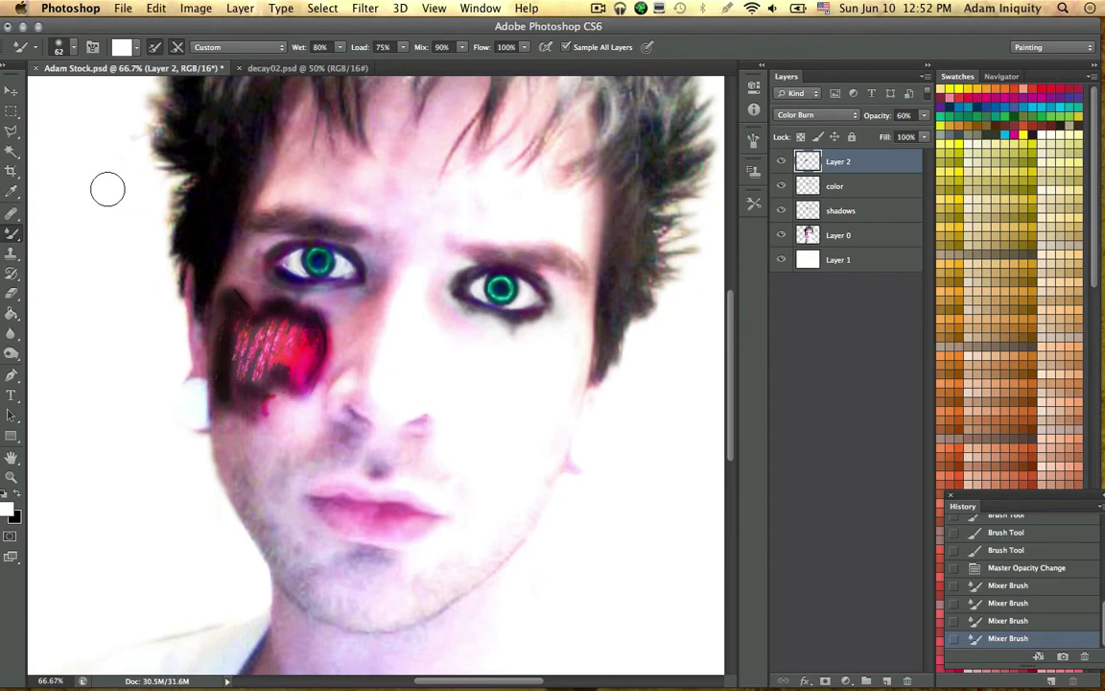
pyautogui.press('shift+super+z')
pyautogui.press('shift+super+z')
# Step: Clone-stamp nearby skin along the wound's lower edge on Layer 0 to clean up the smudges
pyautogui.click(12, 252)
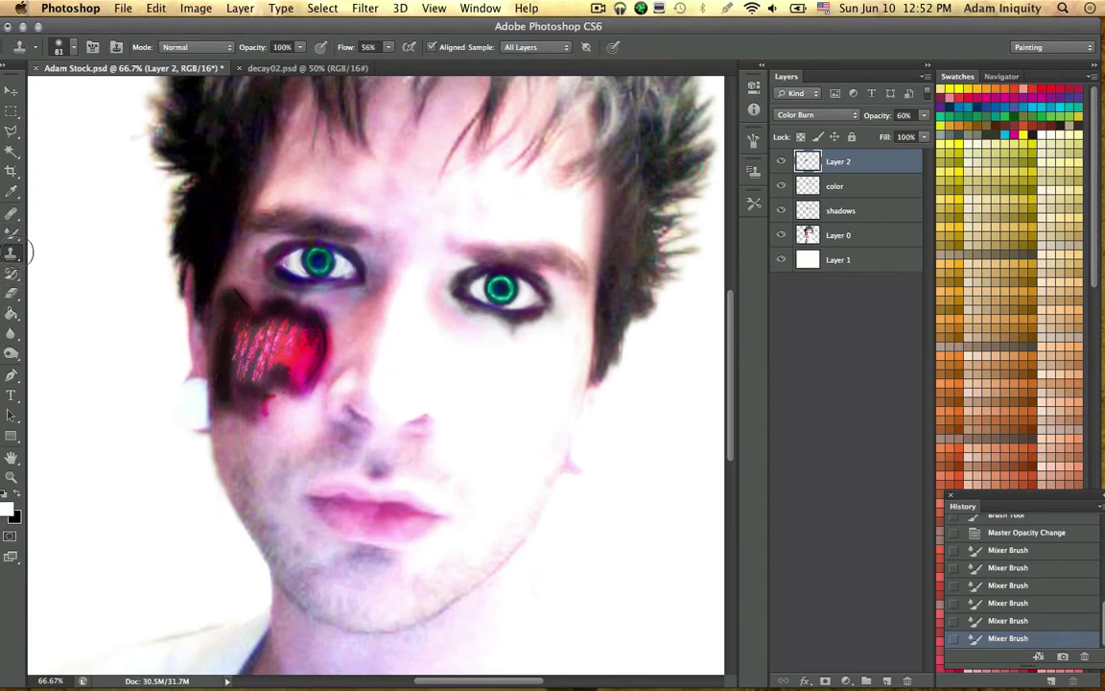
pyautogui.click(72, 249)
pyautogui.click(853, 235)
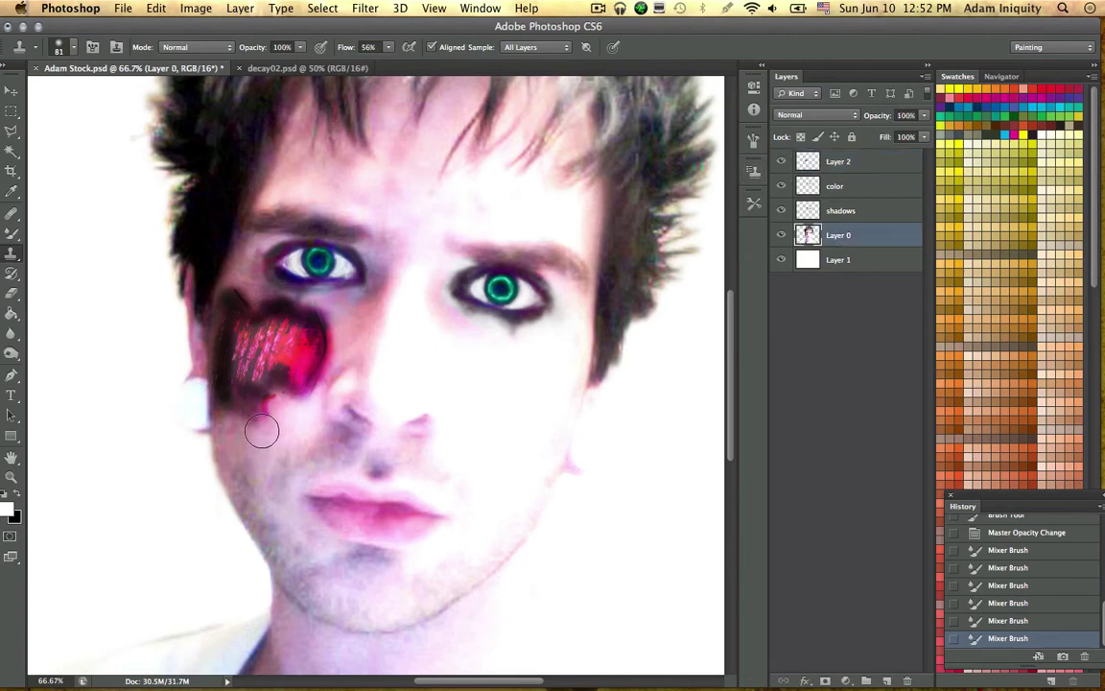
pyautogui.moveTo(269, 404)
pyautogui.mouseDown()
pyautogui.moveTo(234, 424)
pyautogui.moveTo(234, 444)
pyautogui.moveTo(244, 445)
pyautogui.moveTo(258, 400)
pyautogui.mouseUp()
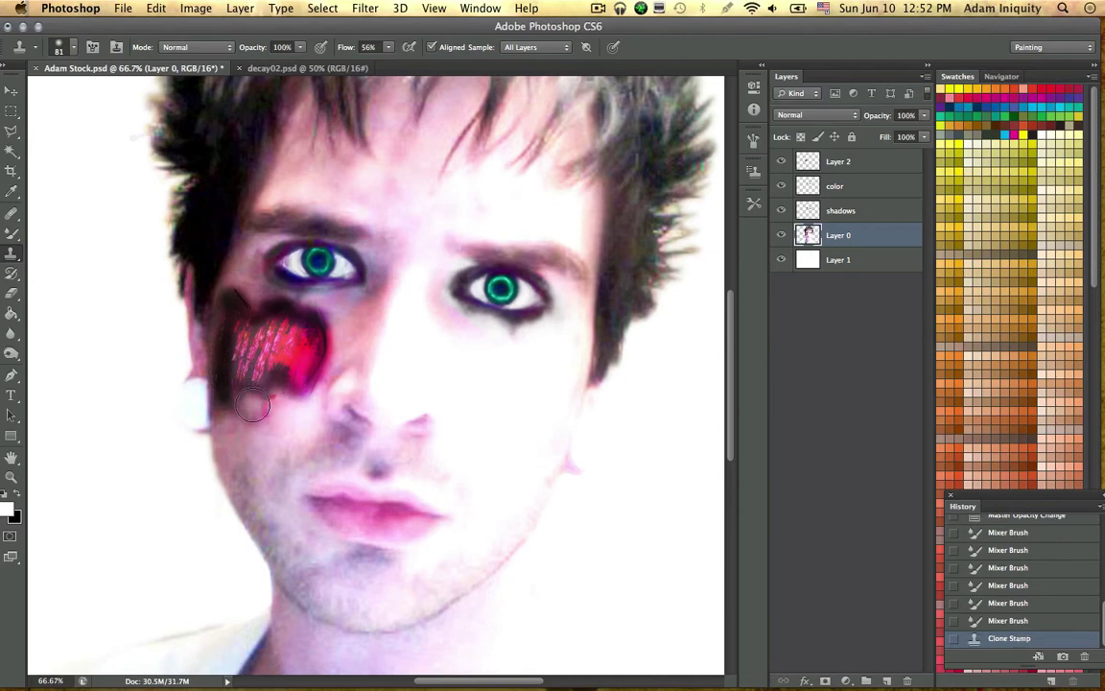
pyautogui.click(253, 406)
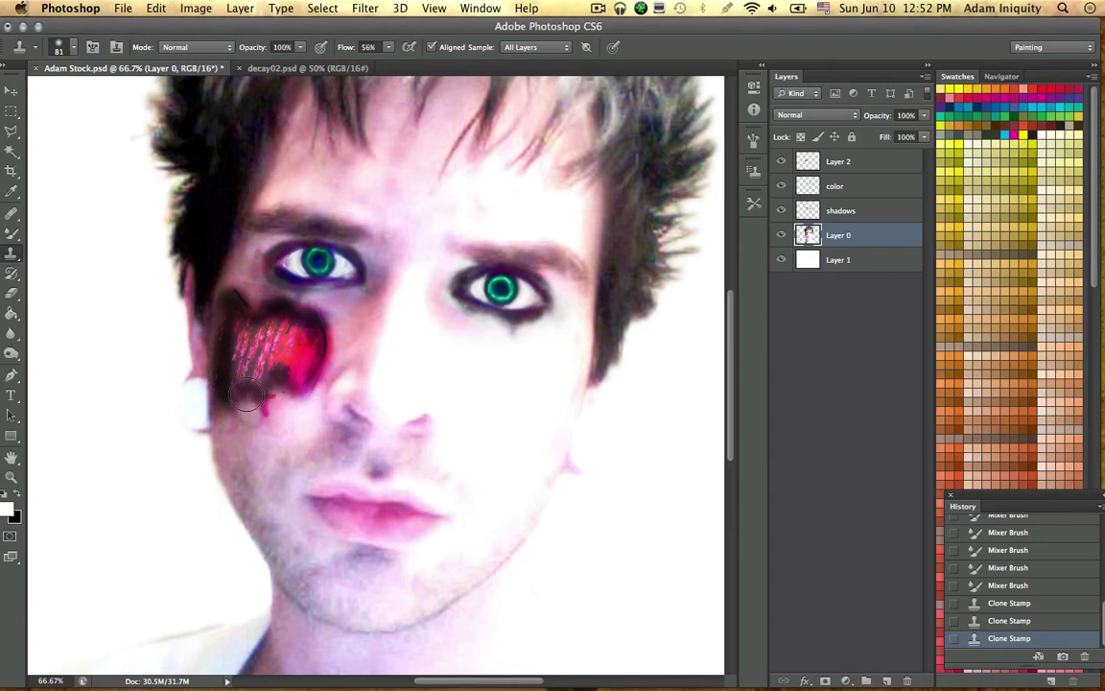
pyautogui.click(274, 390)
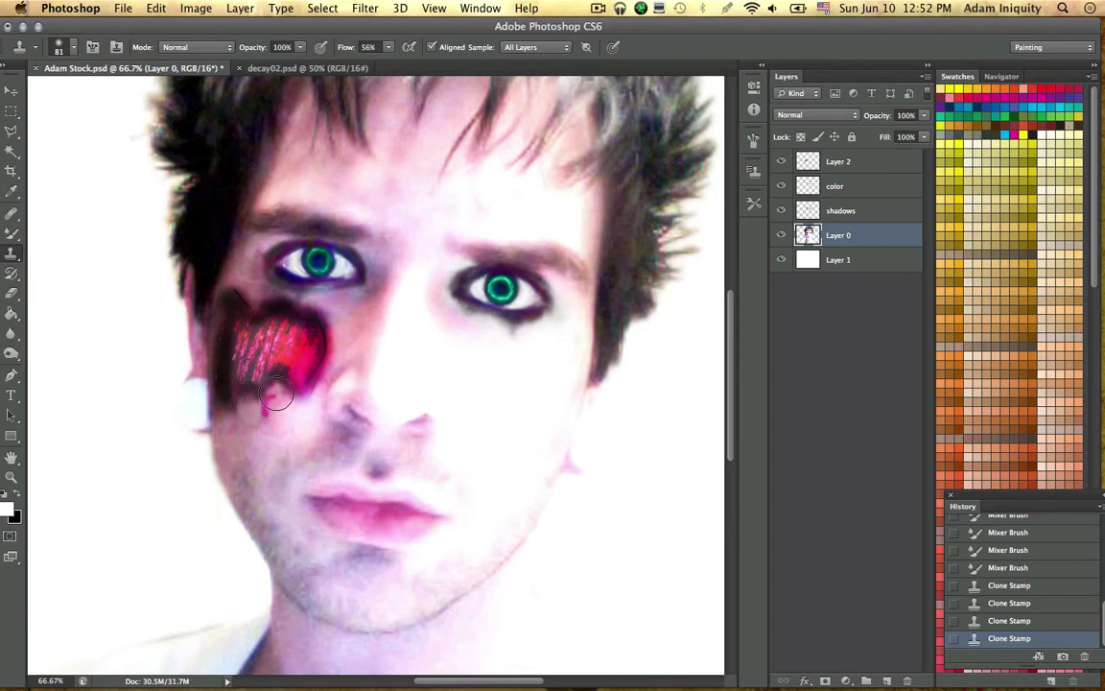
pyautogui.click(268, 411)
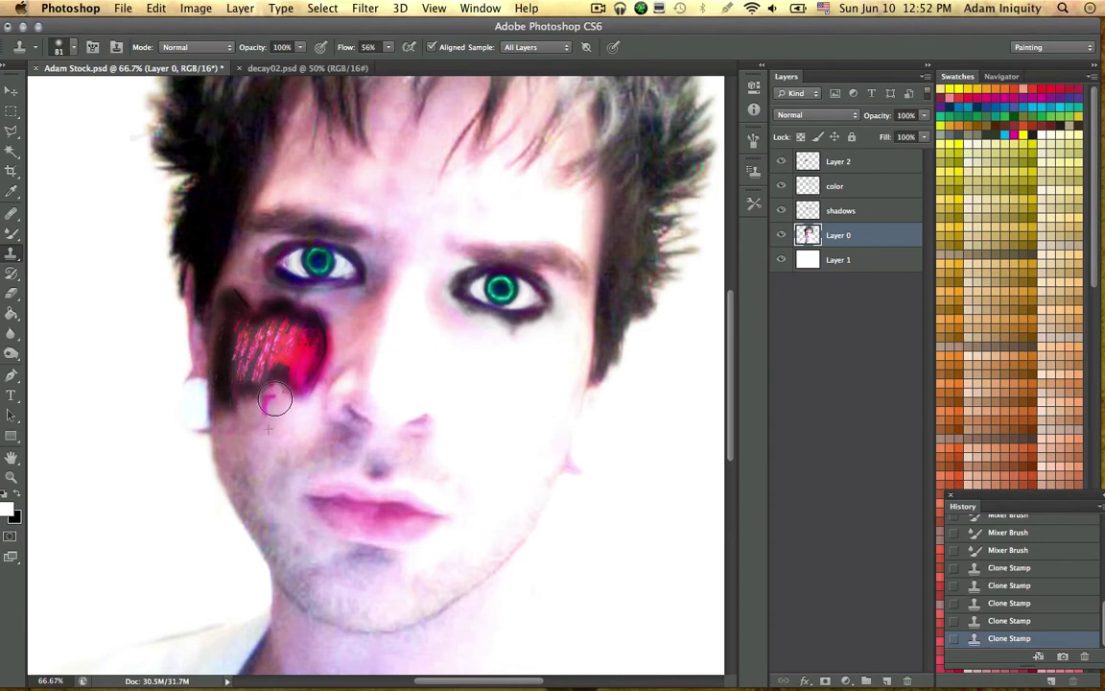
pyautogui.moveTo(283, 394)
pyautogui.mouseDown()
pyautogui.moveTo(296, 402)
pyautogui.moveTo(279, 384)
pyautogui.mouseUp()
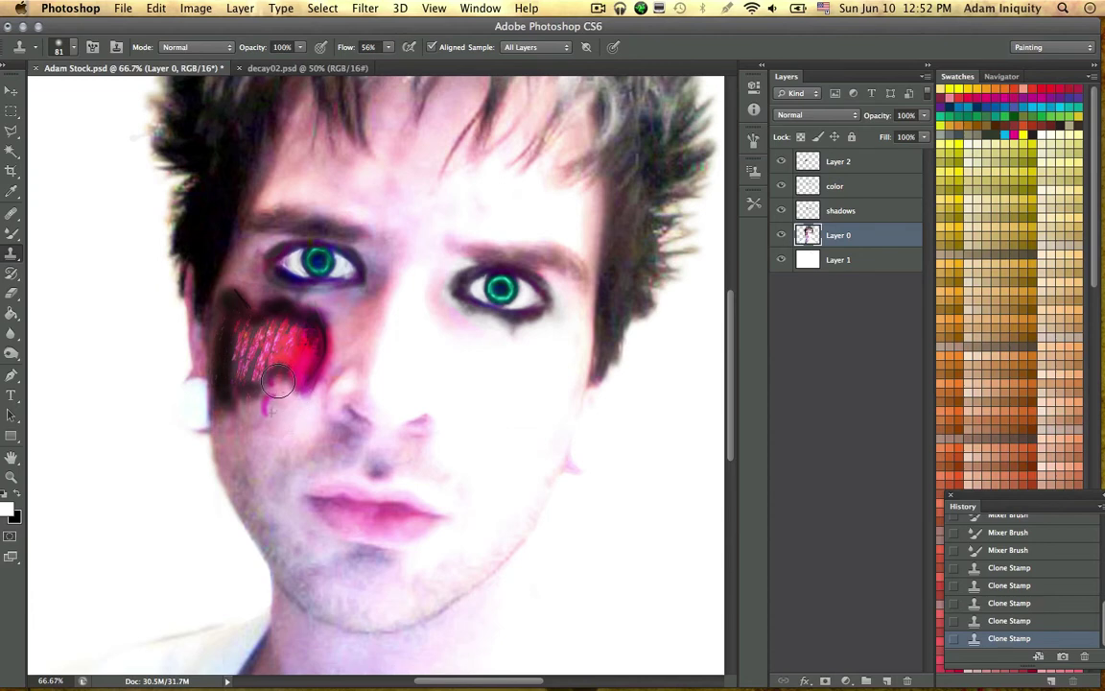
# Step: Clone-stamp the wound's outer edge beside the ear on Layer 0, reducing the stamp size to 23 px for the finer strokes
pyautogui.click(216, 394)
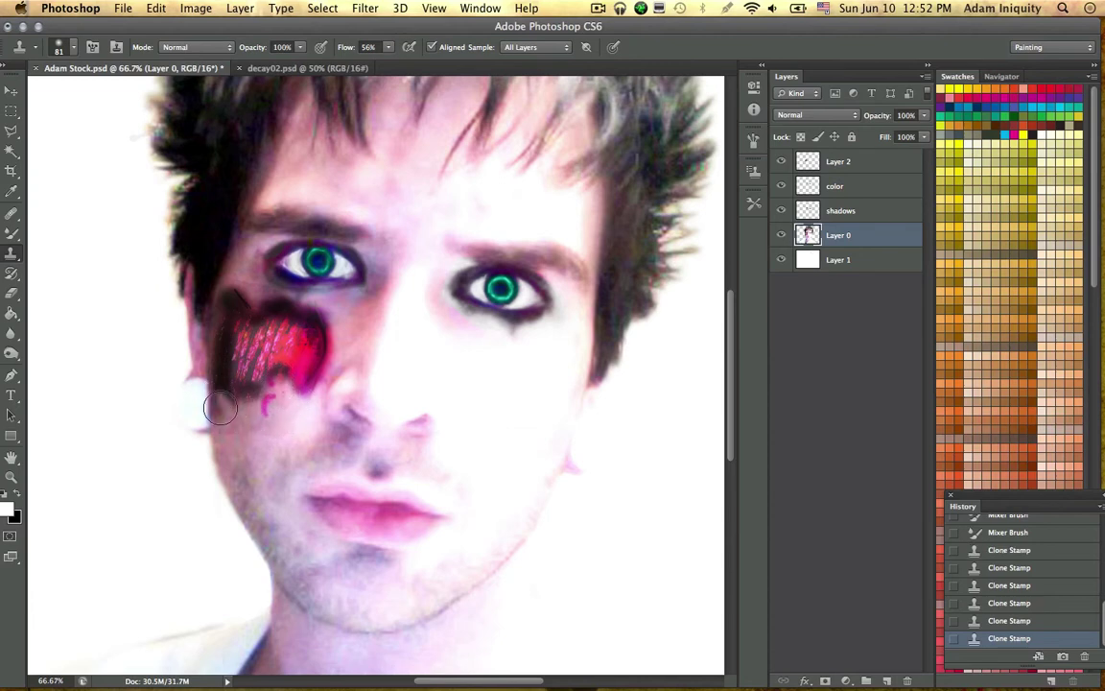
pyautogui.moveTo(213, 406); pyautogui.dragTo(213, 357)
pyautogui.moveTo(218, 435)
pyautogui.mouseDown()
pyautogui.moveTo(207, 384)
pyautogui.moveTo(214, 406)
pyautogui.moveTo(213, 383)
pyautogui.moveTo(246, 412)
pyautogui.mouseUp()
pyautogui.rightClick(213, 398)
pyautogui.press('Return')
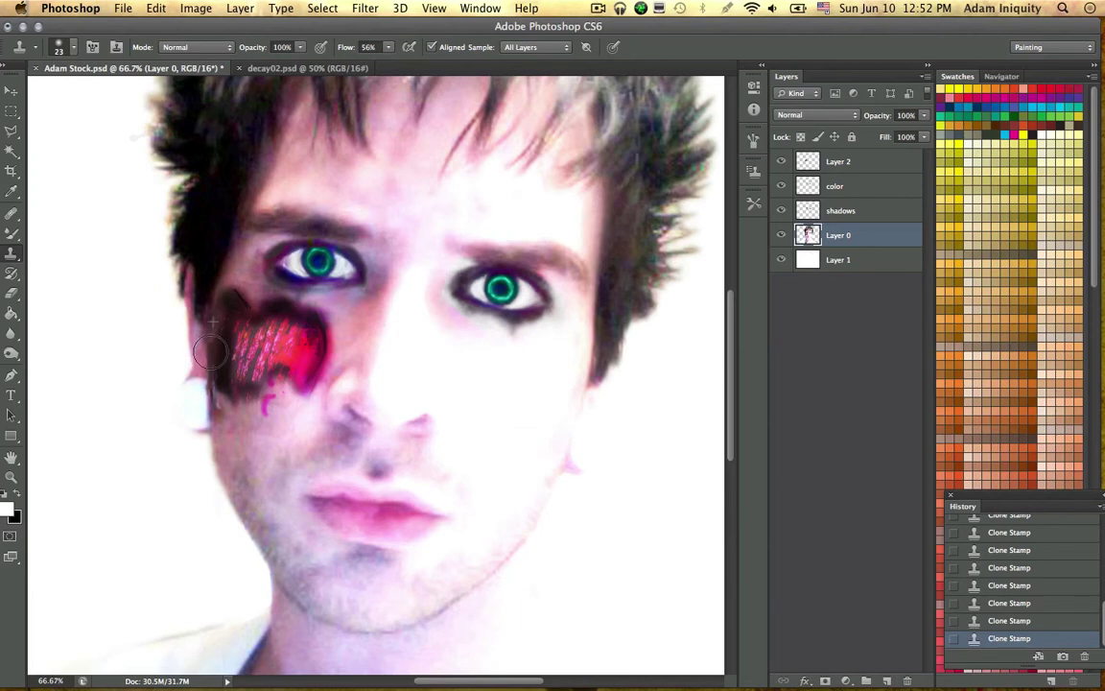
pyautogui.moveTo(204, 388); pyautogui.dragTo(194, 375)
# Step: Compare the wound with Layer 2 hidden and shown, and clone-stamp the area under the wound on Layer 2
pyautogui.click(781, 161)
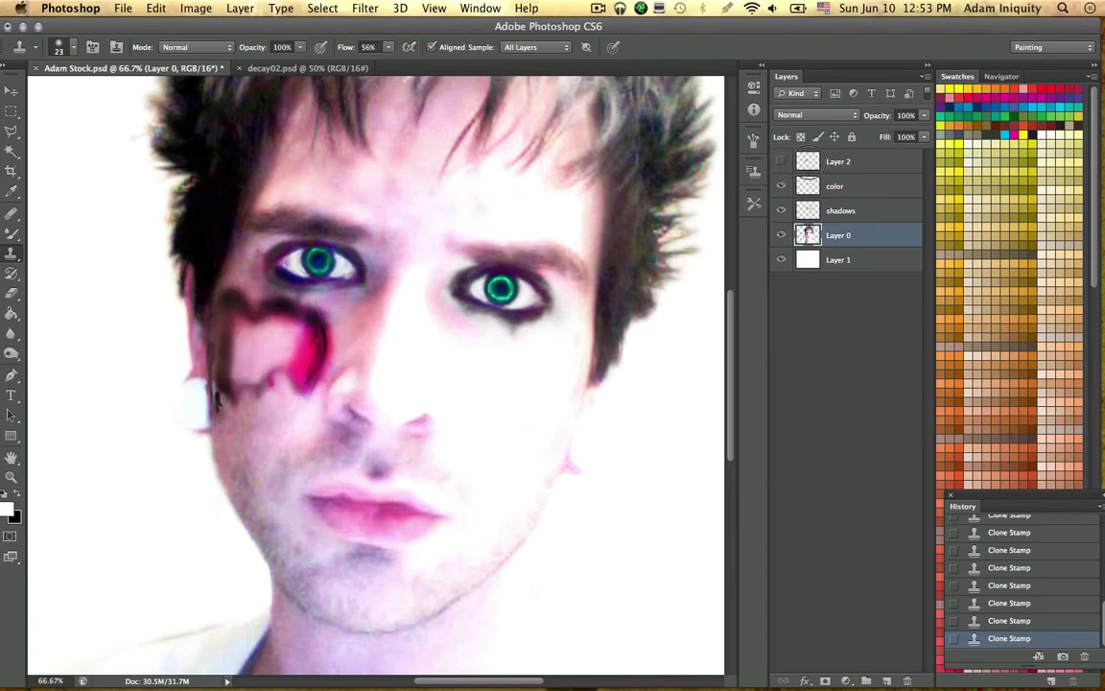
pyautogui.click(781, 161)
pyautogui.click(835, 162)
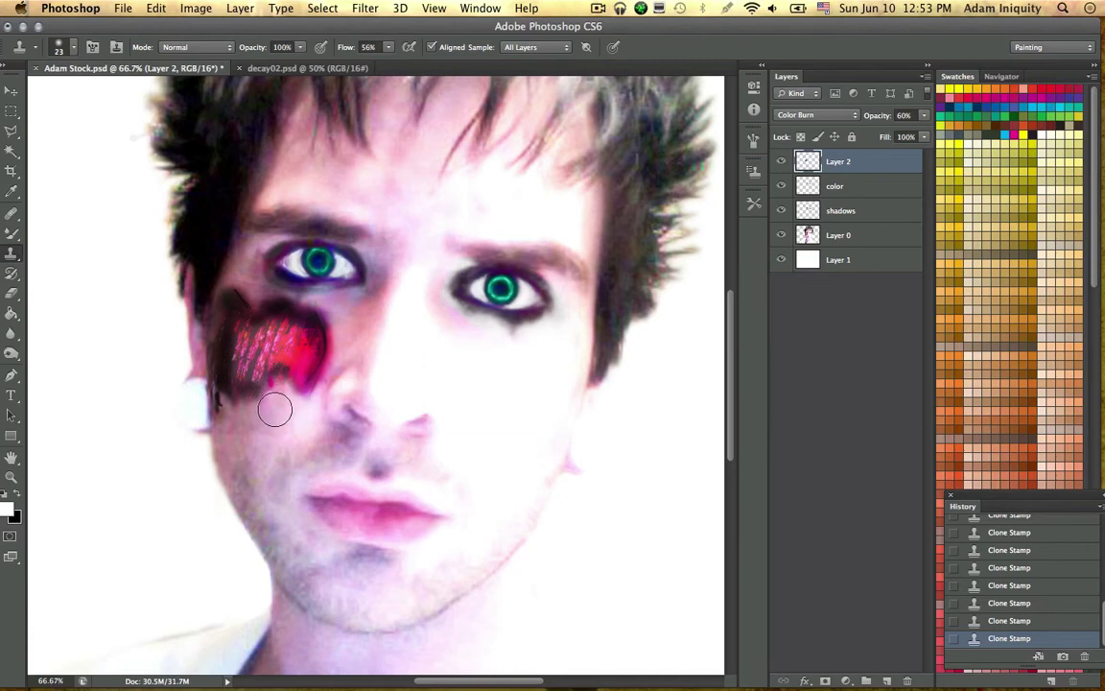
pyautogui.moveTo(274, 410)
pyautogui.mouseDown()
pyautogui.moveTo(269, 380)
pyautogui.moveTo(274, 401)
pyautogui.moveTo(251, 401)
pyautogui.mouseUp()
# Step: Raise Layer 2's opacity to 68% and keep its blend mode at Color Burn
pyautogui.click(924, 115)
pyautogui.moveTo(906, 136)
pyautogui.mouseDown()
pyautogui.moveTo(929, 133)
pyautogui.moveTo(900, 133)
pyautogui.mouseUp()
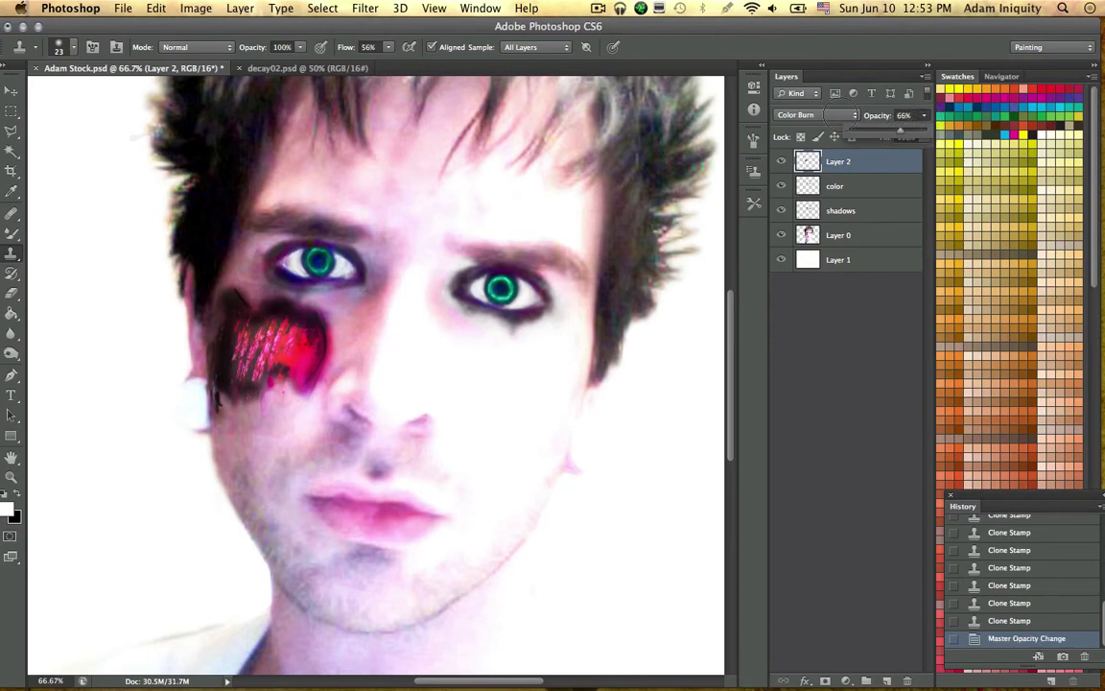
pyautogui.click(827, 115)
pyautogui.click(844, 112)
pyautogui.hotkey('ctrl', 'Right')
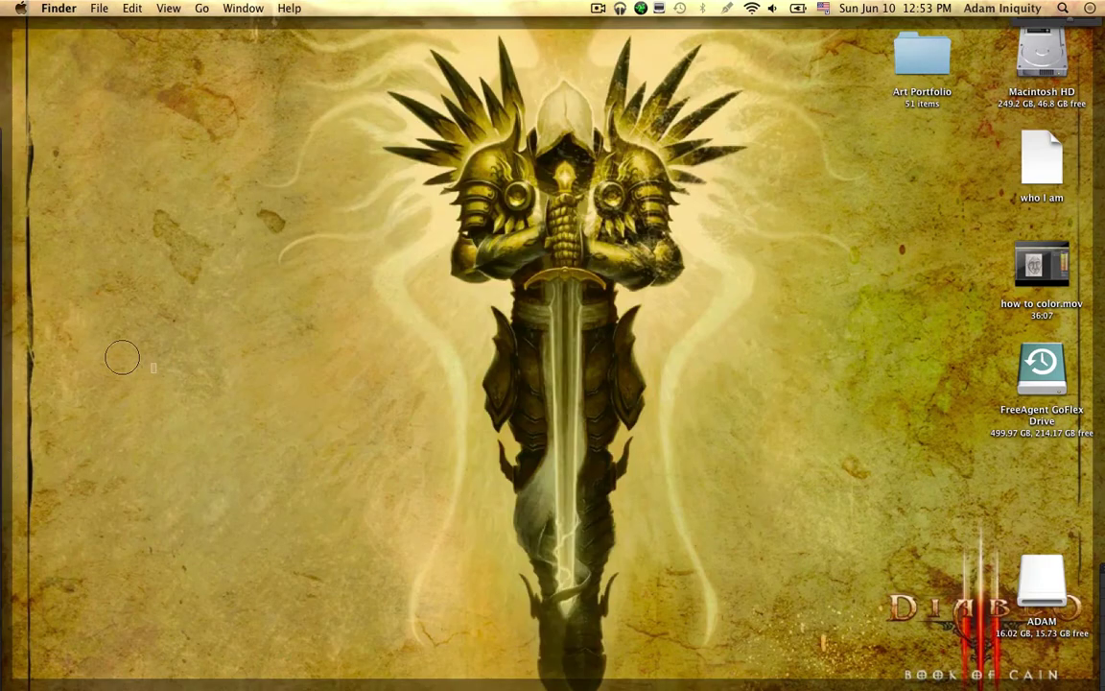
pyautogui.hotkey('ctrl', 'Left')
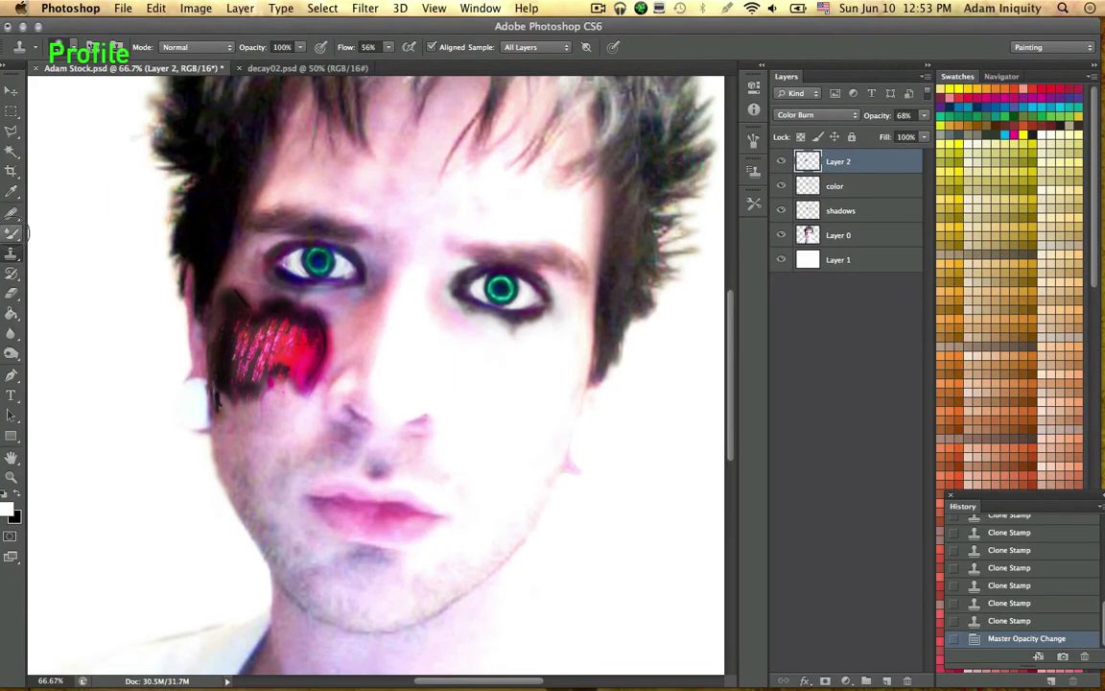
# Step: Switch to the Brush tool and sample a dusty pink (bc8895) from the photo as the foreground colour
pyautogui.click(12, 233)
pyautogui.click(73, 229)
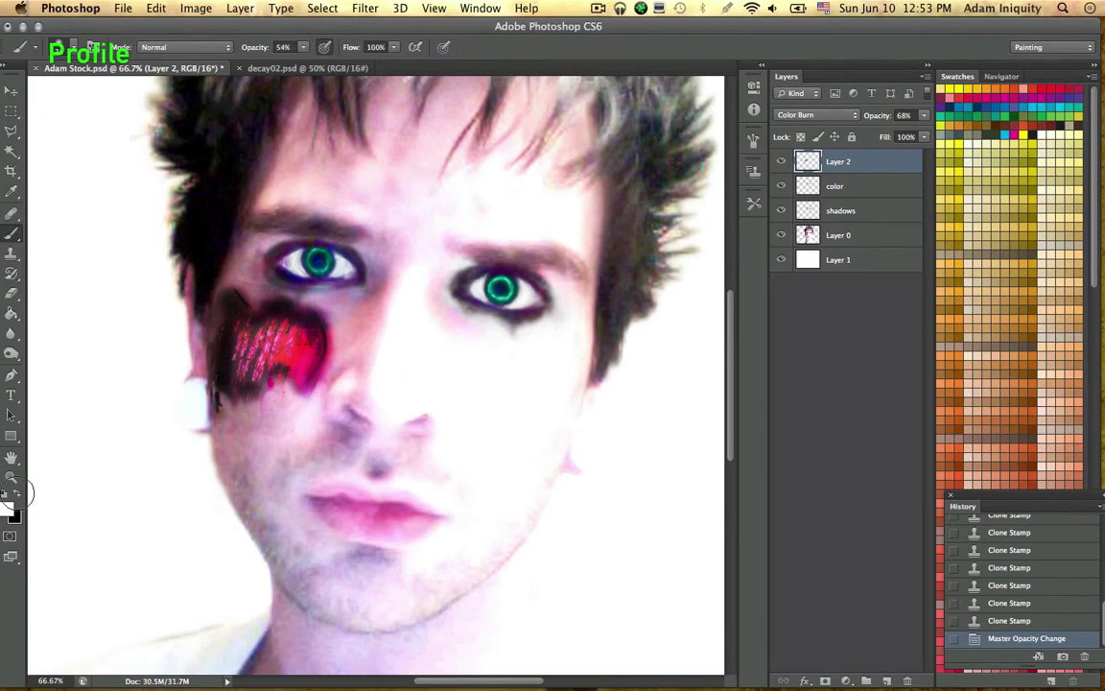
pyautogui.click(8, 507)
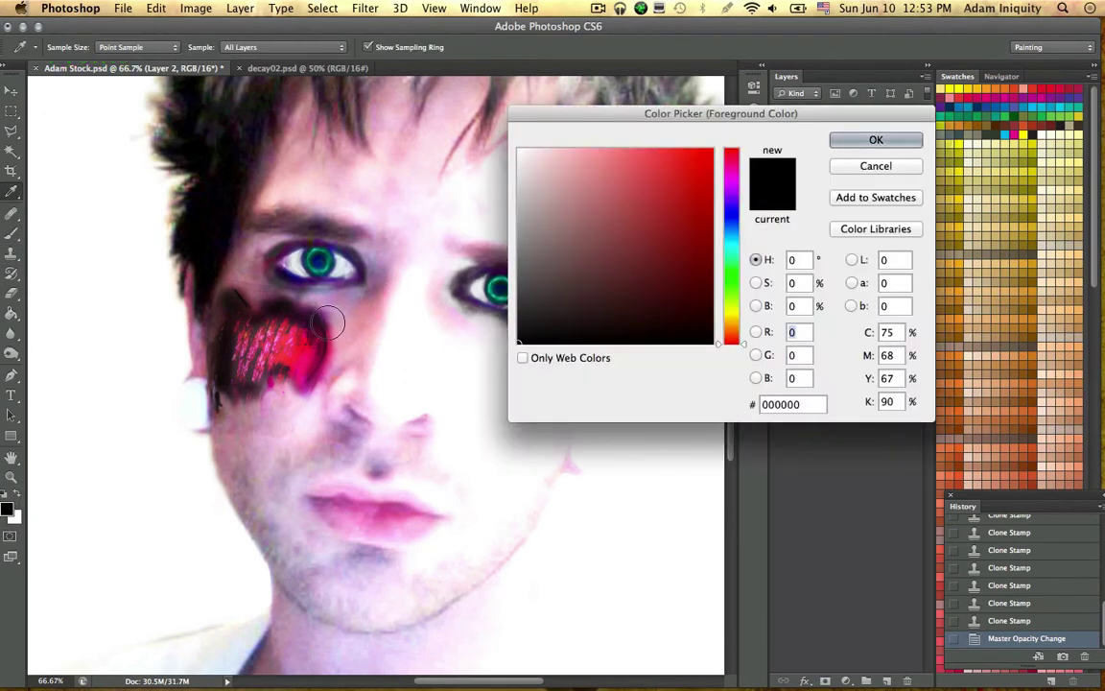
pyautogui.click(347, 326)
pyautogui.moveTo(349, 330)
pyautogui.mouseDown()
pyautogui.moveTo(246, 425)
pyautogui.moveTo(223, 383)
pyautogui.mouseUp()
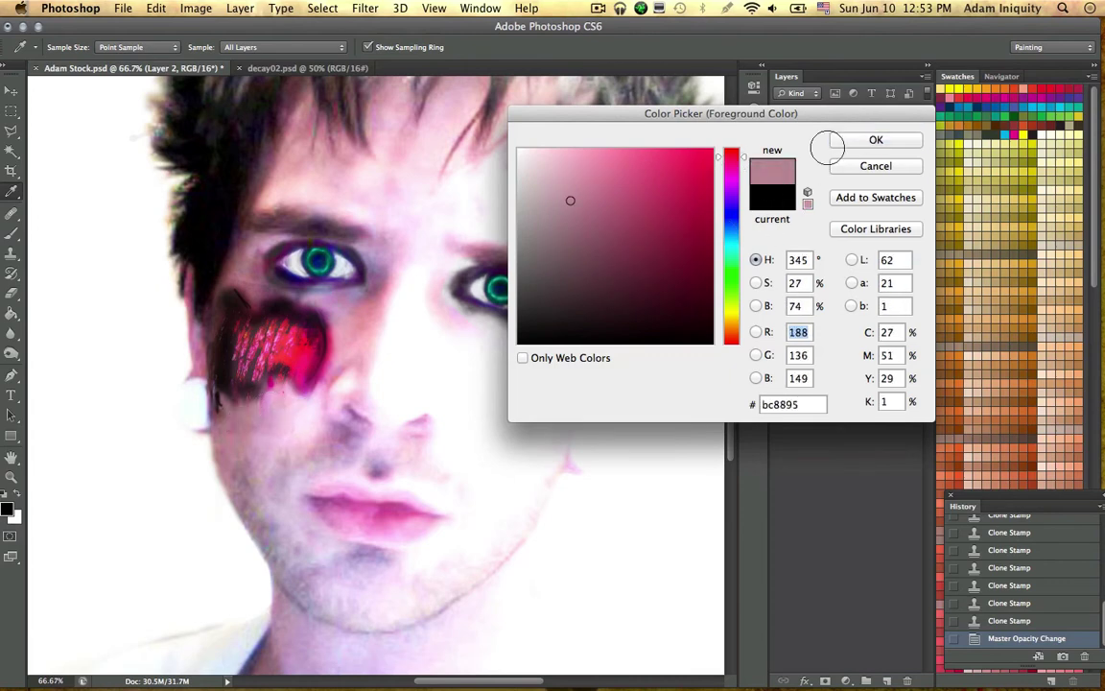
pyautogui.click(838, 140)
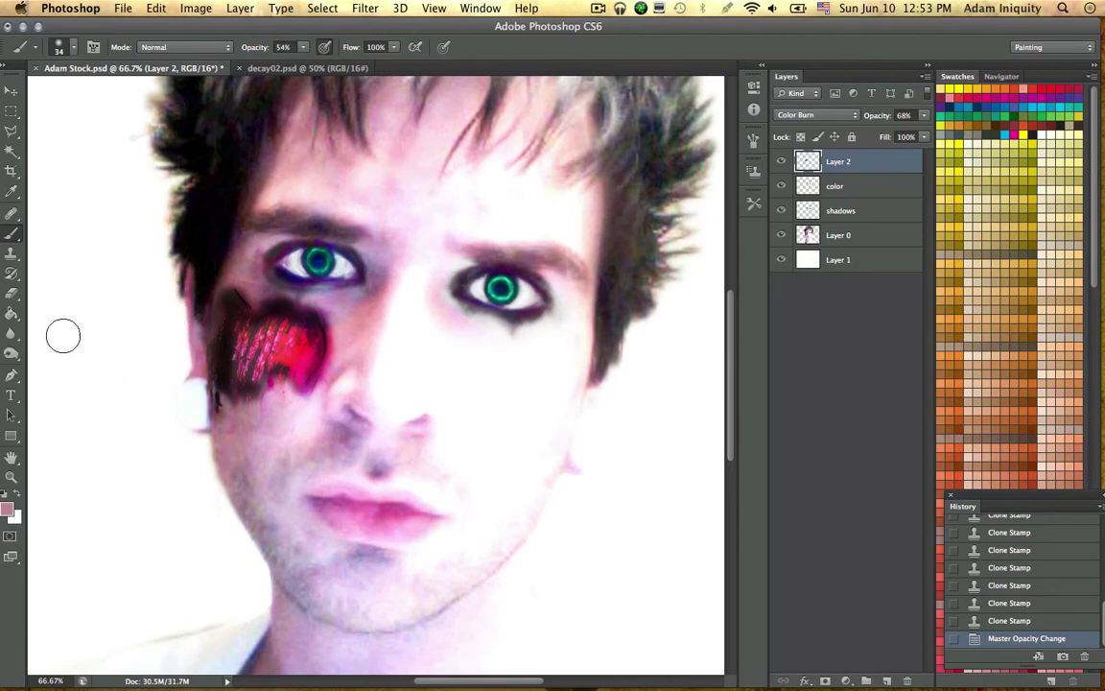
# Step: Set the foreground colour to dark red 9d0000
pyautogui.click(12, 233)
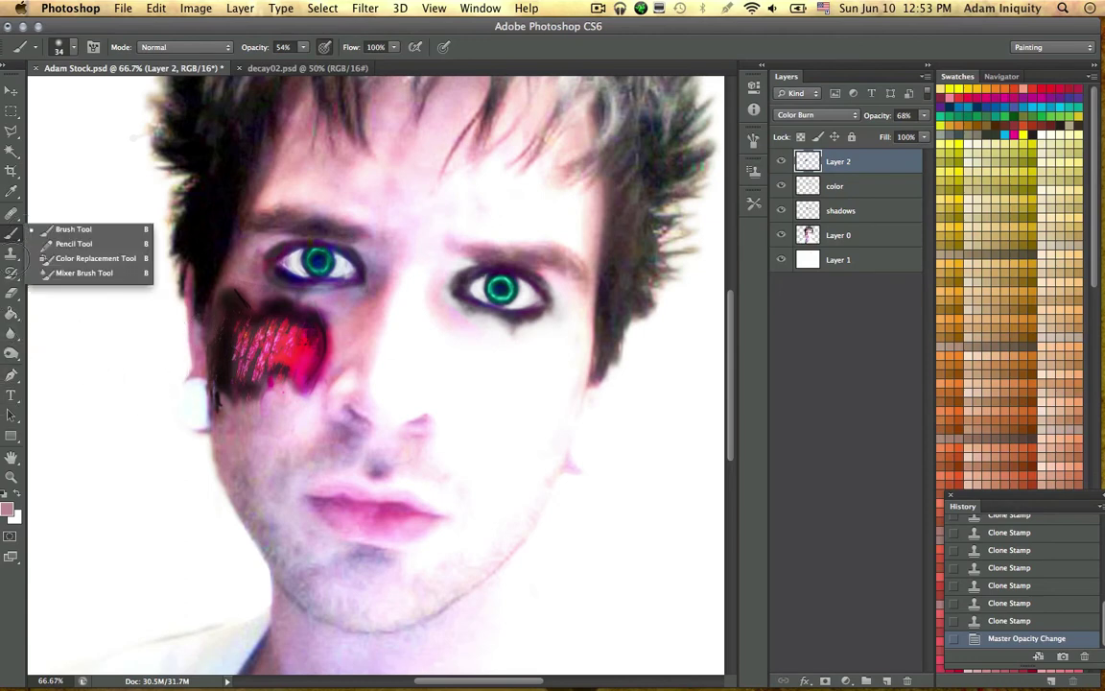
pyautogui.click(8, 509)
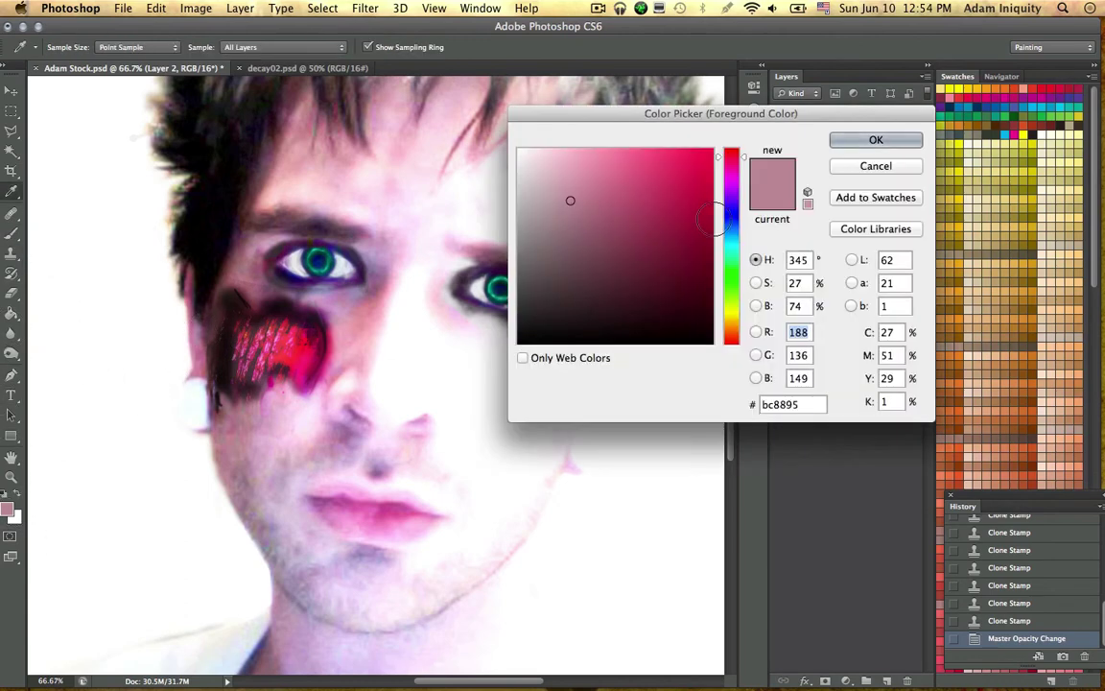
pyautogui.moveTo(726, 218); pyautogui.dragTo(694, 235)
pyautogui.click(716, 272)
pyautogui.click(732, 151)
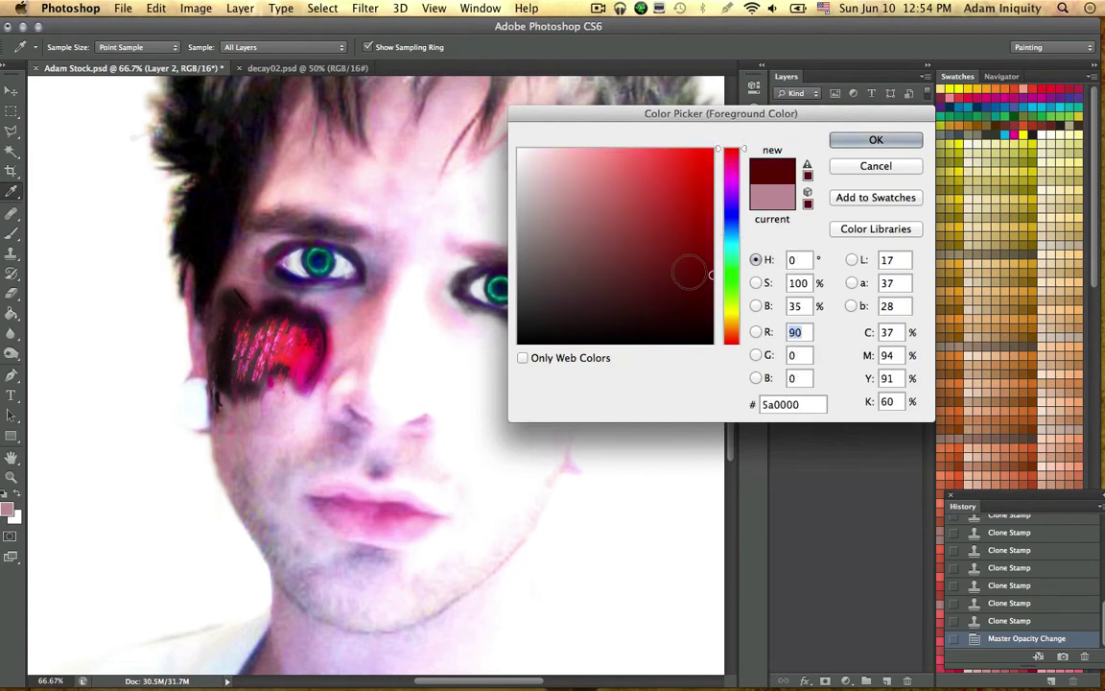
pyautogui.click(697, 271)
pyautogui.click(715, 224)
pyautogui.click(876, 140)
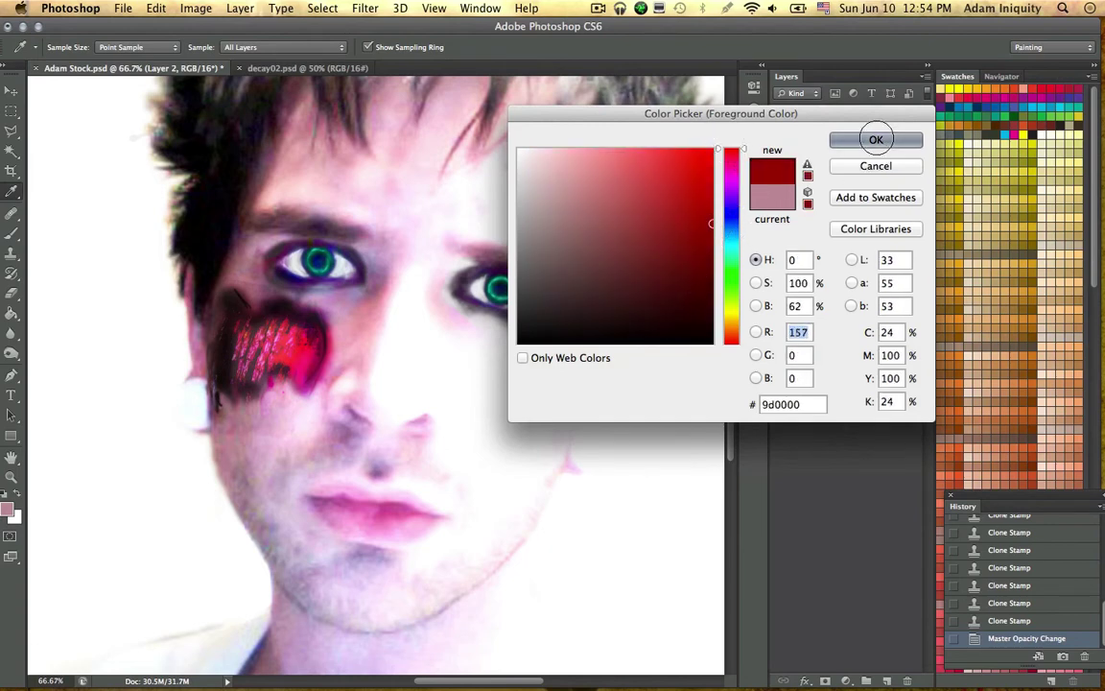
# Step: Set the brush size to 80 px and paint dark red over the wound's upper outer edge on Layer 2
pyautogui.rightClick(500, 287)
pyautogui.click(729, 457)
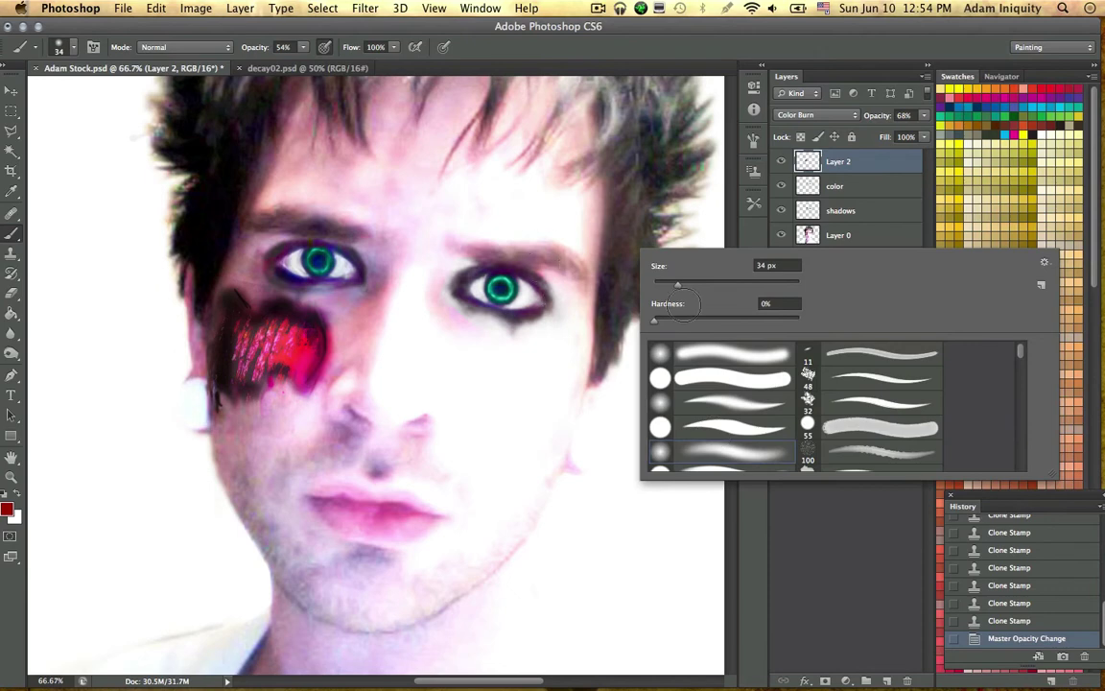
pyautogui.click(712, 284)
pyautogui.click(235, 302)
pyautogui.moveTo(238, 303); pyautogui.dragTo(213, 269)
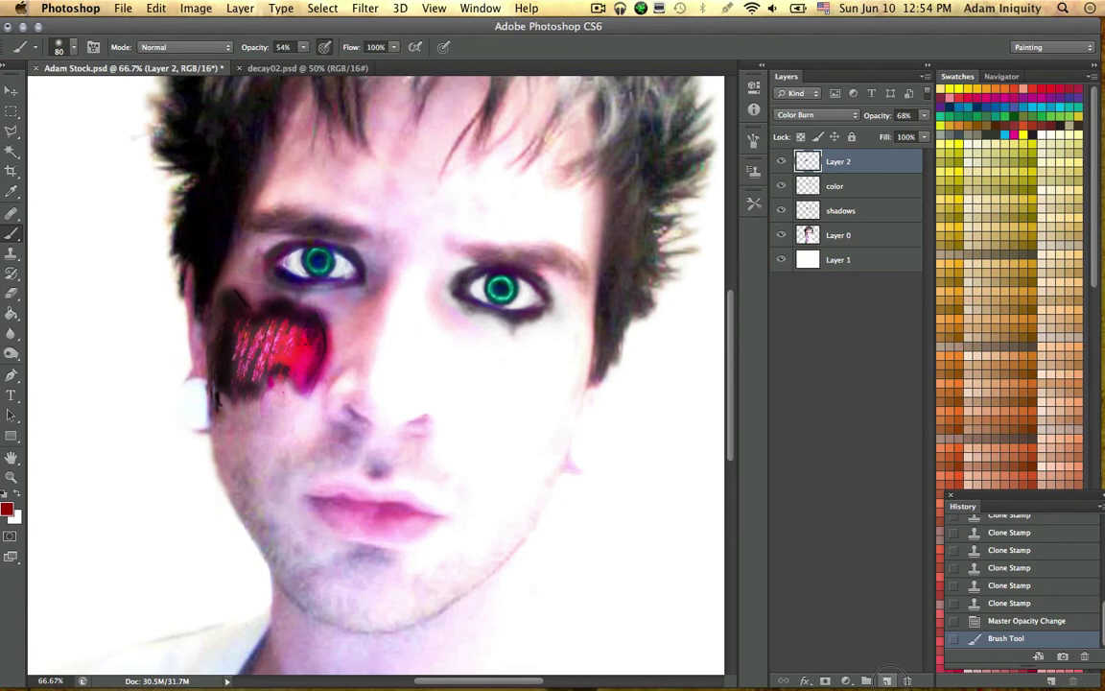
# Step: Add a new layer above Layer 2 and paint dark red along the wound's upper edge and the side toward the nose
pyautogui.click(886, 680)
pyautogui.moveTo(233, 296)
pyautogui.mouseDown()
pyautogui.moveTo(266, 316)
pyautogui.moveTo(227, 288)
pyautogui.mouseUp()
pyautogui.moveTo(230, 292)
pyautogui.mouseDown()
pyautogui.moveTo(266, 317)
pyautogui.moveTo(220, 290)
pyautogui.moveTo(259, 305)
pyautogui.moveTo(288, 321)
pyautogui.mouseUp()
pyautogui.moveTo(305, 325)
pyautogui.mouseDown()
pyautogui.moveTo(338, 327)
pyautogui.moveTo(277, 301)
pyautogui.moveTo(315, 338)
pyautogui.mouseUp()
pyautogui.moveTo(309, 350); pyautogui.dragTo(294, 381)
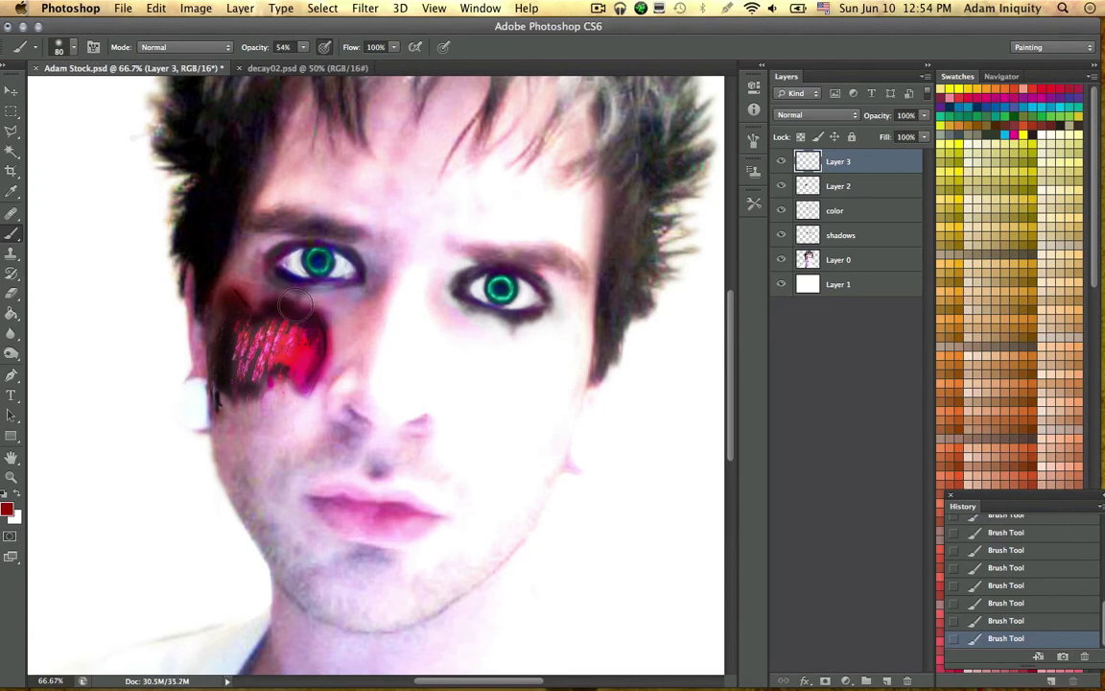
# Step: Paint dark red over the wound's upper edge on Layer 3 and set the layer's opacity to 62%
pyautogui.moveTo(218, 313)
pyautogui.mouseDown()
pyautogui.moveTo(223, 273)
pyautogui.moveTo(279, 305)
pyautogui.mouseUp()
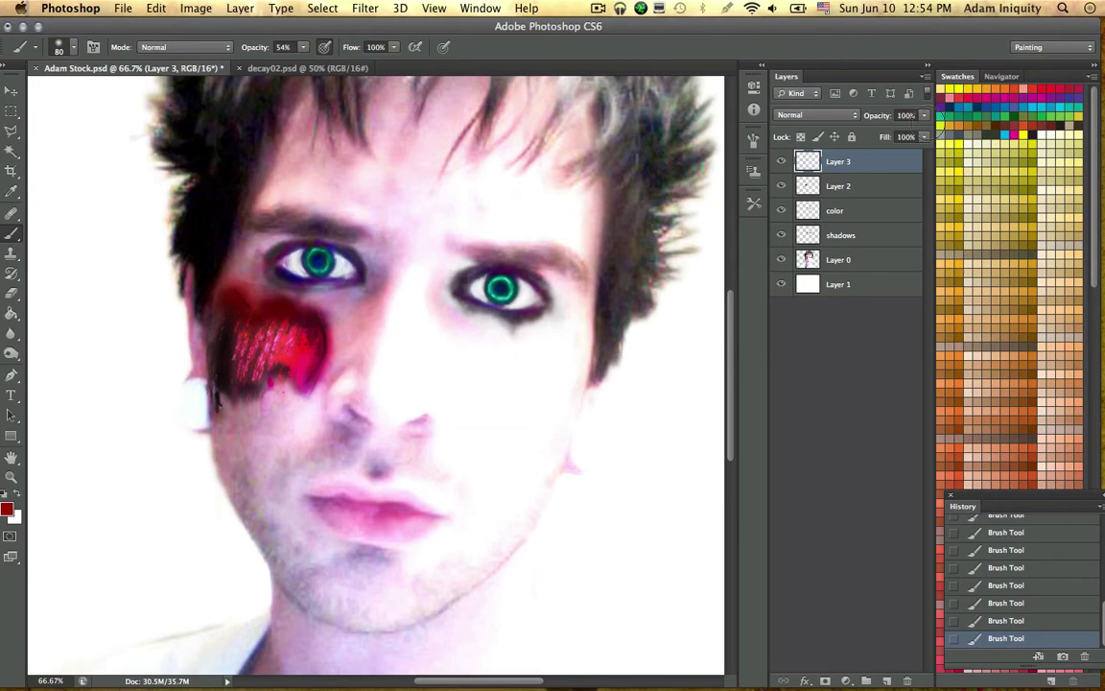
pyautogui.click(923, 115)
pyautogui.moveTo(909, 131); pyautogui.dragTo(898, 132)
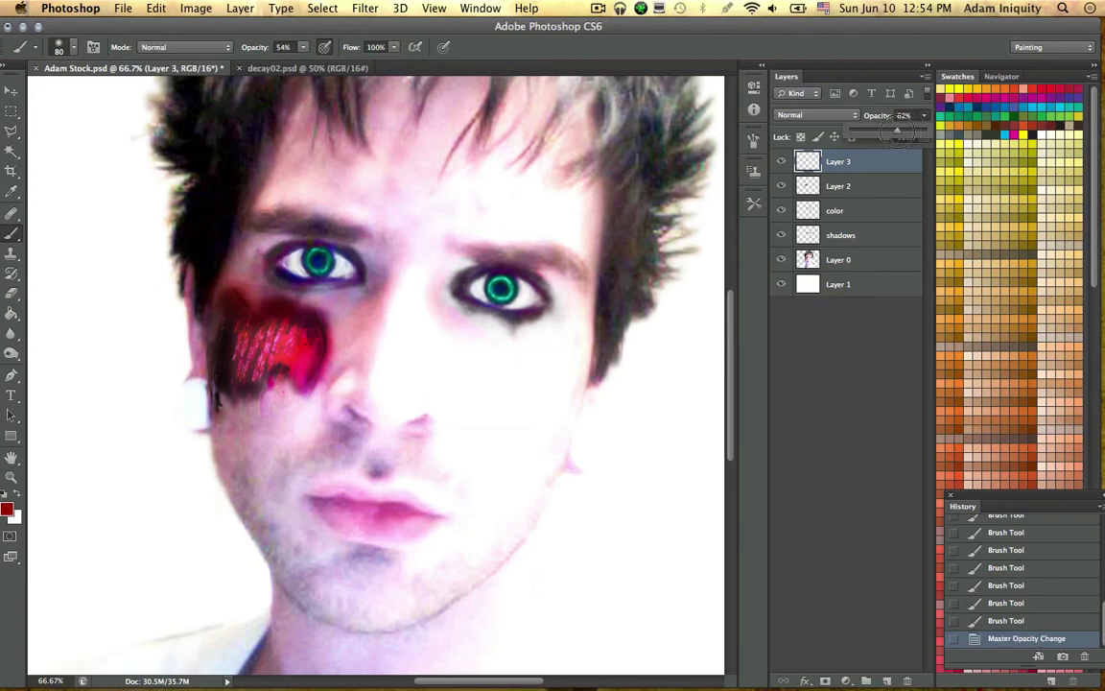
# Step: Paint dark red down the wound's side toward the nose and across the skin beneath its lower edge
pyautogui.click(317, 307)
pyautogui.click(317, 309)
pyautogui.click(322, 326)
pyautogui.click(326, 343)
pyautogui.click(328, 360)
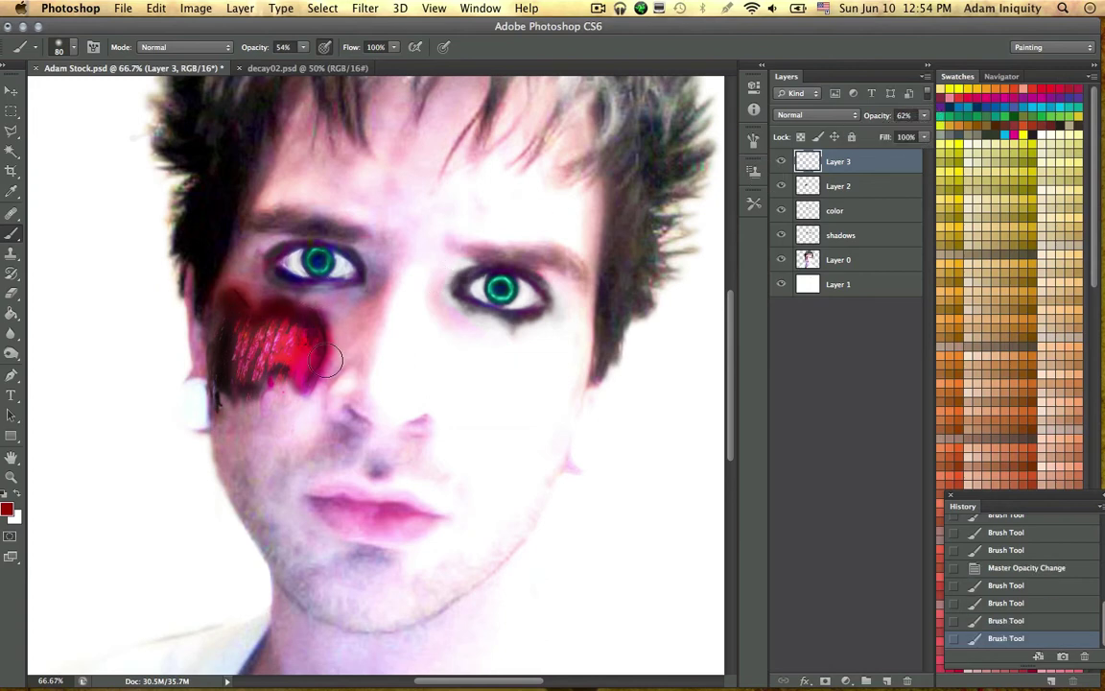
pyautogui.moveTo(330, 315)
pyautogui.mouseDown()
pyautogui.moveTo(302, 383)
pyautogui.moveTo(269, 394)
pyautogui.moveTo(275, 444)
pyautogui.moveTo(272, 391)
pyautogui.moveTo(260, 388)
pyautogui.moveTo(216, 412)
pyautogui.moveTo(227, 451)
pyautogui.moveTo(218, 350)
pyautogui.moveTo(227, 300)
pyautogui.moveTo(215, 415)
pyautogui.mouseUp()
pyautogui.click(266, 401)
pyautogui.click(274, 401)
pyautogui.moveTo(230, 372)
pyautogui.mouseDown()
pyautogui.moveTo(232, 417)
pyautogui.moveTo(250, 394)
pyautogui.moveTo(293, 394)
pyautogui.mouseUp()
pyautogui.moveTo(228, 427)
pyautogui.mouseDown()
pyautogui.moveTo(288, 391)
pyautogui.moveTo(234, 431)
pyautogui.moveTo(239, 401)
pyautogui.moveTo(304, 395)
pyautogui.moveTo(274, 382)
pyautogui.moveTo(223, 406)
pyautogui.moveTo(294, 398)
pyautogui.moveTo(230, 394)
pyautogui.moveTo(204, 369)
pyautogui.moveTo(205, 342)
pyautogui.moveTo(235, 431)
pyautogui.moveTo(291, 401)
pyautogui.moveTo(283, 425)
pyautogui.moveTo(216, 404)
pyautogui.moveTo(299, 396)
pyautogui.moveTo(219, 413)
pyautogui.moveTo(340, 349)
pyautogui.moveTo(297, 401)
pyautogui.moveTo(255, 398)
pyautogui.moveTo(328, 368)
pyautogui.moveTo(327, 308)
pyautogui.moveTo(313, 383)
pyautogui.moveTo(274, 426)
pyautogui.moveTo(255, 392)
pyautogui.moveTo(207, 441)
pyautogui.moveTo(245, 404)
pyautogui.mouseUp()
# Step: Lower Layer 3's opacity to 55% and erase the excess red over the ear and inside the wound
pyautogui.rightClick(280, 404)
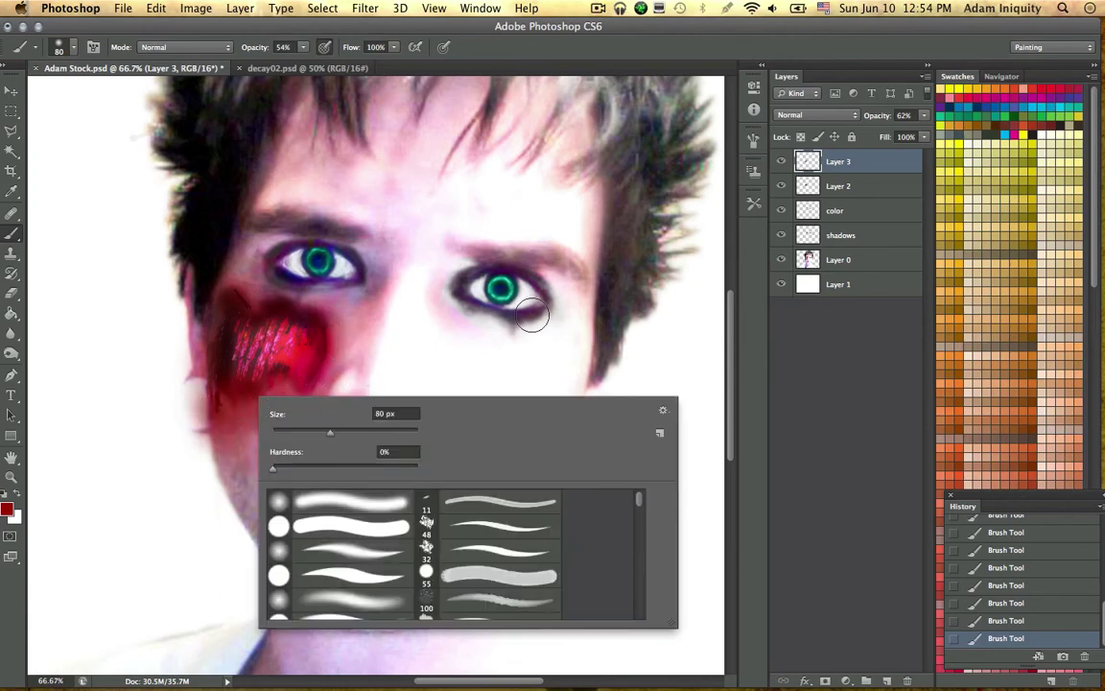
pyautogui.click(923, 116)
pyautogui.moveTo(907, 131); pyautogui.dragTo(891, 136)
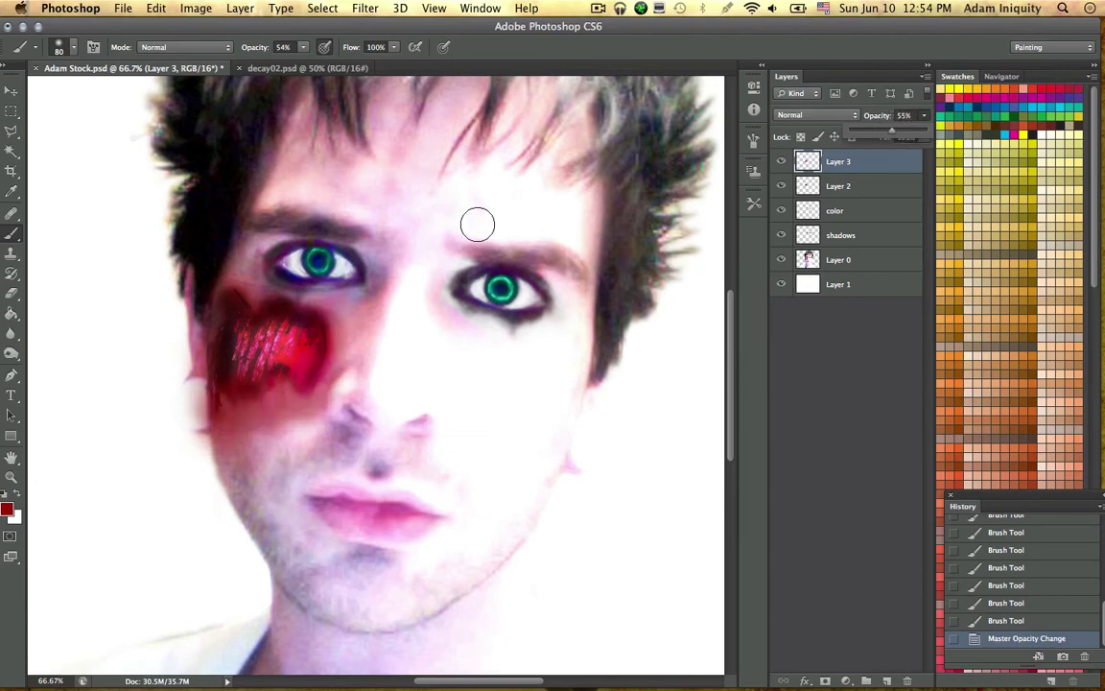
pyautogui.press('e')
pyautogui.moveTo(191, 375)
pyautogui.mouseDown()
pyautogui.moveTo(203, 464)
pyautogui.moveTo(201, 409)
pyautogui.moveTo(242, 482)
pyautogui.moveTo(217, 449)
pyautogui.moveTo(314, 425)
pyautogui.moveTo(278, 335)
pyautogui.mouseUp()
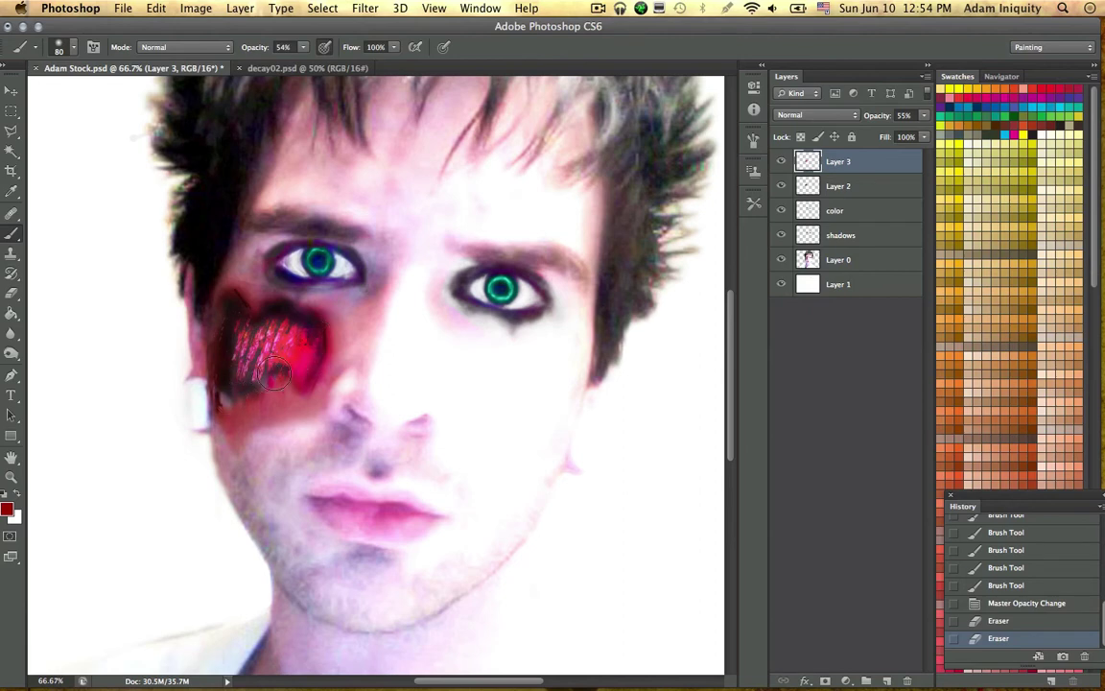
pyautogui.moveTo(273, 374); pyautogui.dragTo(228, 299)
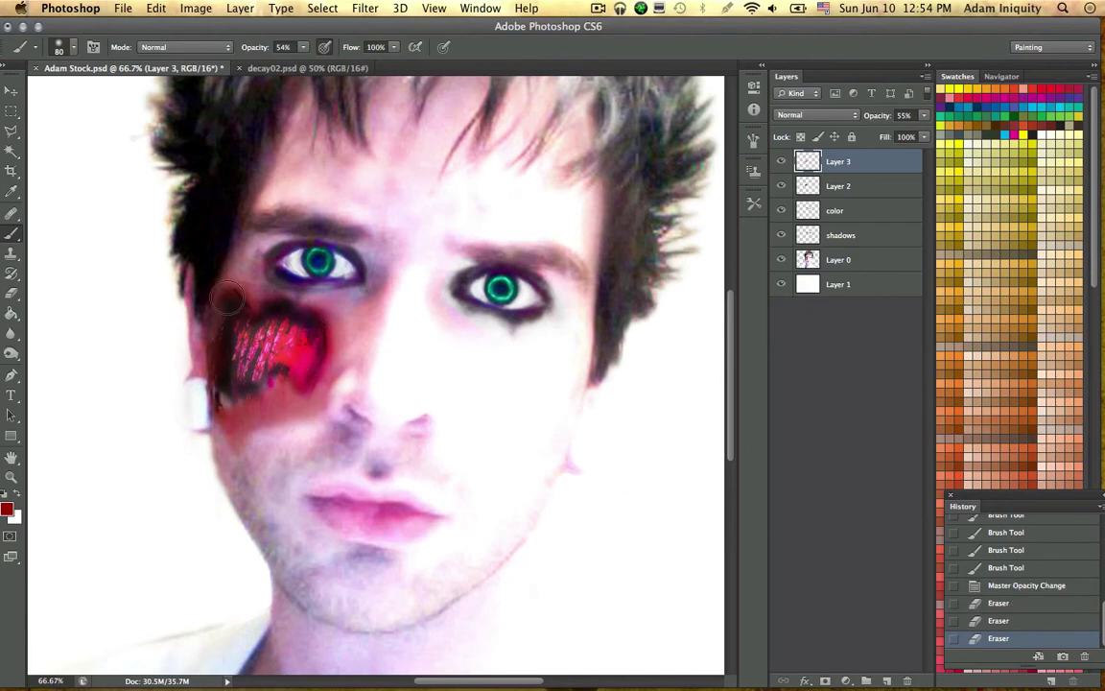
# Step: Set the foreground colour to black and choose the 44 px hard round brush at 80% brush opacity
pyautogui.press('F11')
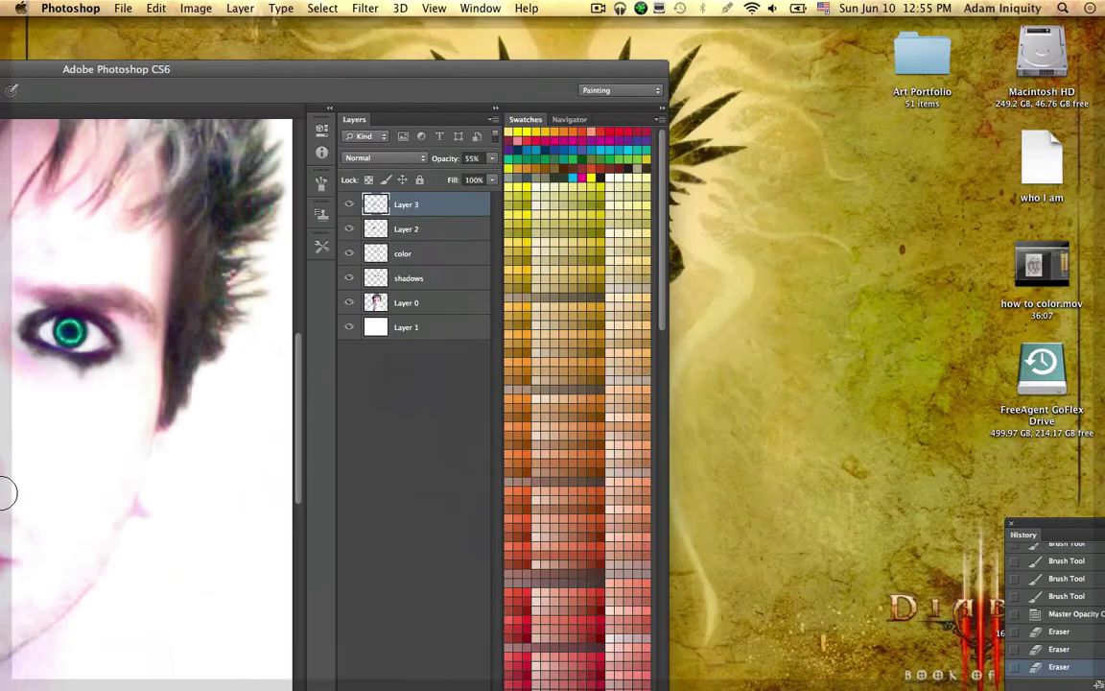
pyautogui.click(24, 490)
pyautogui.press('F11')
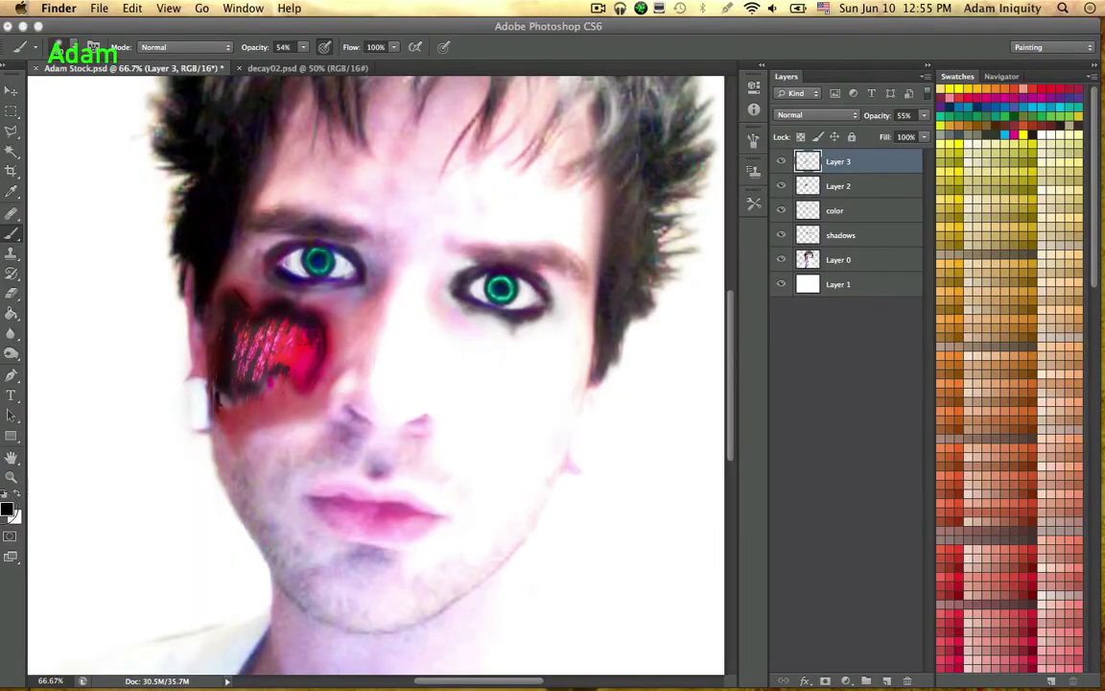
pyautogui.press('F11')
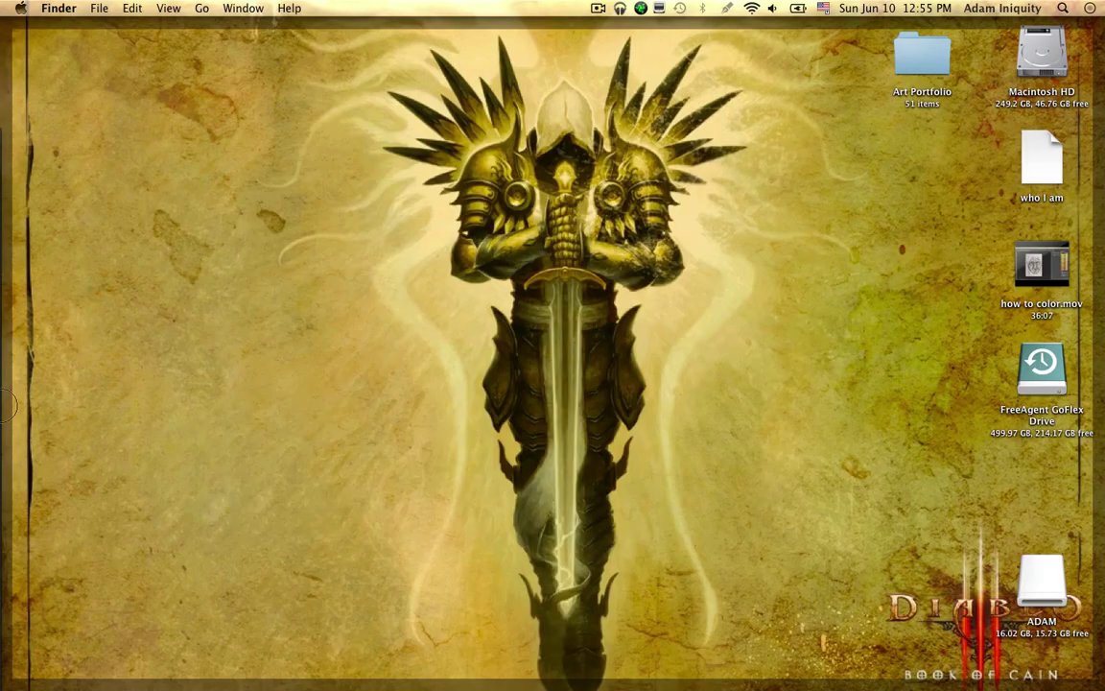
pyautogui.press('F11')
pyautogui.click(10, 230)
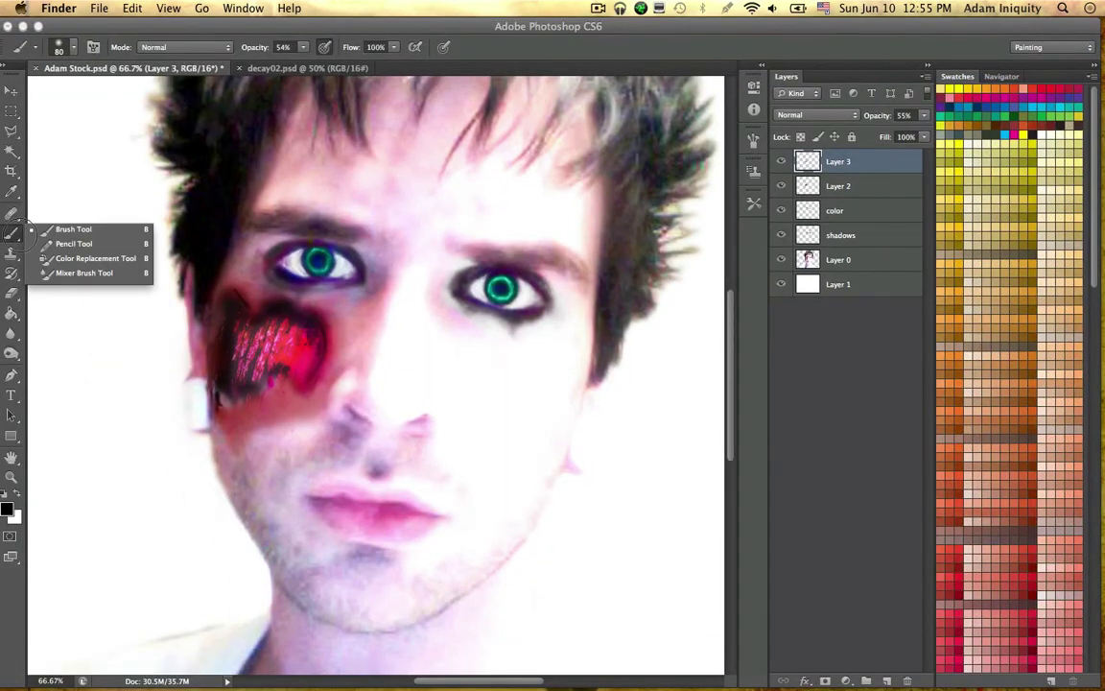
pyautogui.click(303, 47)
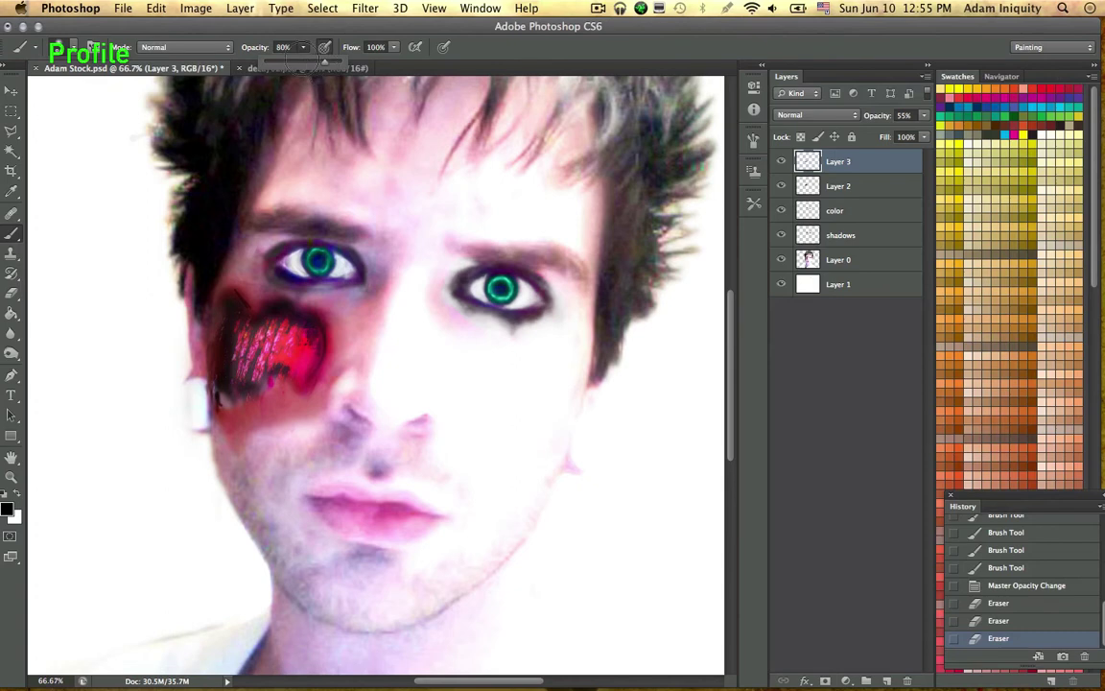
pyautogui.rightClick(328, 343)
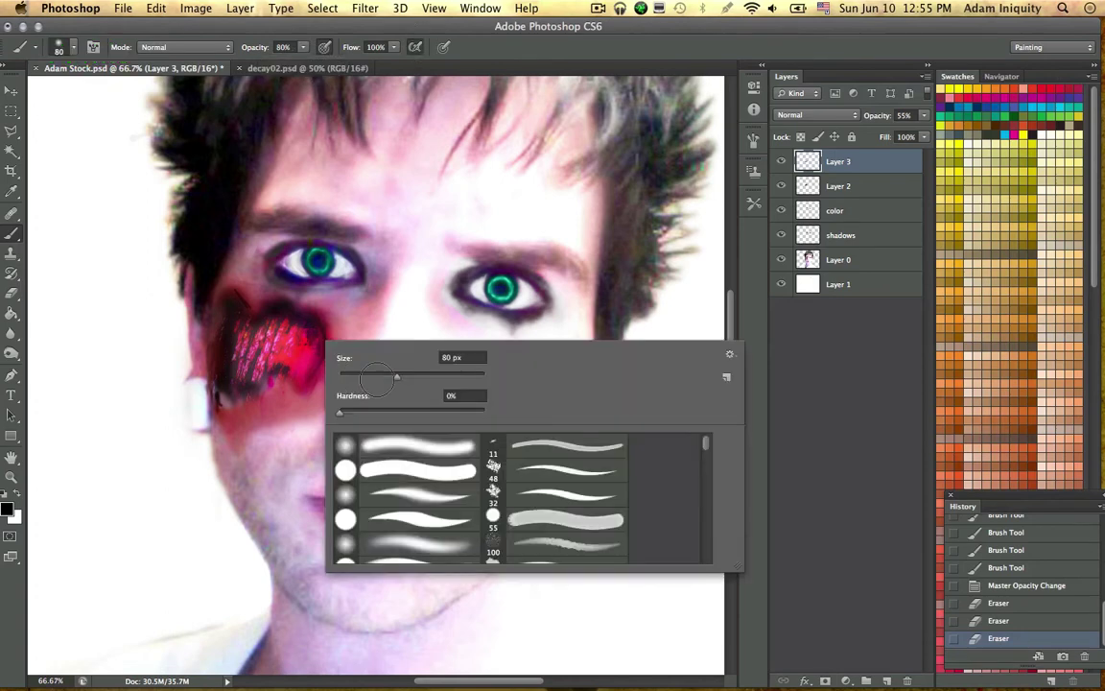
pyautogui.click(393, 519)
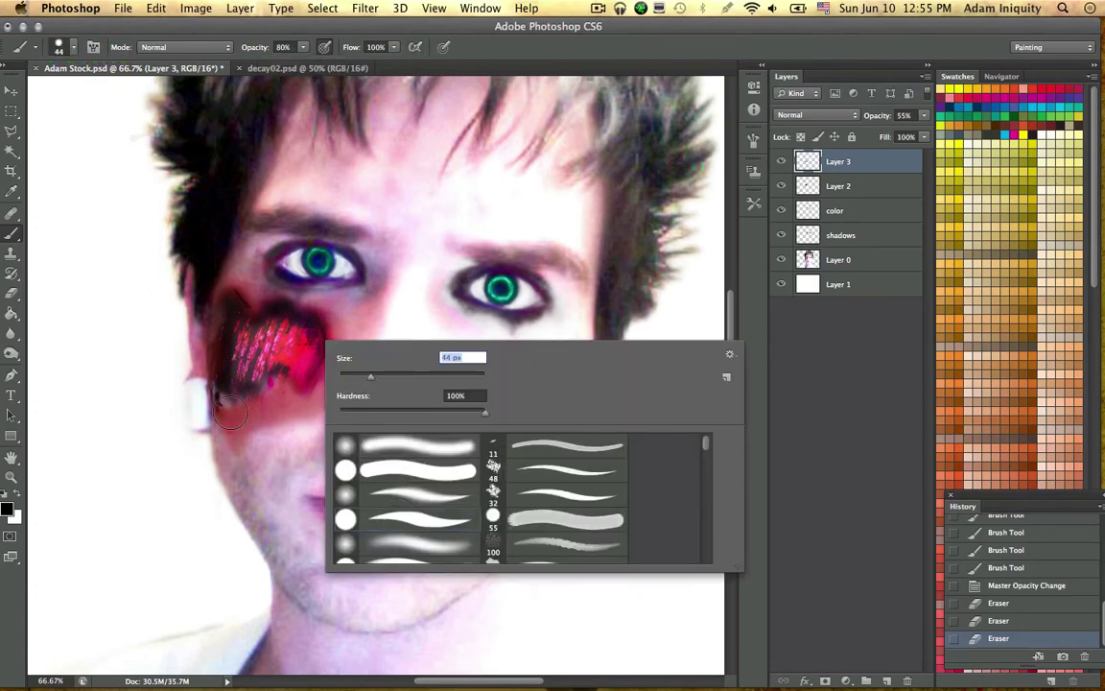
# Step: Reduce the brush size to 4 px and draw a small black hole below the wound's lower outer edge
pyautogui.press('[')
pyautogui.press('[')
pyautogui.press('[')
pyautogui.press('[')
pyautogui.press('[')
pyautogui.press('[')
pyautogui.press('[')
pyautogui.press('[')
pyautogui.press('[')
pyautogui.press('[')
pyautogui.moveTo(218, 411)
pyautogui.mouseDown()
pyautogui.moveTo(232, 436)
pyautogui.moveTo(222, 412)
pyautogui.mouseUp()
pyautogui.moveTo(223, 412)
pyautogui.mouseDown()
pyautogui.moveTo(236, 432)
pyautogui.moveTo(246, 425)
pyautogui.moveTo(227, 436)
pyautogui.moveTo(241, 419)
pyautogui.mouseUp()
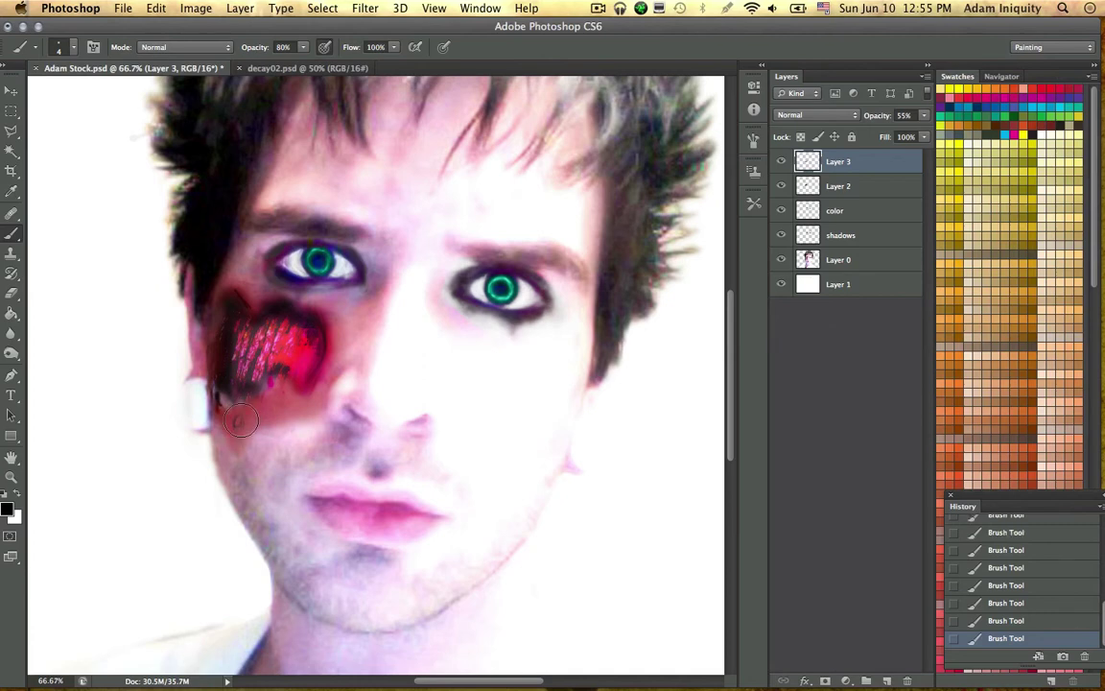
# Step: Raise the brush opacity to 100% and set Layer 3's opacity to 70%
pyautogui.rightClick(235, 425)
pyautogui.press('Escape')
pyautogui.click(303, 47)
pyautogui.moveTo(306, 62); pyautogui.dragTo(324, 62)
pyautogui.click(923, 115)
pyautogui.moveTo(892, 130); pyautogui.dragTo(904, 130)
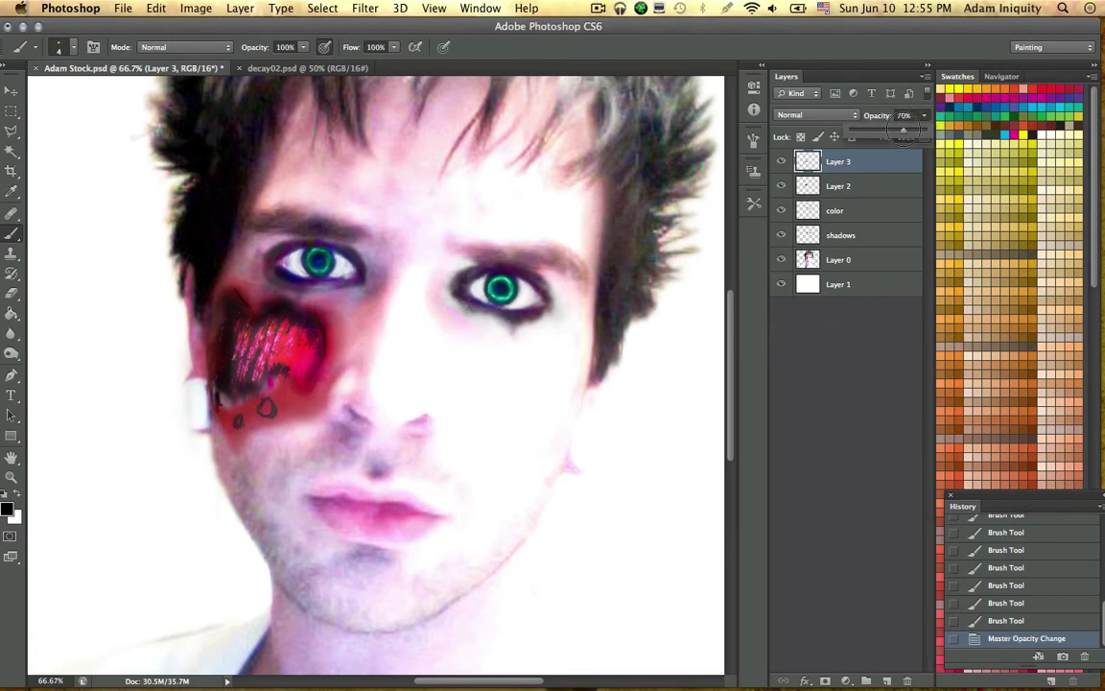
# Step: Draw thin black jagged torn-skin lines along the wound's lower edge, beside the small holes
pyautogui.click(293, 397)
pyautogui.click(299, 399)
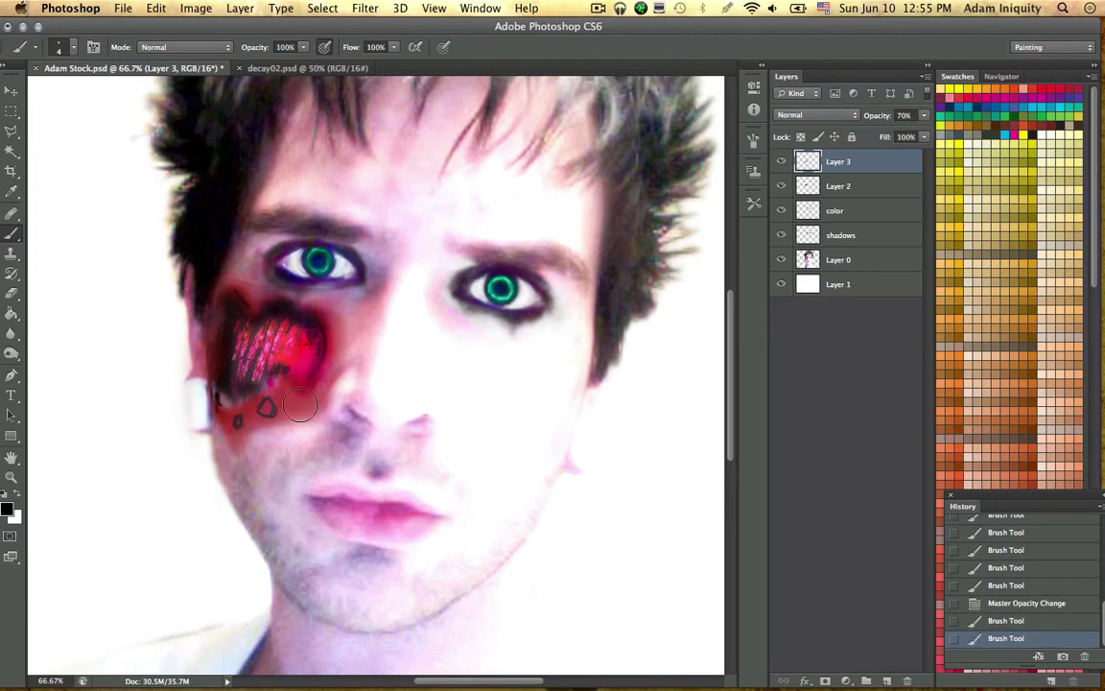
pyautogui.click(296, 397)
pyautogui.moveTo(295, 388); pyautogui.dragTo(301, 407)
pyautogui.click(295, 394)
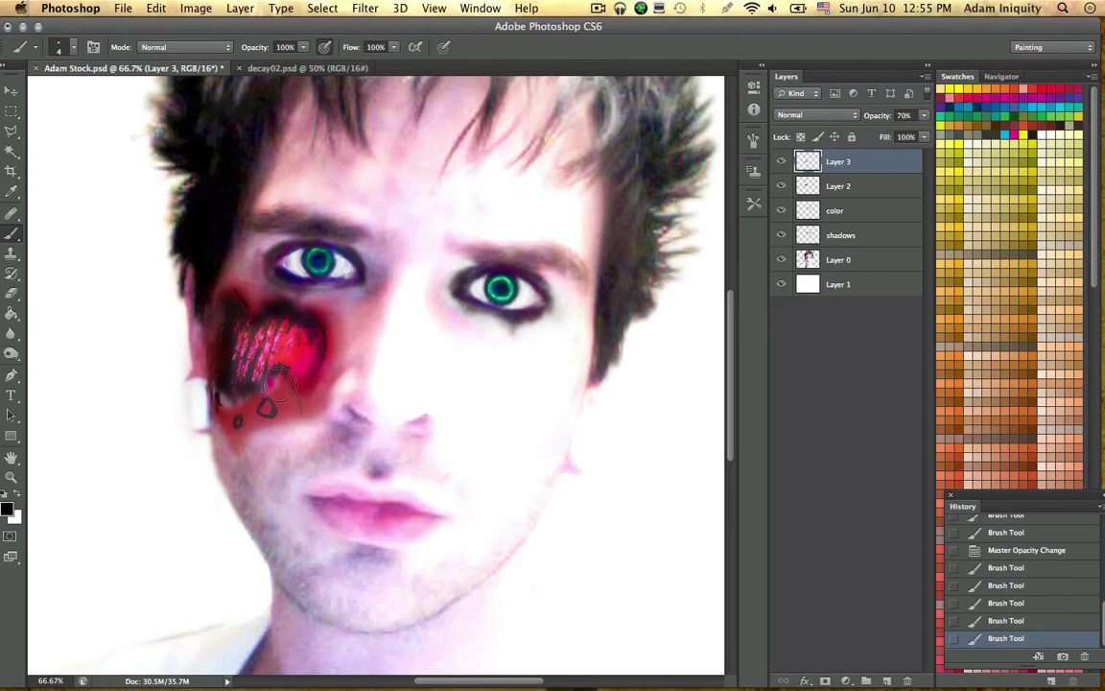
pyautogui.click(288, 384)
pyautogui.click(276, 383)
pyautogui.click(271, 403)
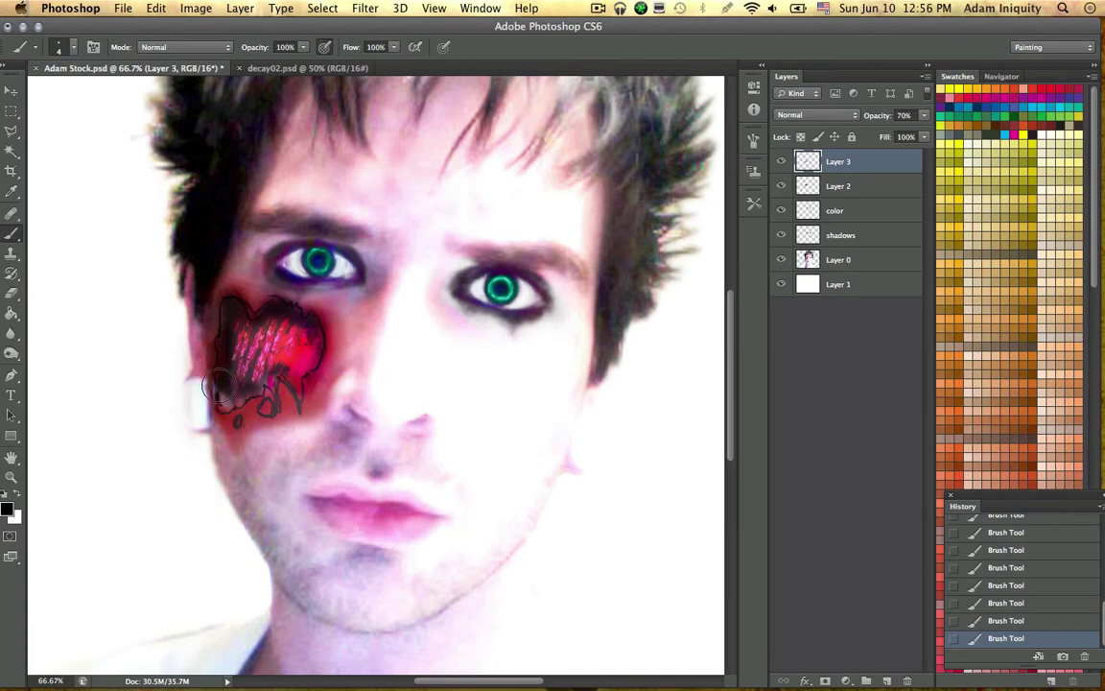
# Step: Draw thin black slanted strands across the wound's interior and thicken the torn lines at its lower edge
pyautogui.moveTo(248, 313); pyautogui.dragTo(231, 375)
pyautogui.moveTo(264, 313); pyautogui.dragTo(244, 376)
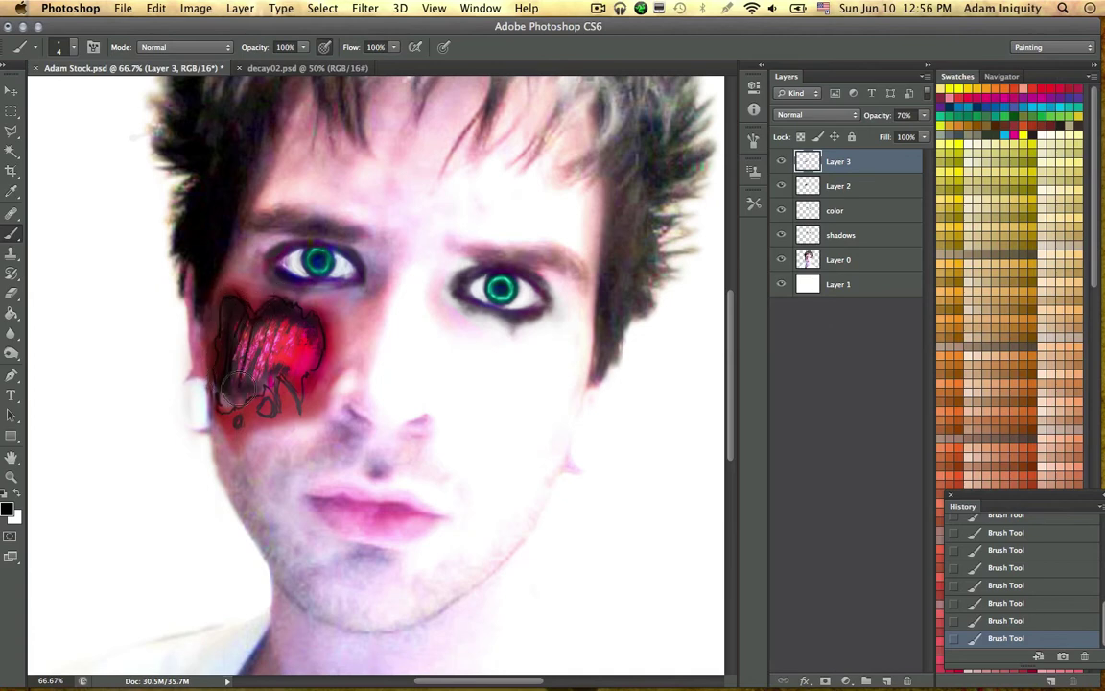
pyautogui.moveTo(282, 310)
pyautogui.mouseDown()
pyautogui.moveTo(251, 280)
pyautogui.moveTo(230, 341)
pyautogui.mouseUp()
pyautogui.moveTo(276, 382); pyautogui.dragTo(288, 403)
# Step: Set the foreground colour to bright red f60d0d
pyautogui.press('F11')
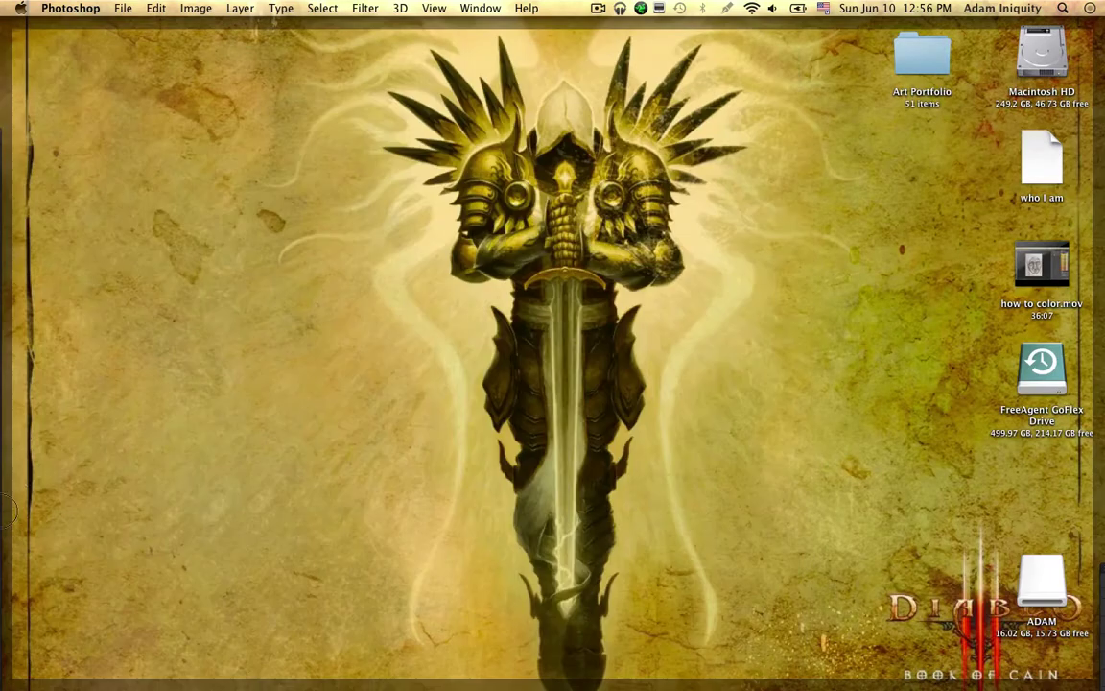
pyautogui.press('F11')
pyautogui.press('super+minus')
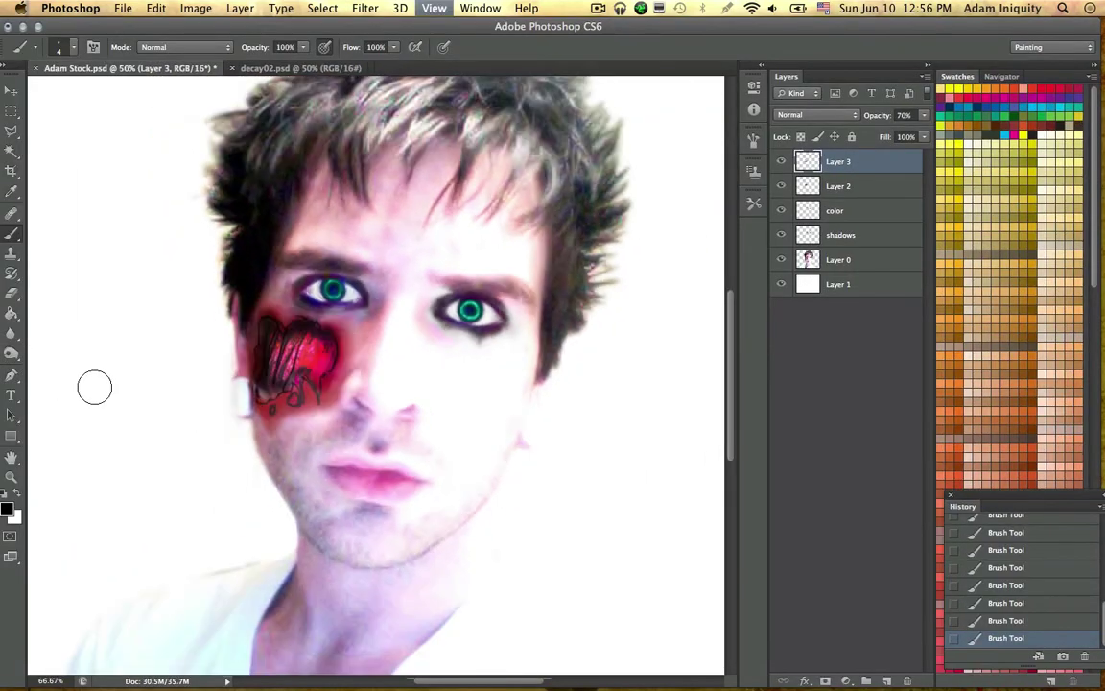
pyautogui.press('super+plus')
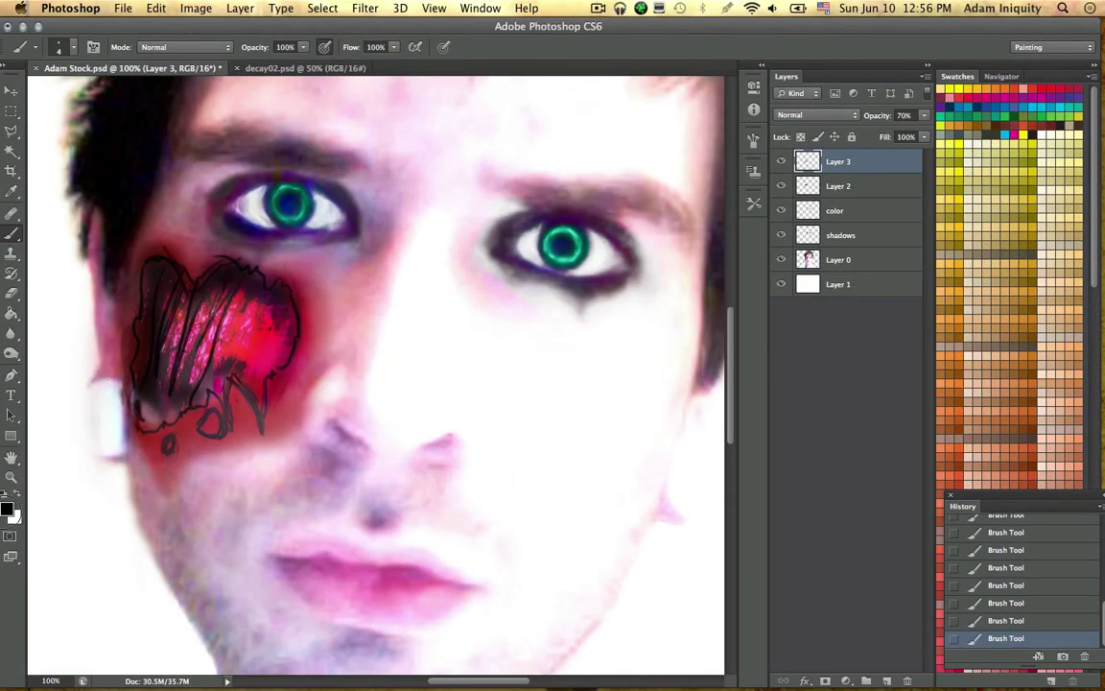
pyautogui.click(8, 509)
pyautogui.moveTo(557, 229); pyautogui.dragTo(743, 144)
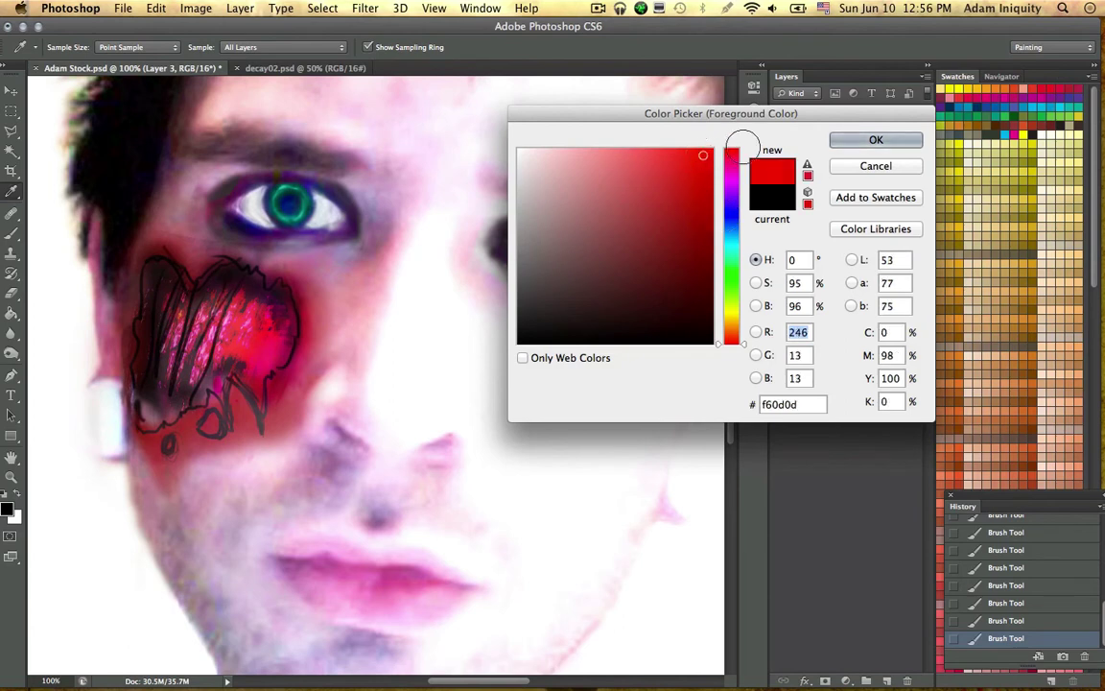
pyautogui.click(869, 140)
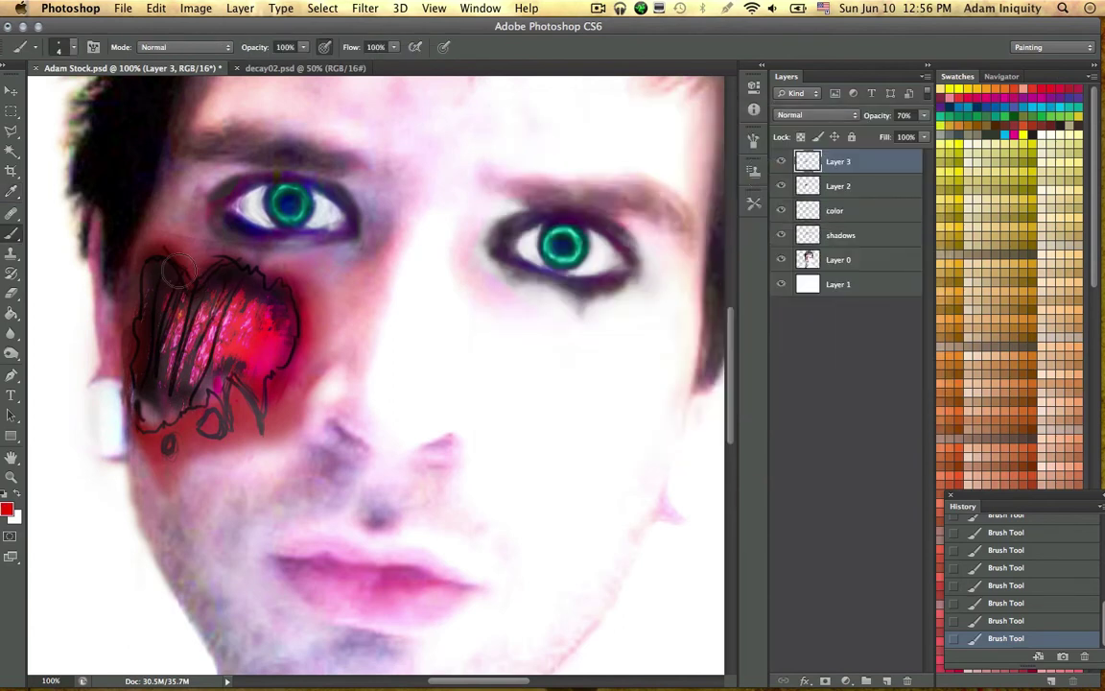
# Step: Set the brush's hardness to 0%, switch to the Mixer Brush and set its size to 17 px
pyautogui.rightClick(194, 277)
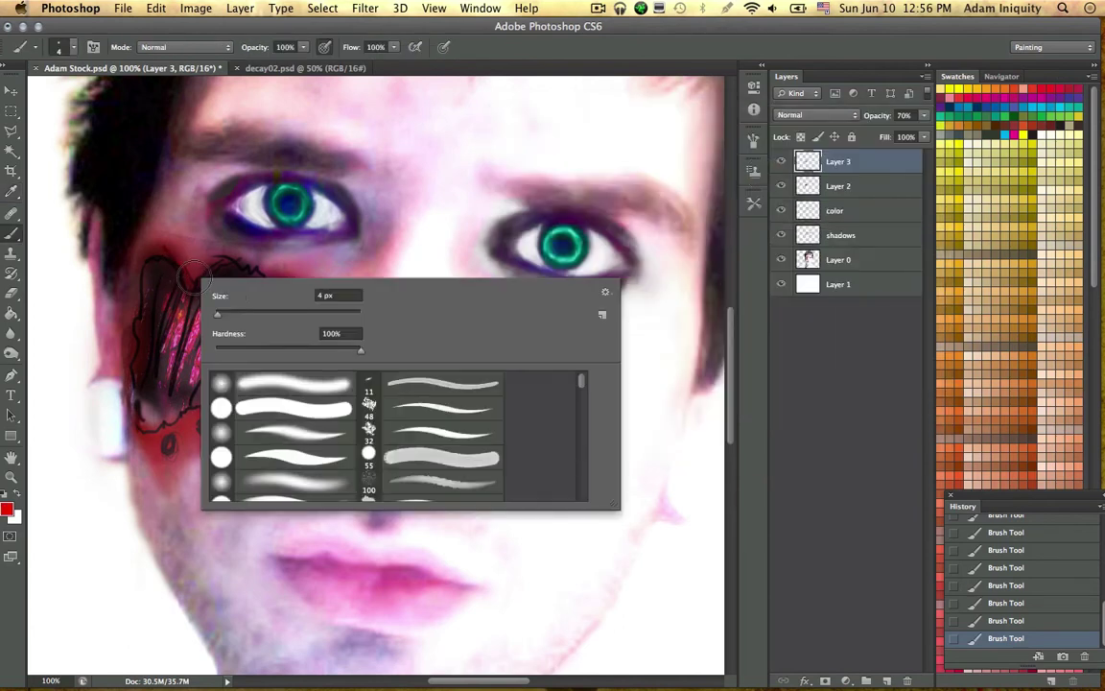
pyautogui.click(283, 476)
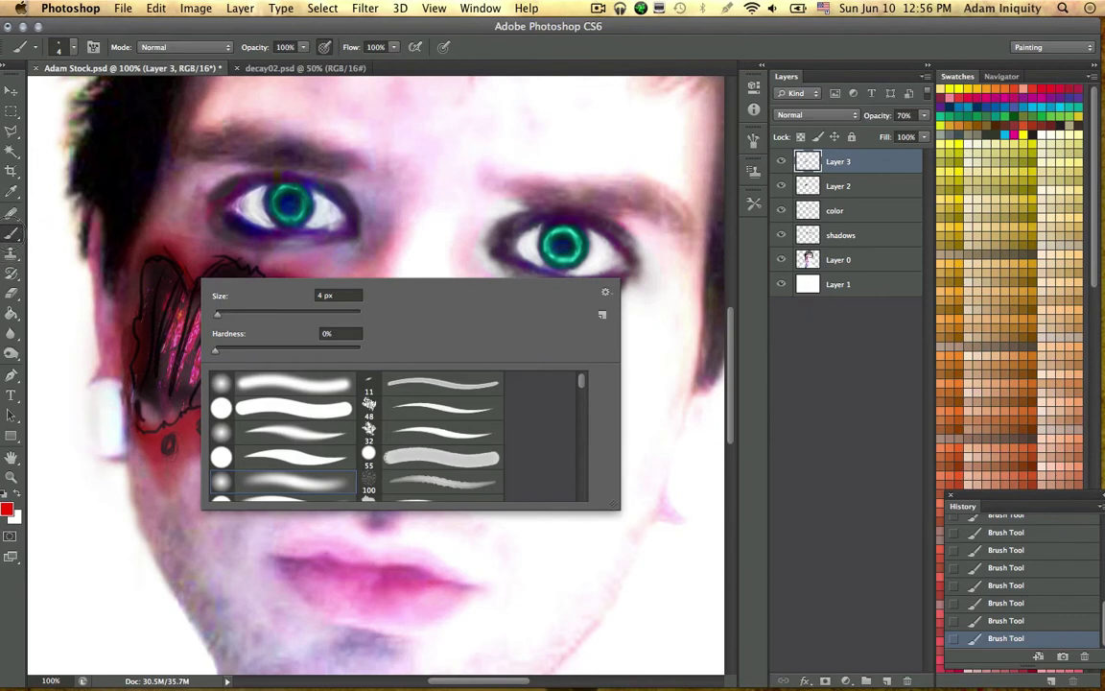
pyautogui.moveTo(14, 233); pyautogui.dragTo(77, 268)
pyautogui.rightClick(203, 270)
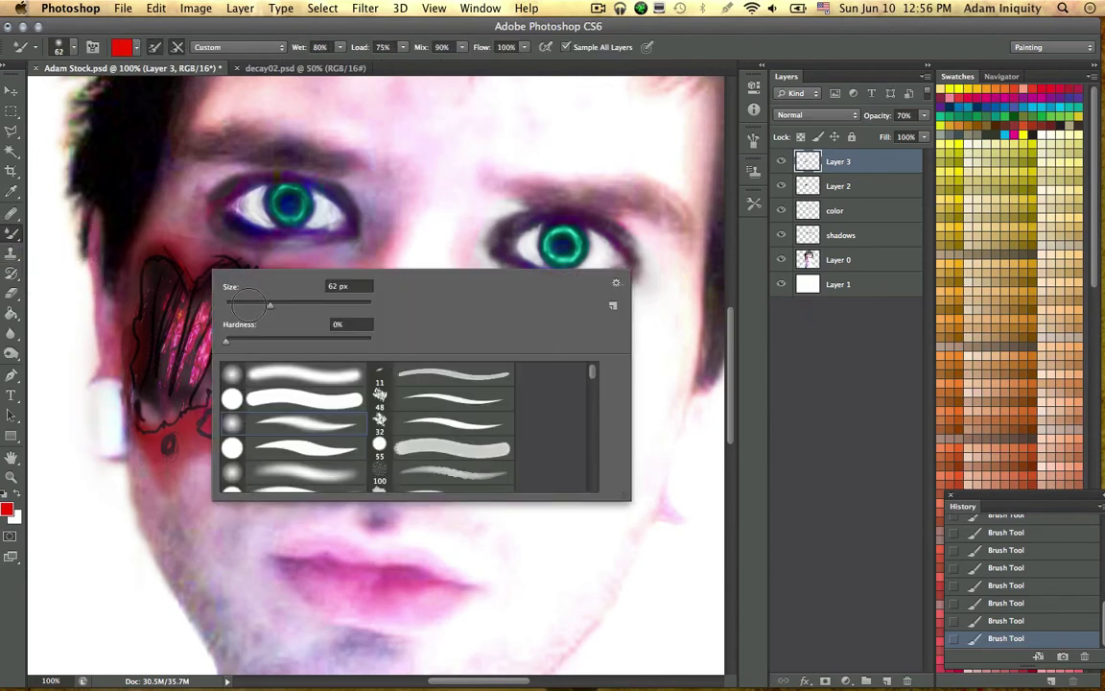
pyautogui.moveTo(271, 305); pyautogui.dragTo(237, 305)
# Step: Blend the black outline along the wound's upper outer edge and the side toward the ear
pyautogui.click(170, 251)
pyautogui.moveTo(171, 259)
pyautogui.mouseDown()
pyautogui.moveTo(188, 287)
pyautogui.moveTo(182, 245)
pyautogui.moveTo(209, 232)
pyautogui.mouseUp()
pyautogui.moveTo(191, 252)
pyautogui.mouseDown()
pyautogui.moveTo(233, 259)
pyautogui.moveTo(192, 285)
pyautogui.moveTo(217, 260)
pyautogui.moveTo(179, 286)
pyautogui.moveTo(177, 265)
pyautogui.moveTo(187, 288)
pyautogui.moveTo(168, 257)
pyautogui.moveTo(189, 285)
pyautogui.moveTo(173, 259)
pyautogui.moveTo(149, 261)
pyautogui.moveTo(164, 257)
pyautogui.moveTo(183, 285)
pyautogui.moveTo(166, 259)
pyautogui.moveTo(134, 282)
pyautogui.moveTo(130, 271)
pyautogui.moveTo(159, 264)
pyautogui.moveTo(158, 251)
pyautogui.moveTo(141, 278)
pyautogui.moveTo(156, 253)
pyautogui.moveTo(139, 313)
pyautogui.moveTo(156, 259)
pyautogui.moveTo(149, 311)
pyautogui.moveTo(161, 266)
pyautogui.moveTo(146, 317)
pyautogui.moveTo(142, 286)
pyautogui.moveTo(135, 342)
pyautogui.moveTo(147, 340)
pyautogui.moveTo(147, 316)
pyautogui.moveTo(151, 330)
pyautogui.moveTo(151, 279)
pyautogui.moveTo(130, 385)
pyautogui.moveTo(139, 314)
pyautogui.moveTo(135, 376)
pyautogui.mouseUp()
pyautogui.rightClick(174, 261)
pyautogui.moveTo(140, 307)
pyautogui.mouseDown()
pyautogui.moveTo(125, 359)
pyautogui.moveTo(144, 420)
pyautogui.mouseUp()
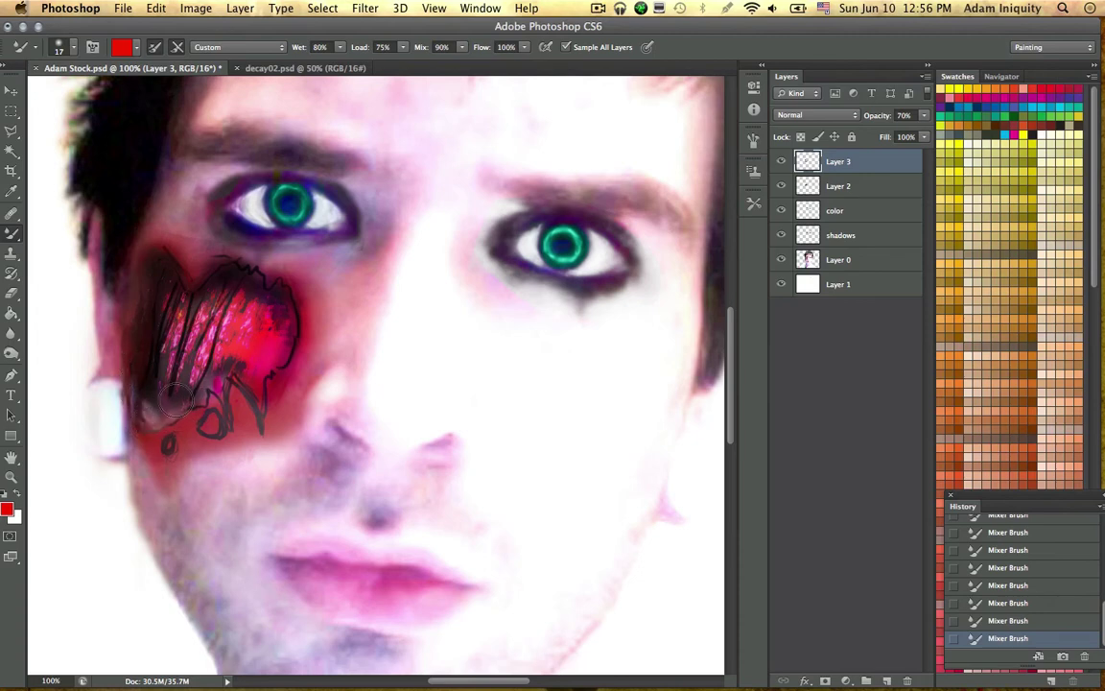
pyautogui.moveTo(177, 399)
pyautogui.mouseDown()
pyautogui.moveTo(190, 295)
pyautogui.moveTo(175, 383)
pyautogui.moveTo(201, 301)
pyautogui.moveTo(176, 302)
pyautogui.moveTo(184, 286)
pyautogui.moveTo(163, 352)
pyautogui.moveTo(168, 307)
pyautogui.moveTo(172, 298)
pyautogui.moveTo(165, 368)
pyautogui.mouseUp()
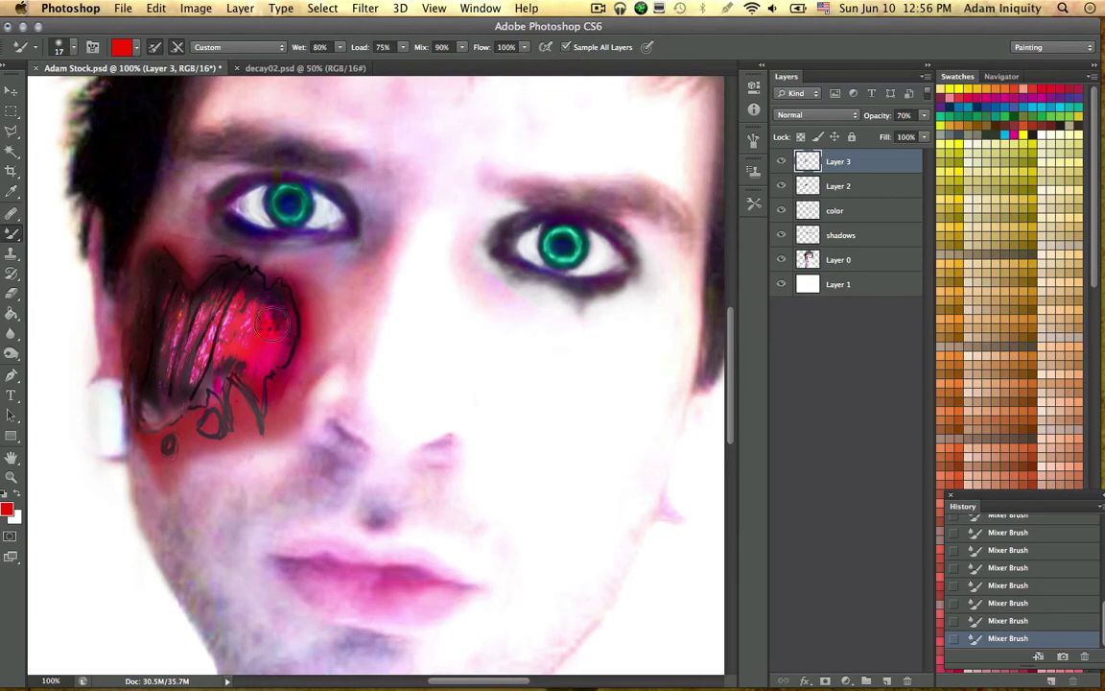
# Step: Blend the wound's upper edge, its side toward the nose and the jagged lines hanging from its lower edge
pyautogui.moveTo(246, 276)
pyautogui.mouseDown()
pyautogui.moveTo(204, 374)
pyautogui.moveTo(238, 281)
pyautogui.moveTo(212, 360)
pyautogui.moveTo(225, 299)
pyautogui.moveTo(205, 307)
pyautogui.moveTo(218, 312)
pyautogui.moveTo(187, 388)
pyautogui.moveTo(231, 307)
pyautogui.moveTo(273, 305)
pyautogui.moveTo(259, 381)
pyautogui.moveTo(279, 306)
pyautogui.moveTo(259, 380)
pyautogui.moveTo(280, 305)
pyautogui.moveTo(258, 325)
pyautogui.mouseUp()
pyautogui.moveTo(245, 379)
pyautogui.mouseDown()
pyautogui.moveTo(259, 291)
pyautogui.moveTo(233, 345)
pyautogui.moveTo(238, 319)
pyautogui.moveTo(231, 366)
pyautogui.moveTo(262, 341)
pyautogui.moveTo(240, 326)
pyautogui.moveTo(274, 343)
pyautogui.moveTo(265, 326)
pyautogui.moveTo(286, 331)
pyautogui.moveTo(273, 308)
pyautogui.moveTo(288, 302)
pyautogui.moveTo(247, 287)
pyautogui.moveTo(204, 283)
pyautogui.moveTo(198, 294)
pyautogui.moveTo(224, 266)
pyautogui.moveTo(189, 314)
pyautogui.moveTo(223, 262)
pyautogui.moveTo(248, 266)
pyautogui.moveTo(234, 260)
pyautogui.moveTo(207, 276)
pyautogui.moveTo(174, 261)
pyautogui.moveTo(187, 291)
pyautogui.moveTo(247, 285)
pyautogui.moveTo(188, 289)
pyautogui.moveTo(164, 313)
pyautogui.moveTo(173, 283)
pyautogui.moveTo(260, 273)
pyautogui.moveTo(262, 300)
pyautogui.moveTo(280, 279)
pyautogui.moveTo(298, 309)
pyautogui.moveTo(288, 353)
pyautogui.mouseUp()
pyautogui.moveTo(264, 403)
pyautogui.mouseDown()
pyautogui.moveTo(262, 433)
pyautogui.moveTo(264, 422)
pyautogui.mouseUp()
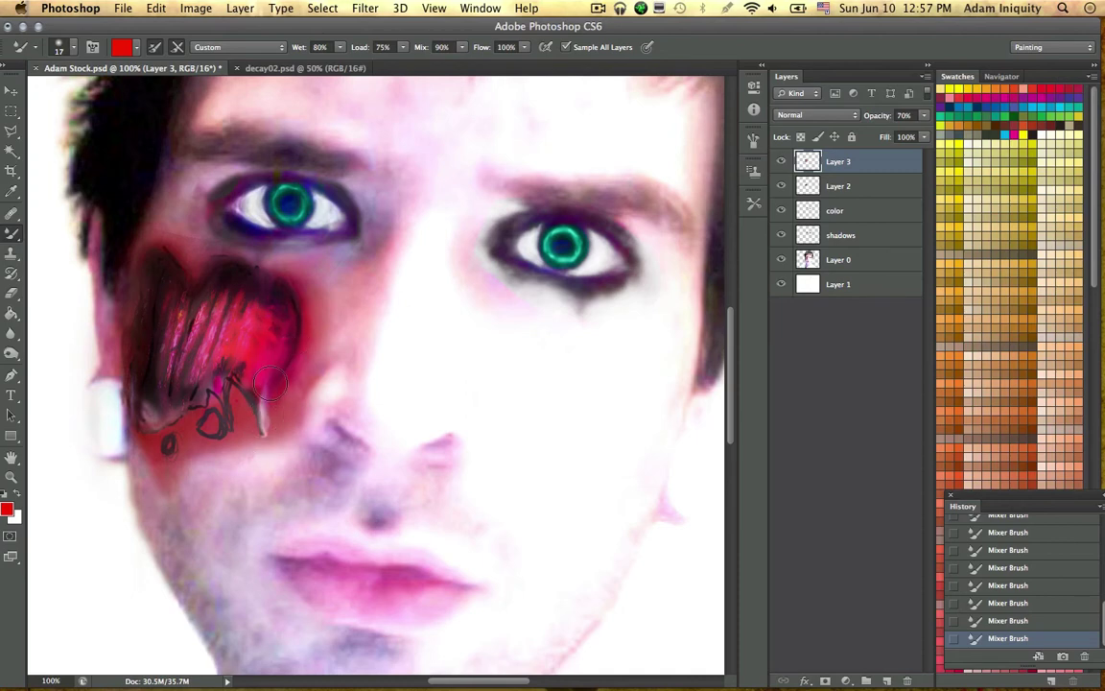
pyautogui.moveTo(234, 389)
pyautogui.mouseDown()
pyautogui.moveTo(224, 361)
pyautogui.moveTo(260, 433)
pyautogui.mouseUp()
pyautogui.moveTo(231, 381)
pyautogui.mouseDown()
pyautogui.moveTo(228, 442)
pyautogui.moveTo(235, 371)
pyautogui.moveTo(236, 428)
pyautogui.moveTo(229, 395)
pyautogui.mouseUp()
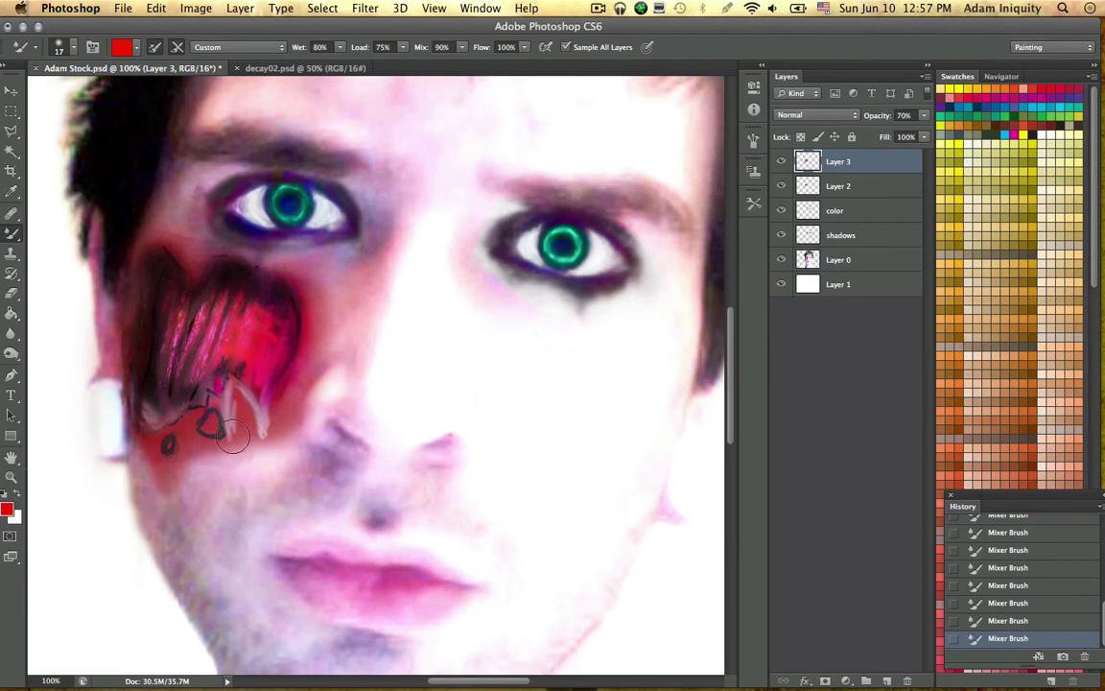
# Step: Paint red over the grey jagged lines and torn spots below the wound with a 21 px Brush at 0% hardness
pyautogui.rightClick(189, 420)
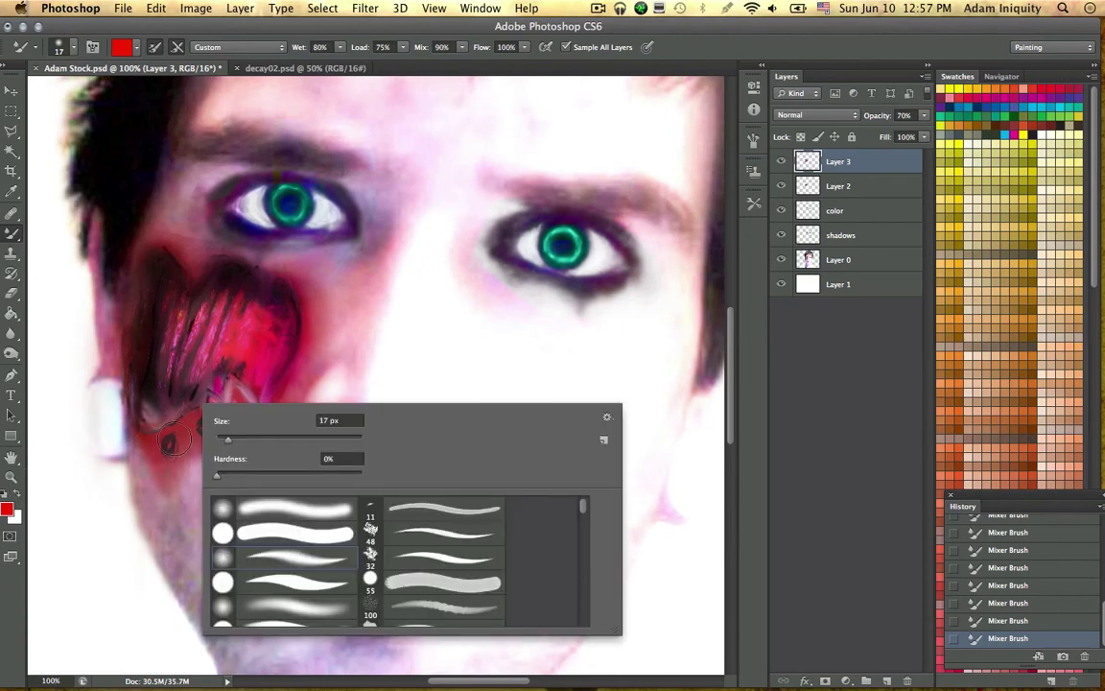
pyautogui.moveTo(11, 233); pyautogui.dragTo(81, 230)
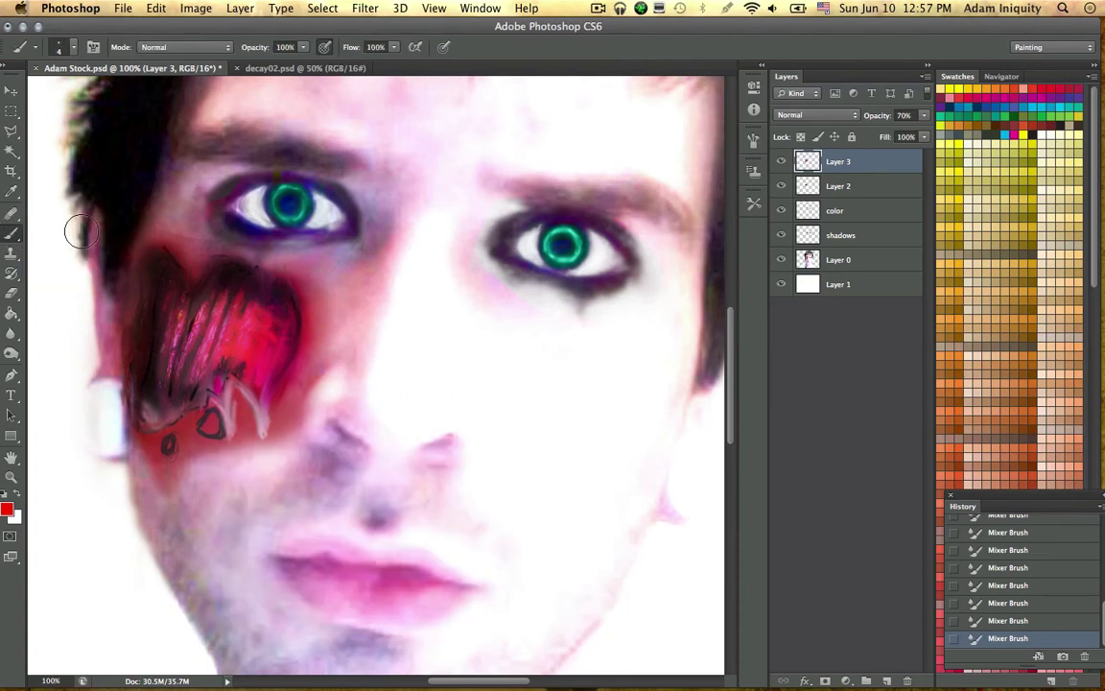
pyautogui.rightClick(231, 377)
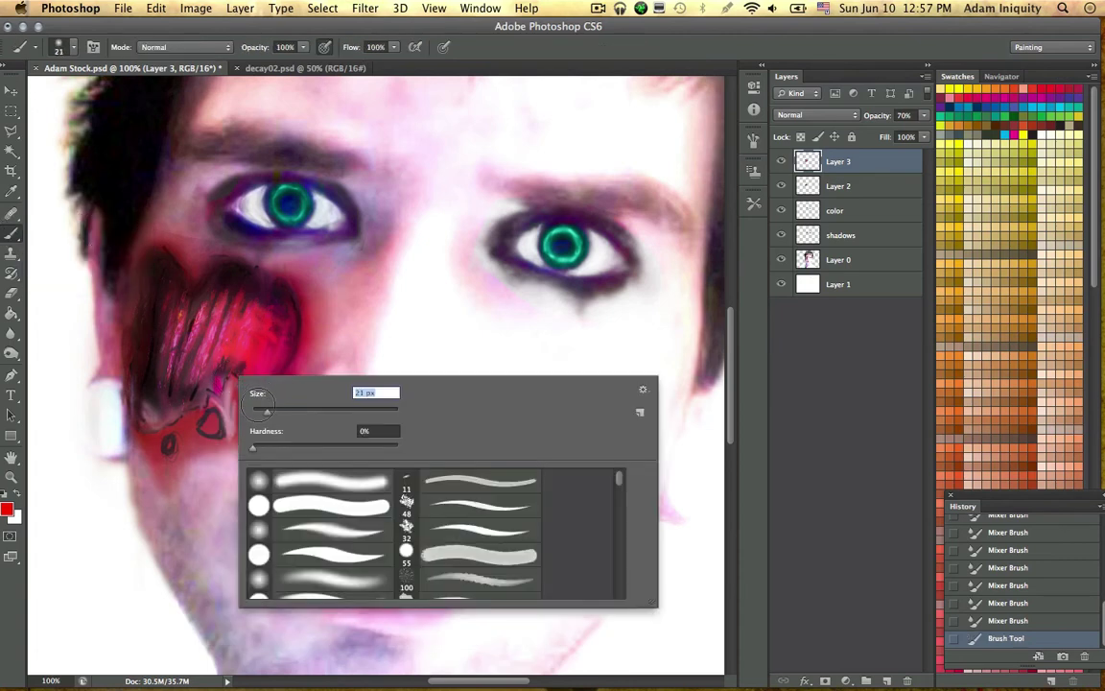
pyautogui.click(232, 377)
pyautogui.moveTo(239, 372); pyautogui.dragTo(228, 361)
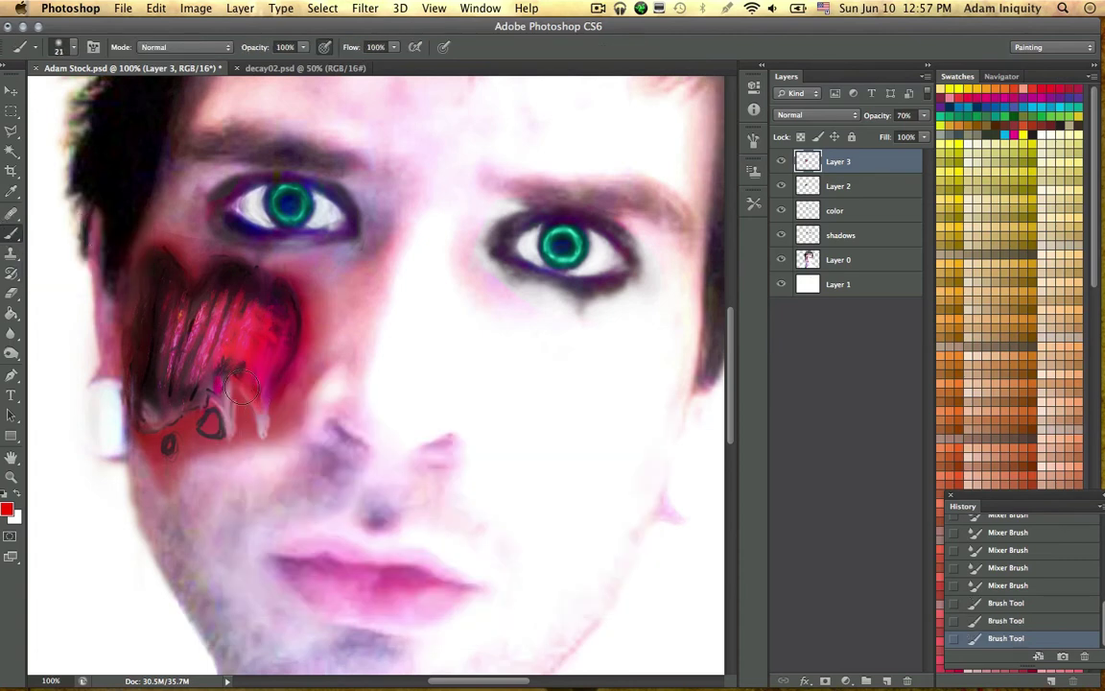
pyautogui.moveTo(277, 391); pyautogui.dragTo(251, 393)
pyautogui.moveTo(251, 393)
pyautogui.mouseDown()
pyautogui.moveTo(271, 415)
pyautogui.moveTo(230, 382)
pyautogui.moveTo(260, 411)
pyautogui.mouseUp()
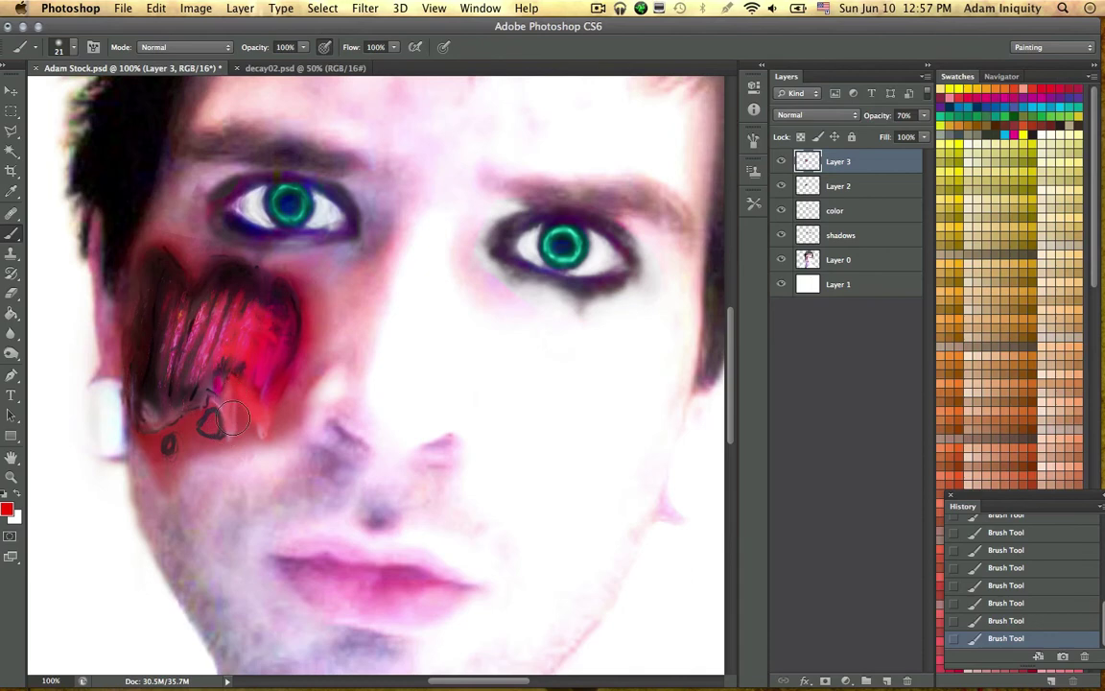
pyautogui.rightClick(167, 430)
pyautogui.click(213, 431)
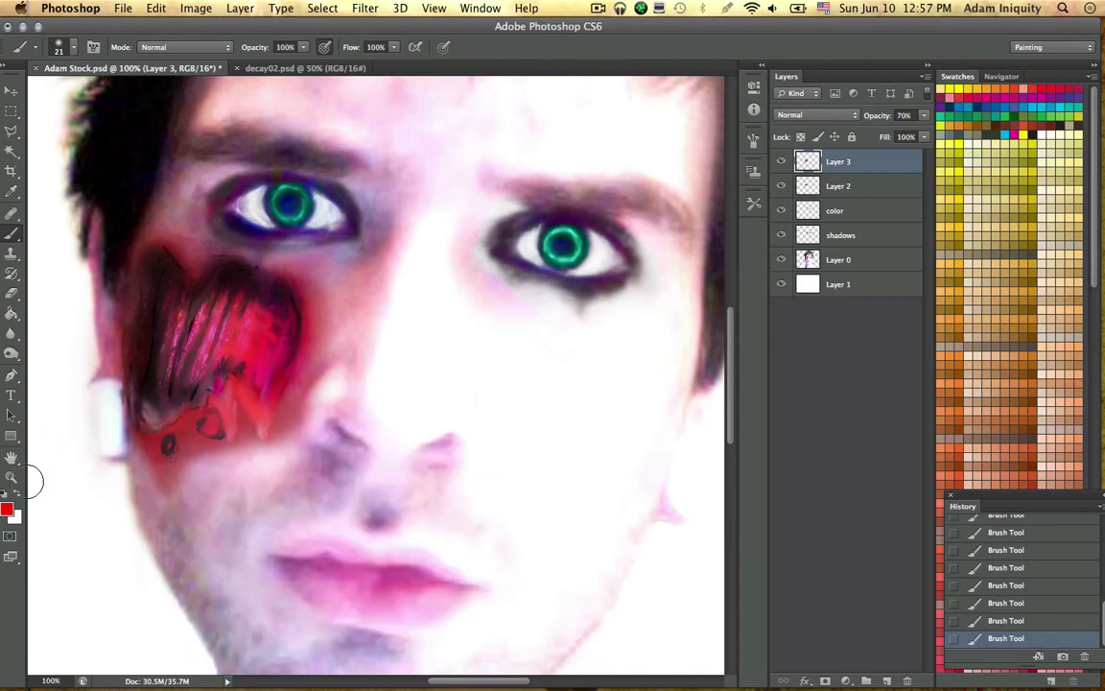
# Step: Set the foreground colour to dark red 490303, reduce the brush to 13 px and start darkening the wound's jagged lower edge
pyautogui.click(6, 510)
pyautogui.click(703, 288)
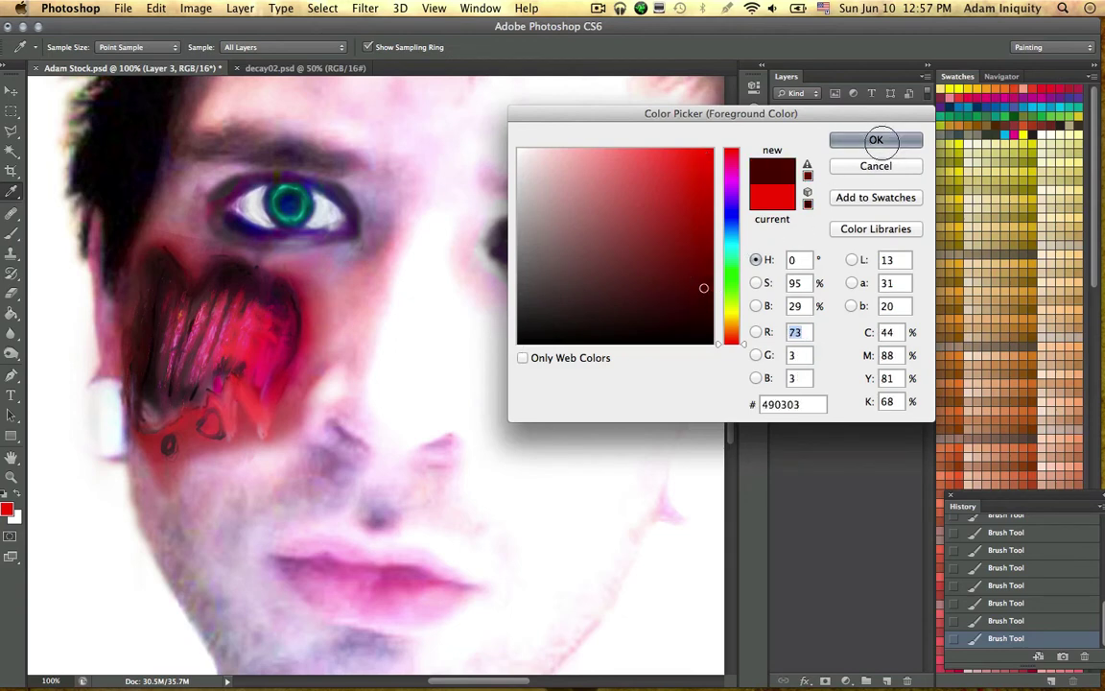
pyautogui.click(876, 140)
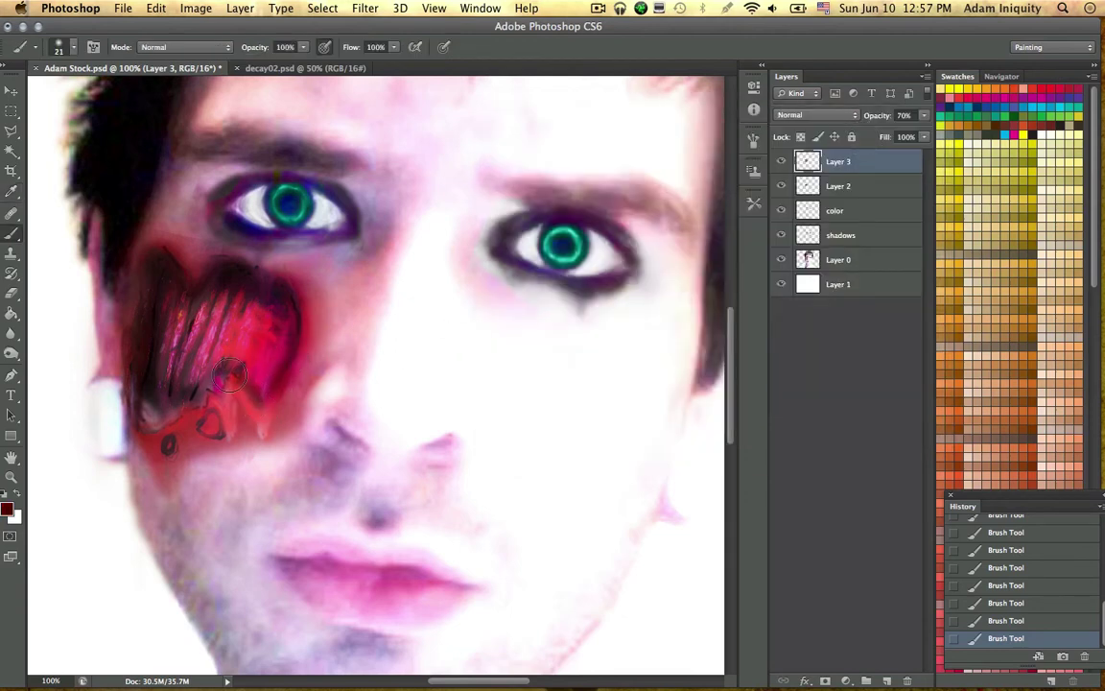
pyautogui.rightClick(255, 403)
pyautogui.moveTo(283, 430); pyautogui.dragTo(277, 430)
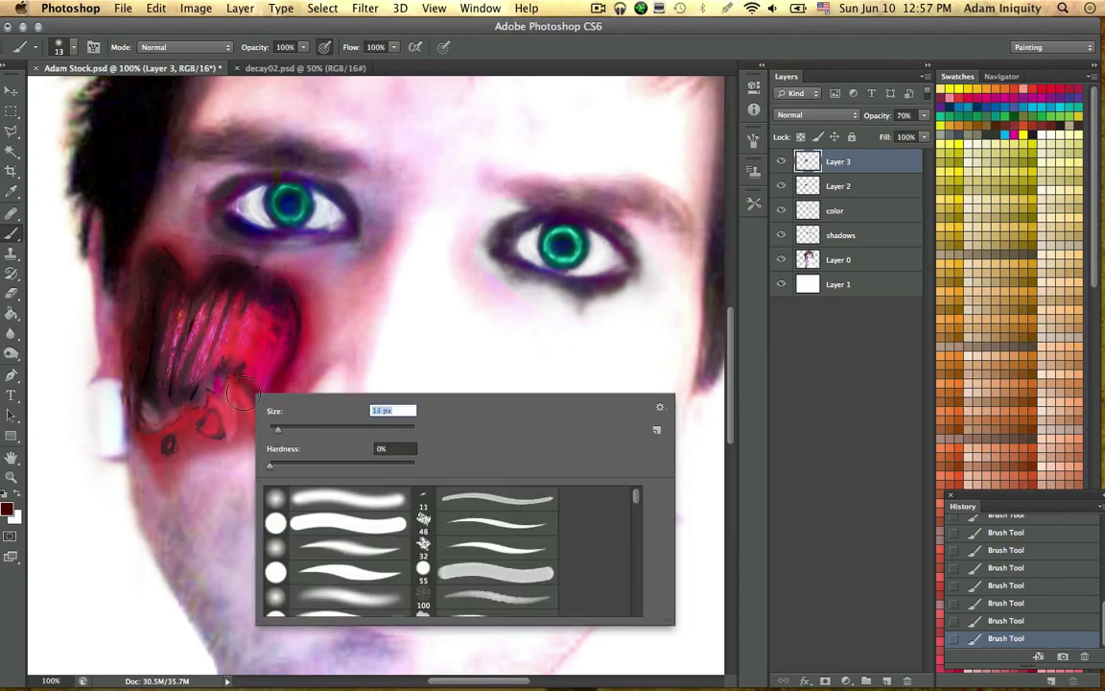
pyautogui.click(230, 379)
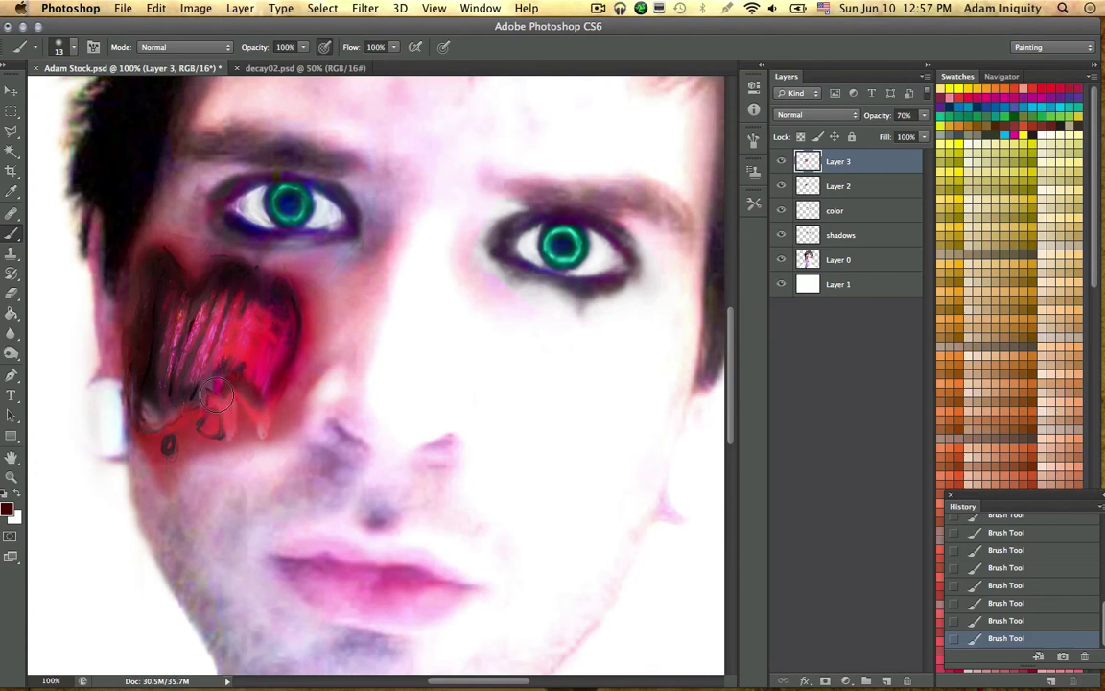
# Step: Set the brush hardness to 100% and paint dark red along the wound's lower and upper edges, its nose side and its interior
pyautogui.rightClick(192, 396)
pyautogui.click(248, 579)
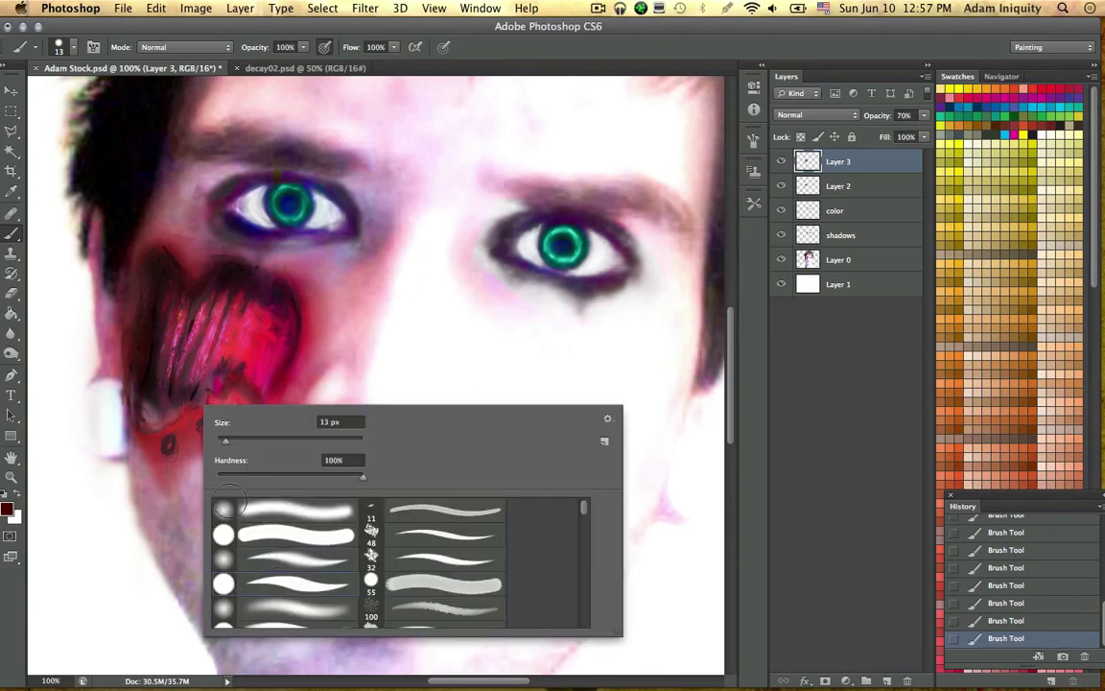
pyautogui.click(237, 386)
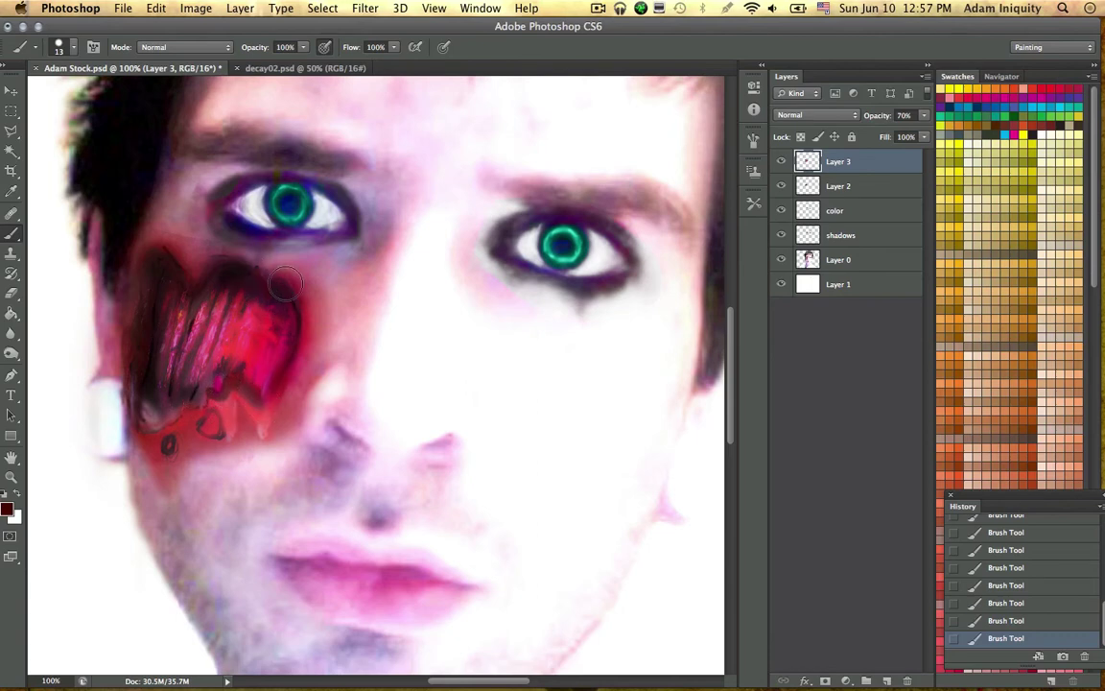
pyautogui.moveTo(222, 269)
pyautogui.mouseDown()
pyautogui.moveTo(206, 250)
pyautogui.moveTo(169, 263)
pyautogui.moveTo(157, 237)
pyautogui.moveTo(169, 251)
pyautogui.mouseUp()
pyautogui.rightClick(142, 427)
pyautogui.press('Escape')
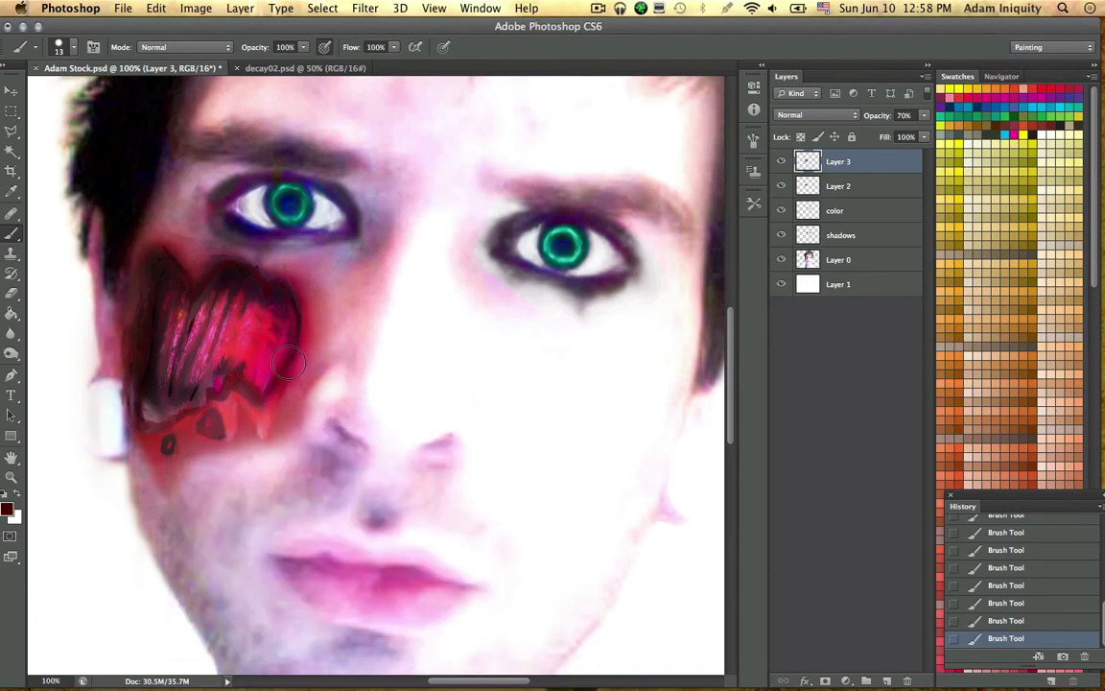
pyautogui.moveTo(288, 362)
pyautogui.mouseDown()
pyautogui.moveTo(278, 298)
pyautogui.moveTo(280, 331)
pyautogui.moveTo(307, 325)
pyautogui.moveTo(297, 300)
pyautogui.mouseUp()
pyautogui.moveTo(165, 327)
pyautogui.mouseDown()
pyautogui.moveTo(286, 322)
pyautogui.moveTo(281, 310)
pyautogui.moveTo(231, 317)
pyautogui.moveTo(228, 304)
pyautogui.moveTo(211, 344)
pyautogui.moveTo(222, 273)
pyautogui.moveTo(221, 307)
pyautogui.moveTo(219, 286)
pyautogui.moveTo(242, 289)
pyautogui.moveTo(247, 343)
pyautogui.mouseUp()
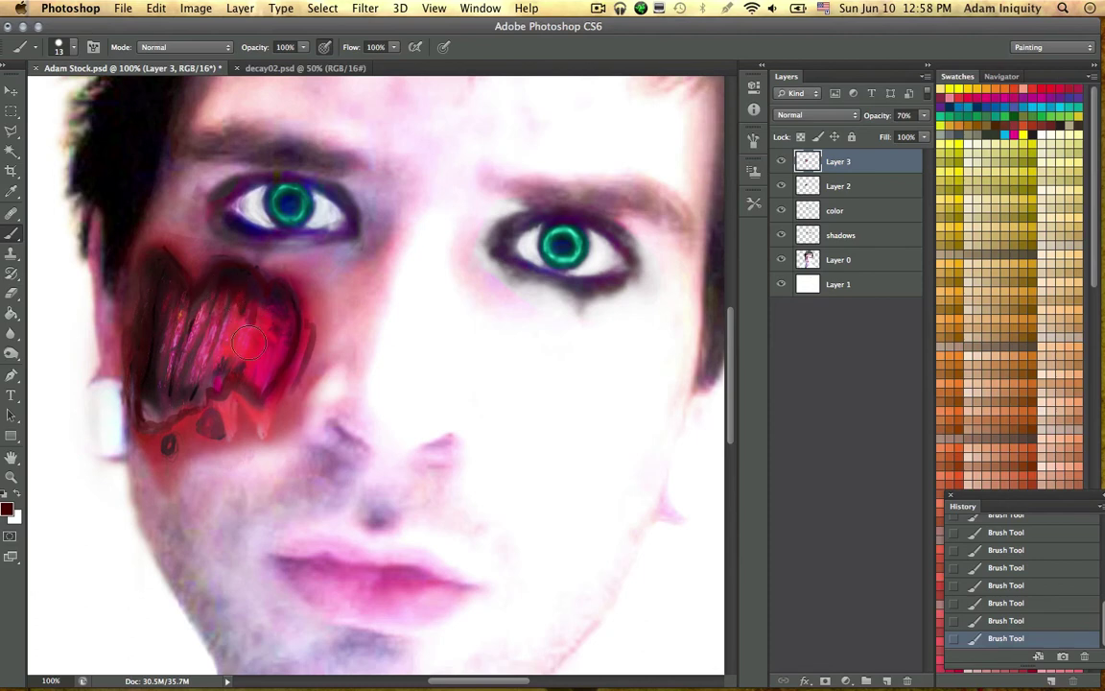
# Step: Set the brush hardness to 0% and paint soft dark red streaks down the bright red part of the wound
pyautogui.rightClick(288, 357)
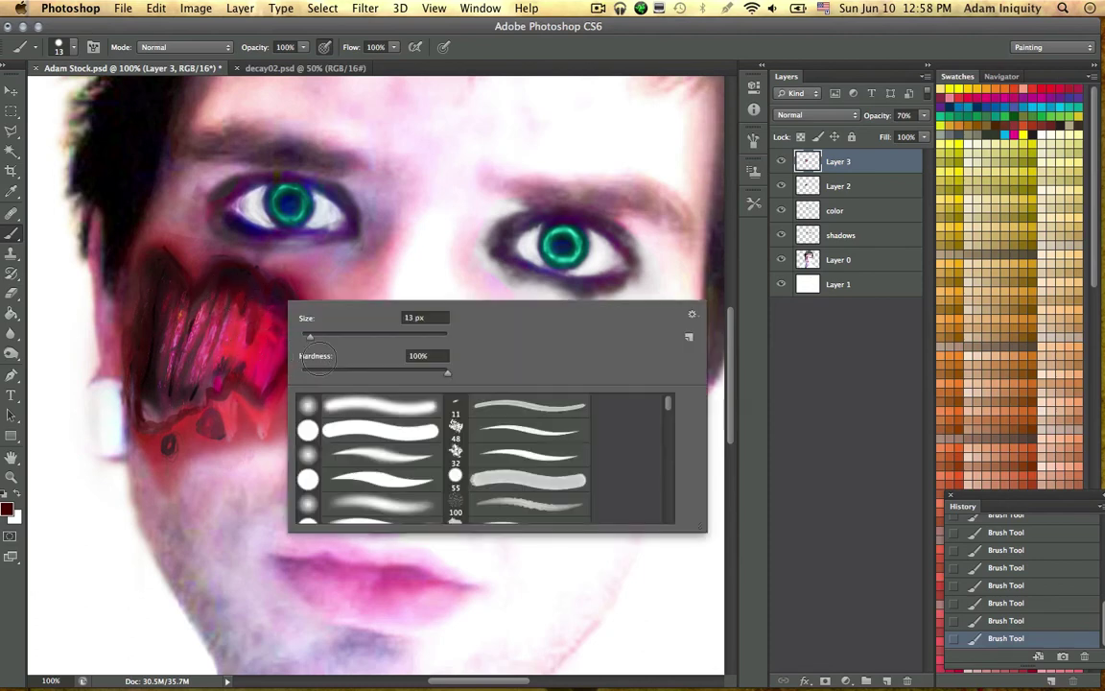
pyautogui.click(382, 497)
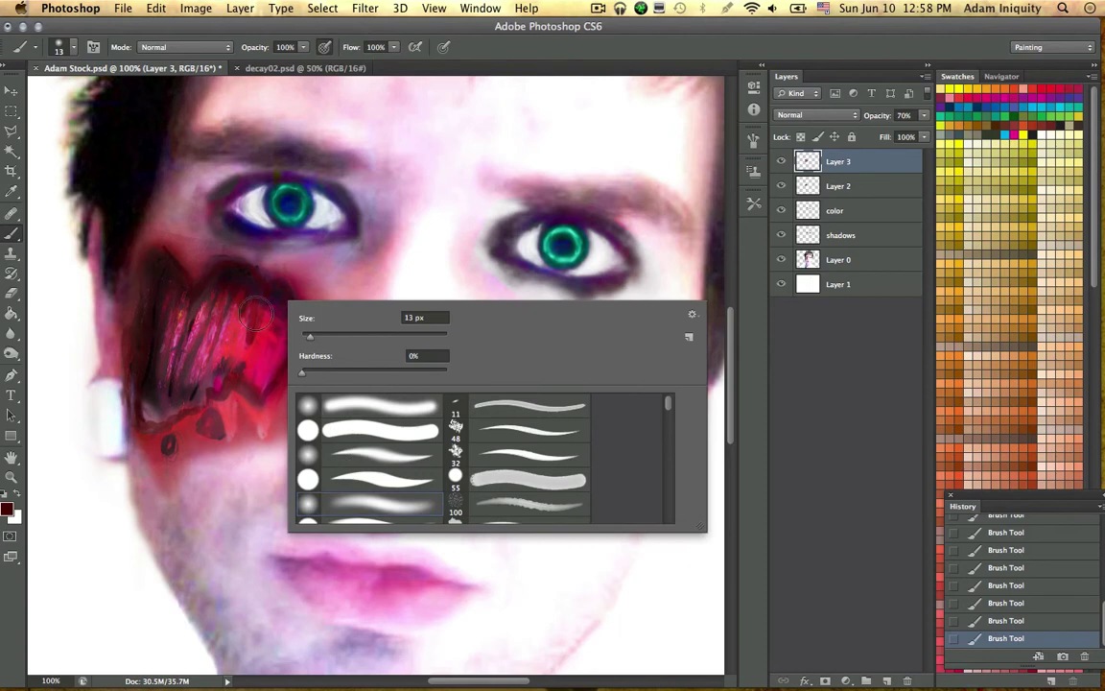
pyautogui.click(236, 272)
pyautogui.moveTo(243, 270)
pyautogui.mouseDown()
pyautogui.moveTo(218, 309)
pyautogui.moveTo(231, 297)
pyautogui.moveTo(265, 332)
pyautogui.moveTo(258, 318)
pyautogui.moveTo(237, 345)
pyautogui.moveTo(247, 346)
pyautogui.mouseUp()
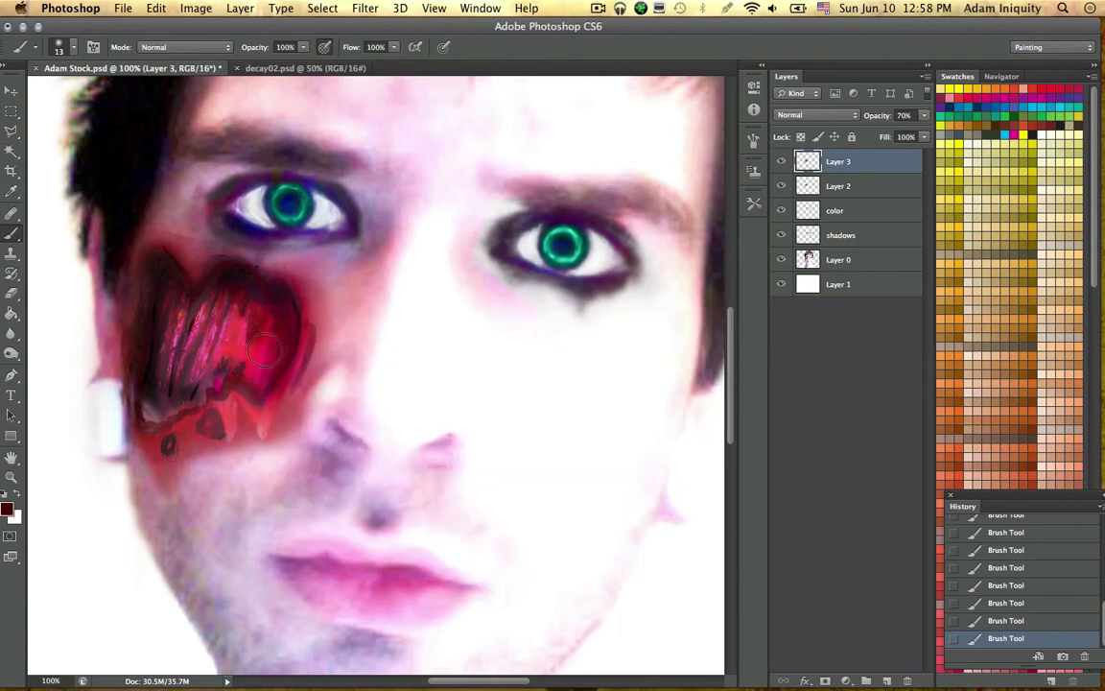
pyautogui.moveTo(247, 303)
pyautogui.mouseDown()
pyautogui.moveTo(233, 336)
pyautogui.moveTo(249, 335)
pyautogui.mouseUp()
pyautogui.moveTo(252, 278); pyautogui.dragTo(227, 314)
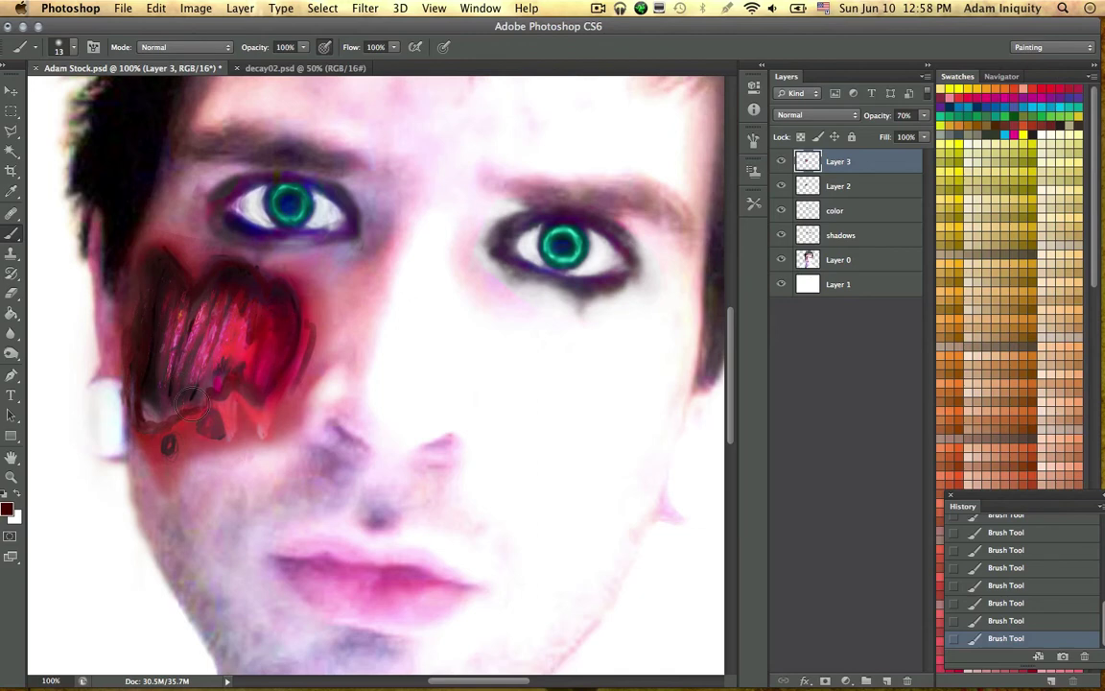
# Step: Darken the striped middle of the wound and its lower corner toward the ear with soft dark red strokes
pyautogui.moveTo(190, 403); pyautogui.dragTo(233, 309)
pyautogui.moveTo(203, 371); pyautogui.dragTo(210, 339)
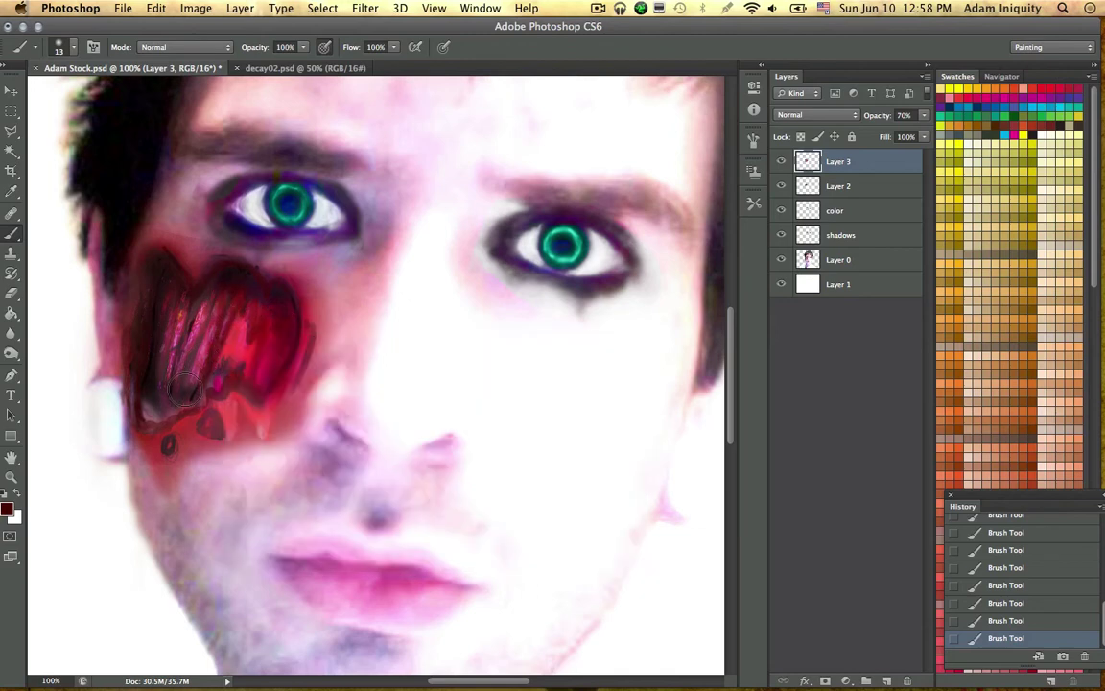
pyautogui.moveTo(184, 388)
pyautogui.mouseDown()
pyautogui.moveTo(219, 282)
pyautogui.moveTo(192, 315)
pyautogui.moveTo(172, 385)
pyautogui.moveTo(182, 312)
pyautogui.moveTo(167, 327)
pyautogui.moveTo(170, 288)
pyautogui.moveTo(194, 305)
pyautogui.moveTo(257, 297)
pyautogui.moveTo(234, 362)
pyautogui.moveTo(279, 290)
pyautogui.mouseUp()
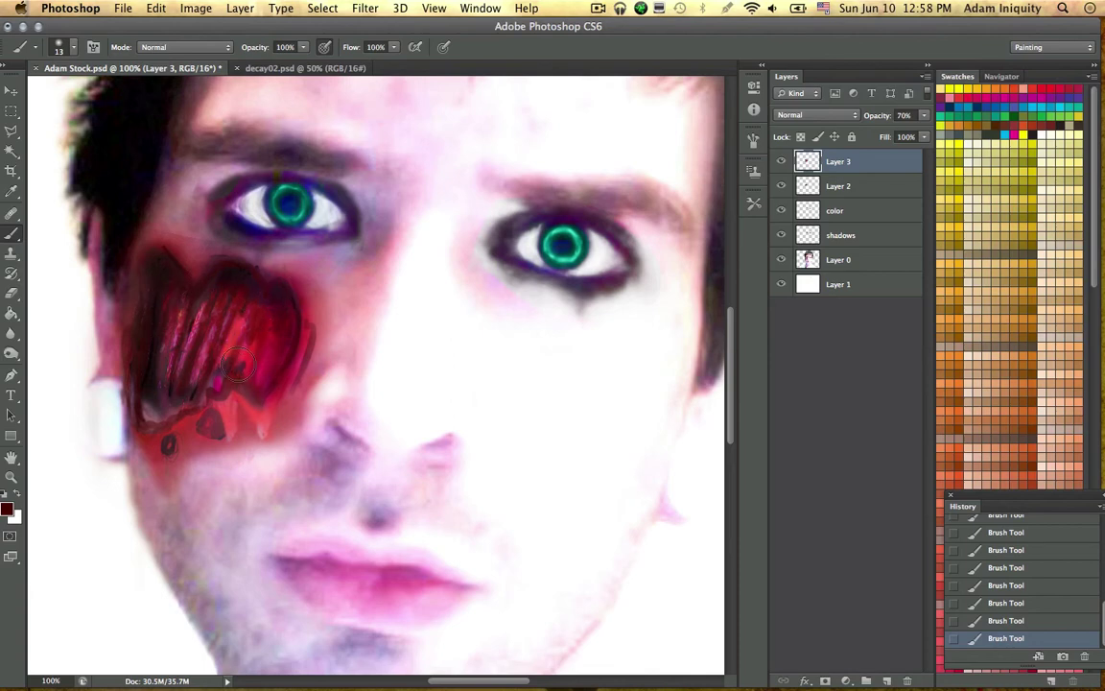
pyautogui.moveTo(237, 362)
pyautogui.mouseDown()
pyautogui.moveTo(274, 315)
pyautogui.moveTo(270, 301)
pyautogui.moveTo(147, 332)
pyautogui.moveTo(185, 269)
pyautogui.moveTo(159, 264)
pyautogui.moveTo(191, 310)
pyautogui.moveTo(152, 273)
pyautogui.moveTo(258, 300)
pyautogui.moveTo(225, 285)
pyautogui.moveTo(248, 274)
pyautogui.moveTo(231, 313)
pyautogui.mouseUp()
pyautogui.rightClick(287, 312)
pyautogui.click(291, 317)
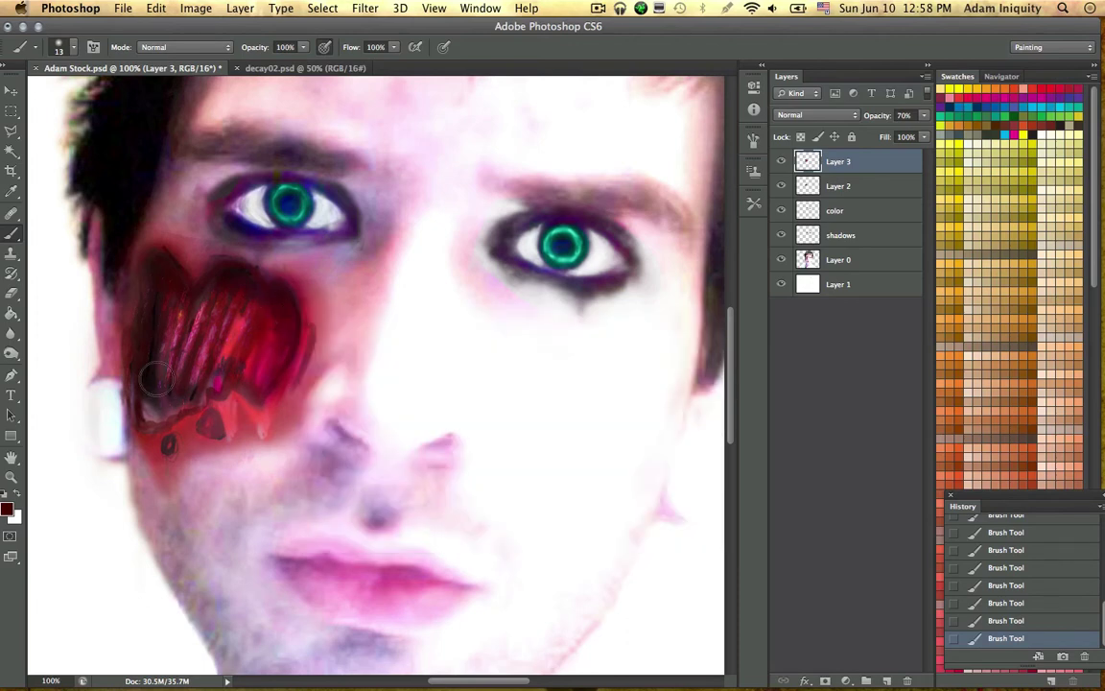
pyautogui.moveTo(164, 405)
pyautogui.mouseDown()
pyautogui.moveTo(148, 355)
pyautogui.moveTo(156, 415)
pyautogui.moveTo(211, 389)
pyautogui.moveTo(164, 409)
pyautogui.moveTo(197, 387)
pyautogui.moveTo(156, 427)
pyautogui.moveTo(142, 419)
pyautogui.moveTo(189, 402)
pyautogui.moveTo(149, 406)
pyautogui.mouseUp()
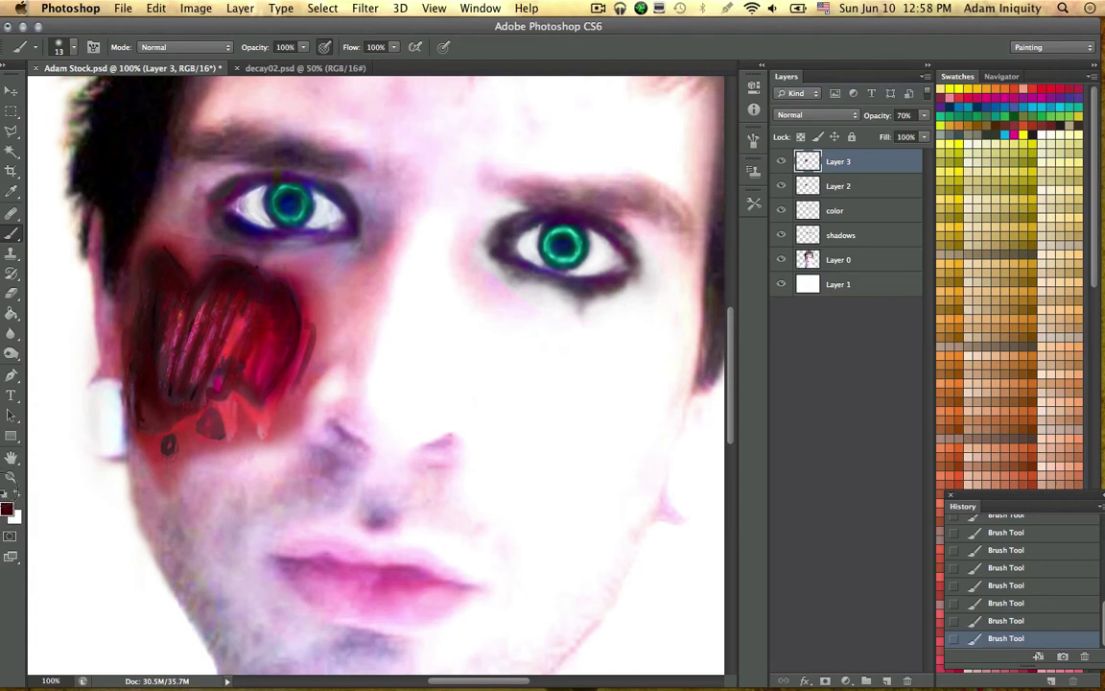
# Step: Reset the foreground colour to black, set the brush opacity to 35% and shade the wound's ear-side and lower edges
pyautogui.press('d')
pyautogui.moveTo(164, 433)
pyautogui.mouseDown()
pyautogui.moveTo(134, 410)
pyautogui.moveTo(163, 422)
pyautogui.mouseUp()
pyautogui.click(303, 47)
pyautogui.moveTo(307, 66); pyautogui.dragTo(257, 65)
pyautogui.click(139, 276)
pyautogui.moveTo(140, 276)
pyautogui.mouseDown()
pyautogui.moveTo(149, 333)
pyautogui.moveTo(132, 372)
pyautogui.moveTo(145, 257)
pyautogui.moveTo(129, 422)
pyautogui.moveTo(142, 334)
pyautogui.moveTo(173, 422)
pyautogui.mouseUp()
pyautogui.rightClick(234, 392)
pyautogui.press('Escape')
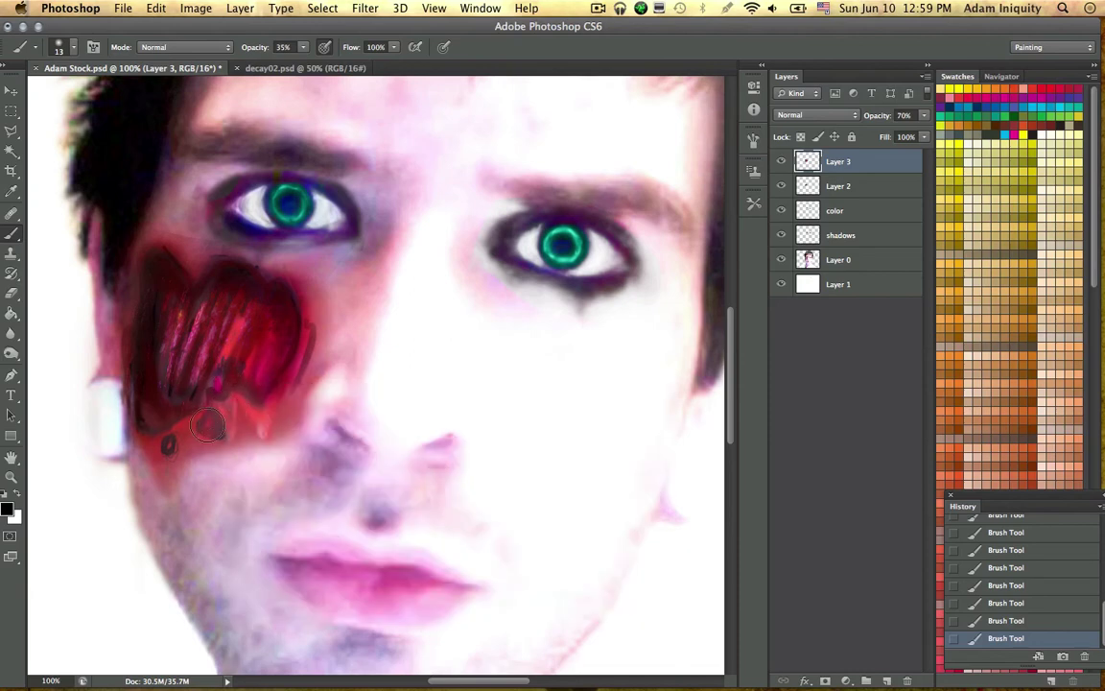
# Step: Bring the bark texture from decay02.psd into the portrait document as a new layer with the Move tool
pyautogui.press('super+minus')
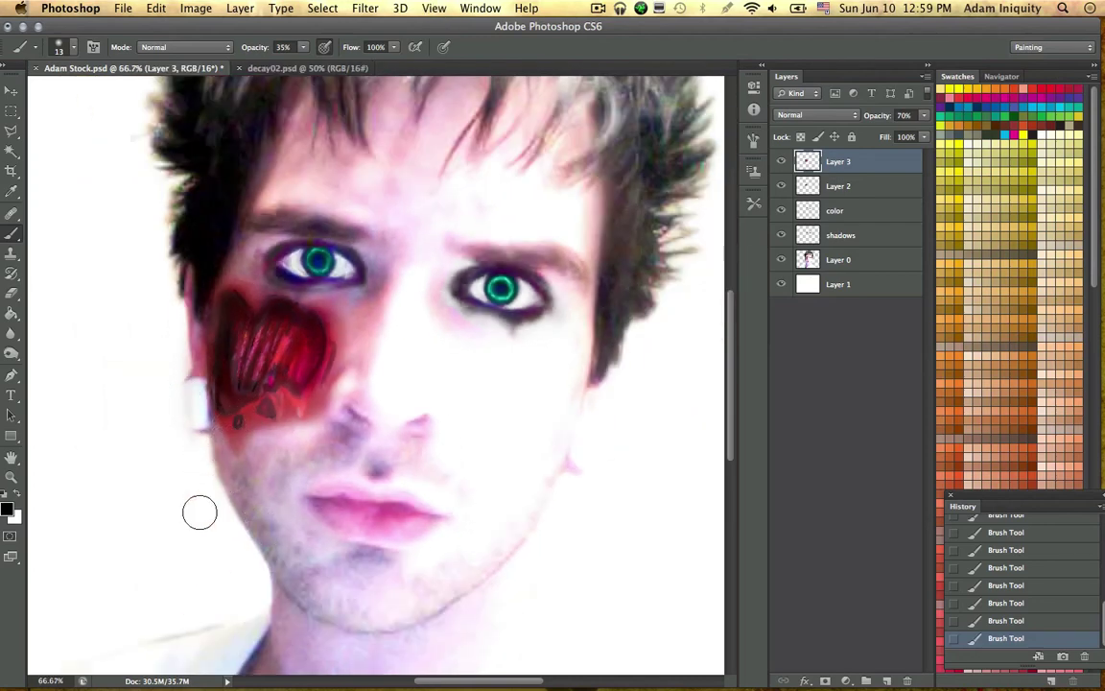
pyautogui.press('super+minus')
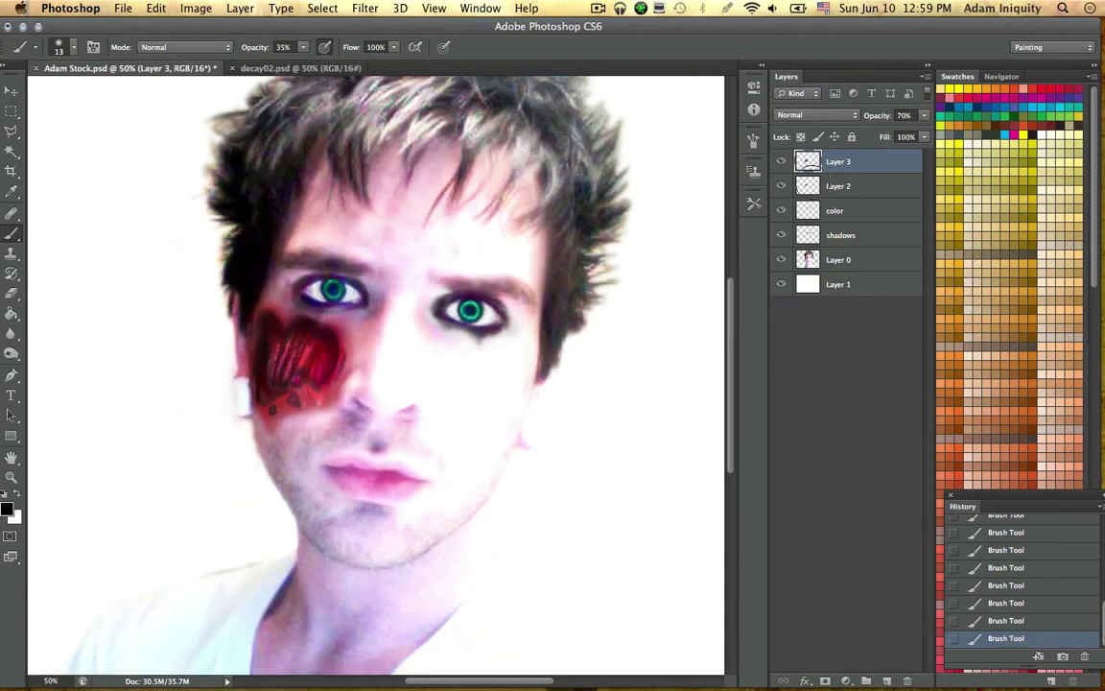
pyautogui.click(300, 68)
pyautogui.click(222, 216)
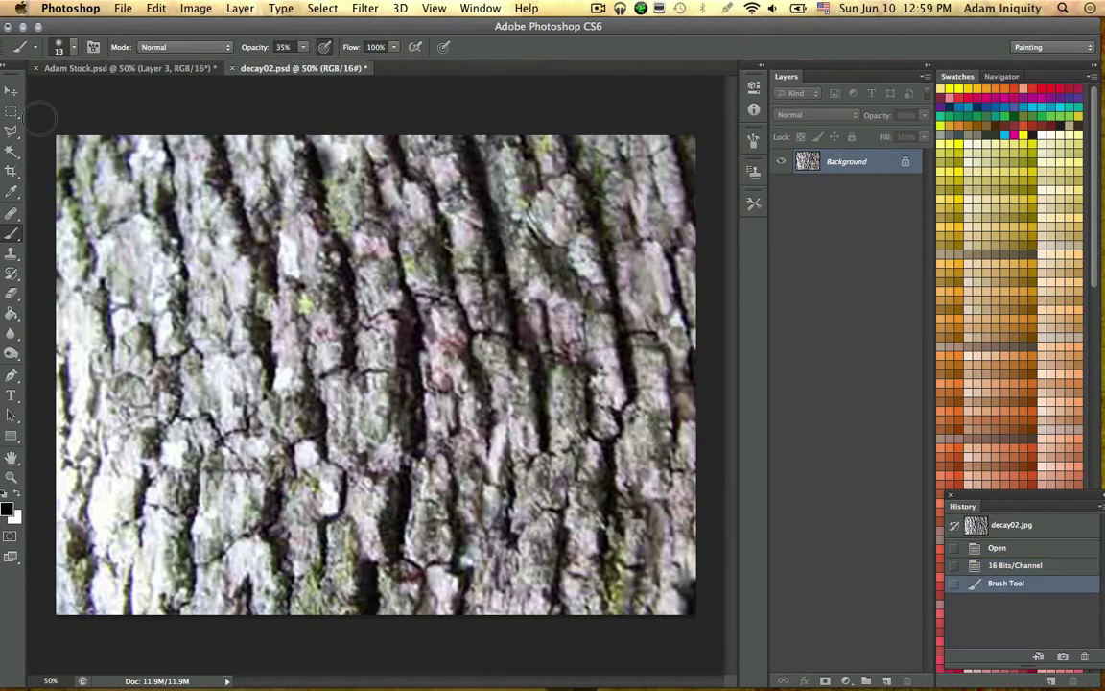
pyautogui.click(11, 90)
pyautogui.moveTo(273, 211); pyautogui.dragTo(388, 245)
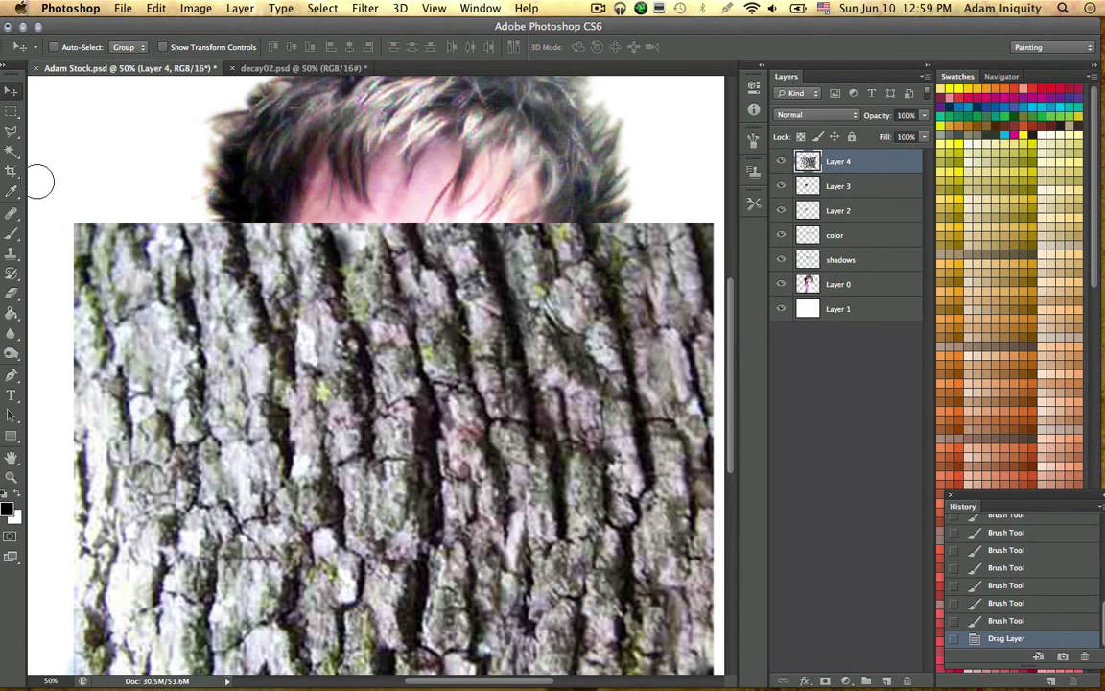
# Step: Scale the bark texture layer down to 12.48% width and 18.88% height
pyautogui.click(154, 7)
pyautogui.moveTo(240, 7)
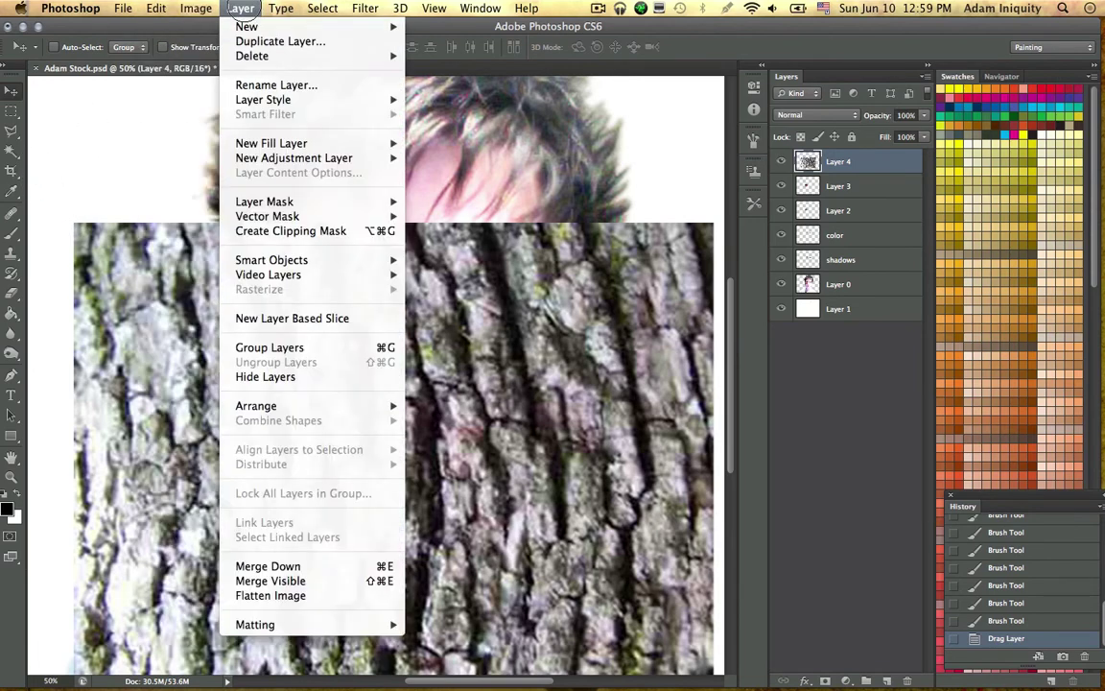
pyautogui.press('Left')
pyautogui.press('Left')
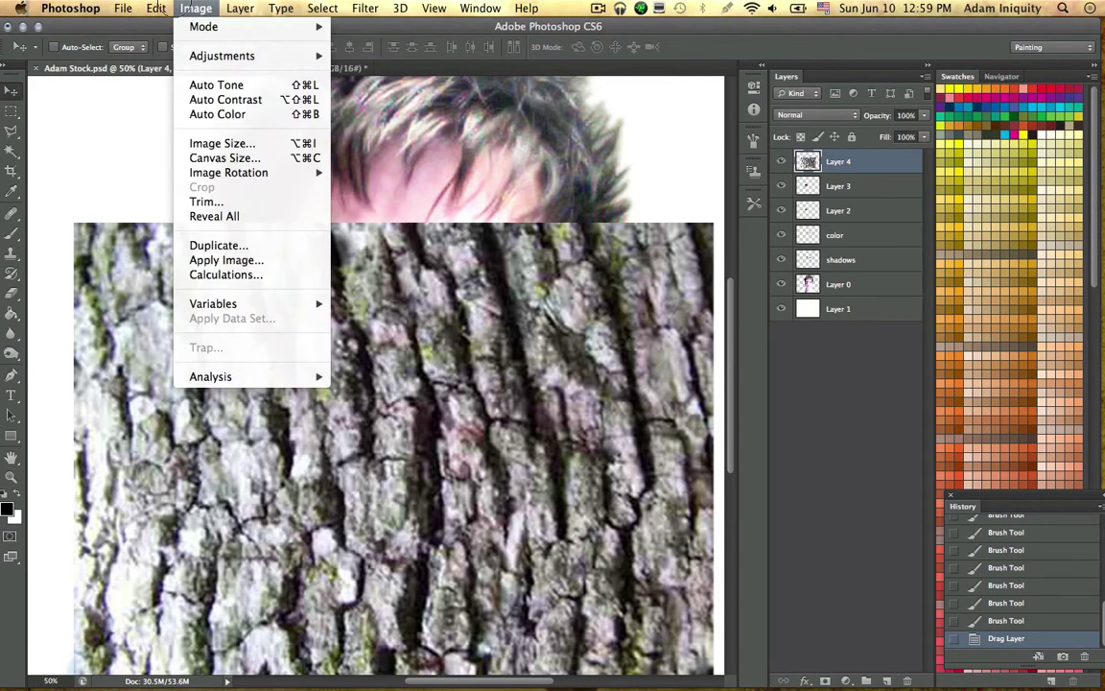
pyautogui.moveTo(178, 347)
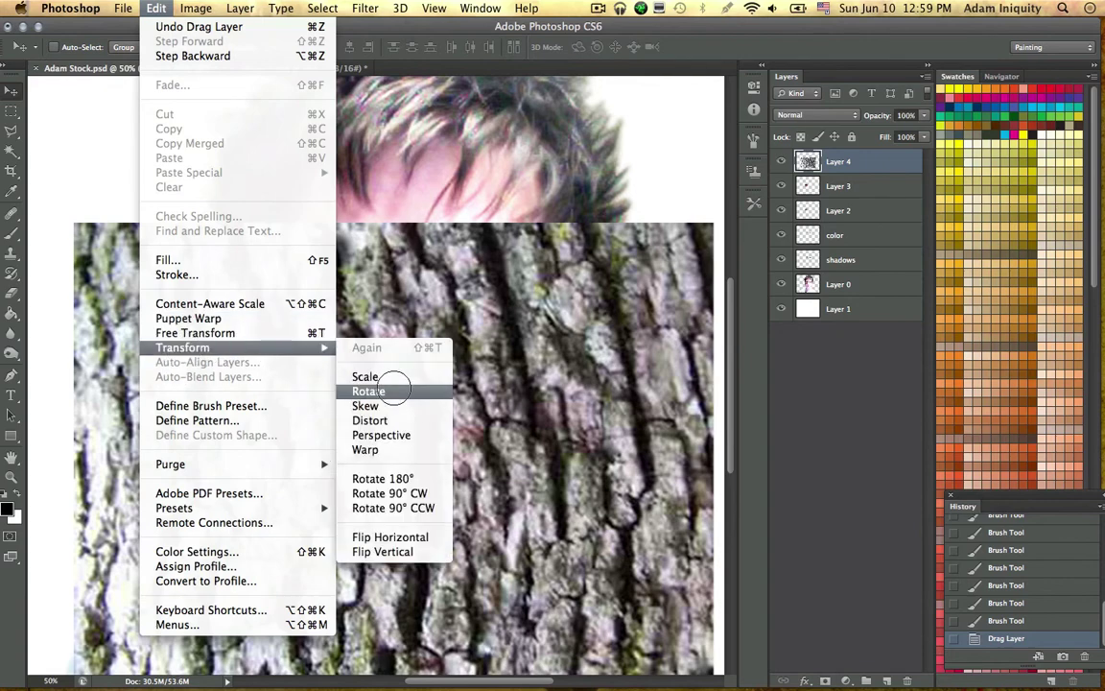
pyautogui.click(396, 381)
pyautogui.moveTo(74, 218); pyautogui.dragTo(491, 493)
pyautogui.moveTo(573, 533); pyautogui.dragTo(292, 338)
pyautogui.moveTo(208, 296); pyautogui.dragTo(281, 341)
pyautogui.press('super+plus')
pyautogui.press('super+plus')
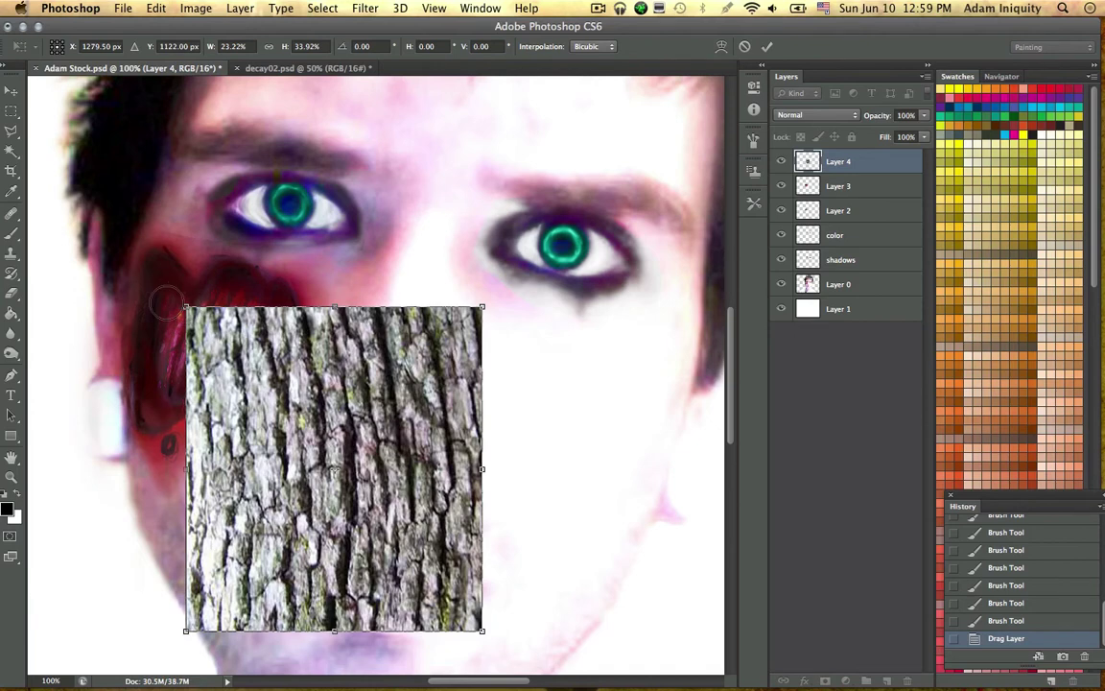
pyautogui.moveTo(192, 311); pyautogui.dragTo(313, 439)
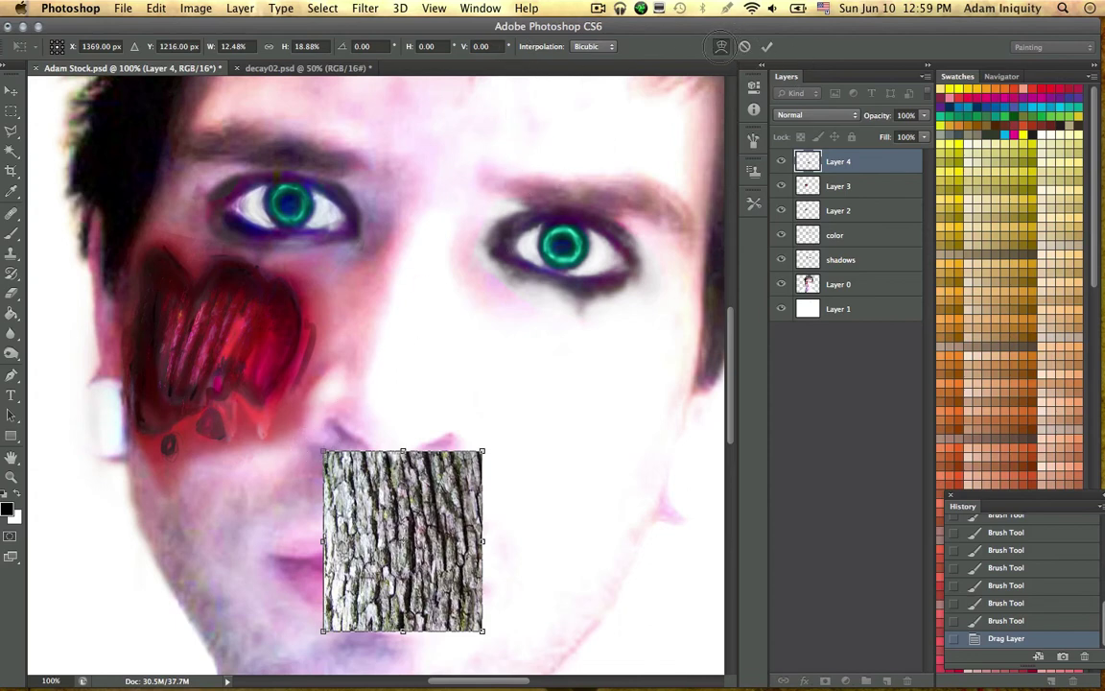
# Step: Rotate the bark texture to 15.14 degrees and position it over the cheek wound
pyautogui.click(722, 46)
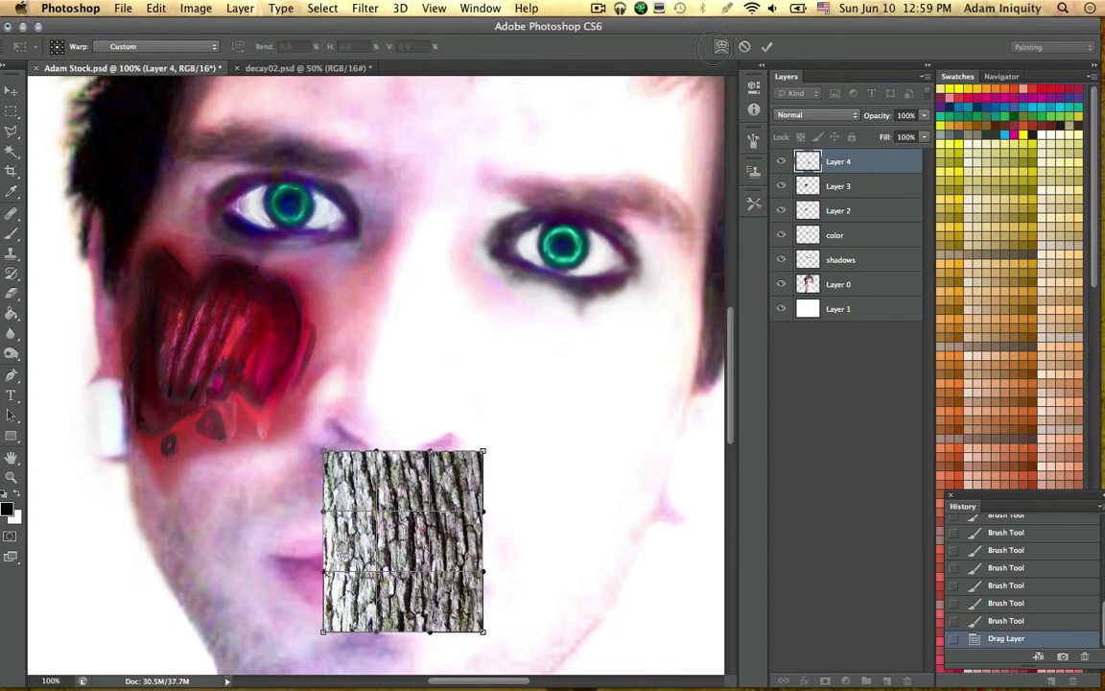
pyautogui.click(721, 46)
pyautogui.moveTo(280, 402); pyautogui.dragTo(362, 369)
pyautogui.moveTo(398, 506); pyautogui.dragTo(186, 327)
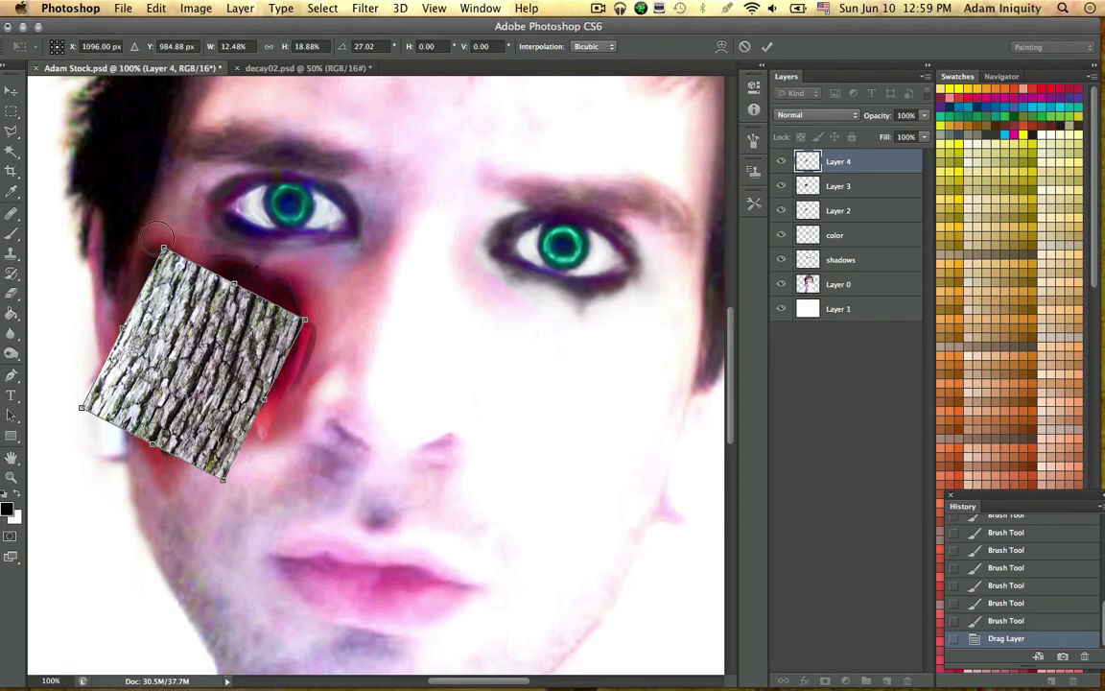
pyautogui.moveTo(142, 204); pyautogui.dragTo(120, 251)
pyautogui.moveTo(184, 283); pyautogui.dragTo(238, 305)
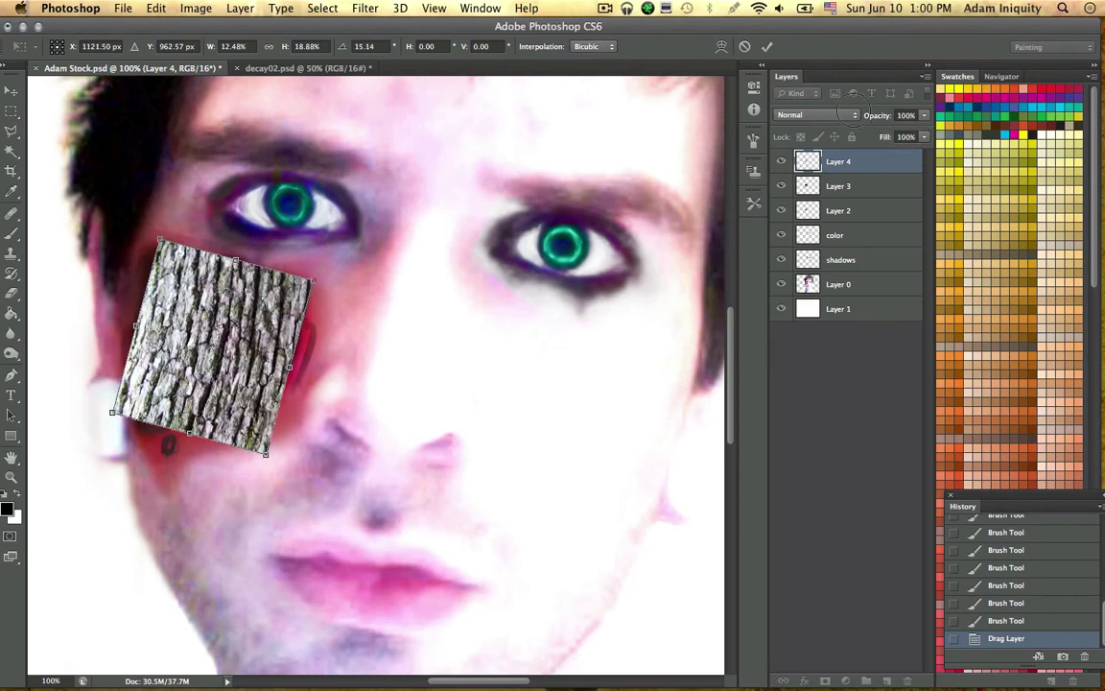
# Step: Blend the bark texture layer in Multiply mode, nudge it slightly down and lower its opacity to 62%
pyautogui.click(847, 115)
pyautogui.click(848, 146)
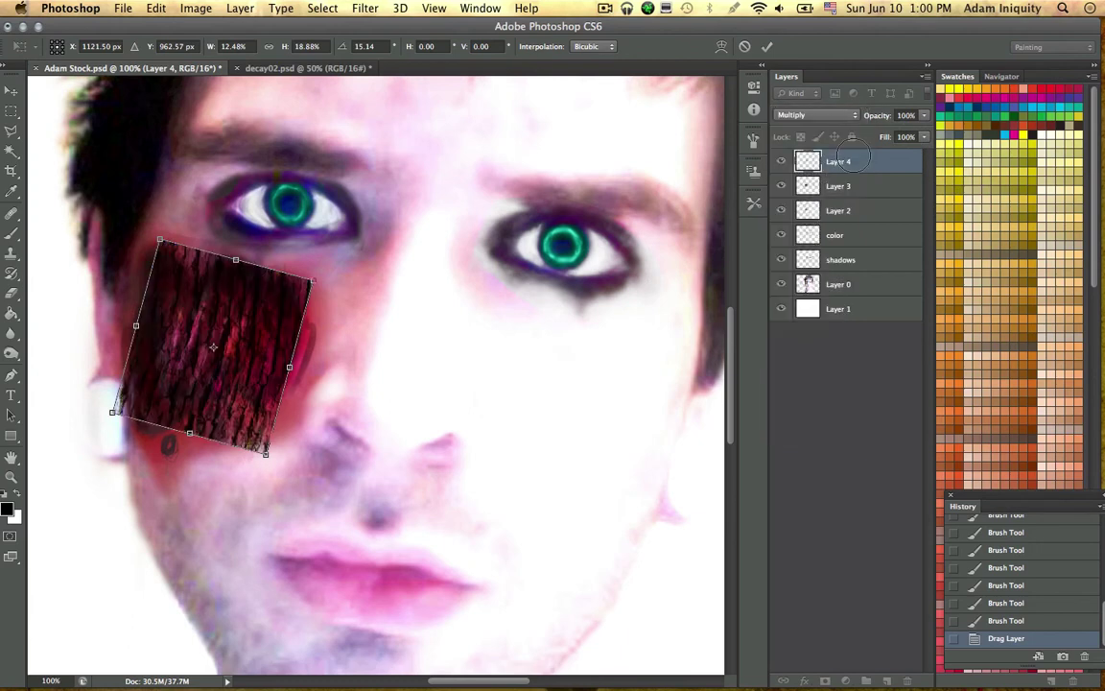
pyautogui.moveTo(233, 342); pyautogui.dragTo(233, 346)
pyautogui.click(923, 116)
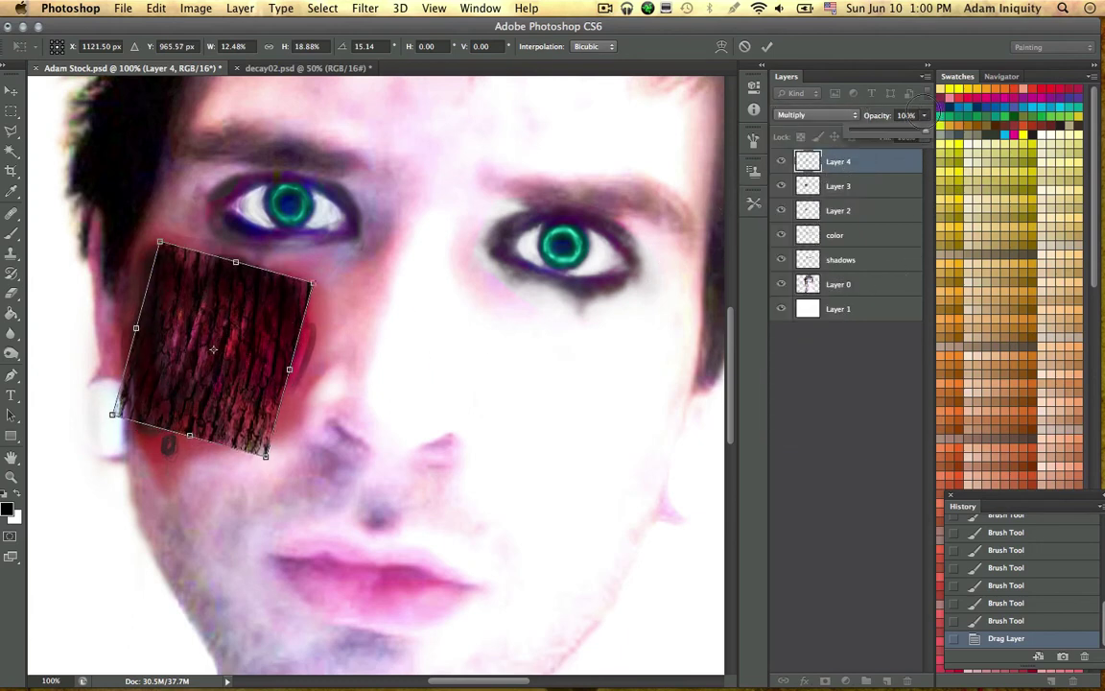
pyautogui.moveTo(924, 128); pyautogui.dragTo(902, 129)
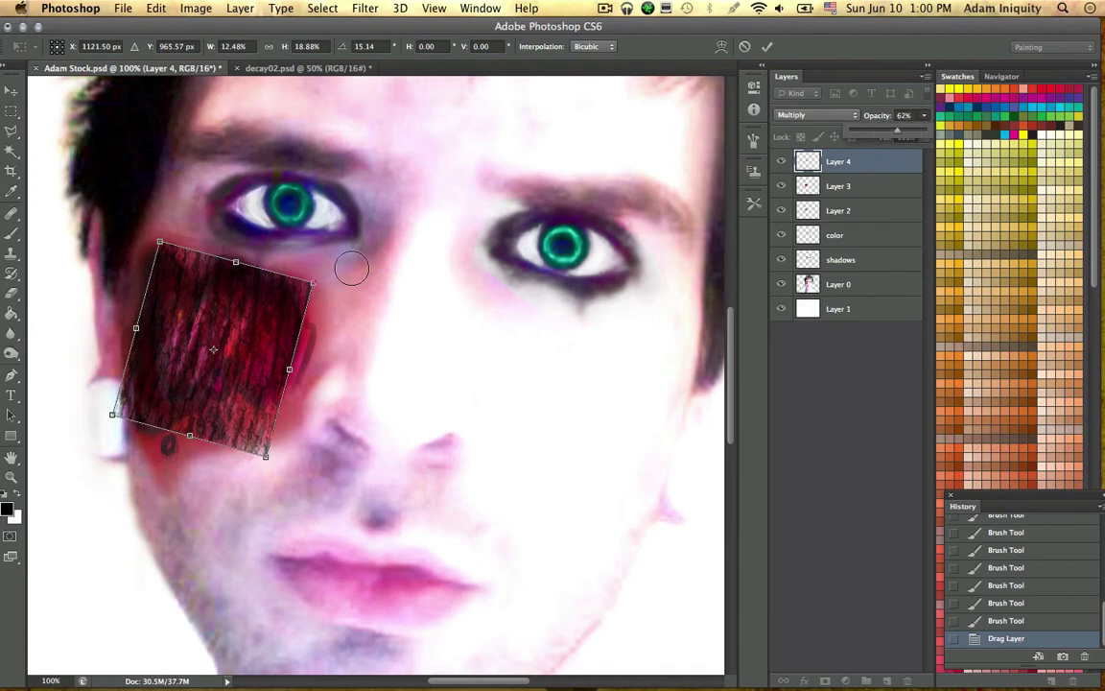
# Step: Enlarge the bark texture to 15.08% width and 19.58% height so it covers the wound, and apply the transform
pyautogui.moveTo(311, 284); pyautogui.dragTo(330, 288)
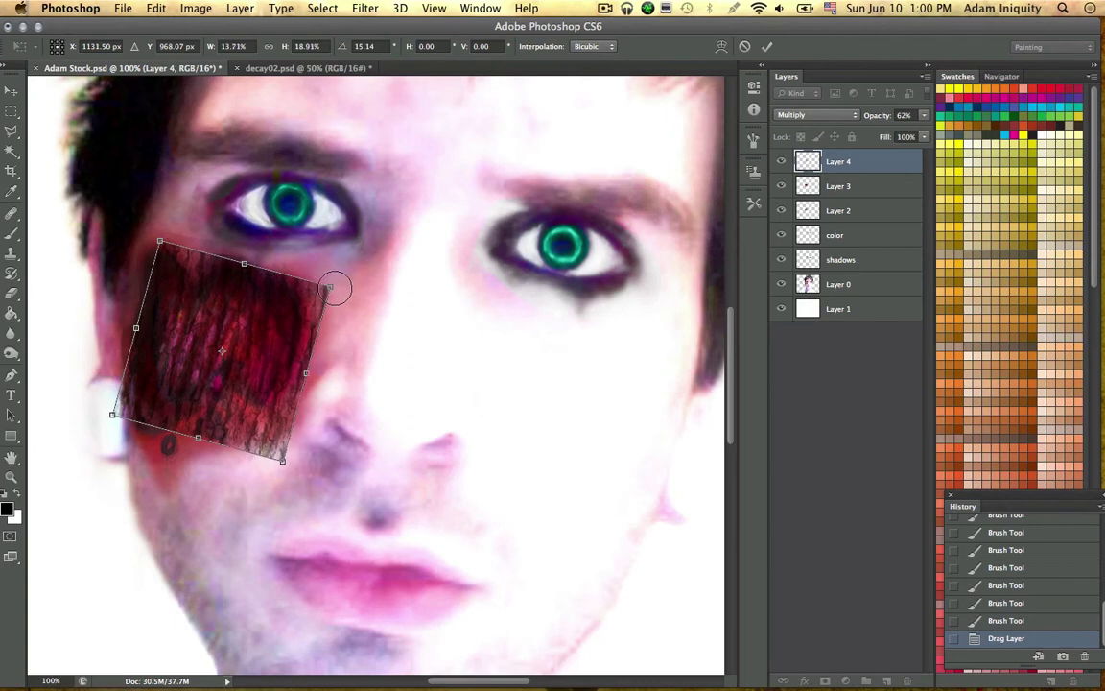
pyautogui.moveTo(160, 241); pyautogui.dragTo(145, 230)
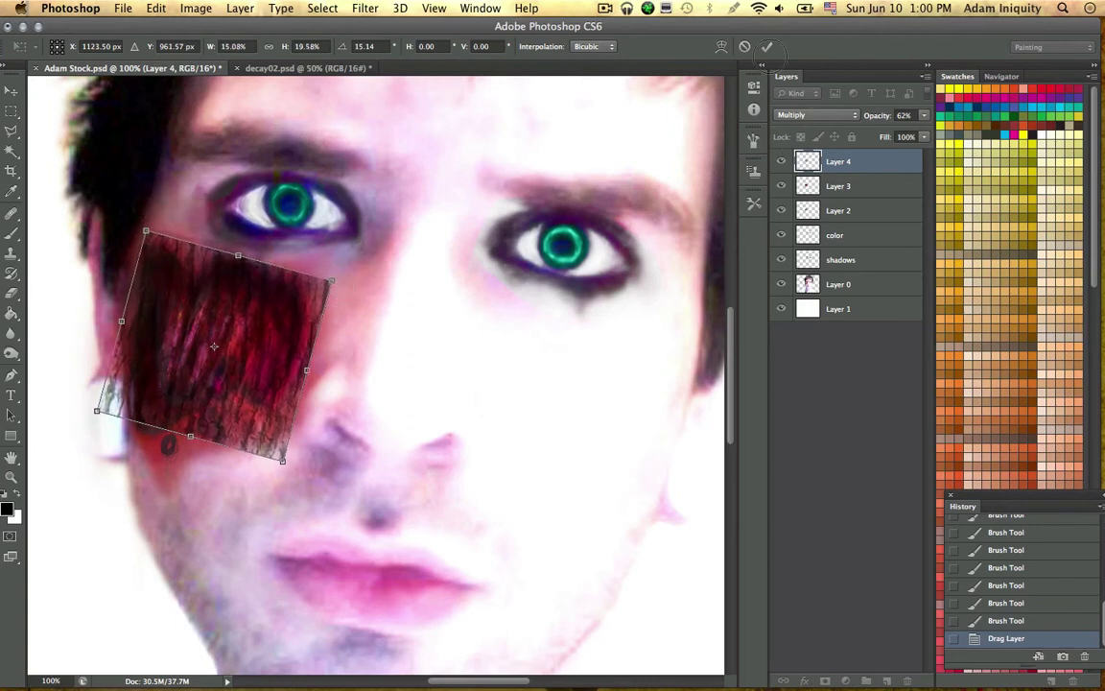
pyautogui.click(767, 46)
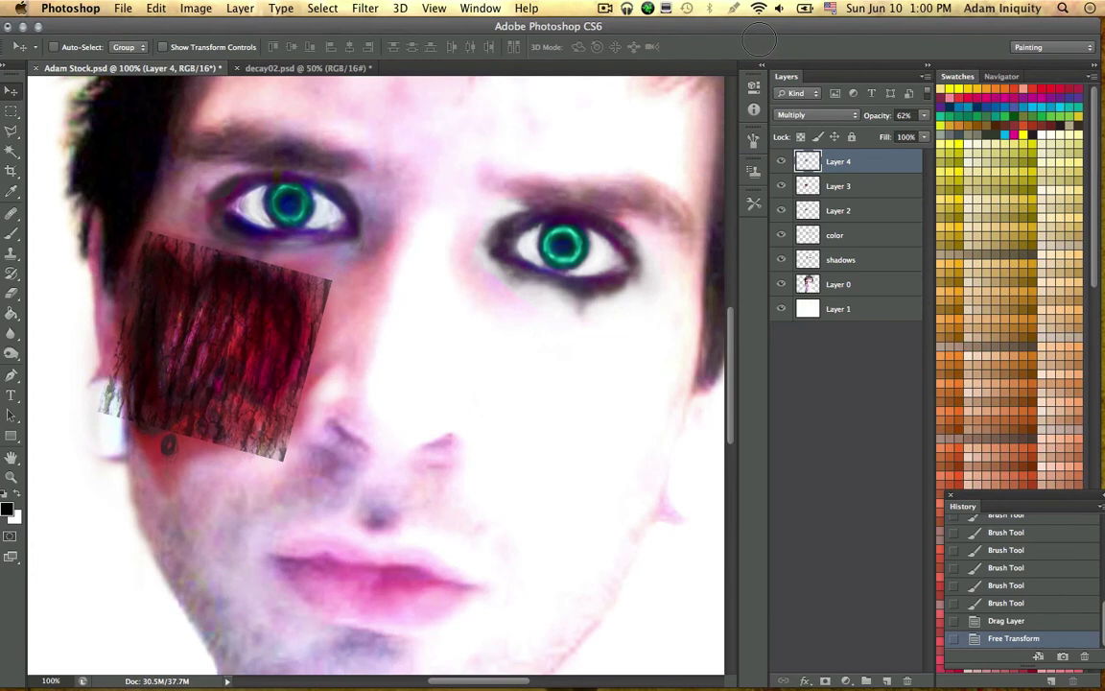
# Step: Erase the bark texture that overhangs the wound's outline and reduce the texture layer's opacity to 45%
pyautogui.press('b')
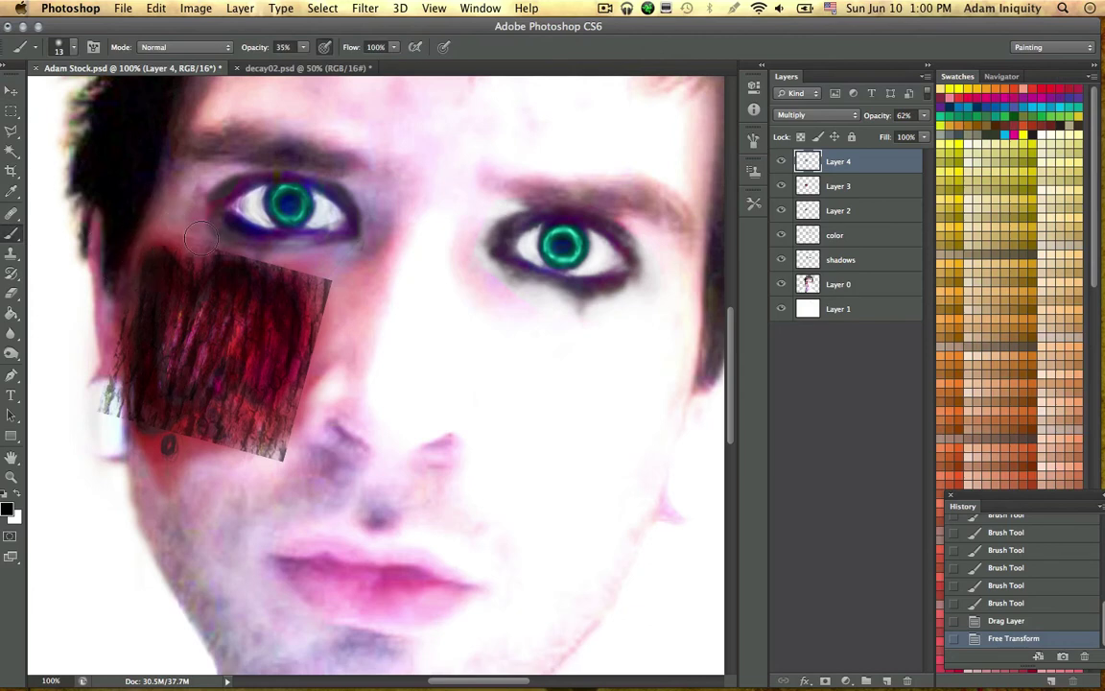
pyautogui.moveTo(229, 249)
pyautogui.mouseDown()
pyautogui.moveTo(304, 262)
pyautogui.moveTo(332, 291)
pyautogui.moveTo(331, 332)
pyautogui.moveTo(341, 324)
pyautogui.moveTo(322, 283)
pyautogui.moveTo(324, 334)
pyautogui.moveTo(299, 452)
pyautogui.moveTo(321, 279)
pyautogui.moveTo(323, 358)
pyautogui.moveTo(290, 458)
pyautogui.moveTo(262, 454)
pyautogui.moveTo(286, 442)
pyautogui.moveTo(222, 447)
pyautogui.moveTo(262, 449)
pyautogui.moveTo(219, 427)
pyautogui.moveTo(232, 437)
pyautogui.moveTo(119, 449)
pyautogui.moveTo(102, 386)
pyautogui.moveTo(128, 298)
pyautogui.moveTo(94, 433)
pyautogui.moveTo(203, 399)
pyautogui.mouseUp()
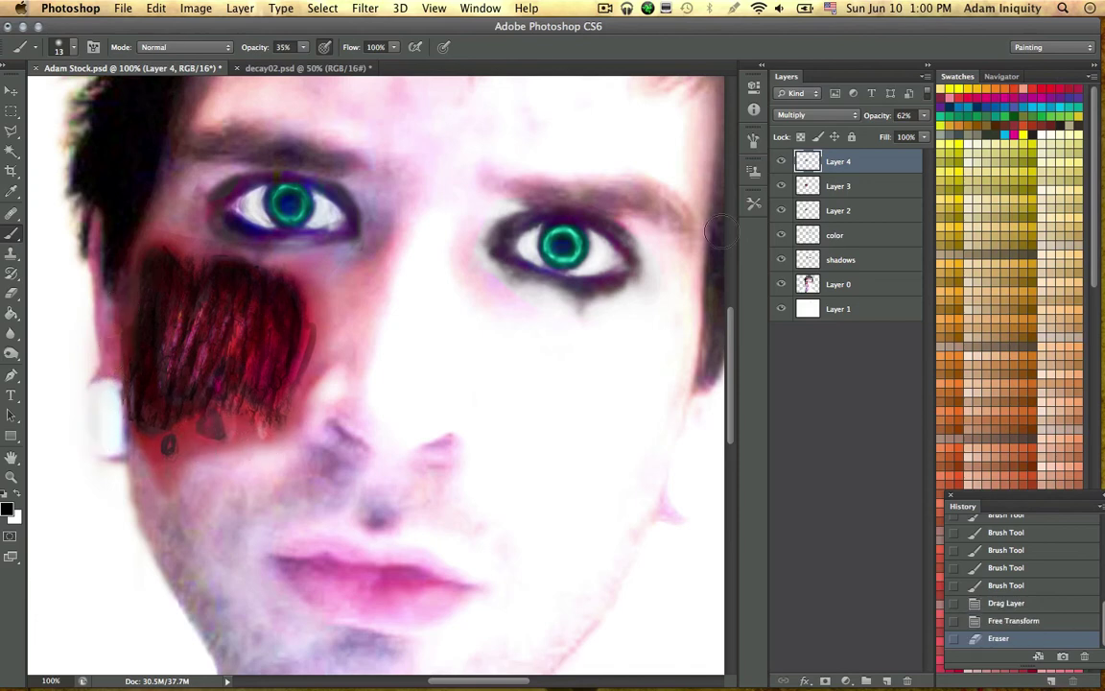
pyautogui.click(924, 116)
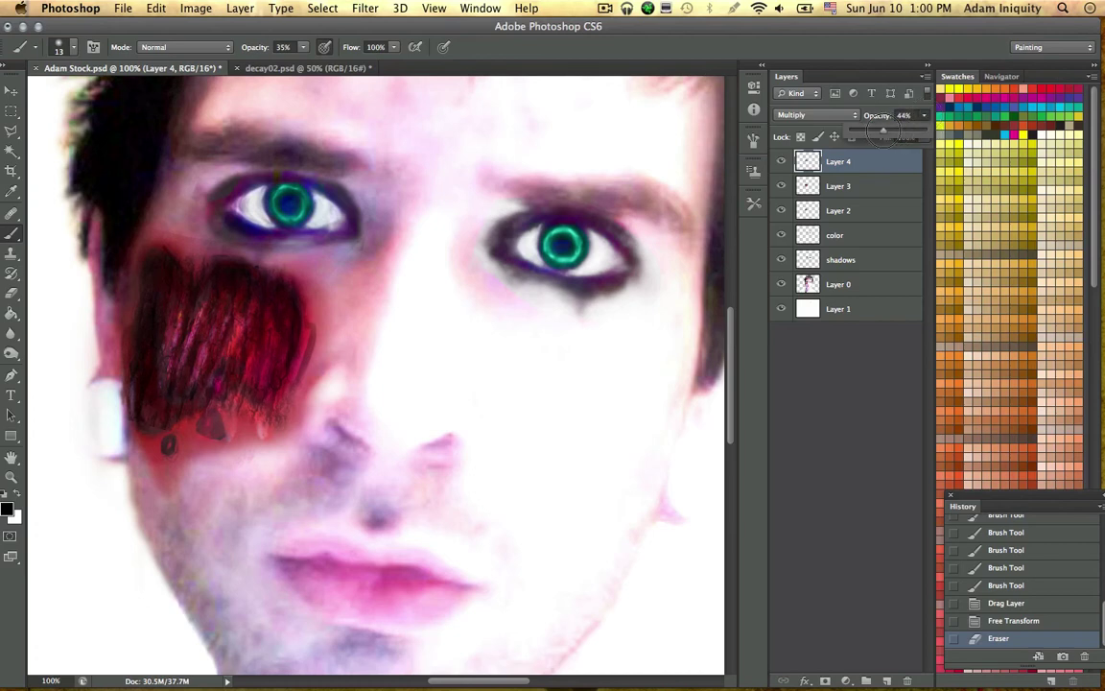
# Step: Check what Layer 3 and Layer 2 each contribute to the wound by toggling their visibility
pyautogui.click(845, 186)
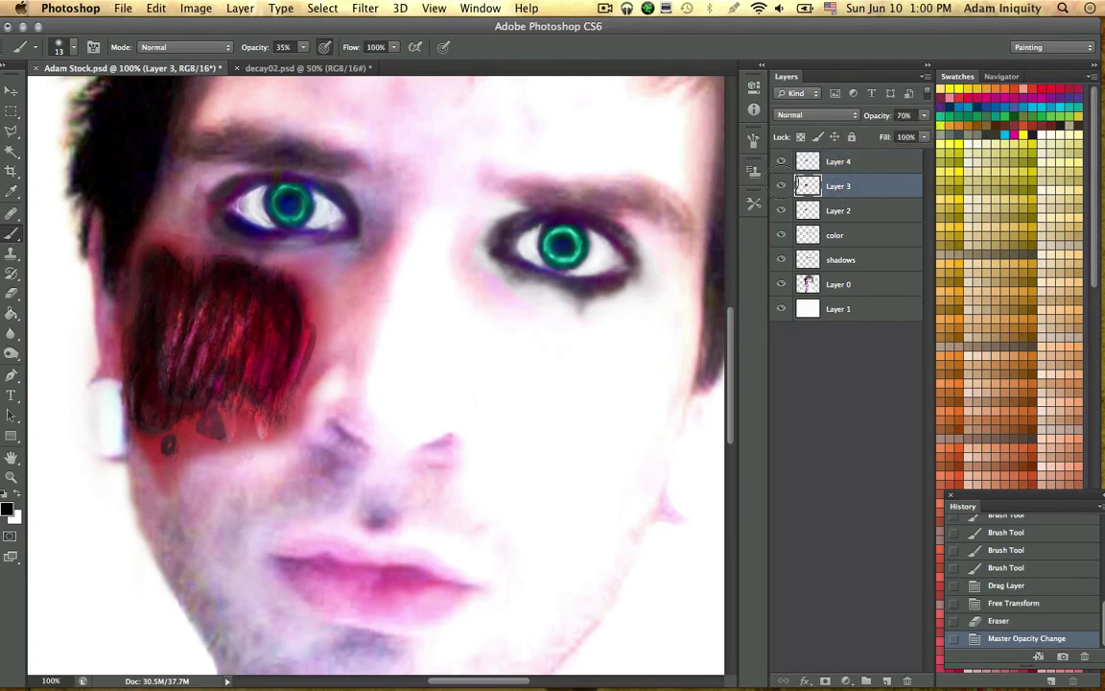
pyautogui.click(781, 186)
pyautogui.click(781, 186)
pyautogui.click(782, 210)
pyautogui.click(782, 210)
# Step: Erase excess red on Layer 2 around the wound's upper and nose-side edges
pyautogui.click(850, 208)
pyautogui.click(239, 200)
pyautogui.click(159, 203)
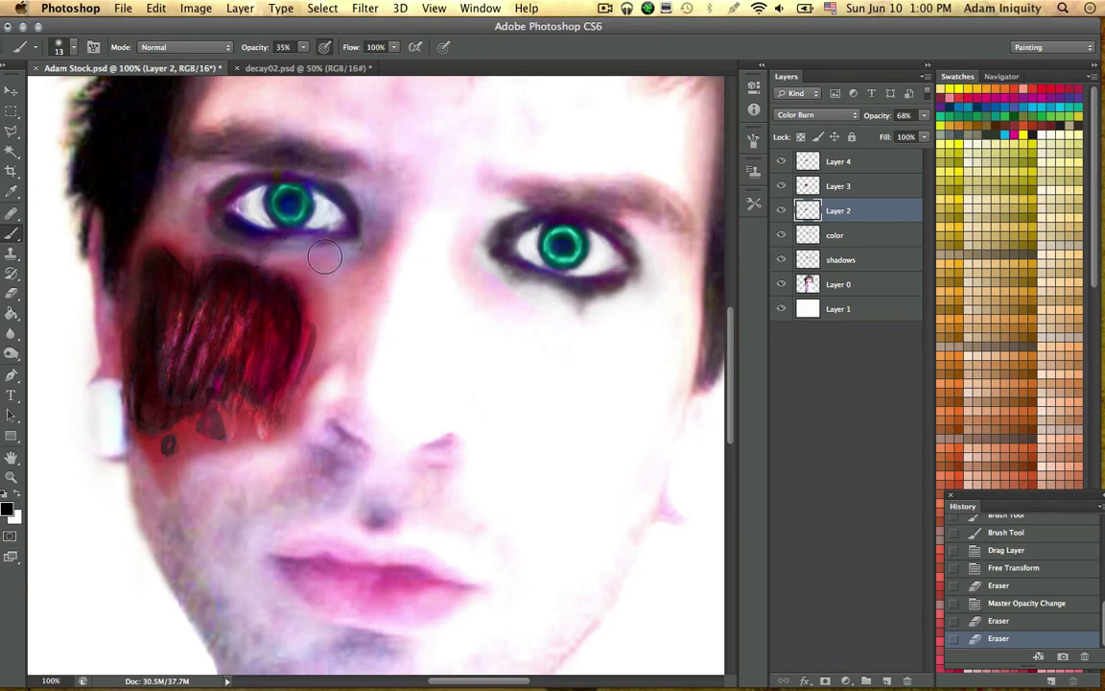
pyautogui.moveTo(324, 256)
pyautogui.mouseDown()
pyautogui.moveTo(357, 264)
pyautogui.moveTo(303, 261)
pyautogui.mouseUp()
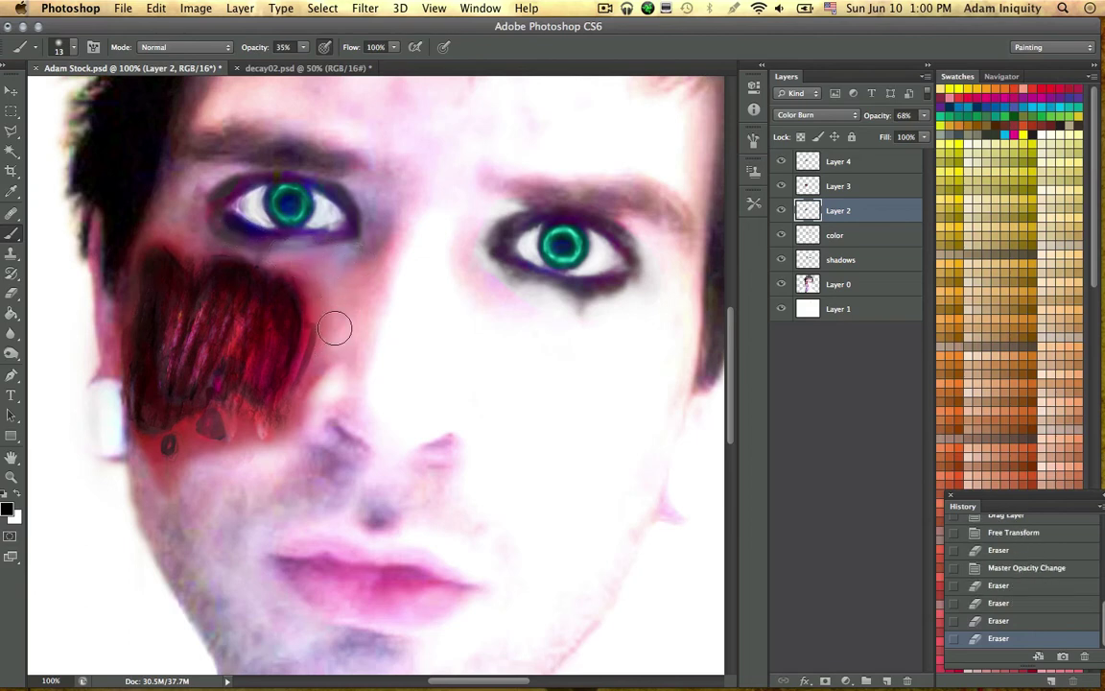
pyautogui.click(312, 322)
# Step: Erase the ragged nose-side edge and the smudges below the wound on Layer 3
pyautogui.hotkey('alt', ']')
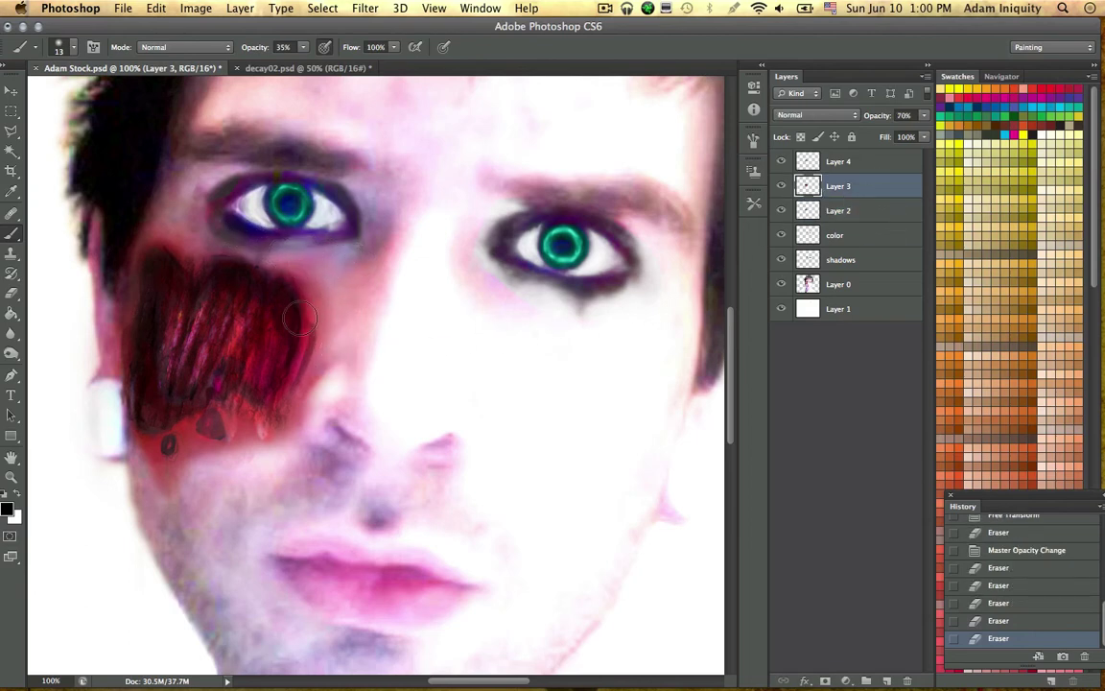
pyautogui.moveTo(300, 318)
pyautogui.mouseDown()
pyautogui.moveTo(321, 328)
pyautogui.moveTo(322, 372)
pyautogui.moveTo(303, 394)
pyautogui.moveTo(299, 456)
pyautogui.mouseUp()
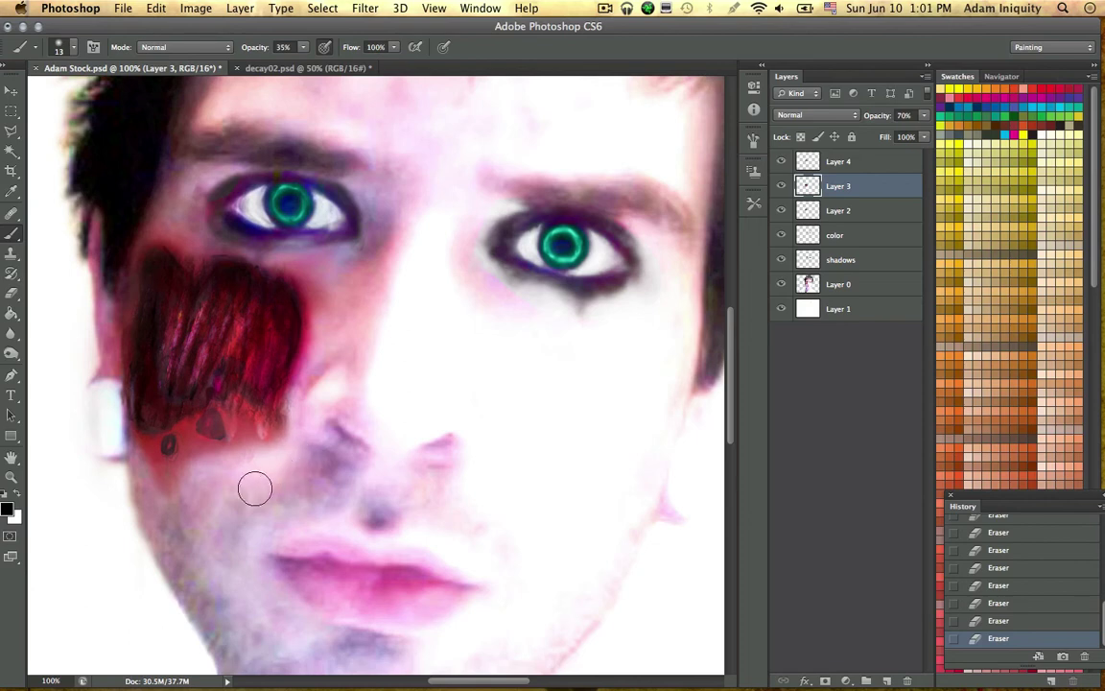
pyautogui.moveTo(255, 490)
pyautogui.mouseDown()
pyautogui.moveTo(215, 468)
pyautogui.moveTo(227, 440)
pyautogui.moveTo(222, 451)
pyautogui.moveTo(199, 395)
pyautogui.moveTo(236, 461)
pyautogui.moveTo(237, 446)
pyautogui.moveTo(218, 455)
pyautogui.moveTo(208, 434)
pyautogui.moveTo(198, 457)
pyautogui.moveTo(163, 458)
pyautogui.moveTo(183, 471)
pyautogui.mouseUp()
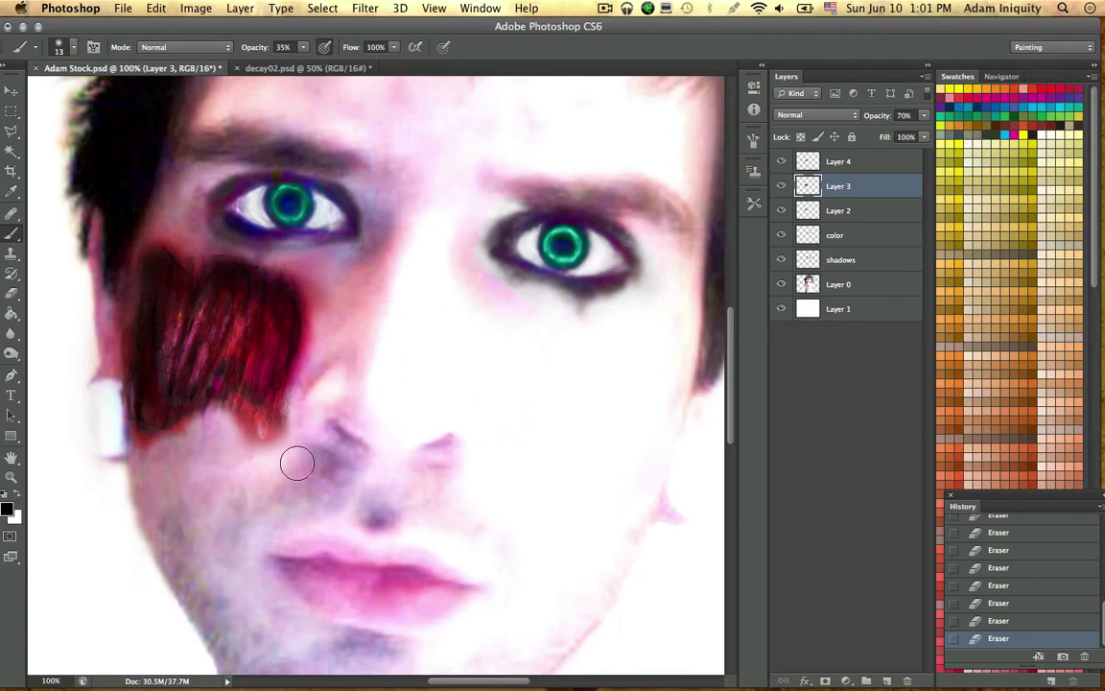
# Step: Examine how the cheek wound looks within the whole portrait at several zoom levels
pyautogui.press('super+minus')
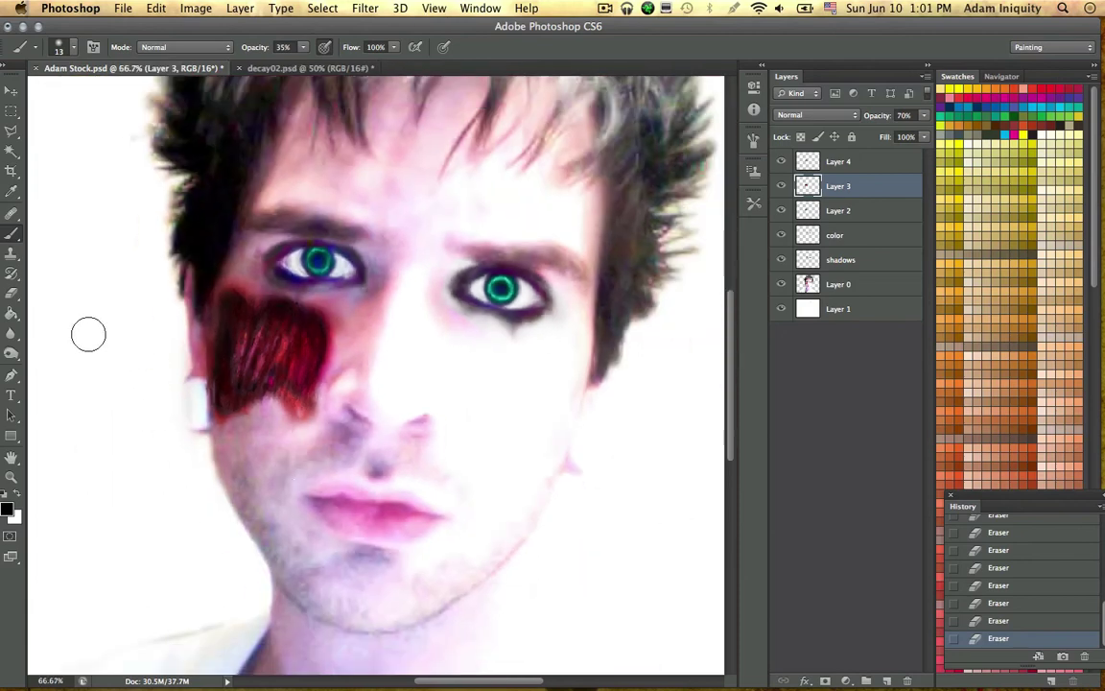
pyautogui.click(8, 509)
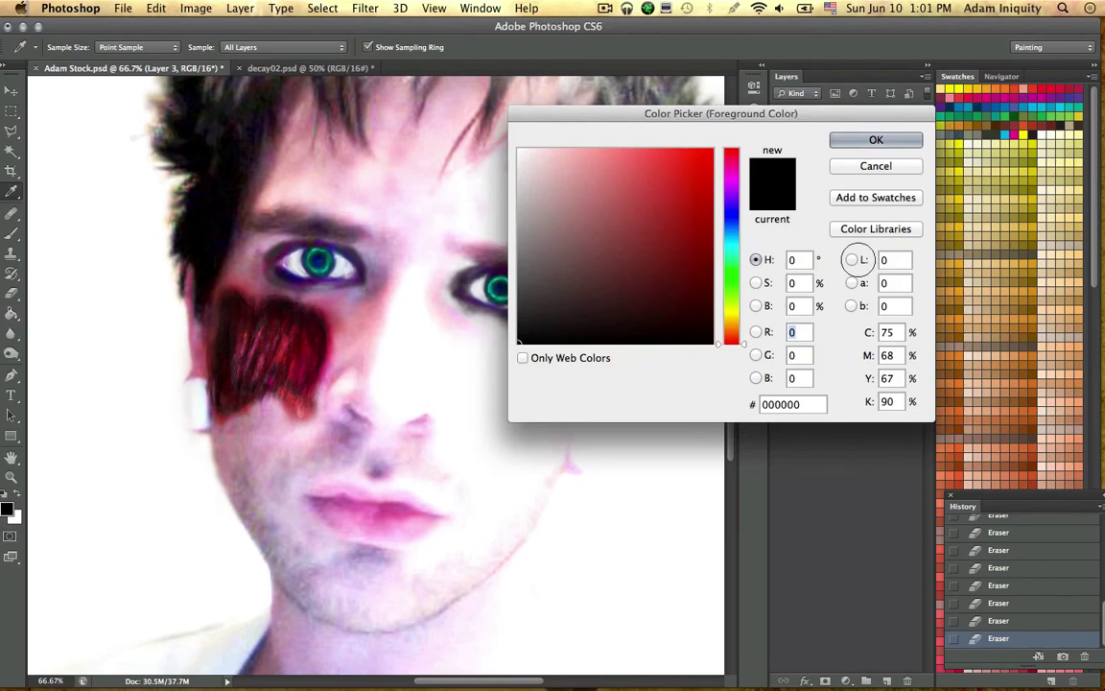
pyautogui.click(878, 165)
pyautogui.press('super+minus')
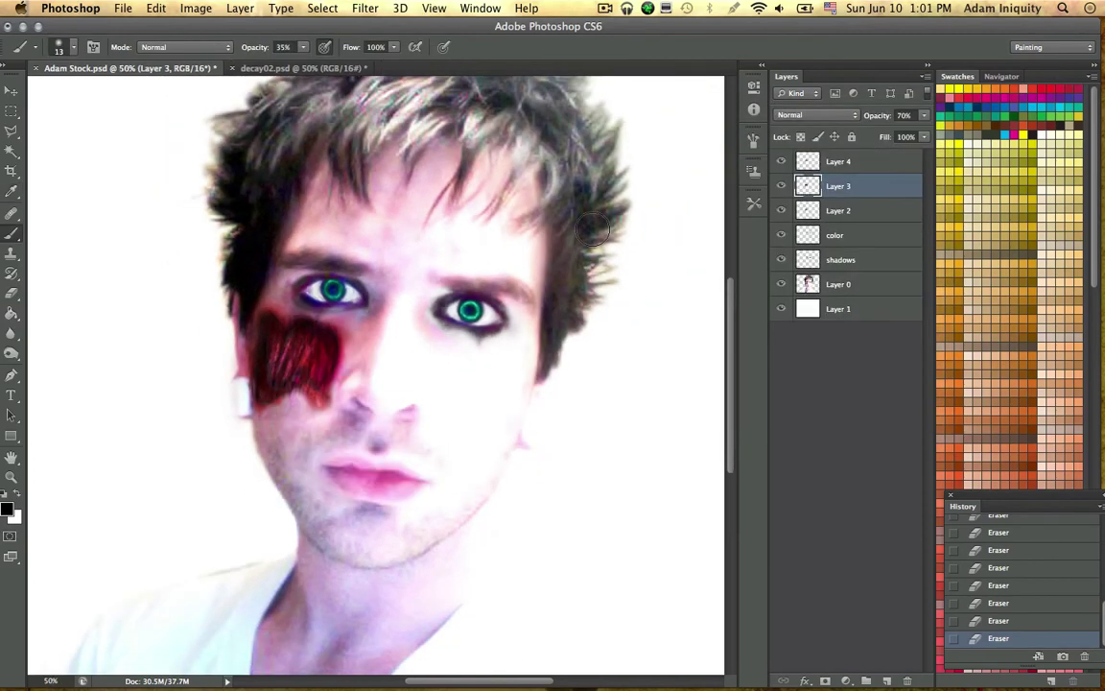
pyautogui.press('super+plus')
pyautogui.press('super+plus')
pyautogui.press('super+minus')
pyautogui.press('super+plus')
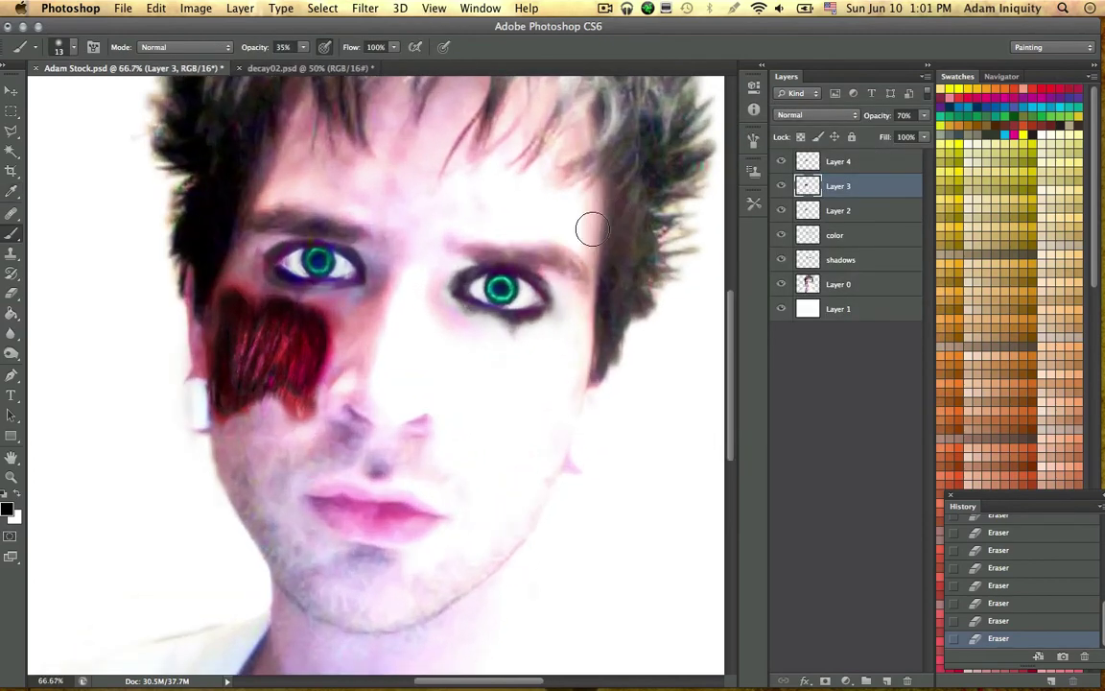
pyautogui.press('super+minus')
pyautogui.press('super+minus')
pyautogui.press('super+plus')
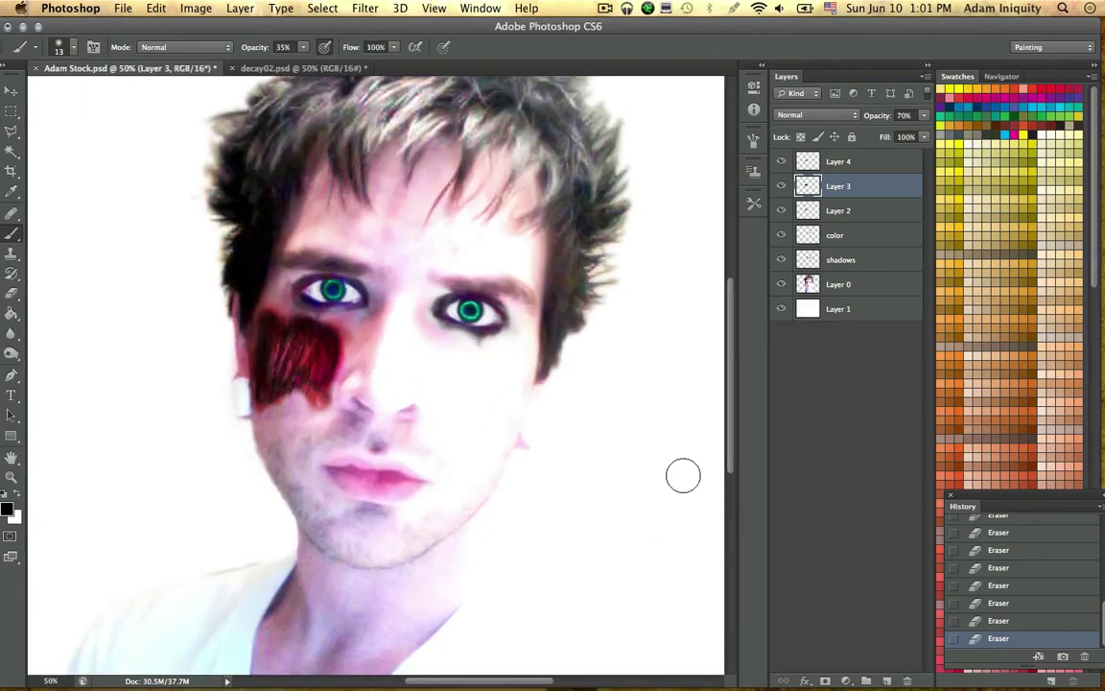
# Step: Flatten all layers of the portrait into a single background layer
pyautogui.press('space')
pyautogui.moveTo(370, 297); pyautogui.dragTo(330, 402)
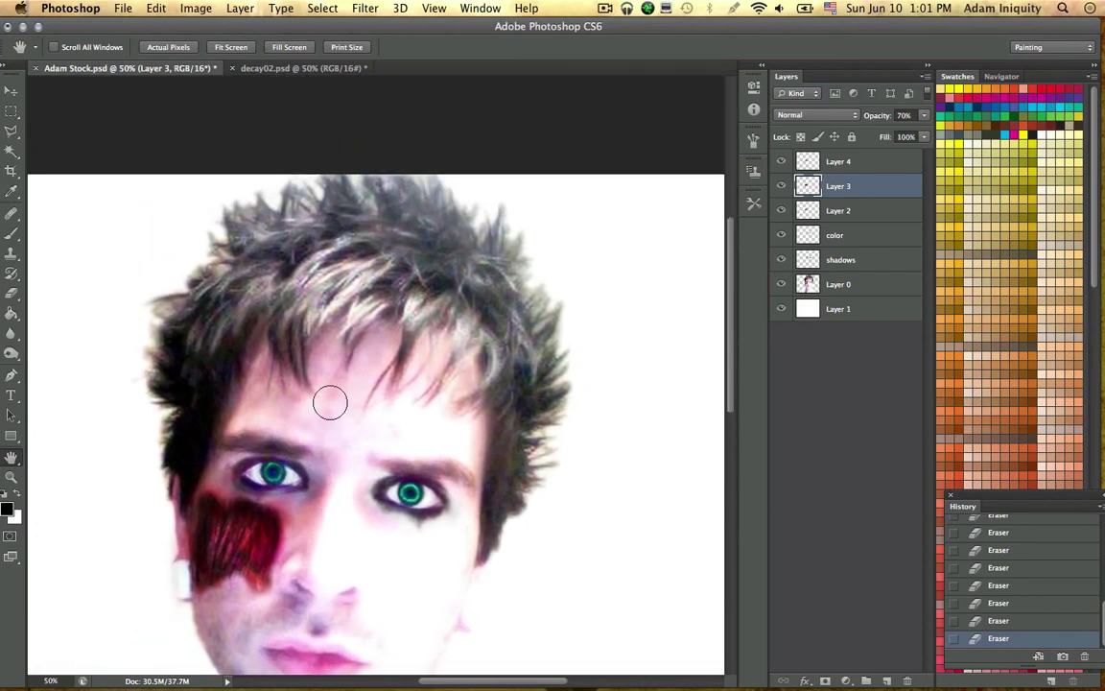
pyautogui.scroll(-3, 330, 403)
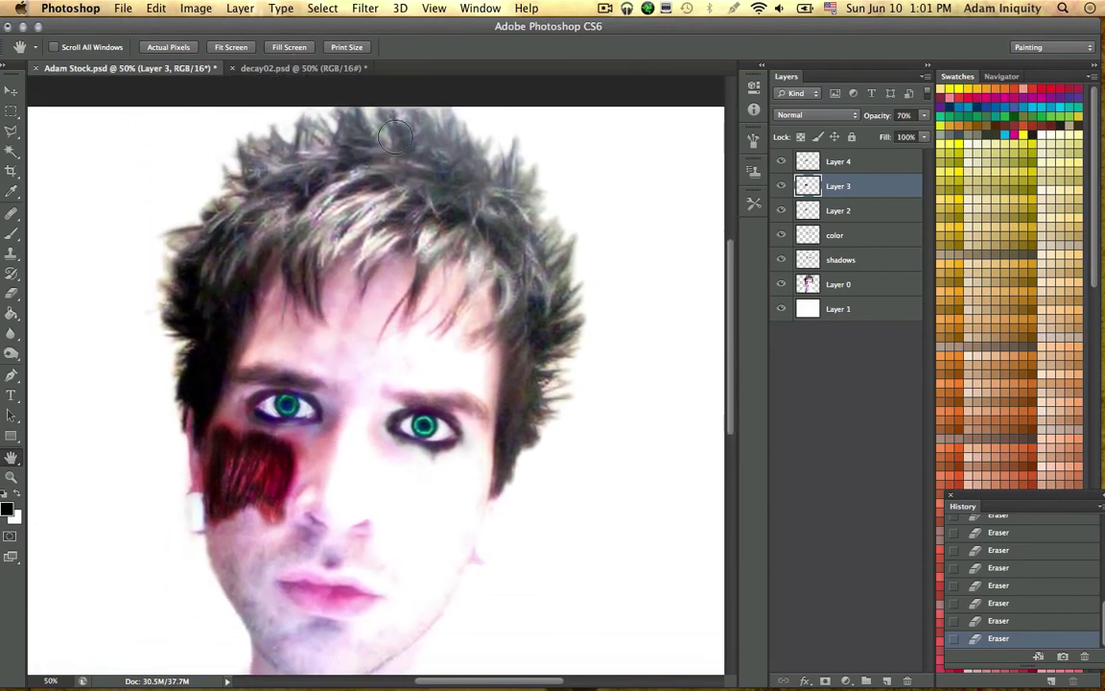
pyautogui.rightClick(857, 157)
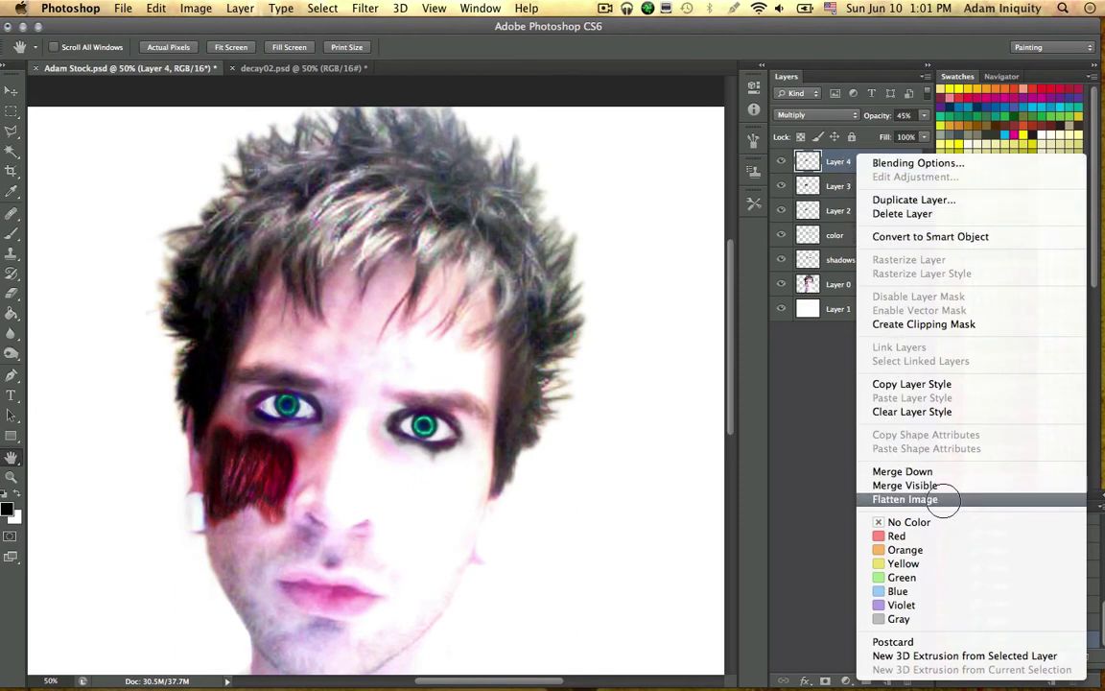
pyautogui.click(953, 499)
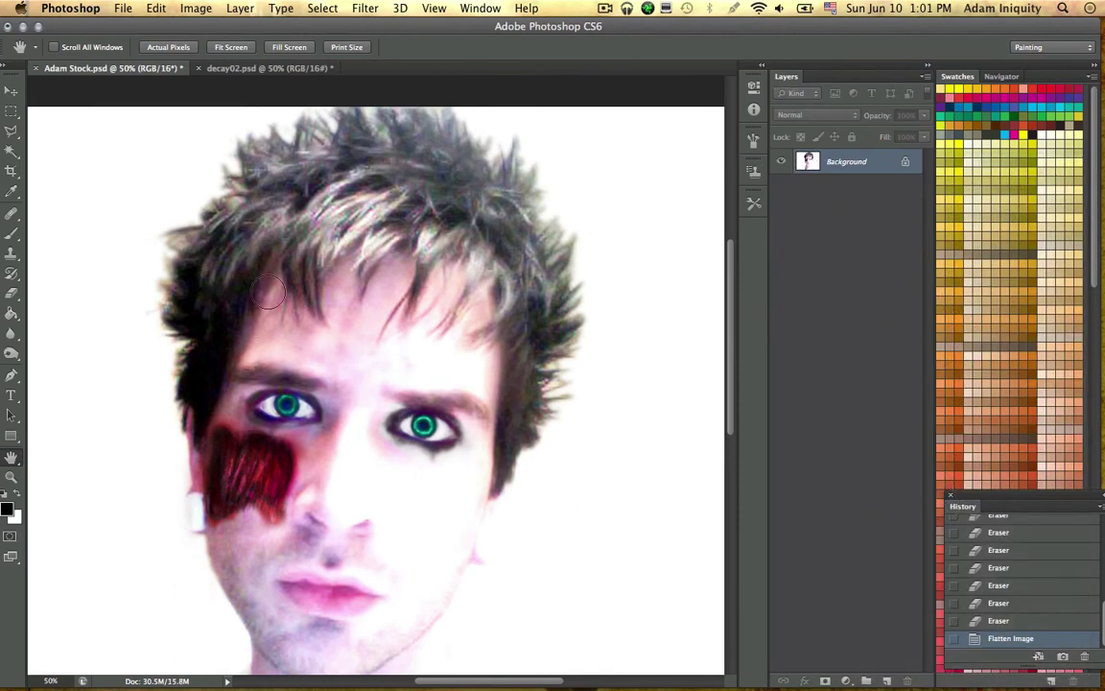
# Step: Select the dark hair at the temple and across the crown with the Magic Wand at tolerance 32
pyautogui.click(11, 150)
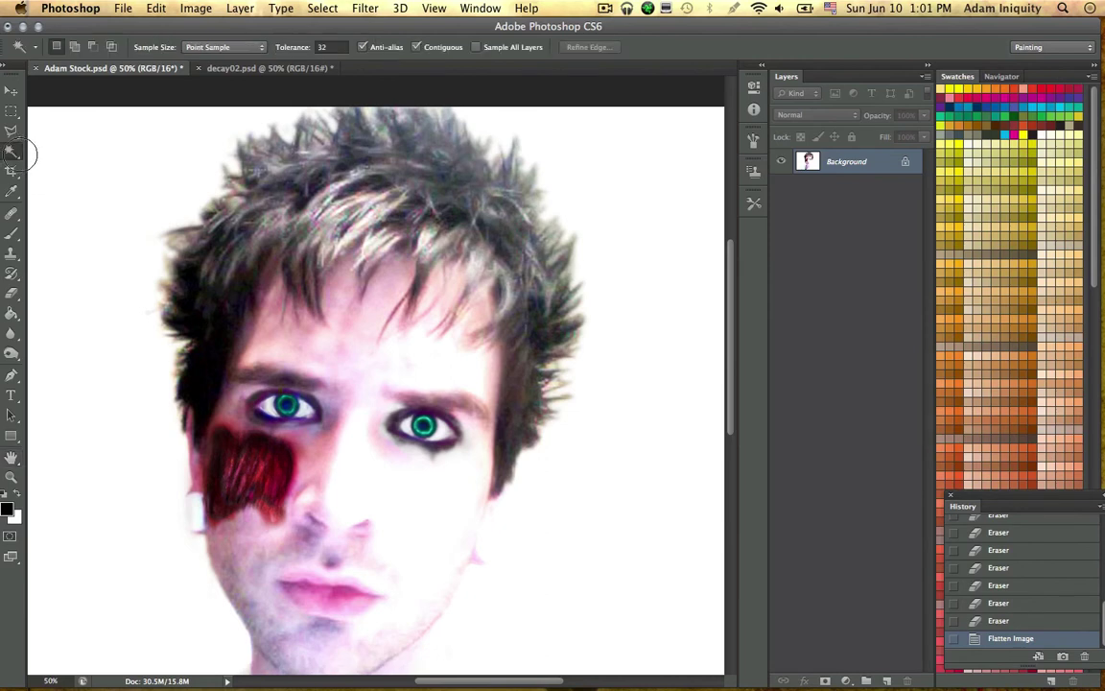
pyautogui.click(14, 152)
pyautogui.click(69, 162)
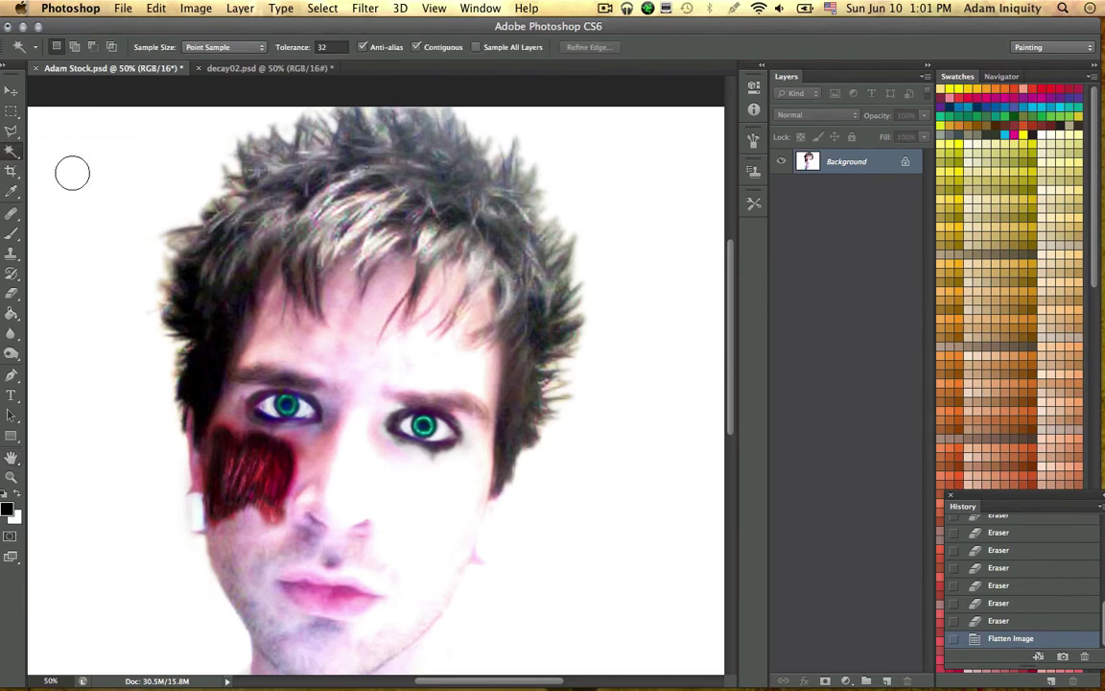
pyautogui.click(218, 304)
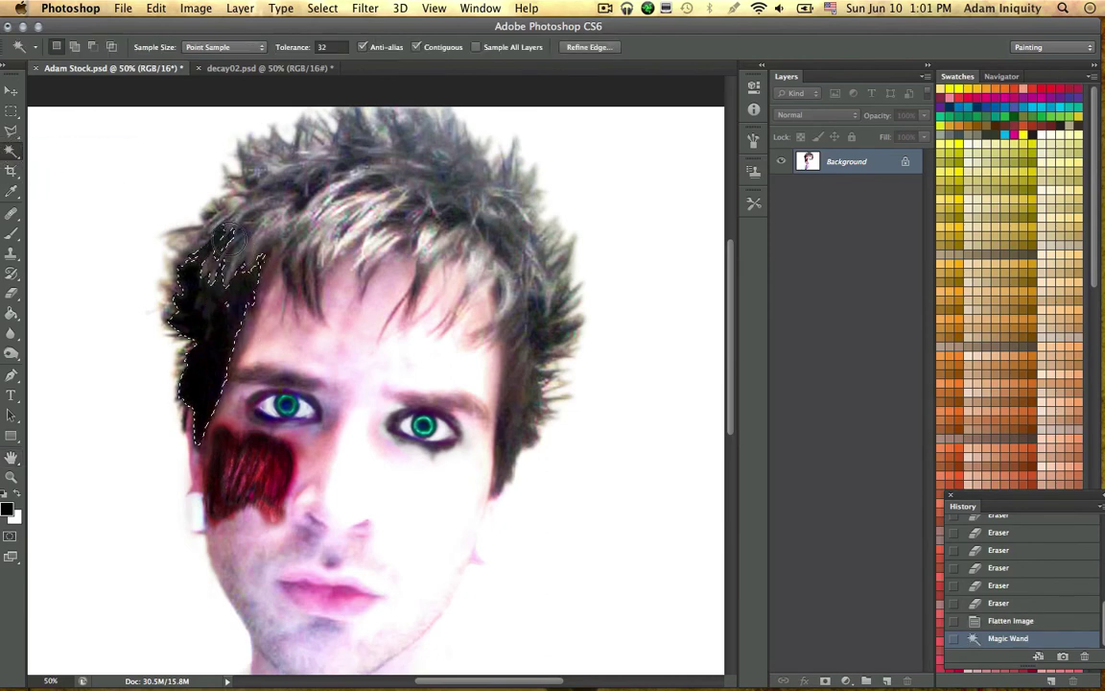
pyautogui.keyDown('shift'); pyautogui.click(269, 221); pyautogui.keyUp('shift')
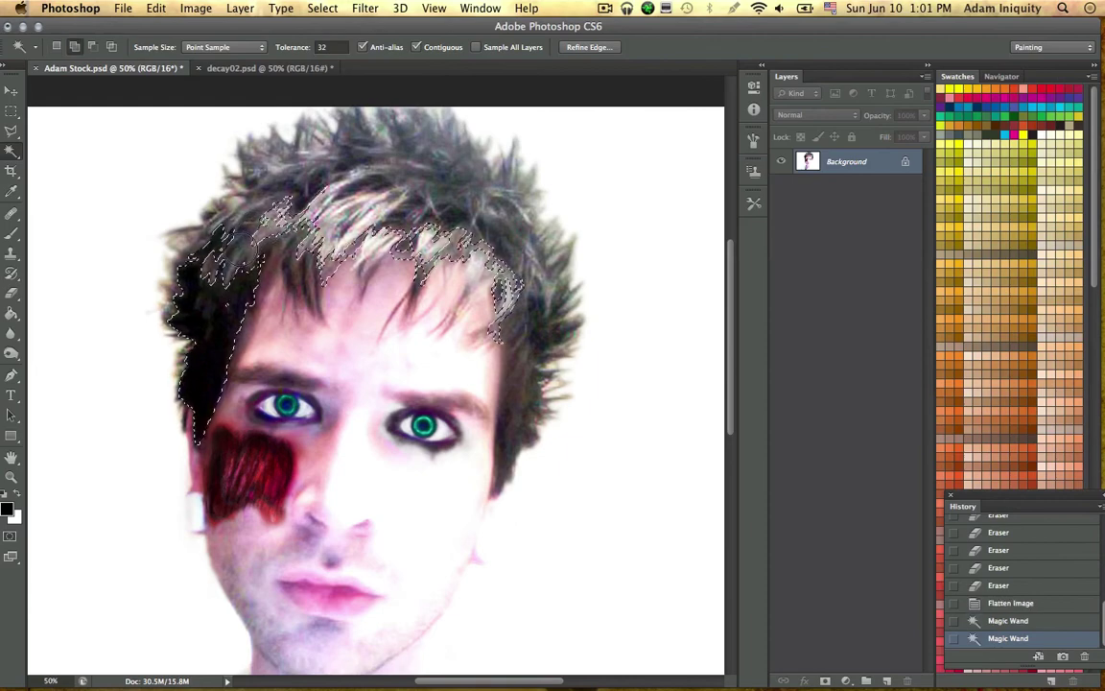
pyautogui.keyDown('shift'); pyautogui.click(267, 218); pyautogui.keyUp('shift')
pyautogui.keyDown('shift'); pyautogui.click(310, 146); pyautogui.keyUp('shift')
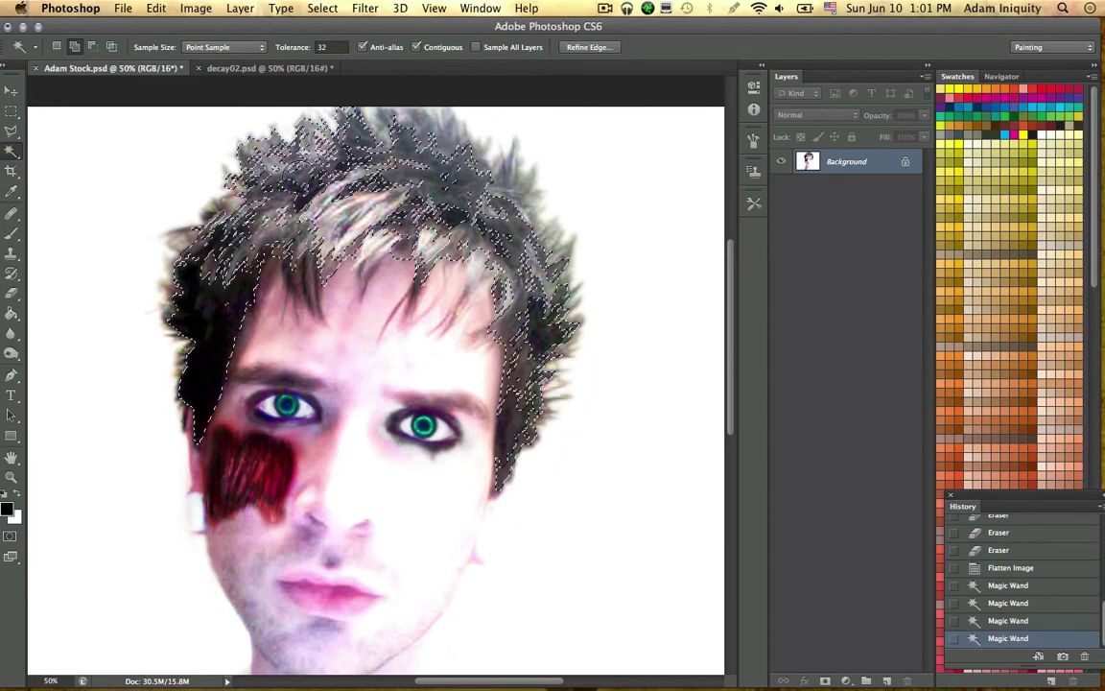
# Step: Extend the Magic Wand selection with the bleached fringe strands, the outer side hair and the skin beneath the fringe
pyautogui.keyDown('shift'); pyautogui.click(324, 202); pyautogui.keyUp('shift')
pyautogui.keyDown('shift'); pyautogui.click(339, 300); pyautogui.keyUp('shift')
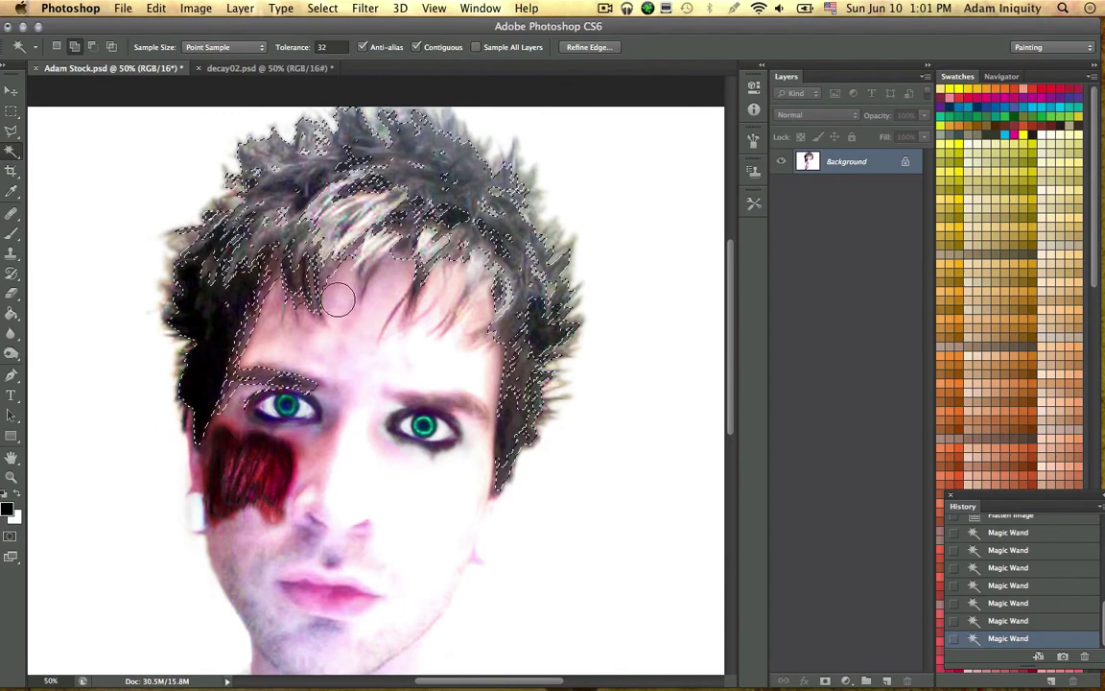
pyautogui.keyDown('shift'); pyautogui.click(182, 241); pyautogui.keyUp('shift')
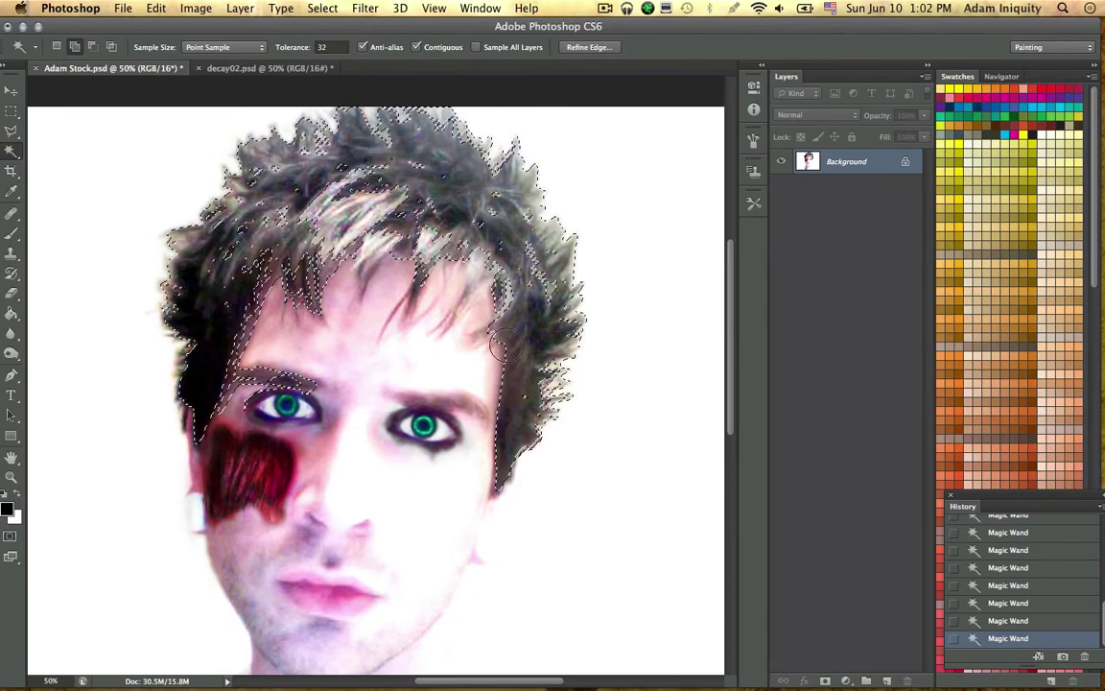
pyautogui.keyDown('shift'); pyautogui.click(333, 204); pyautogui.keyUp('shift')
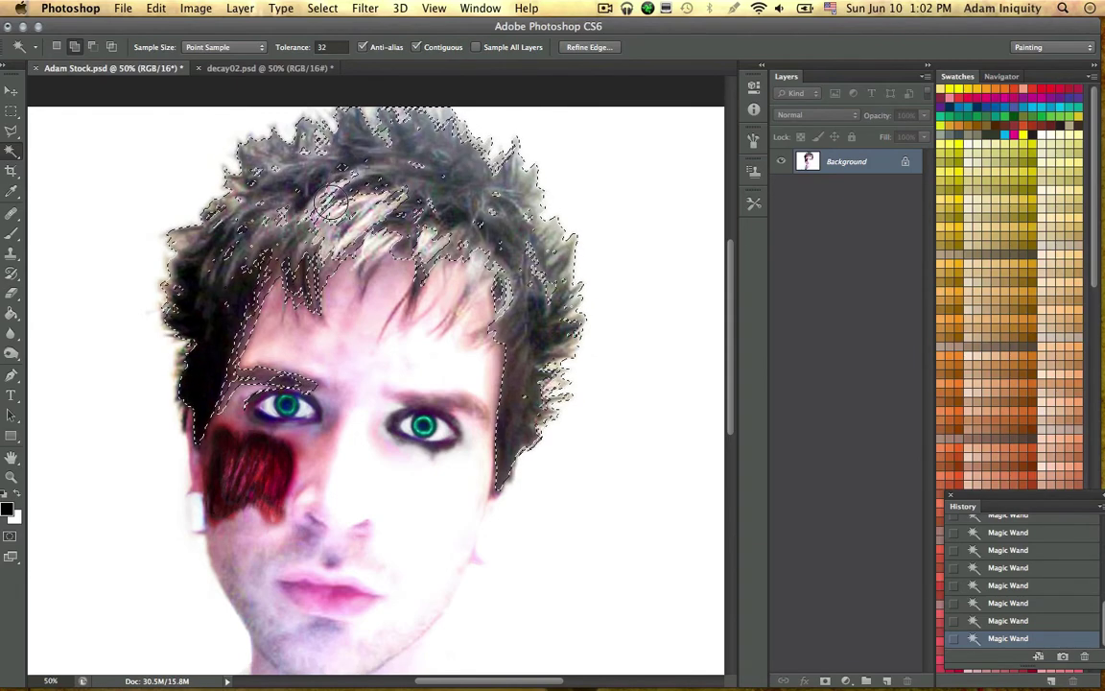
pyautogui.keyDown('shift'); pyautogui.click(376, 214); pyautogui.keyUp('shift')
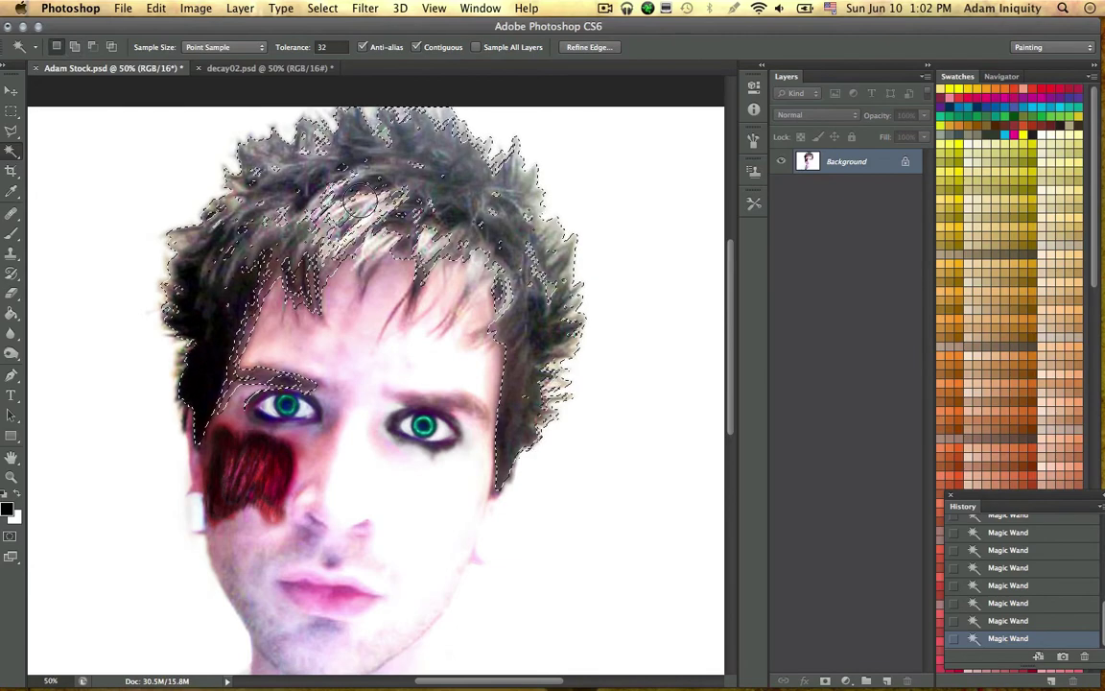
pyautogui.keyDown('shift'); pyautogui.click(313, 218); pyautogui.keyUp('shift')
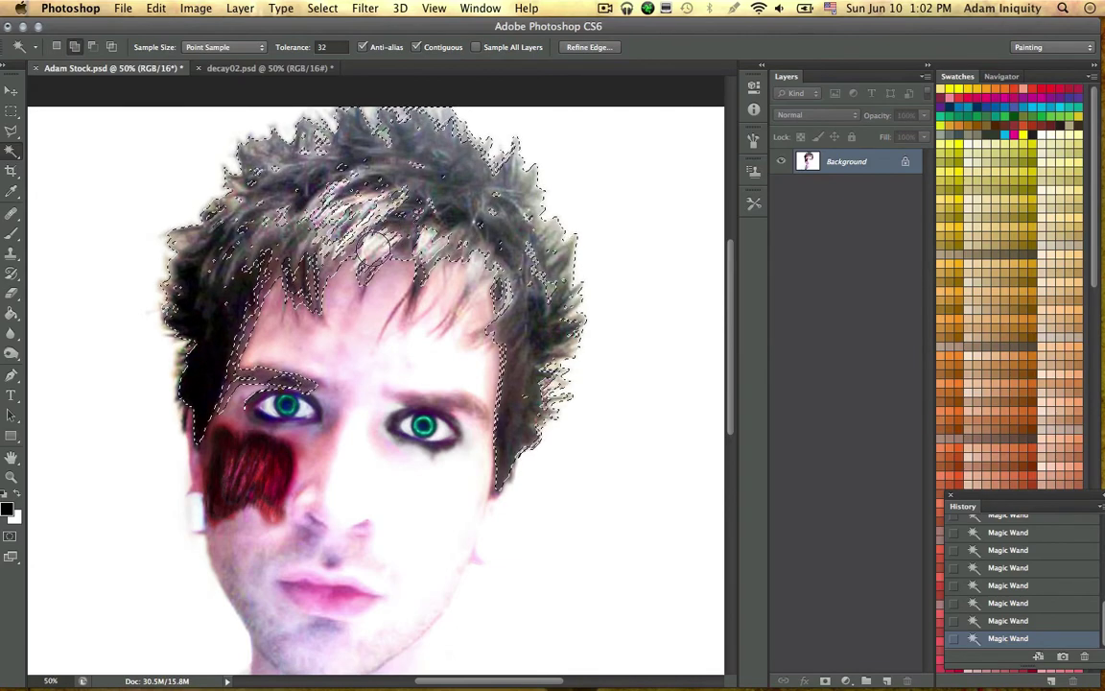
pyautogui.keyDown('shift'); pyautogui.click(405, 303); pyautogui.keyUp('shift')
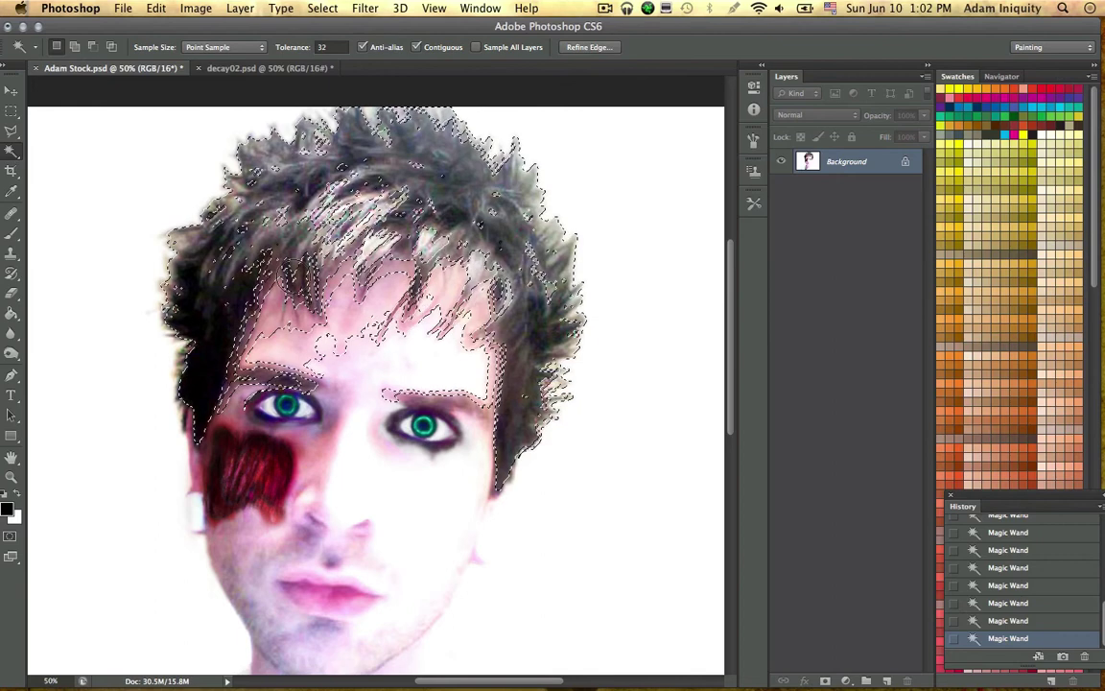
# Step: Enter Quick Mask mode and paint over the side hair with a soft 34 px brush at 35% opacity
pyautogui.press('q')
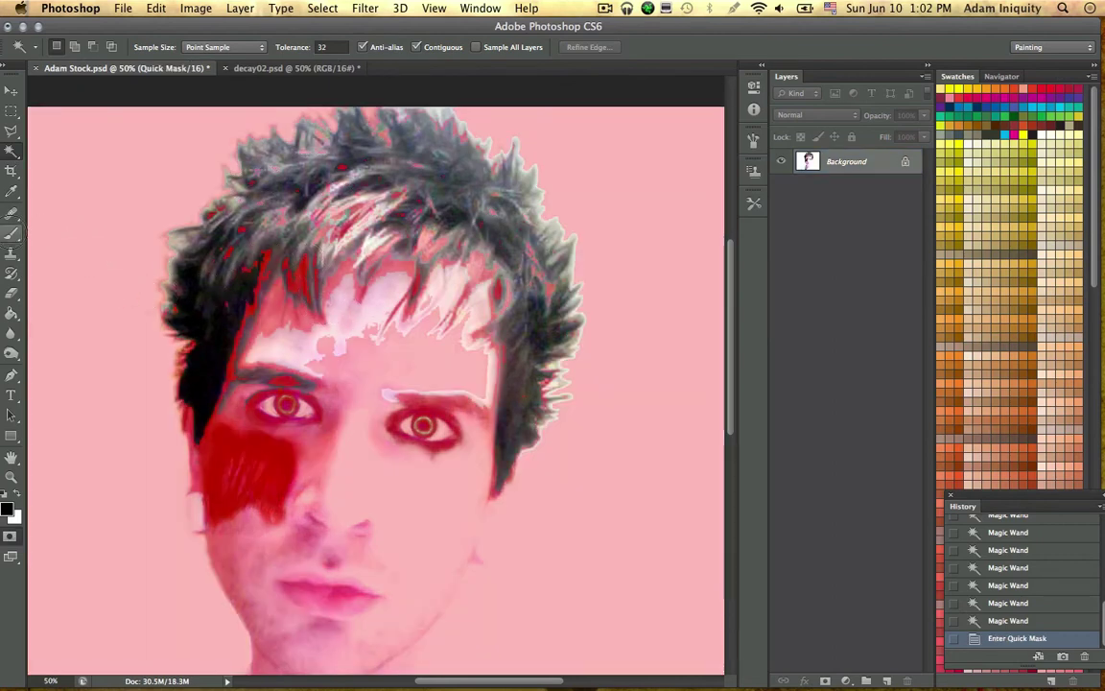
pyautogui.click(11, 233)
pyautogui.click(103, 227)
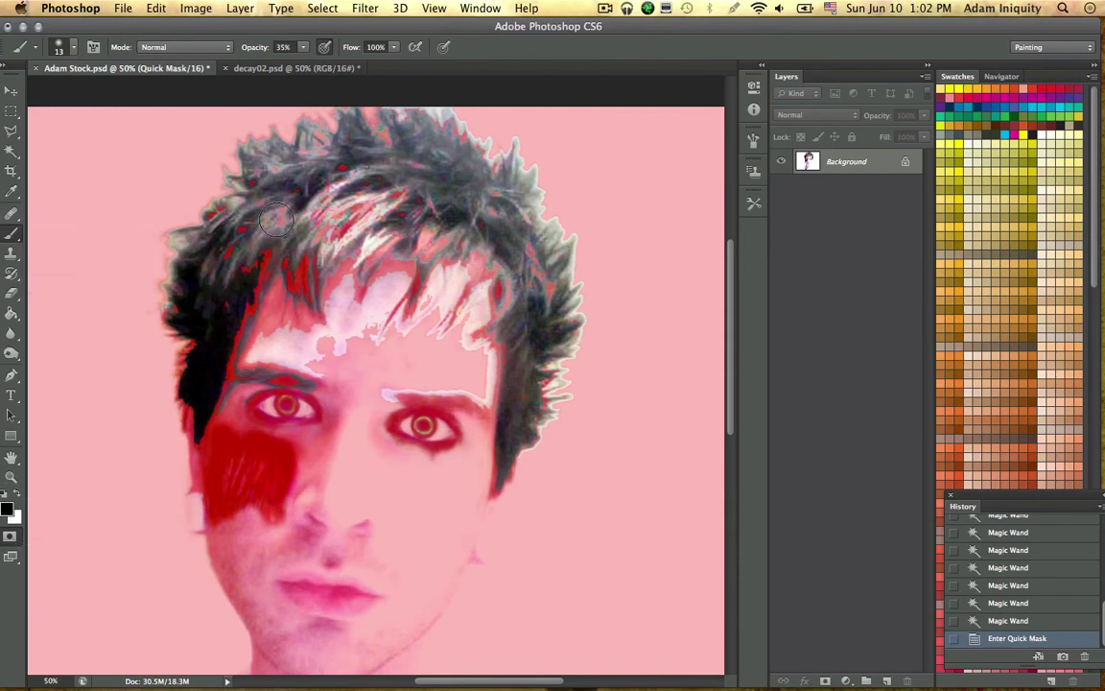
pyautogui.rightClick(240, 230)
pyautogui.moveTo(275, 266); pyautogui.dragTo(289, 268)
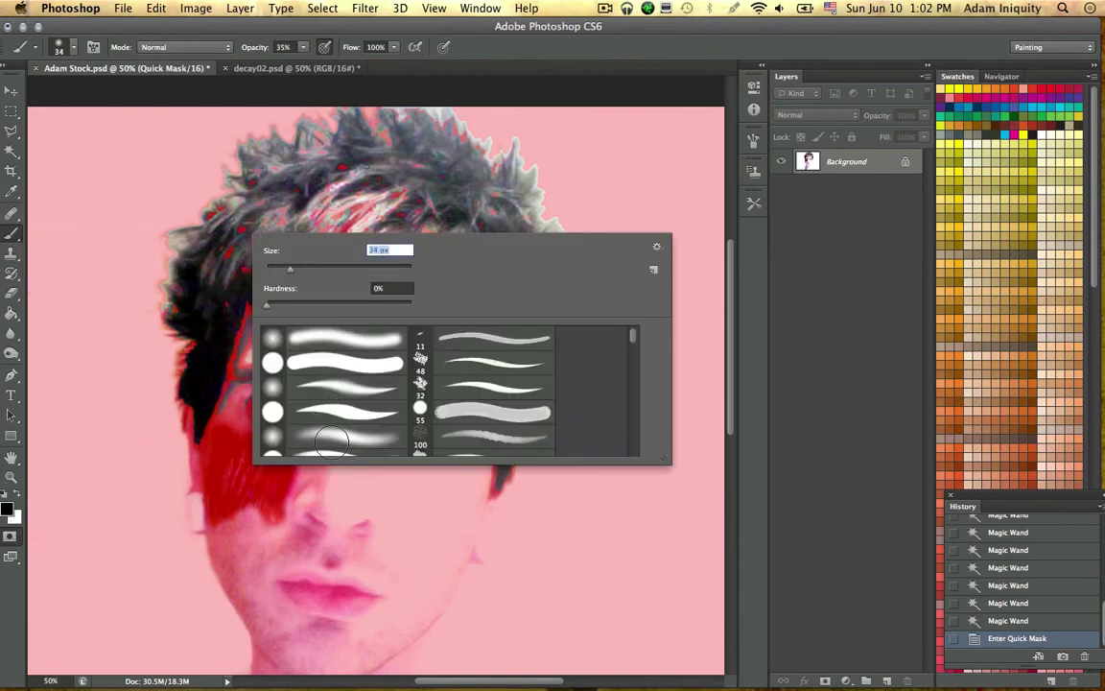
pyautogui.press('Return')
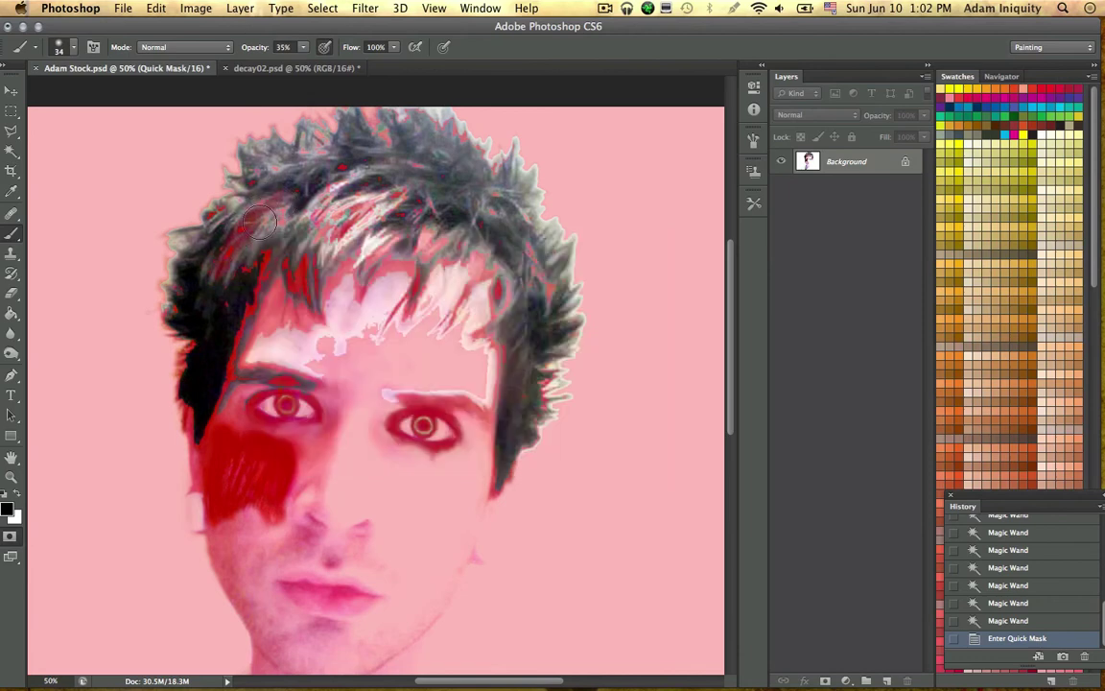
pyautogui.moveTo(274, 209); pyautogui.dragTo(244, 197)
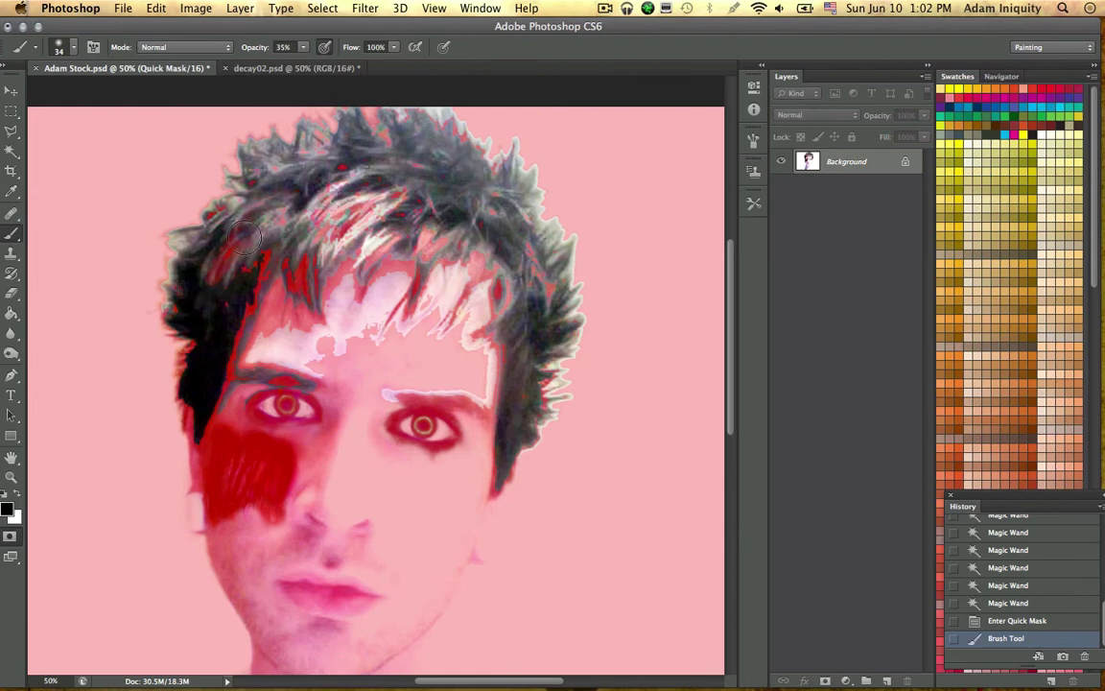
pyautogui.moveTo(244, 238)
pyautogui.mouseDown()
pyautogui.moveTo(222, 261)
pyautogui.moveTo(226, 297)
pyautogui.moveTo(272, 235)
pyautogui.moveTo(260, 256)
pyautogui.moveTo(246, 238)
pyautogui.moveTo(252, 275)
pyautogui.moveTo(272, 248)
pyautogui.moveTo(233, 316)
pyautogui.moveTo(298, 230)
pyautogui.moveTo(324, 163)
pyautogui.mouseUp()
# Step: Erase the red mask from the hair above the wounded side and from the bleached fringe strands
pyautogui.click(12, 293)
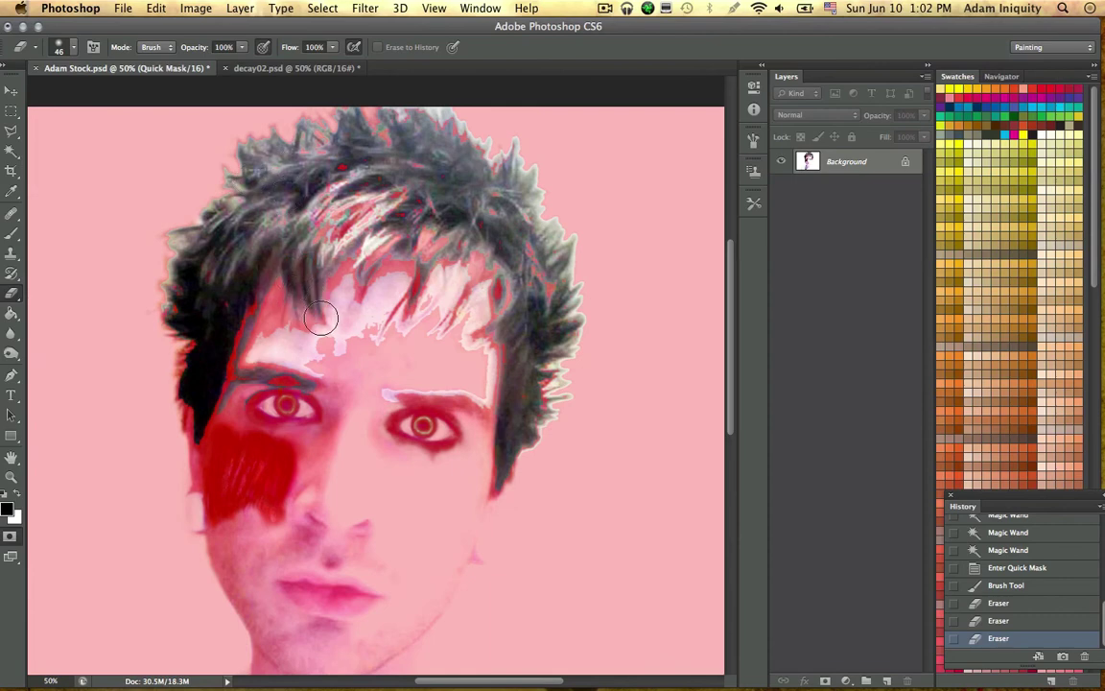
pyautogui.moveTo(259, 265); pyautogui.dragTo(331, 213)
pyautogui.moveTo(305, 259); pyautogui.dragTo(336, 207)
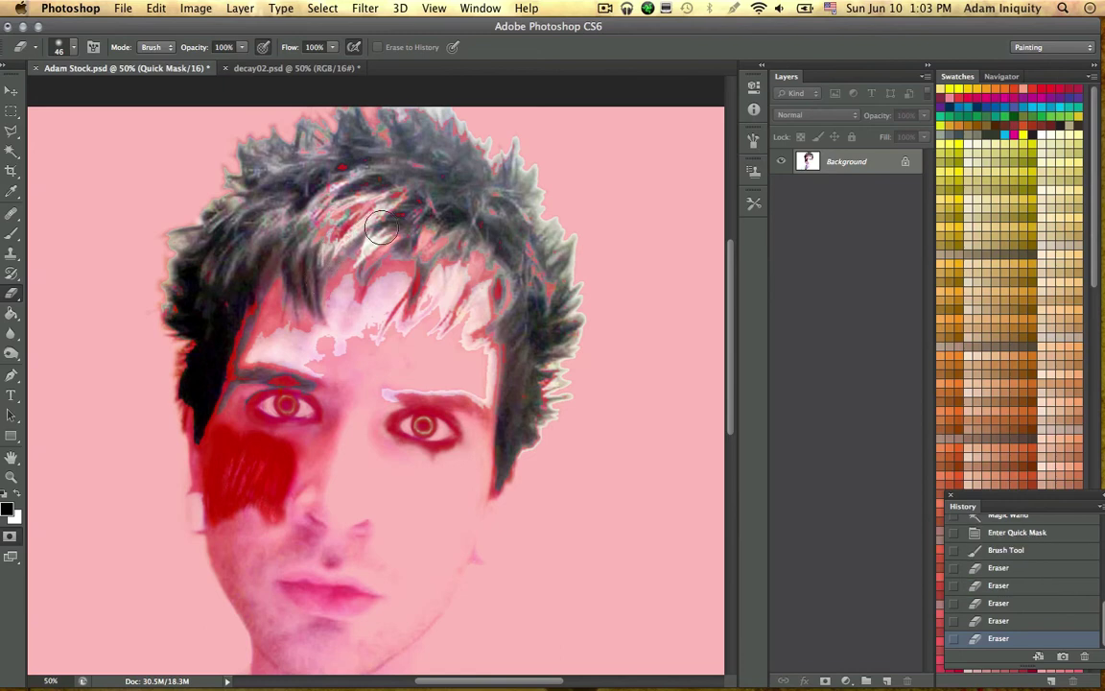
pyautogui.moveTo(411, 220)
pyautogui.mouseDown()
pyautogui.moveTo(327, 238)
pyautogui.moveTo(366, 203)
pyautogui.moveTo(312, 247)
pyautogui.mouseUp()
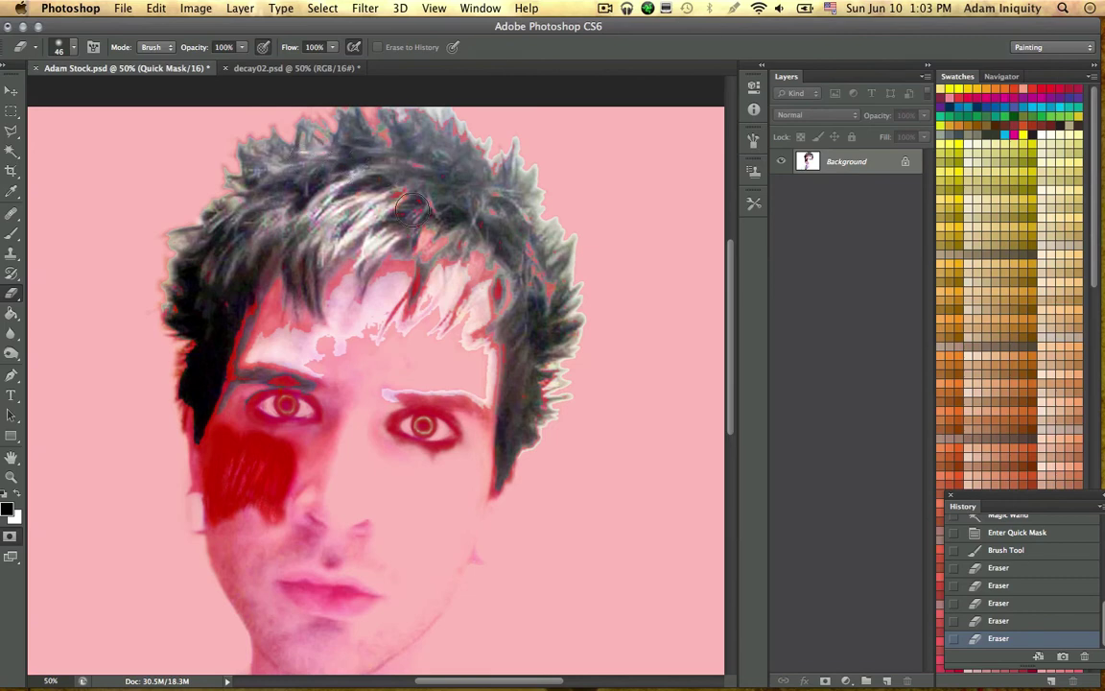
pyautogui.moveTo(345, 217); pyautogui.dragTo(372, 213)
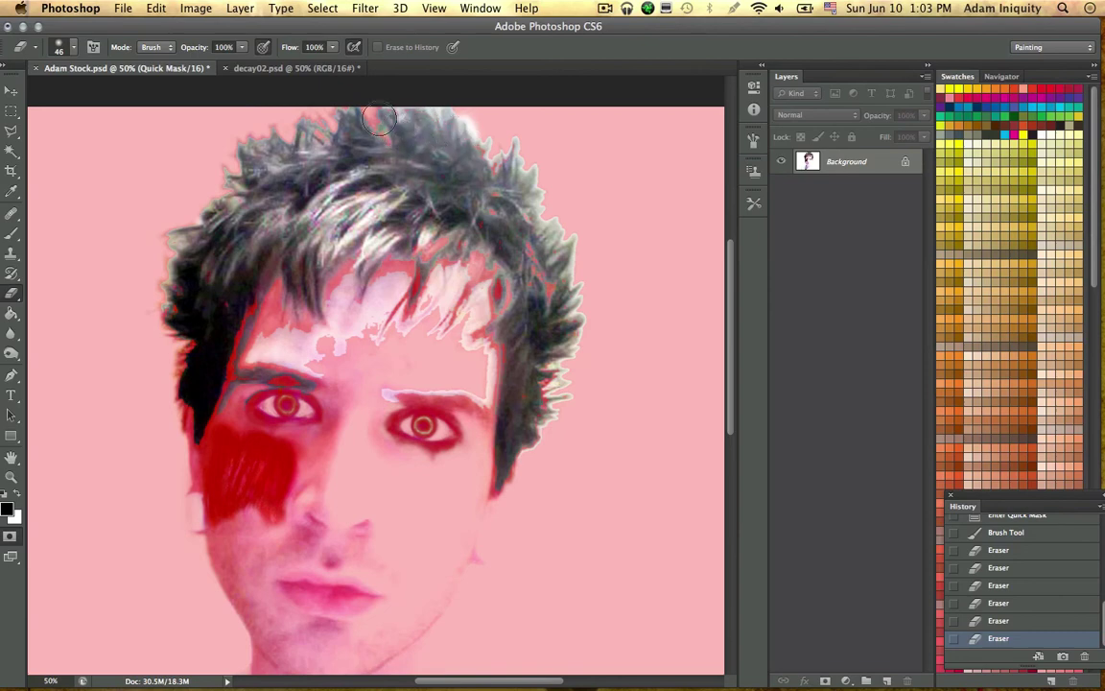
# Step: Erase the remaining mask from the rest of the fringe, the crown, the temple hair and the eyebrow on the wounded side
pyautogui.moveTo(434, 200); pyautogui.dragTo(477, 211)
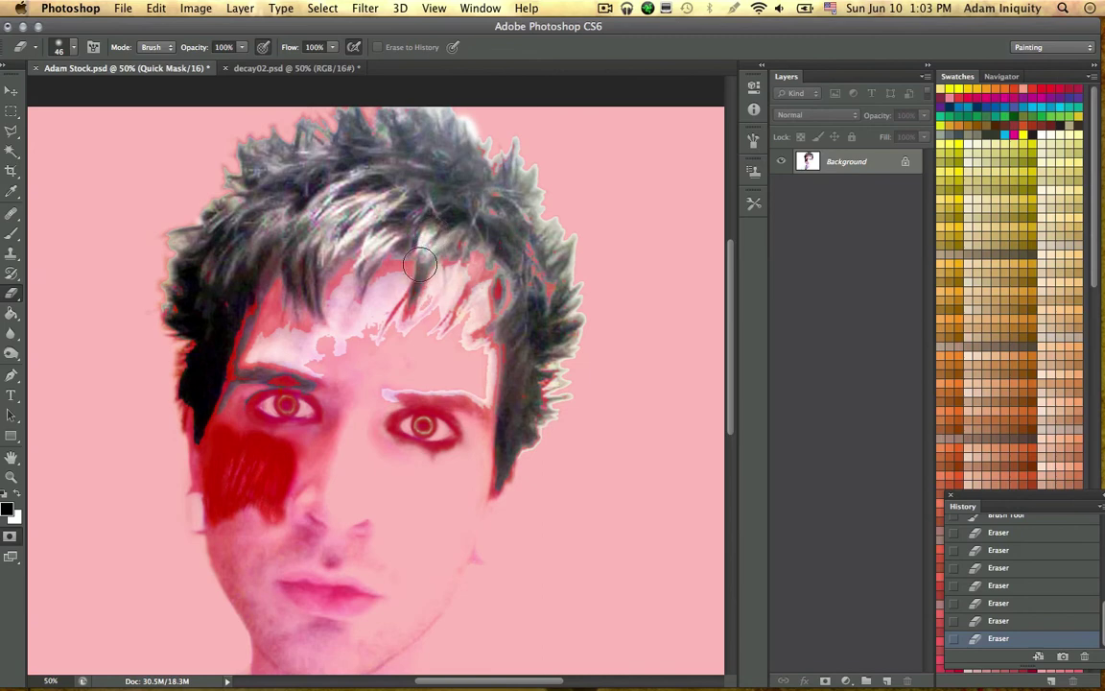
pyautogui.moveTo(473, 238); pyautogui.dragTo(454, 314)
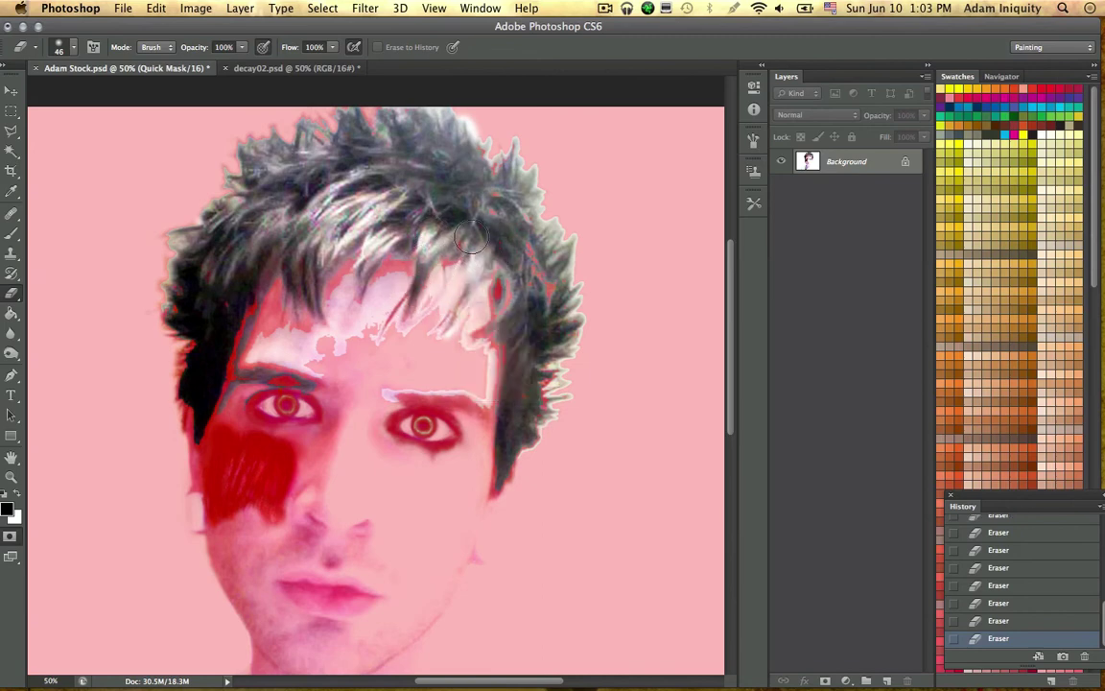
pyautogui.moveTo(471, 238)
pyautogui.mouseDown()
pyautogui.moveTo(484, 287)
pyautogui.moveTo(504, 297)
pyautogui.moveTo(486, 335)
pyautogui.mouseUp()
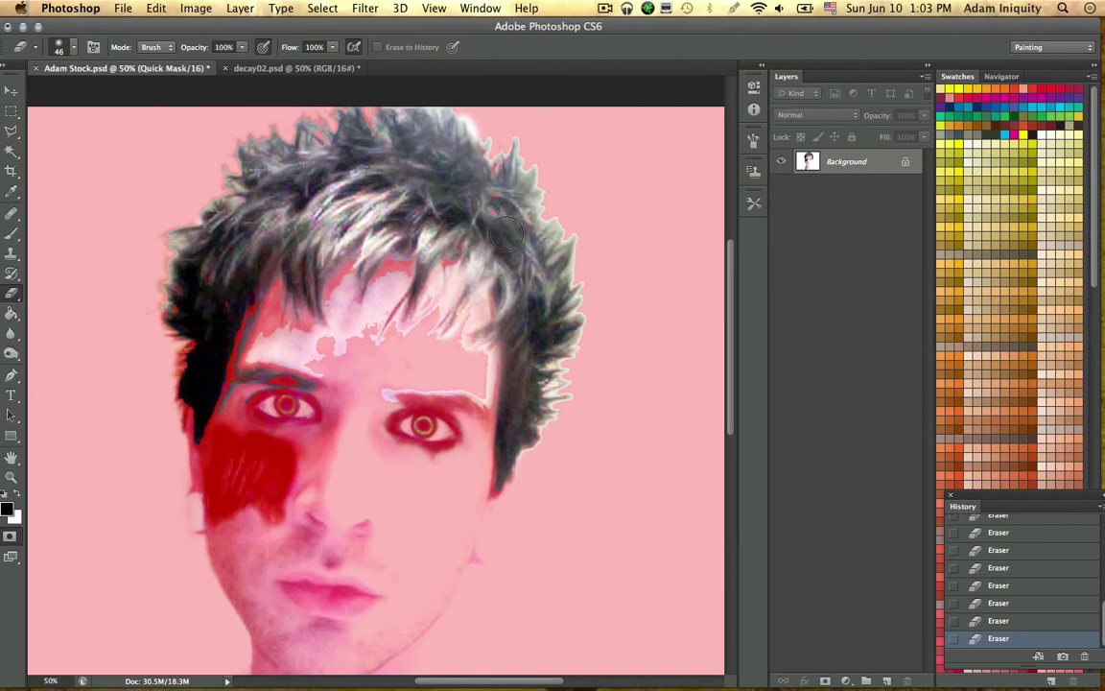
pyautogui.moveTo(492, 167); pyautogui.dragTo(500, 176)
pyautogui.moveTo(245, 276)
pyautogui.mouseDown()
pyautogui.moveTo(244, 315)
pyautogui.moveTo(228, 361)
pyautogui.moveTo(228, 350)
pyautogui.moveTo(217, 356)
pyautogui.moveTo(230, 347)
pyautogui.moveTo(223, 378)
pyautogui.moveTo(211, 400)
pyautogui.moveTo(200, 347)
pyautogui.moveTo(188, 360)
pyautogui.moveTo(191, 349)
pyautogui.moveTo(188, 397)
pyautogui.moveTo(208, 335)
pyautogui.moveTo(174, 305)
pyautogui.moveTo(213, 302)
pyautogui.moveTo(227, 283)
pyautogui.moveTo(213, 308)
pyautogui.moveTo(256, 205)
pyautogui.moveTo(211, 327)
pyautogui.moveTo(199, 411)
pyautogui.mouseUp()
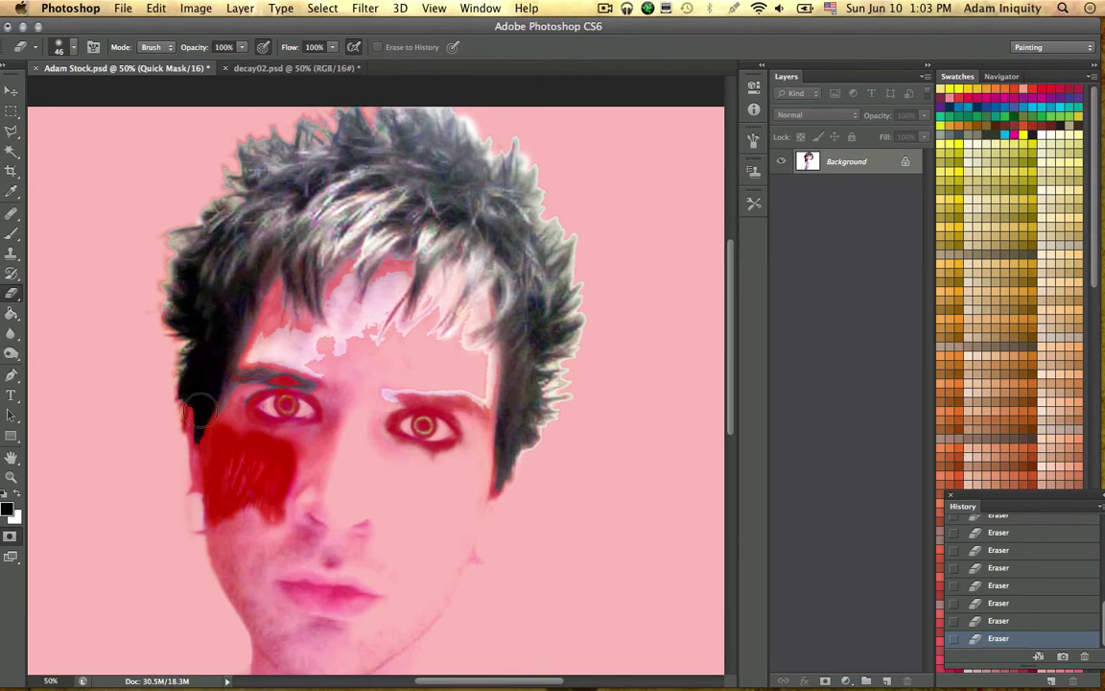
pyautogui.click(12, 231)
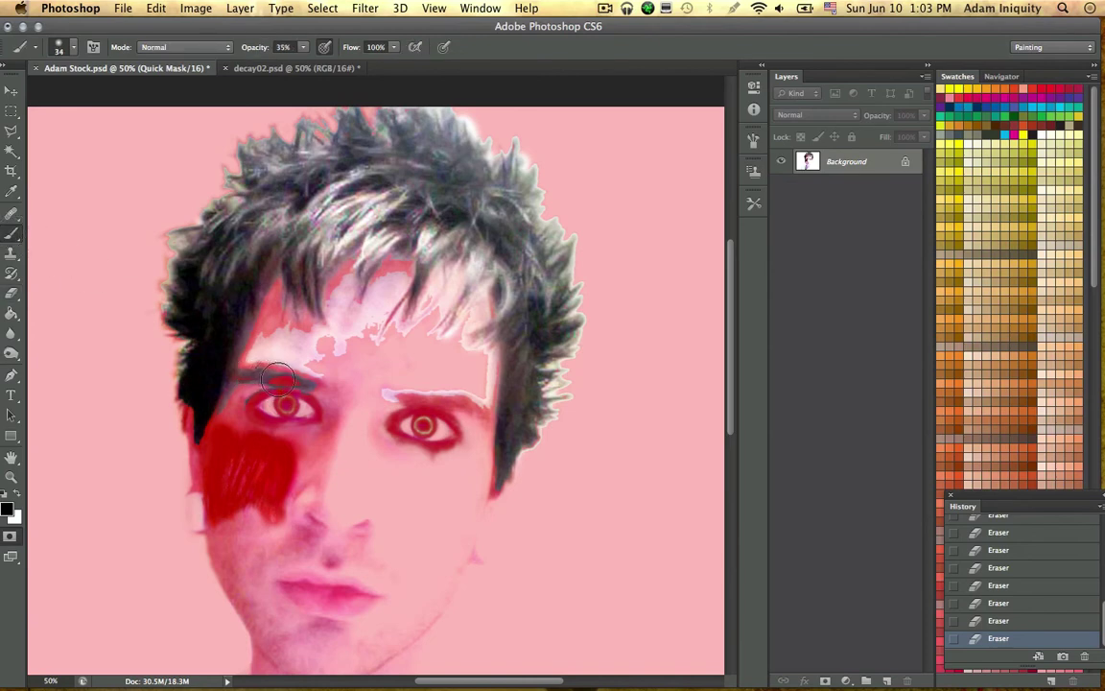
pyautogui.press('e')
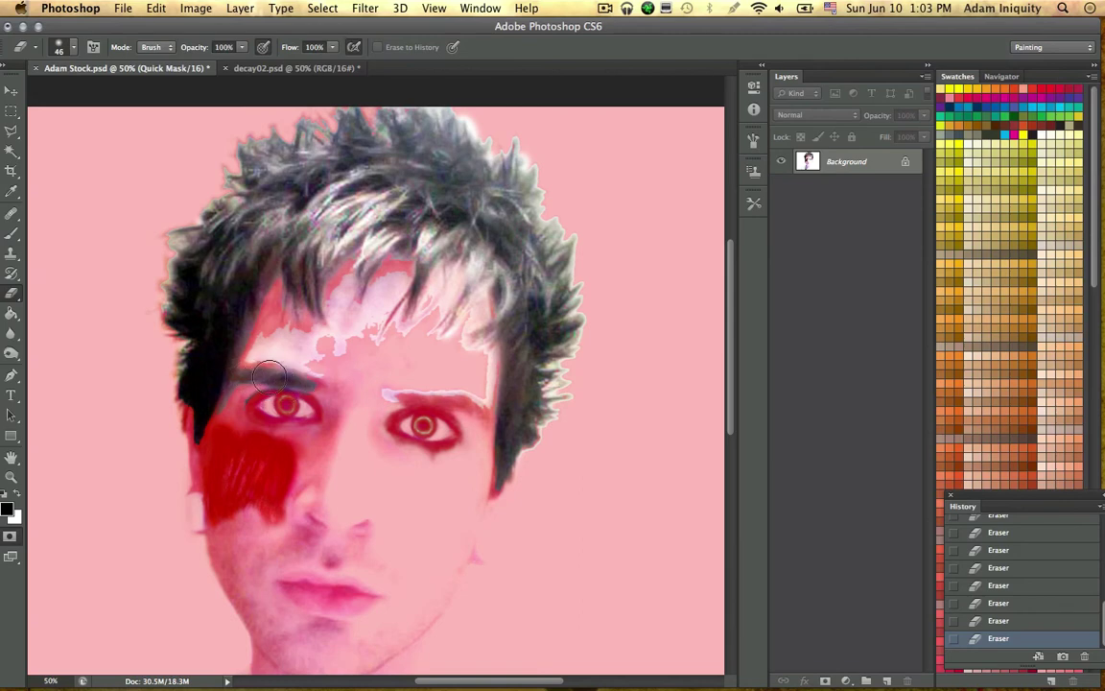
# Step: Mask the skin at the temple and the outer hair edge on the wounded side with a 34 px brush at 100% hardness
pyautogui.press('b')
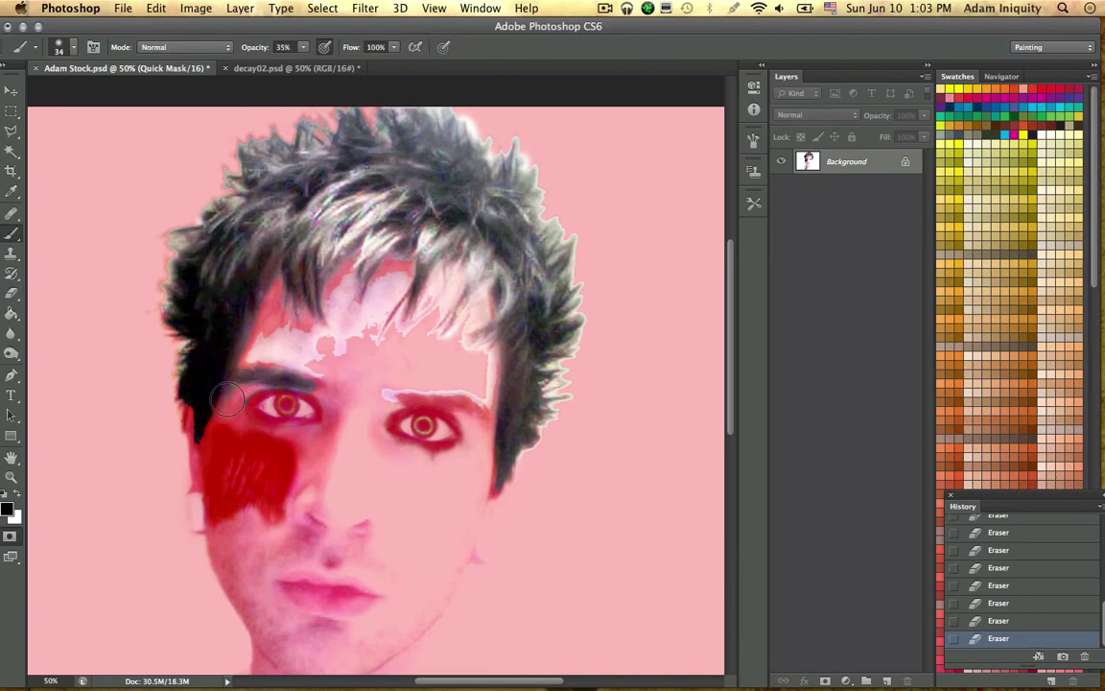
pyautogui.rightClick(267, 444)
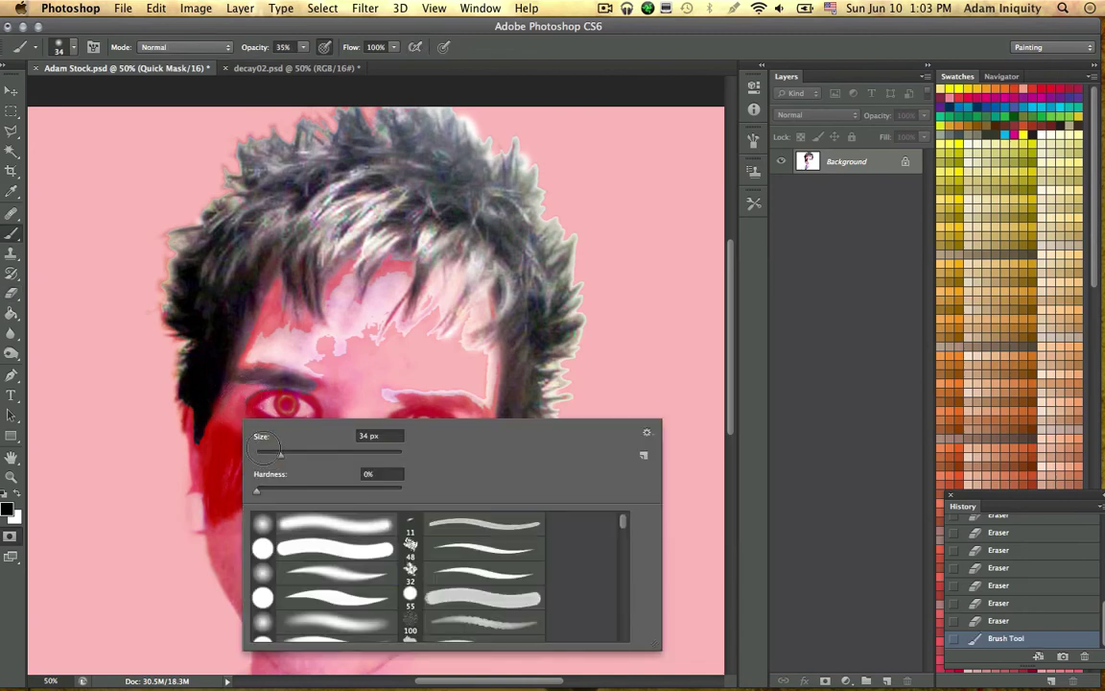
pyautogui.click(317, 538)
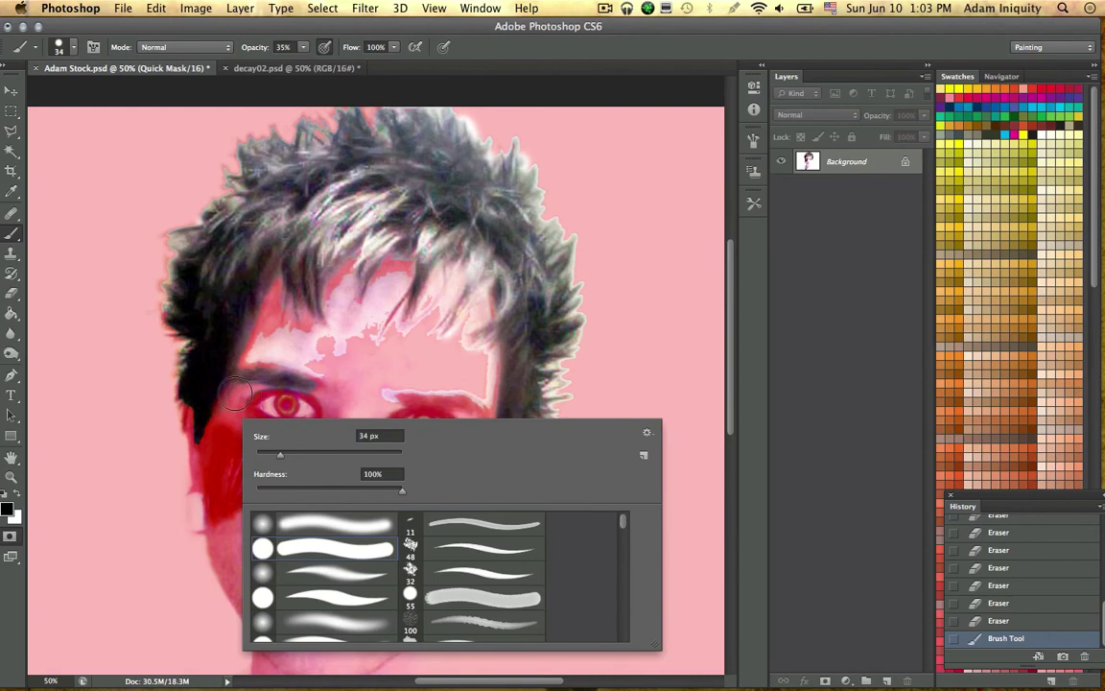
pyautogui.press('Return')
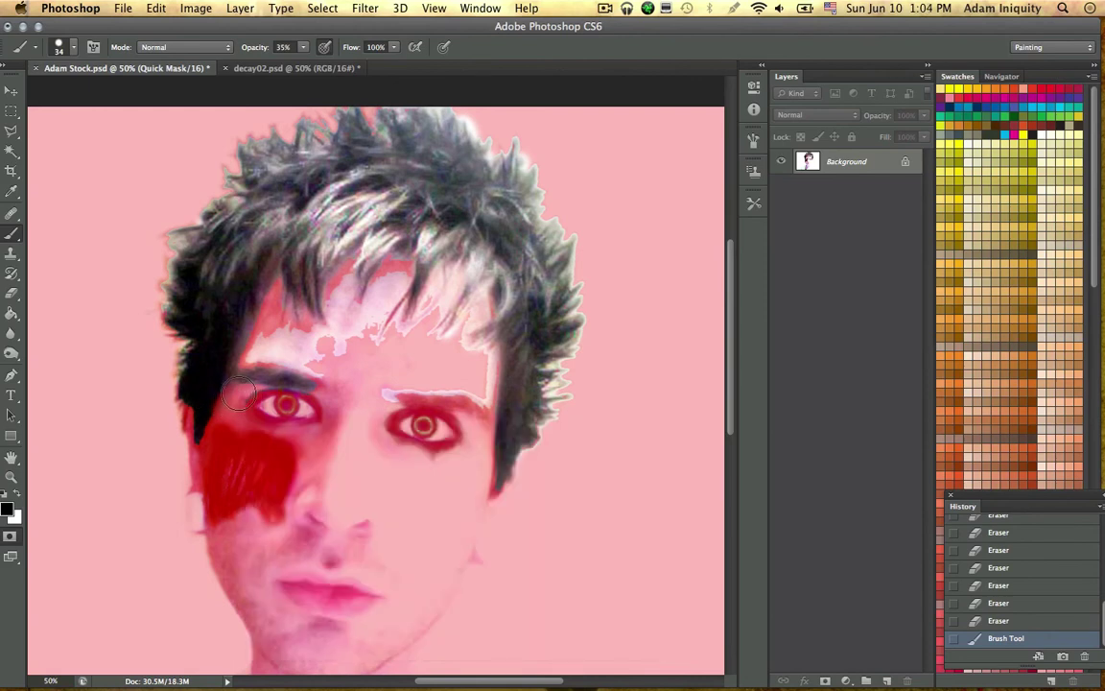
pyautogui.moveTo(232, 392)
pyautogui.mouseDown()
pyautogui.moveTo(188, 418)
pyautogui.moveTo(168, 346)
pyautogui.mouseUp()
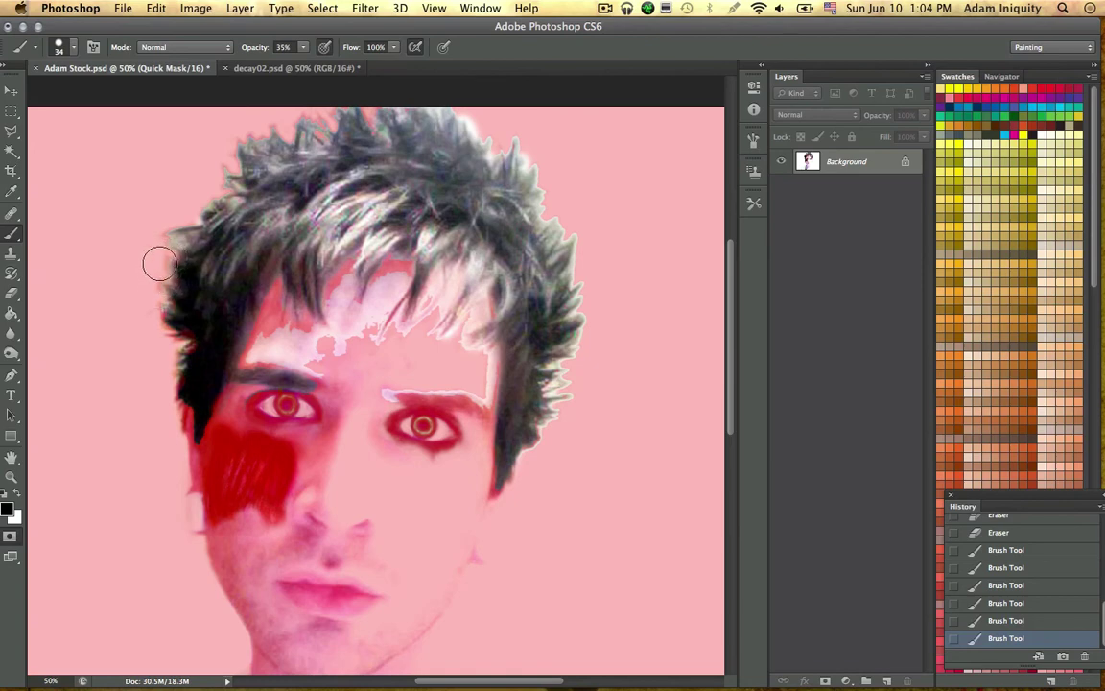
pyautogui.moveTo(162, 275); pyautogui.dragTo(167, 235)
# Step: Set the brush opacity to 100% and mask the pale fringe of background around the outer hair contour
pyautogui.click(303, 47)
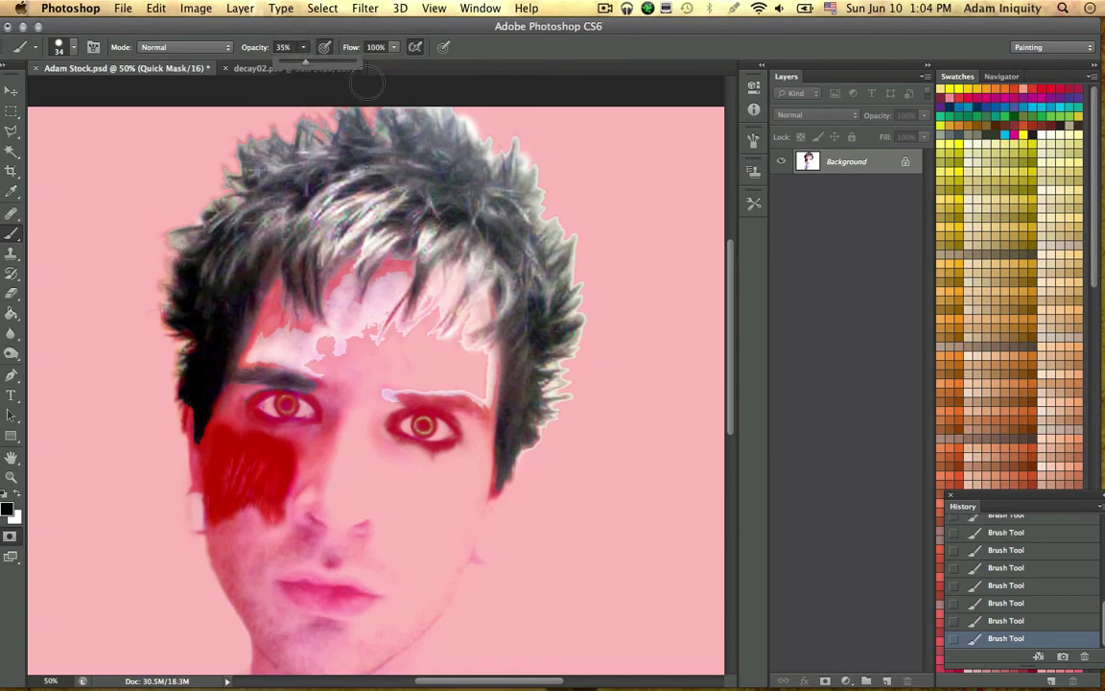
pyautogui.moveTo(306, 63); pyautogui.dragTo(368, 67)
pyautogui.moveTo(183, 350); pyautogui.dragTo(165, 340)
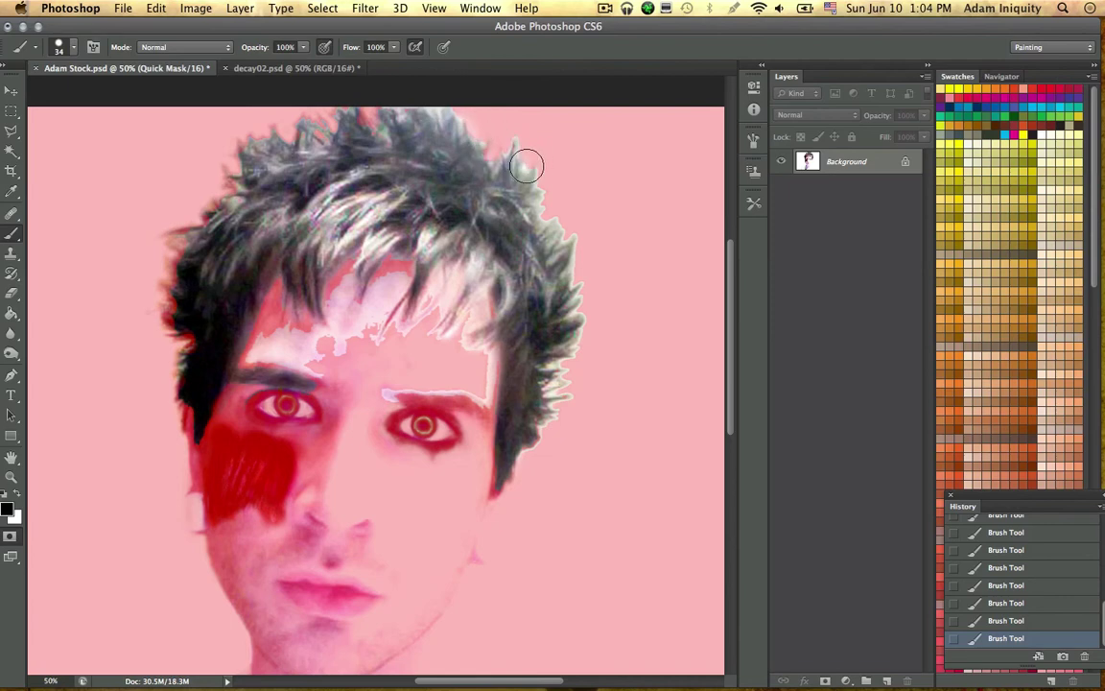
pyautogui.moveTo(546, 179); pyautogui.dragTo(550, 215)
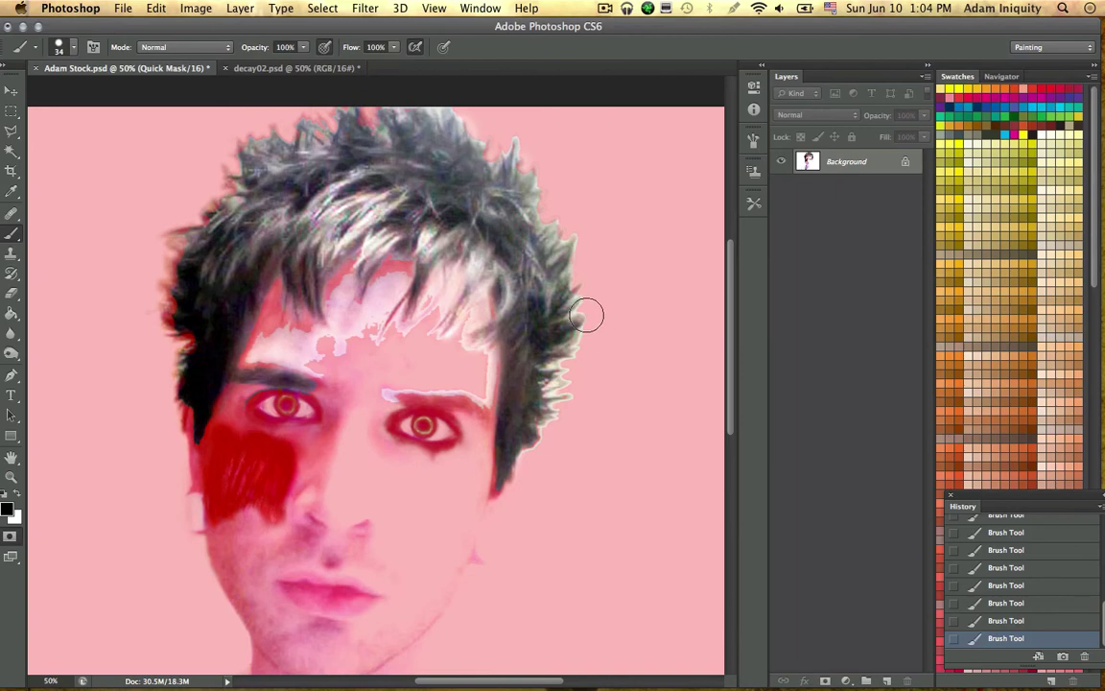
pyautogui.moveTo(596, 313)
pyautogui.mouseDown()
pyautogui.moveTo(566, 362)
pyautogui.moveTo(553, 364)
pyautogui.moveTo(579, 379)
pyautogui.moveTo(550, 394)
pyautogui.moveTo(580, 389)
pyautogui.moveTo(552, 428)
pyautogui.mouseUp()
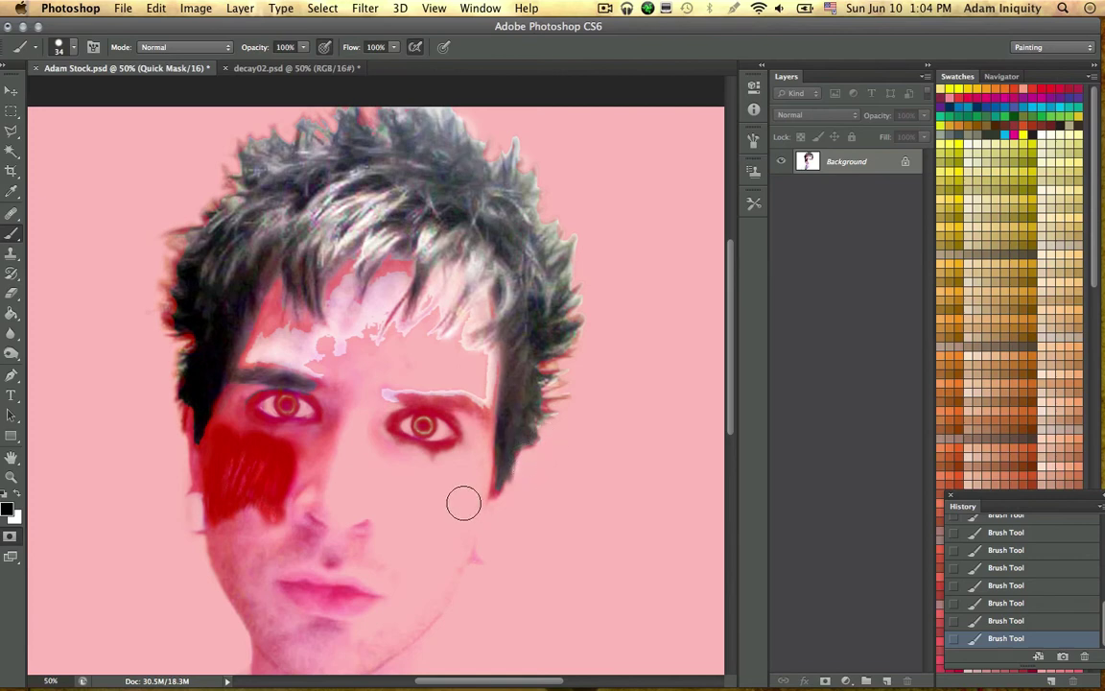
# Step: Clean up the mask around the sideburn and eyebrow opposite the wound, erasing it from the hair
pyautogui.press('e')
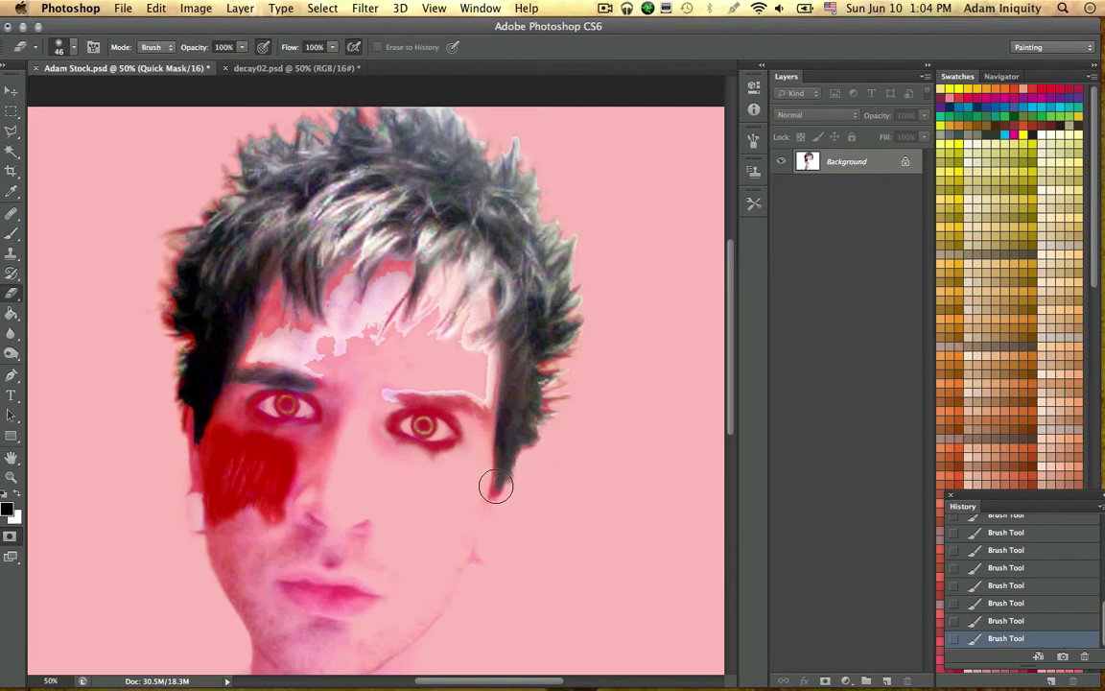
pyautogui.click(523, 442)
pyautogui.press('b')
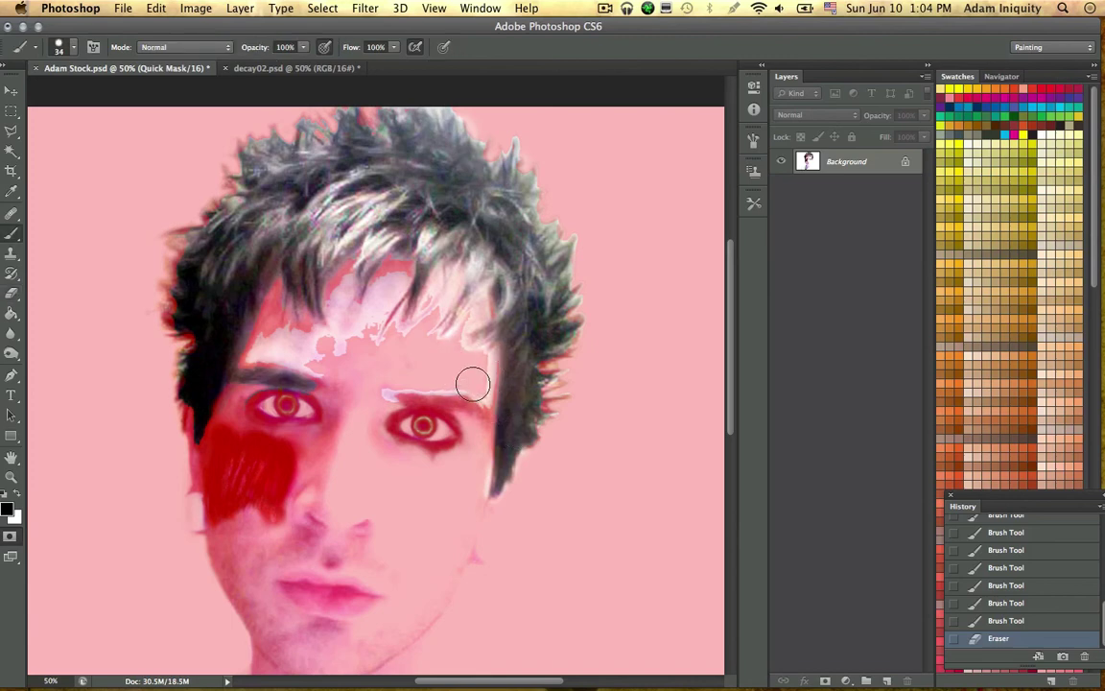
pyautogui.moveTo(473, 384); pyautogui.dragTo(471, 407)
pyautogui.press('e')
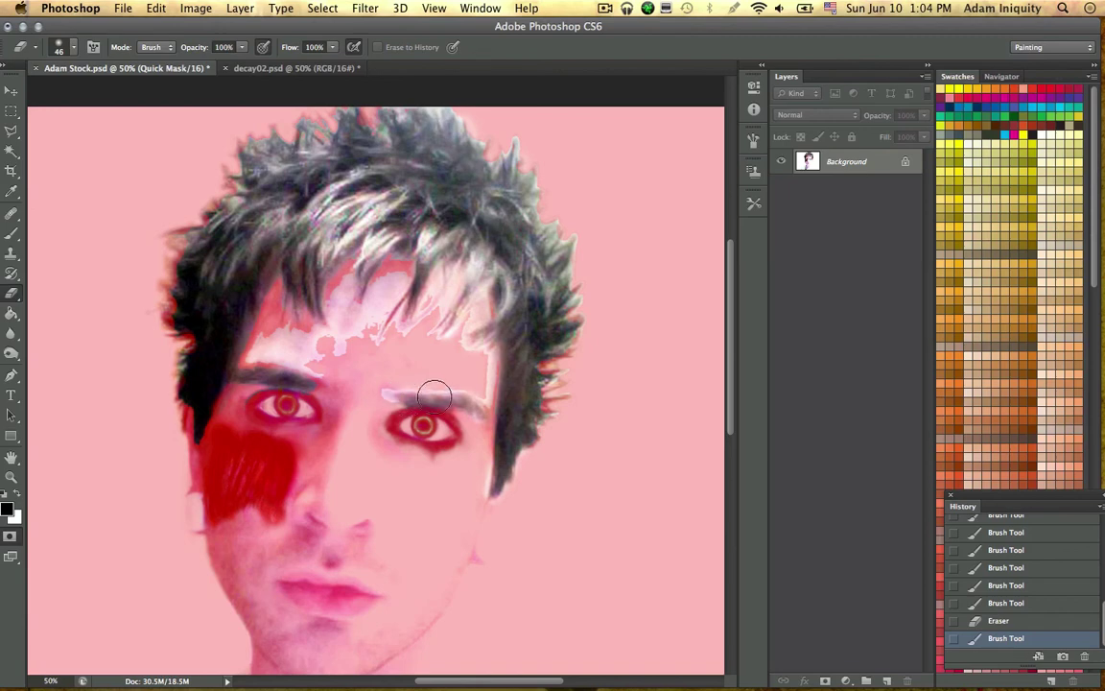
# Step: Mask the remaining forehead skin between the fringe and the eyebrows, and erase the mask from the sideburn opposite the wound
pyautogui.moveTo(452, 399)
pyautogui.mouseDown()
pyautogui.moveTo(384, 391)
pyautogui.moveTo(392, 399)
pyautogui.moveTo(423, 389)
pyautogui.moveTo(391, 389)
pyautogui.moveTo(437, 388)
pyautogui.moveTo(421, 383)
pyautogui.moveTo(467, 387)
pyautogui.moveTo(454, 387)
pyautogui.moveTo(487, 407)
pyautogui.moveTo(487, 358)
pyautogui.moveTo(454, 336)
pyautogui.moveTo(481, 313)
pyautogui.moveTo(451, 342)
pyautogui.moveTo(484, 299)
pyautogui.moveTo(458, 325)
pyautogui.moveTo(485, 311)
pyautogui.moveTo(467, 312)
pyautogui.moveTo(483, 291)
pyautogui.moveTo(455, 348)
pyautogui.moveTo(486, 343)
pyautogui.moveTo(462, 360)
pyautogui.moveTo(422, 342)
pyautogui.moveTo(456, 282)
pyautogui.moveTo(420, 318)
pyautogui.moveTo(437, 278)
pyautogui.moveTo(401, 336)
pyautogui.moveTo(415, 336)
pyautogui.moveTo(460, 282)
pyautogui.moveTo(441, 325)
pyautogui.moveTo(473, 303)
pyautogui.moveTo(435, 348)
pyautogui.moveTo(449, 320)
pyautogui.moveTo(396, 346)
pyautogui.moveTo(369, 335)
pyautogui.moveTo(388, 279)
pyautogui.moveTo(392, 297)
pyautogui.moveTo(402, 280)
pyautogui.moveTo(398, 291)
pyautogui.moveTo(387, 277)
pyautogui.moveTo(372, 294)
pyautogui.moveTo(394, 313)
pyautogui.moveTo(413, 307)
pyautogui.moveTo(358, 320)
pyautogui.moveTo(317, 278)
pyautogui.moveTo(335, 303)
pyautogui.mouseUp()
pyautogui.press('b')
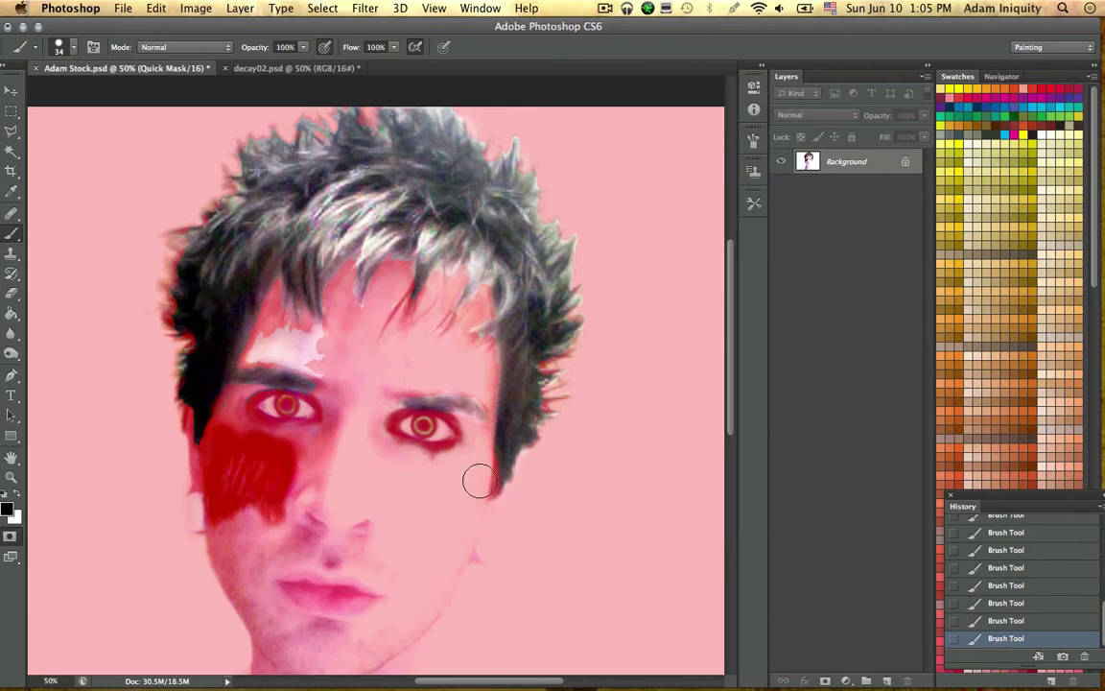
pyautogui.press('e')
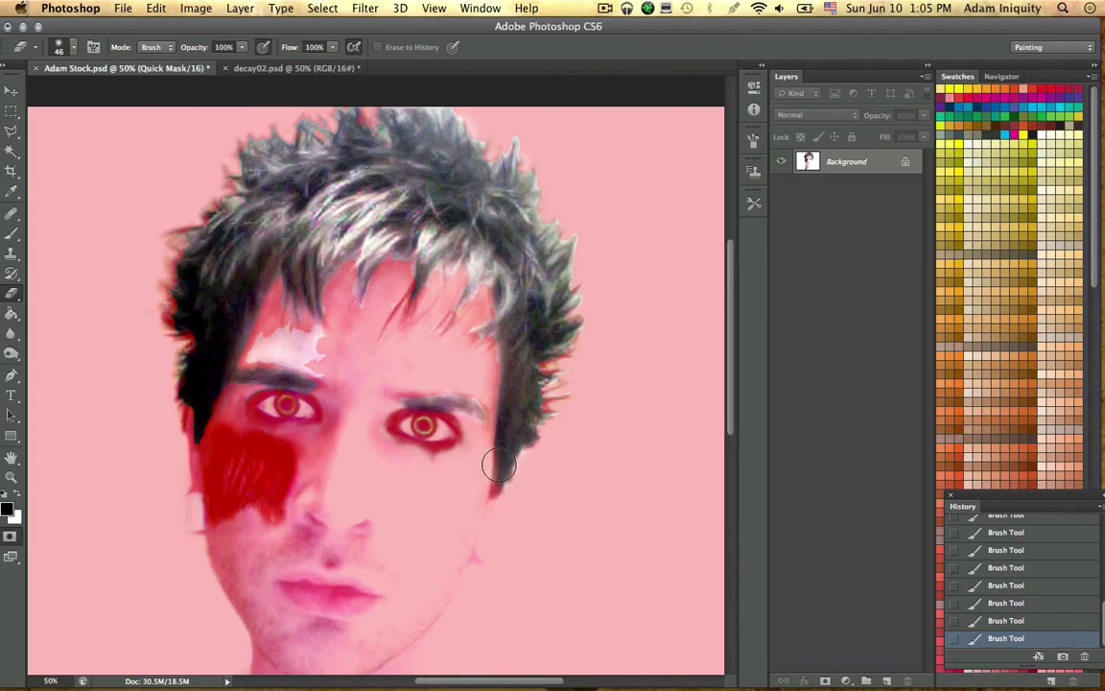
pyautogui.moveTo(499, 464); pyautogui.dragTo(498, 473)
pyautogui.press('b')
pyautogui.click(323, 383)
pyautogui.moveTo(322, 384)
pyautogui.mouseDown()
pyautogui.moveTo(292, 366)
pyautogui.moveTo(308, 367)
pyautogui.moveTo(312, 337)
pyautogui.moveTo(293, 348)
pyautogui.moveTo(317, 346)
pyautogui.moveTo(305, 336)
pyautogui.moveTo(324, 334)
pyautogui.moveTo(317, 325)
pyautogui.moveTo(293, 344)
pyautogui.moveTo(286, 328)
pyautogui.moveTo(256, 338)
pyautogui.moveTo(257, 351)
pyautogui.moveTo(318, 363)
pyautogui.moveTo(271, 353)
pyautogui.moveTo(270, 363)
pyautogui.moveTo(331, 352)
pyautogui.mouseUp()
pyautogui.rightClick(295, 366)
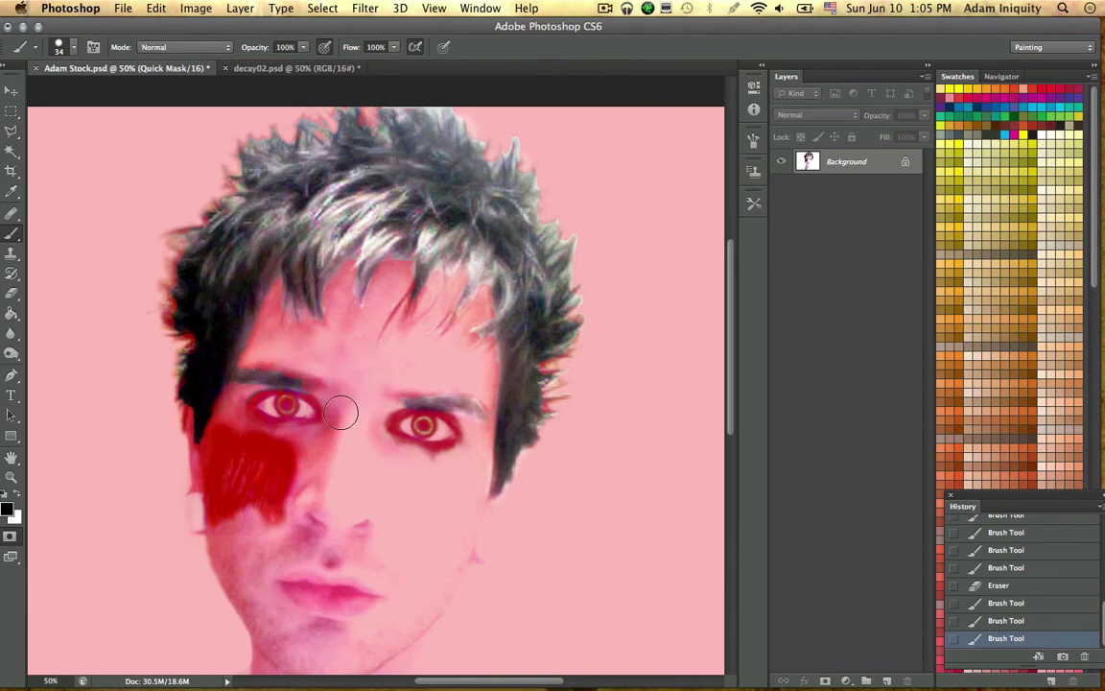
# Step: Erase the mask from both eyebrows and touch up the masked skin just above the eyebrow opposite the wound
pyautogui.press('e')
pyautogui.click(323, 395)
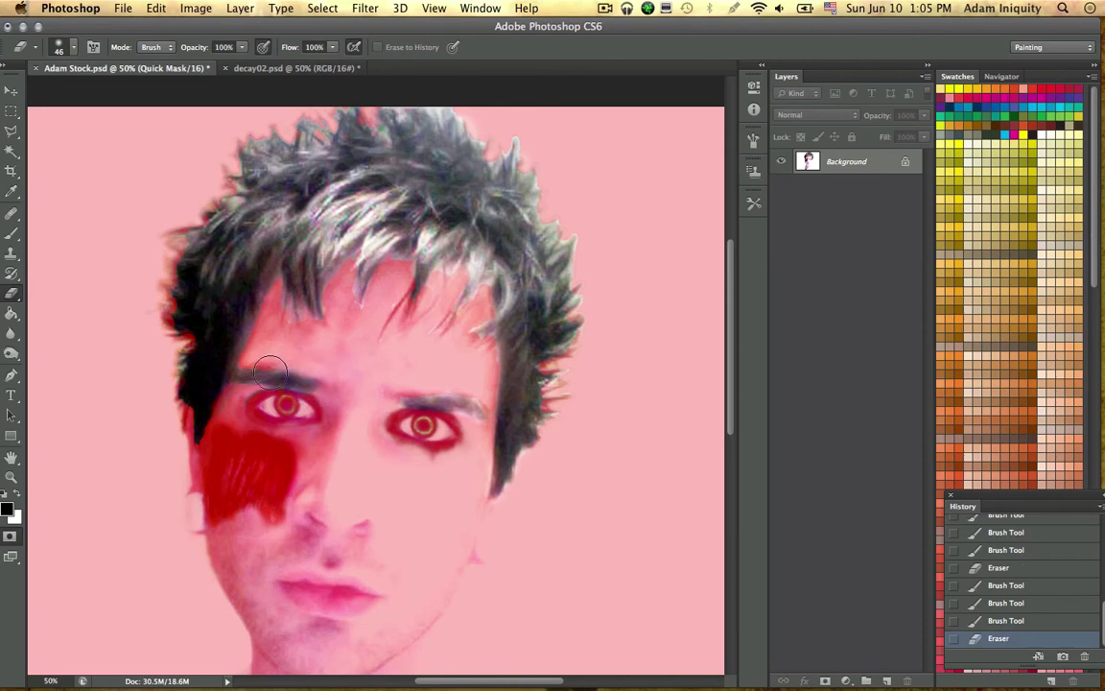
pyautogui.click(270, 370)
pyautogui.click(428, 397)
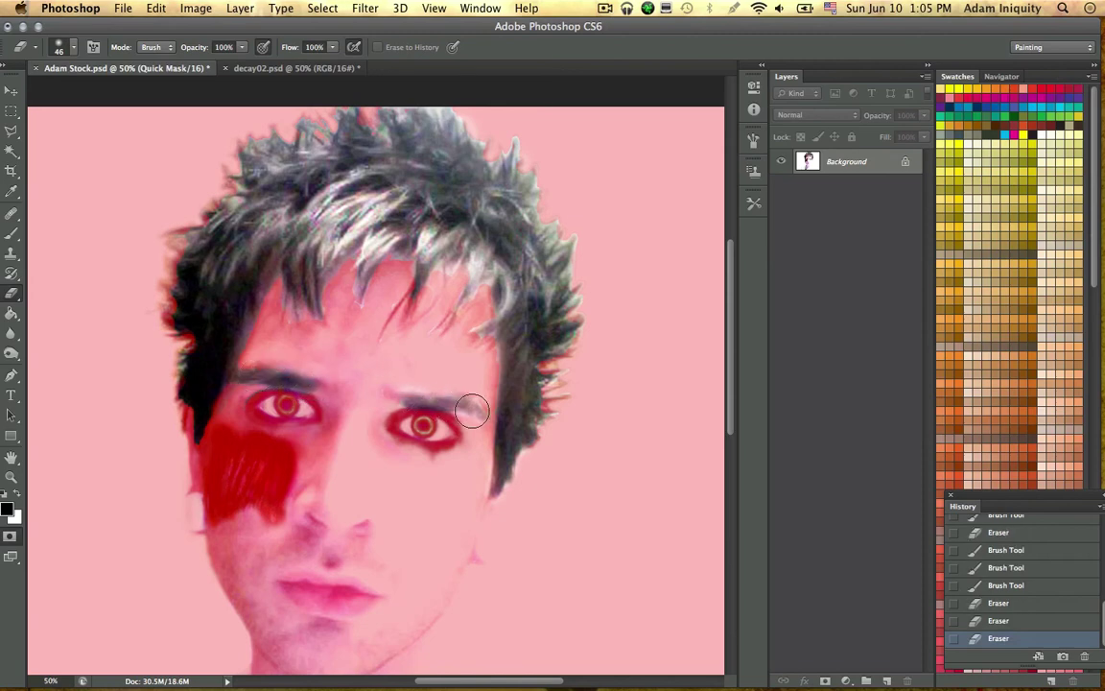
pyautogui.press('b')
pyautogui.click(430, 385)
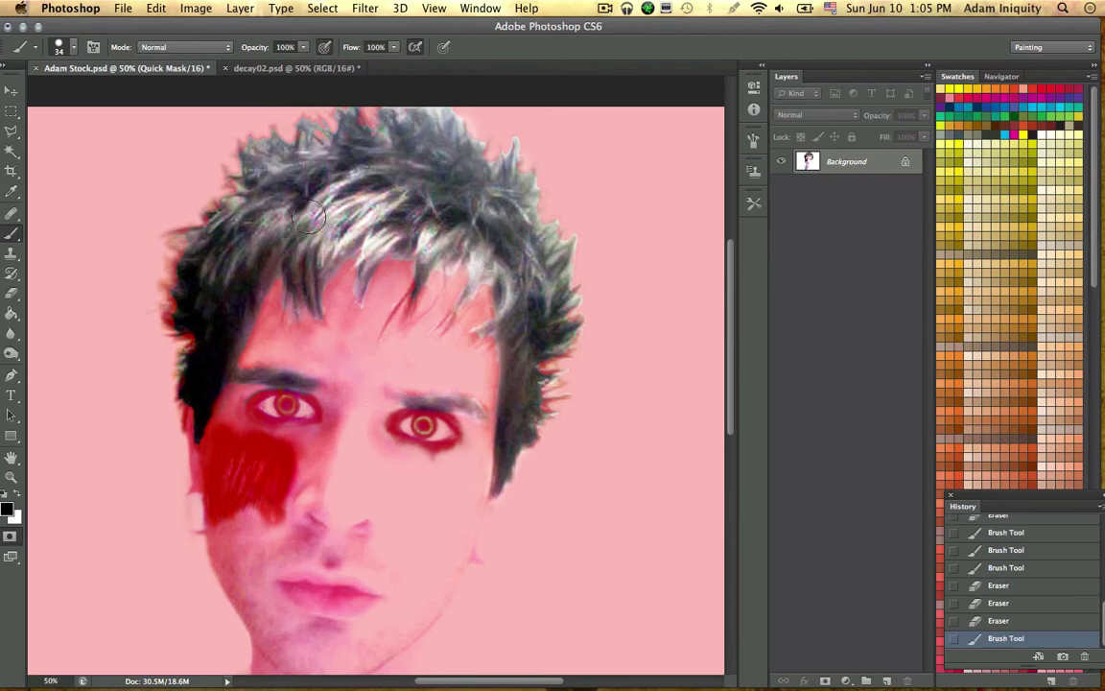
# Step: Soften the edges of the hair and eyebrow mask with a Gaussian Blur of 9.1 pixels radius
pyautogui.click(280, 7)
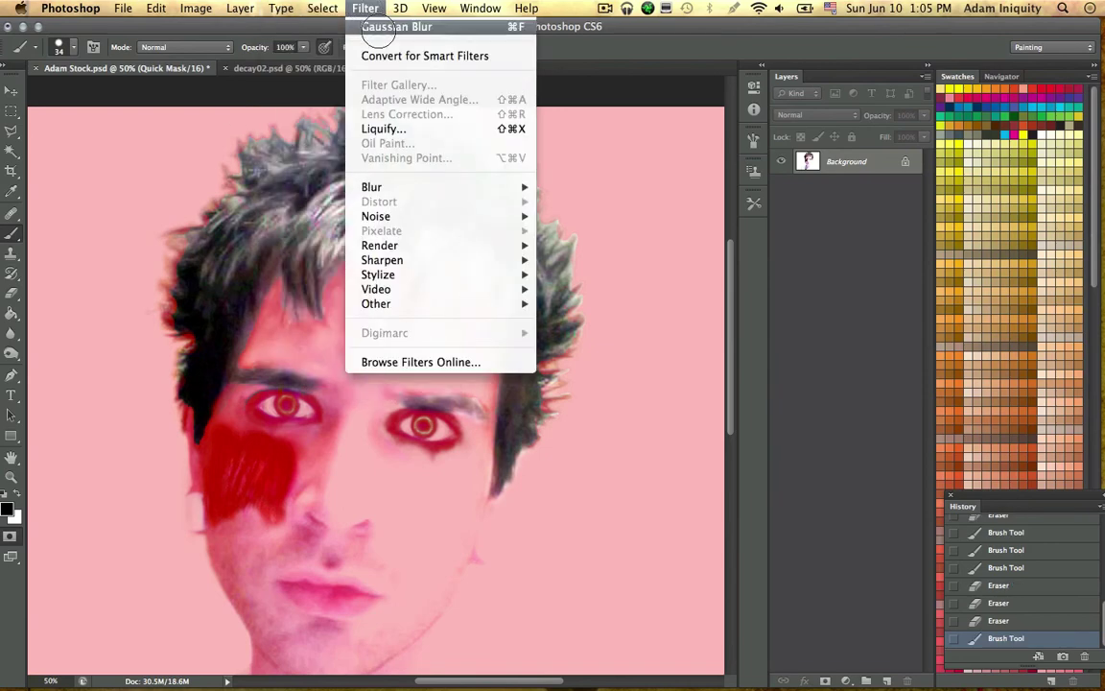
pyautogui.moveTo(434, 189)
pyautogui.press('Escape')
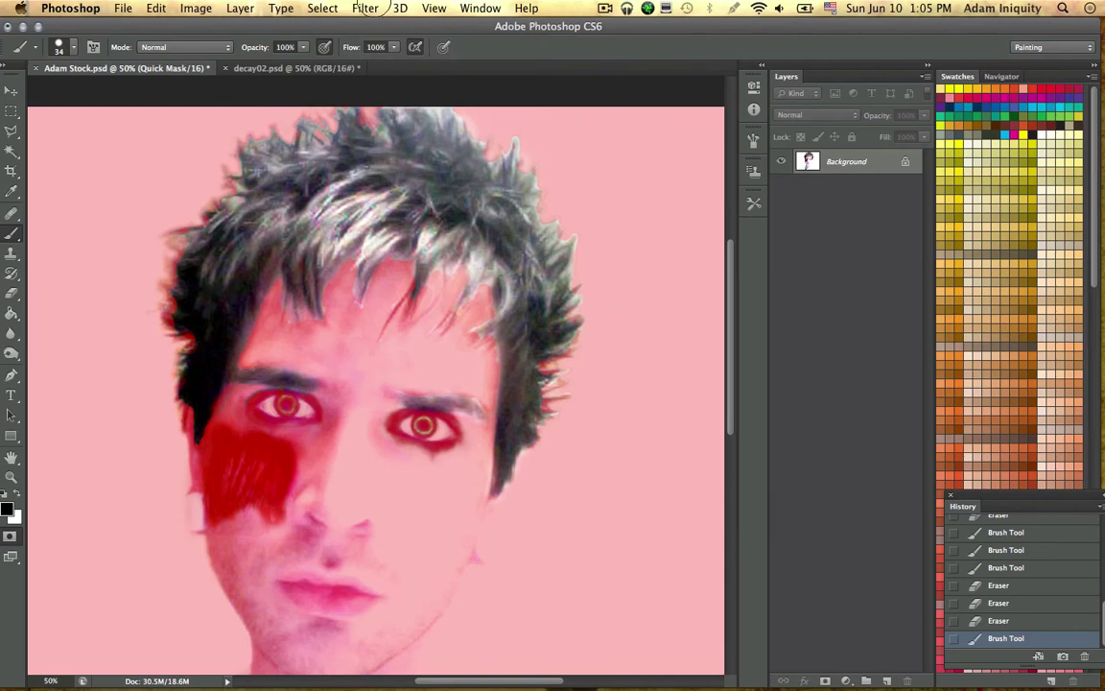
pyautogui.click(364, 8)
pyautogui.moveTo(431, 188)
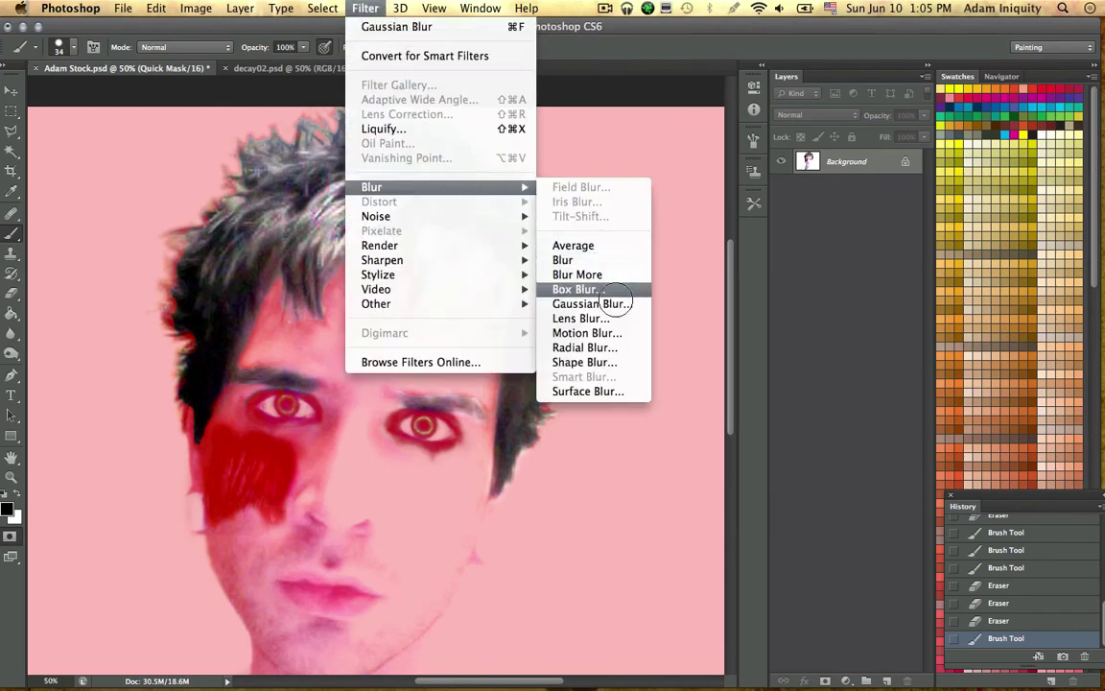
pyautogui.click(619, 303)
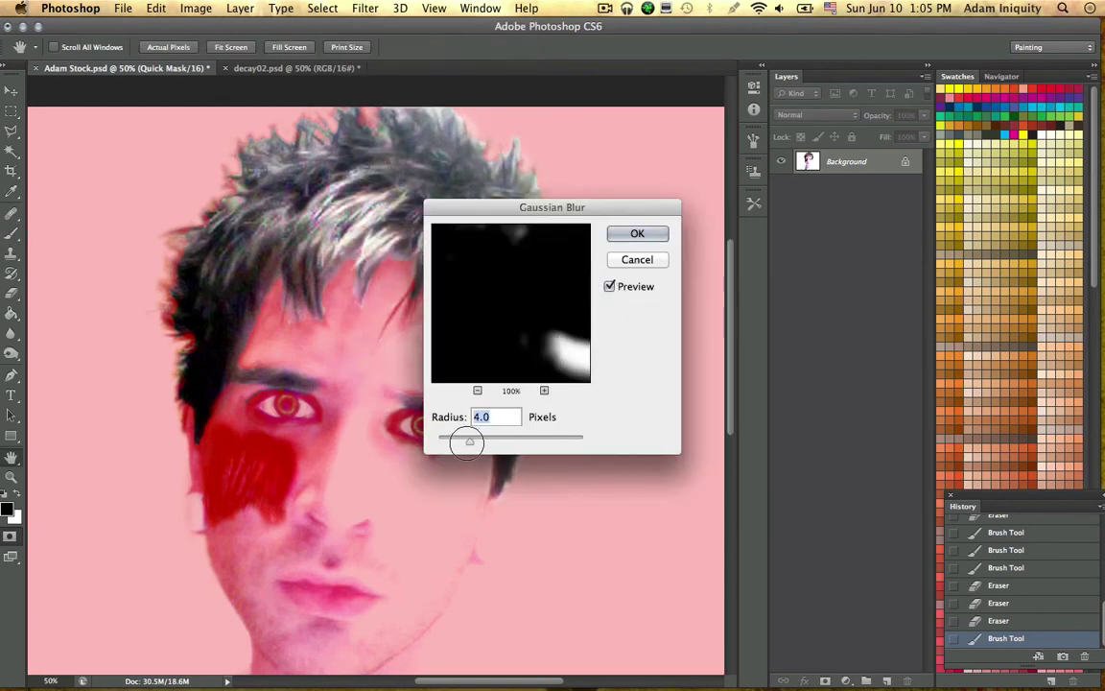
pyautogui.moveTo(463, 444); pyautogui.dragTo(487, 443)
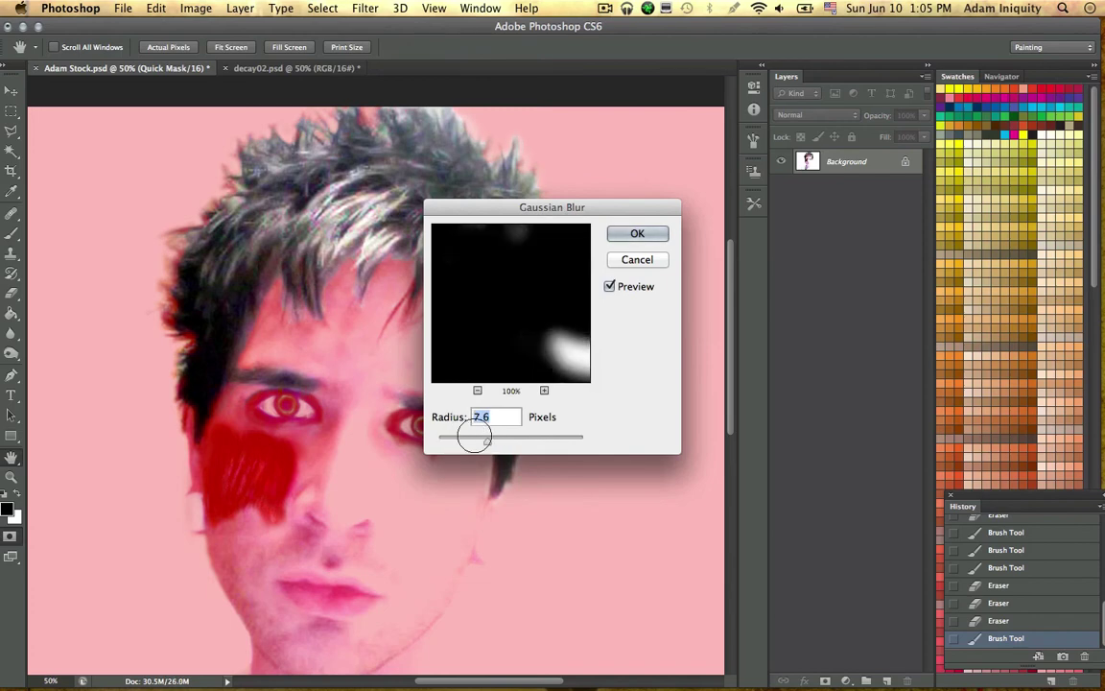
pyautogui.moveTo(486, 441)
pyautogui.mouseDown()
pyautogui.moveTo(437, 441)
pyautogui.moveTo(484, 440)
pyautogui.moveTo(474, 435)
pyautogui.mouseUp()
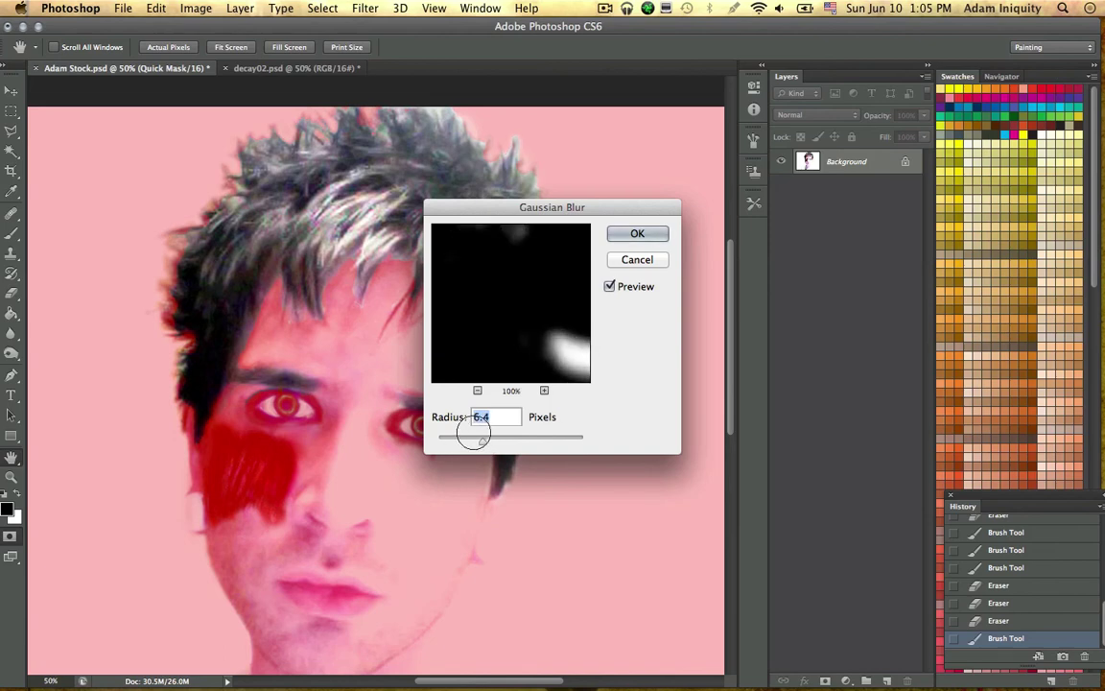
pyautogui.moveTo(500, 210); pyautogui.dragTo(712, 219)
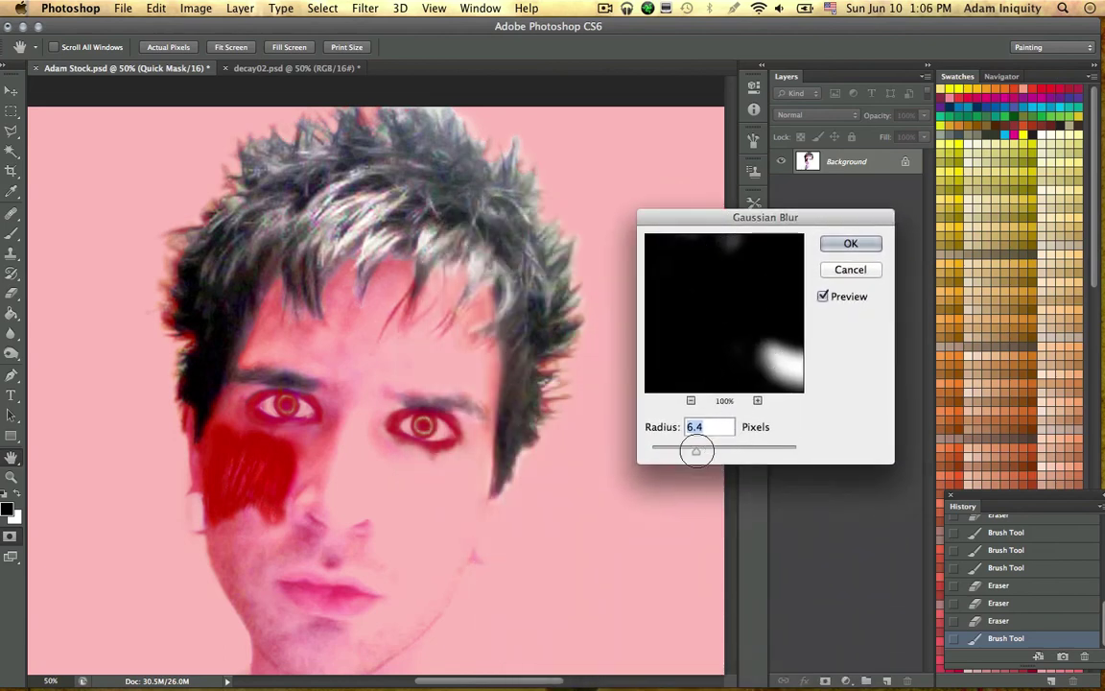
pyautogui.moveTo(699, 447); pyautogui.dragTo(706, 451)
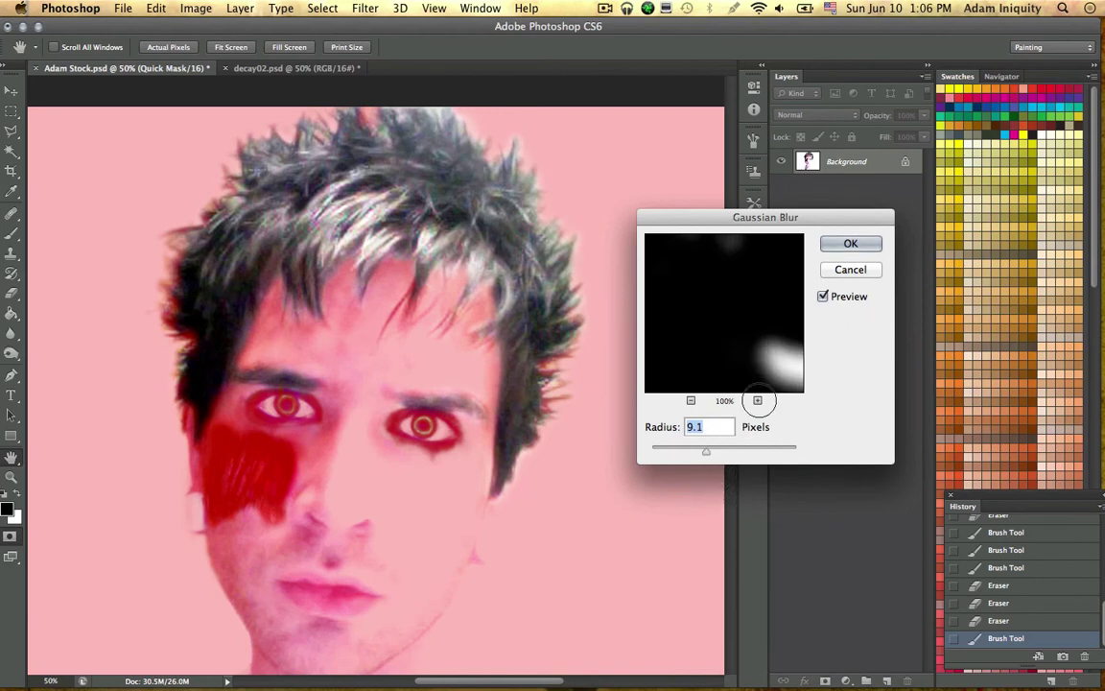
pyautogui.click(851, 244)
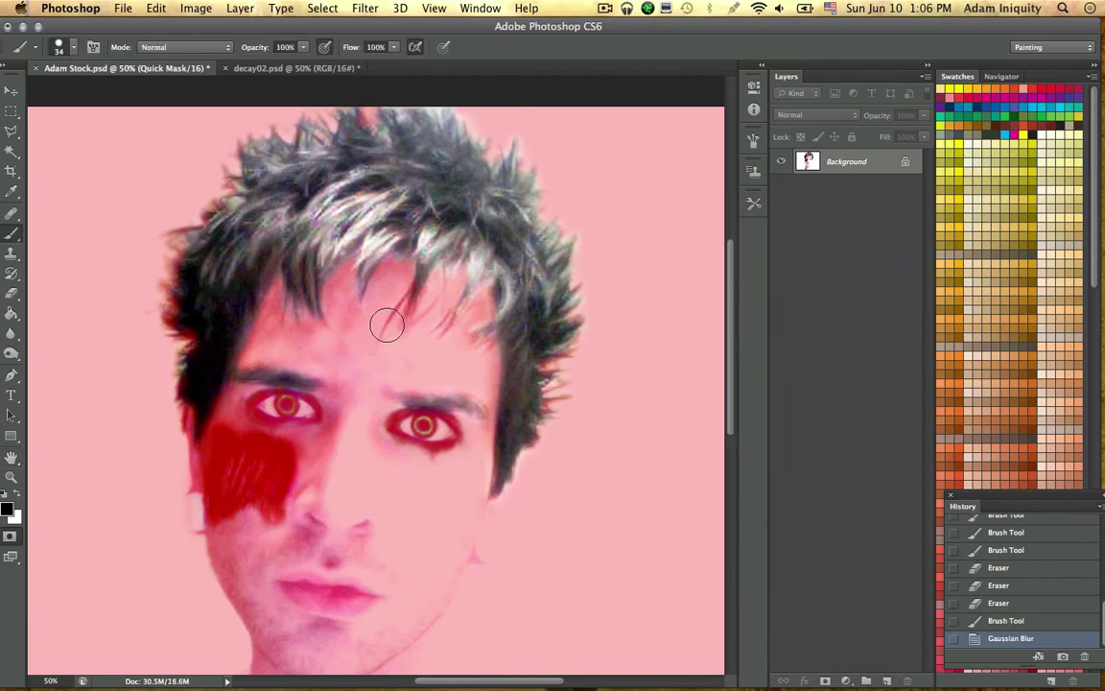
# Step: Check the blurred mask and exit Quick Mask mode to load the hair and eyebrows as a selection
pyautogui.press('q')
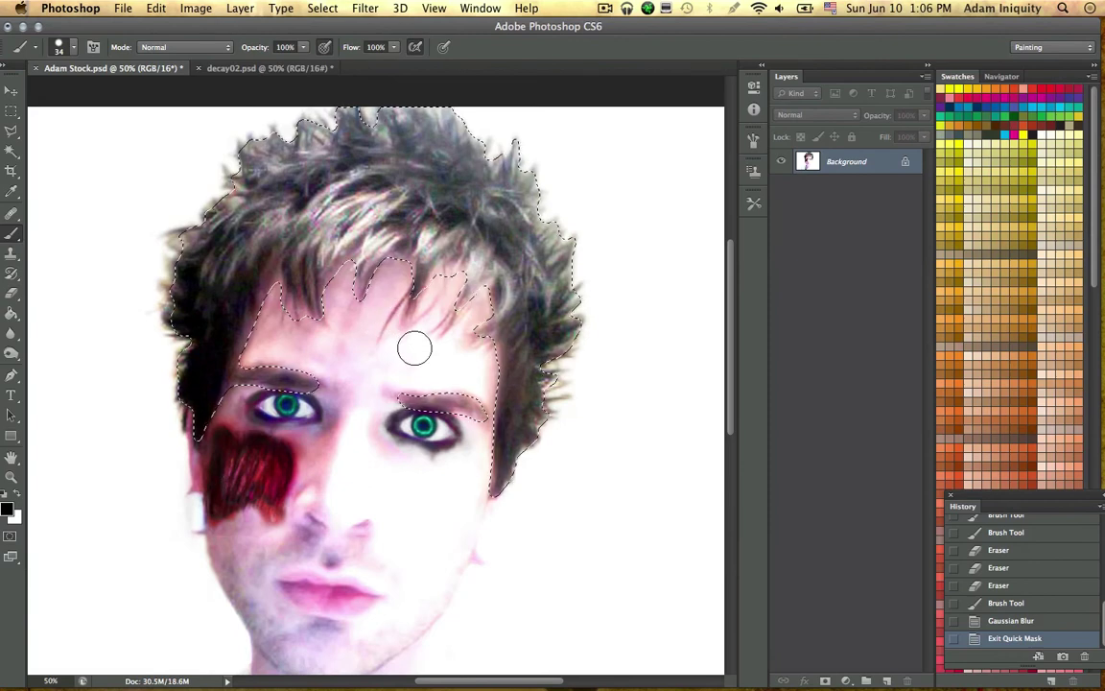
pyautogui.press('q')
pyautogui.press('q')
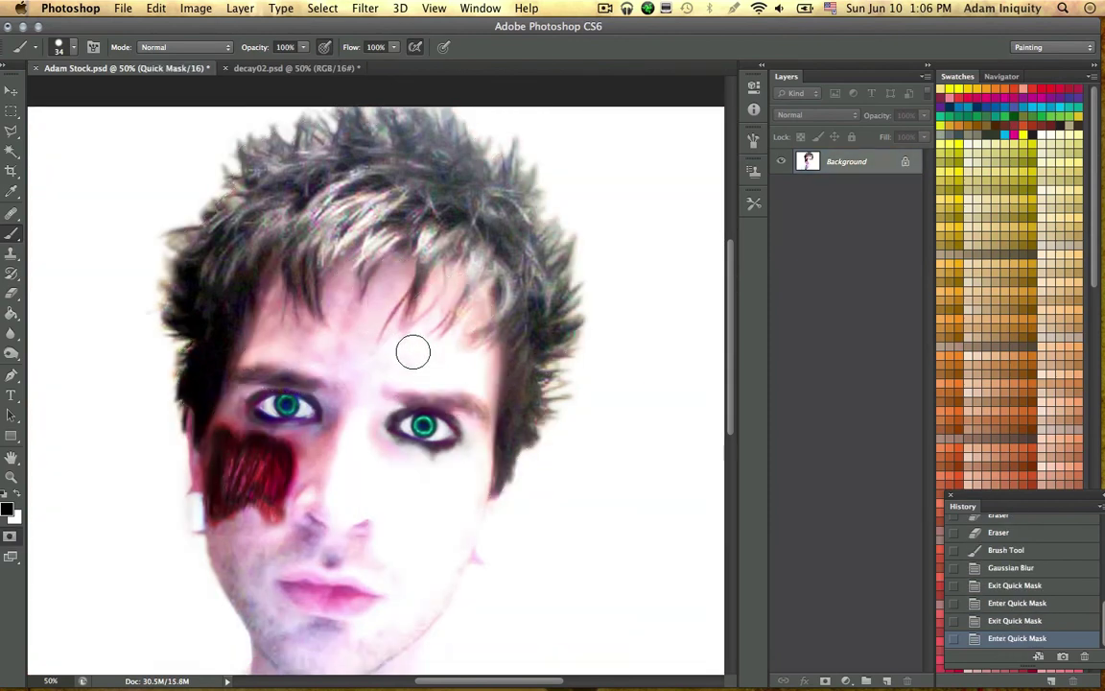
pyautogui.press('q')
pyautogui.press('q')
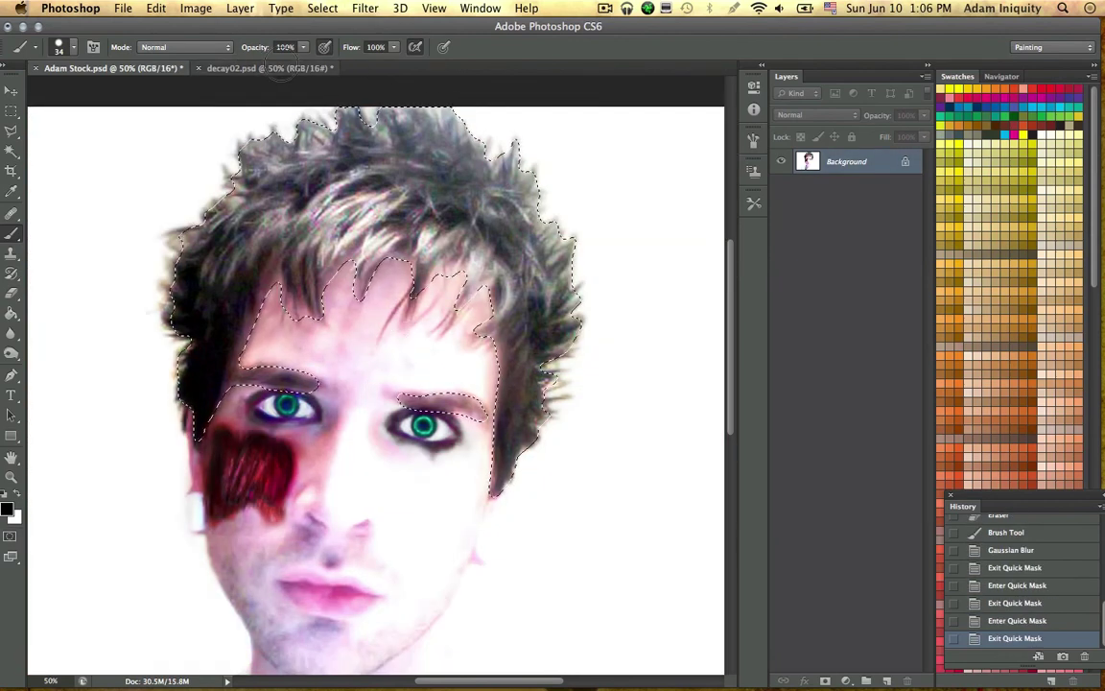
pyautogui.click(196, 10)
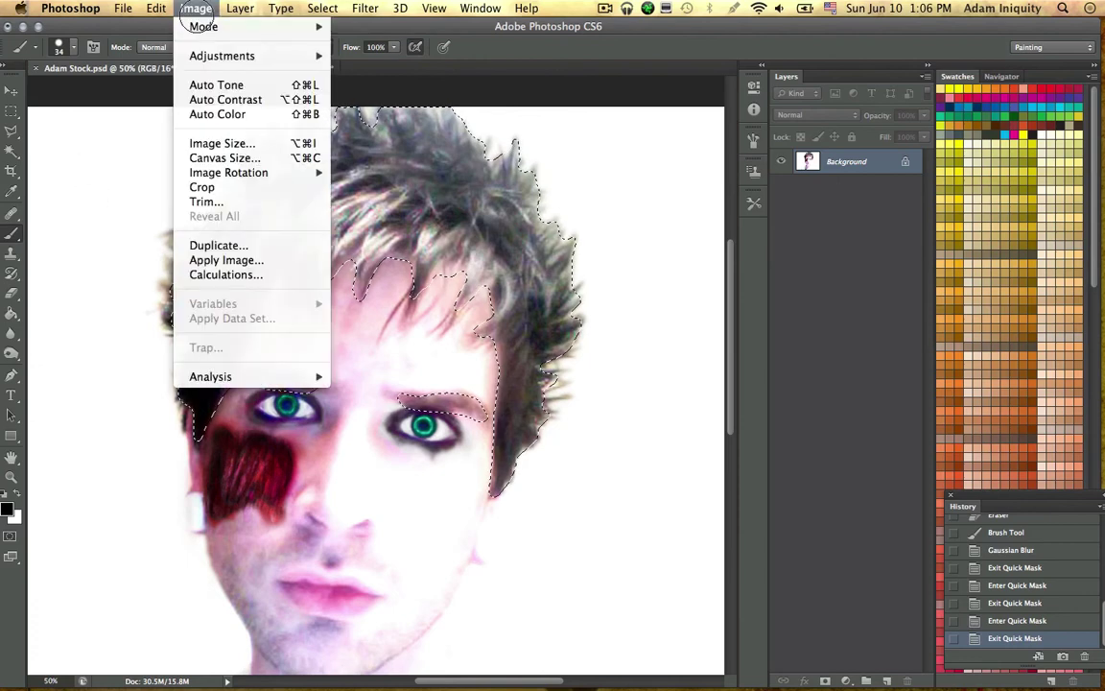
pyautogui.moveTo(302, 55)
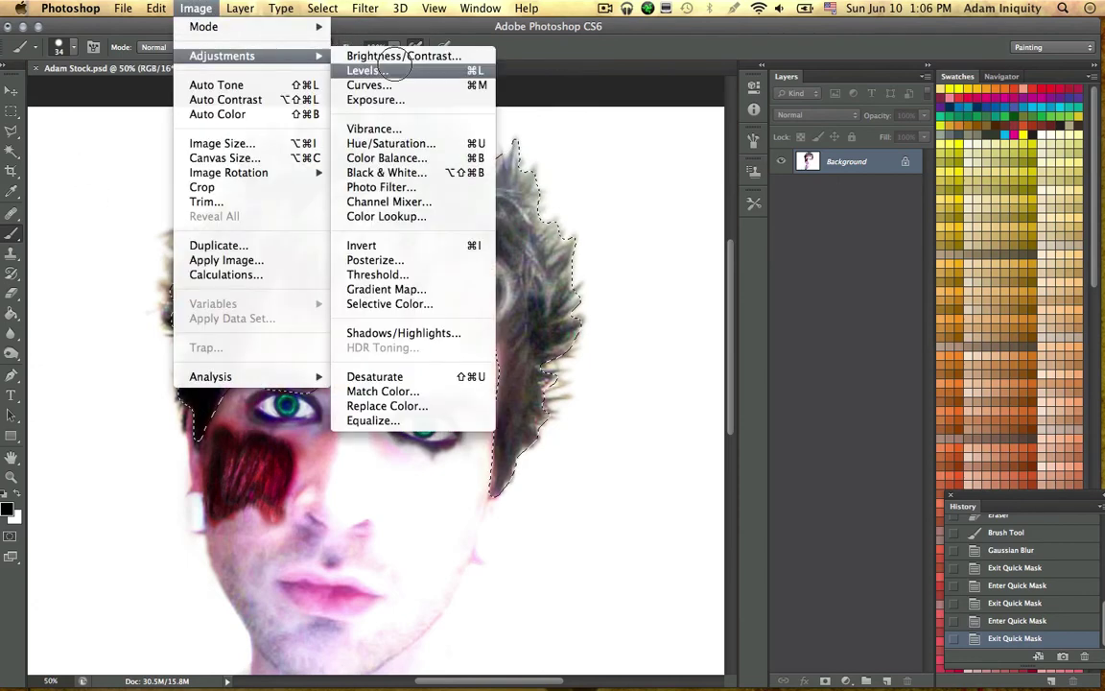
pyautogui.click(420, 159)
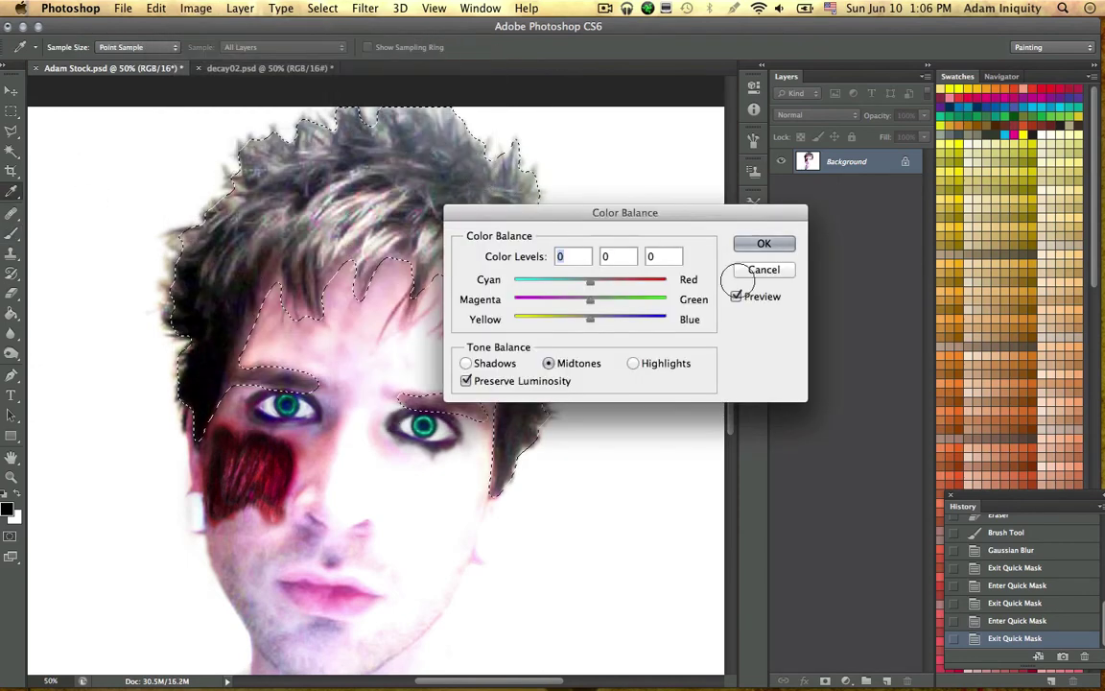
pyautogui.click(760, 269)
# Step: Apply Hue/Saturation to the selected hair and eyebrows with hue +180, saturation -78 and lightness -60
pyautogui.click(199, 10)
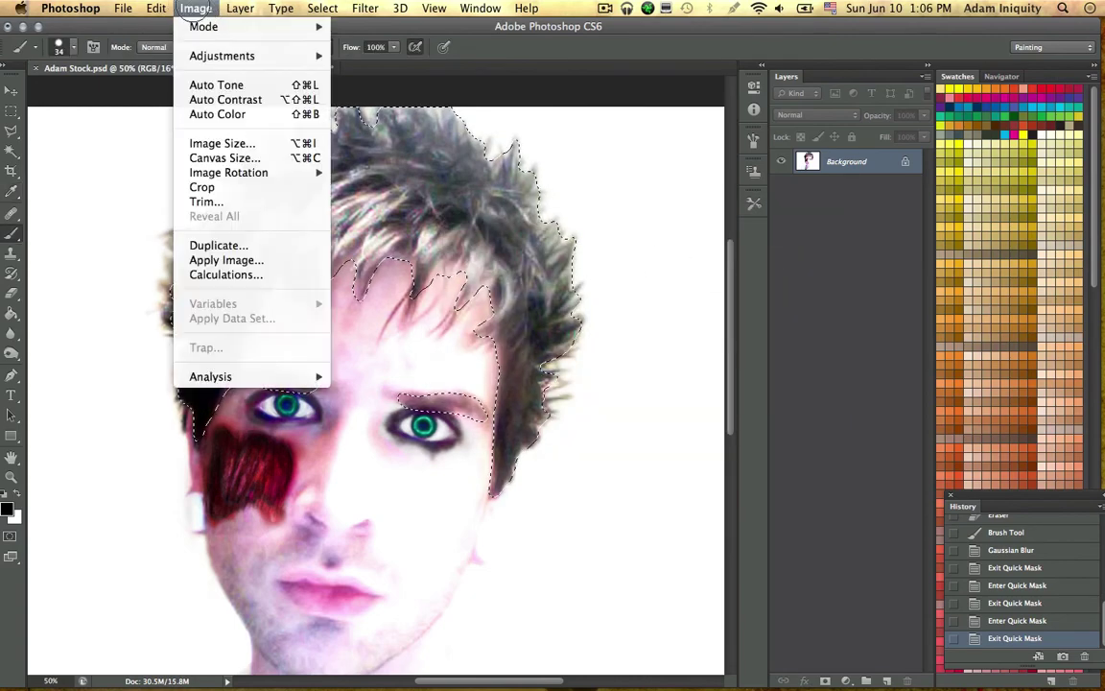
pyautogui.moveTo(288, 55)
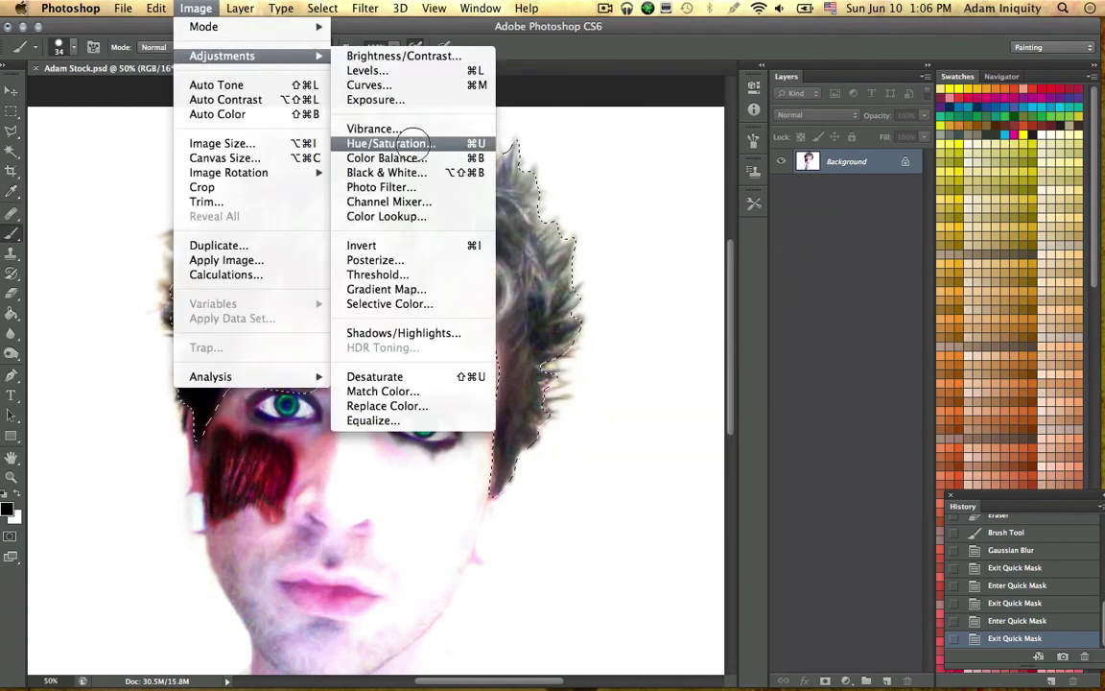
pyautogui.click(420, 143)
pyautogui.moveTo(757, 287); pyautogui.dragTo(718, 286)
pyautogui.moveTo(757, 245); pyautogui.dragTo(792, 246)
pyautogui.moveTo(741, 285); pyautogui.dragTo(747, 288)
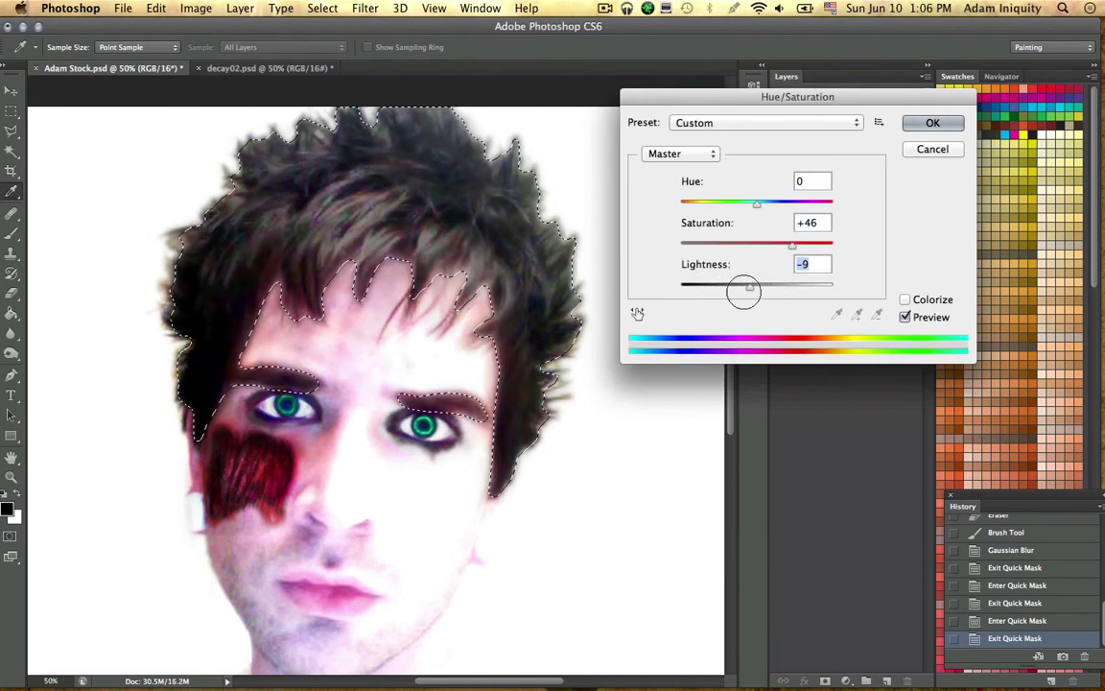
pyautogui.moveTo(735, 203); pyautogui.dragTo(701, 204)
pyautogui.moveTo(771, 246); pyautogui.dragTo(716, 286)
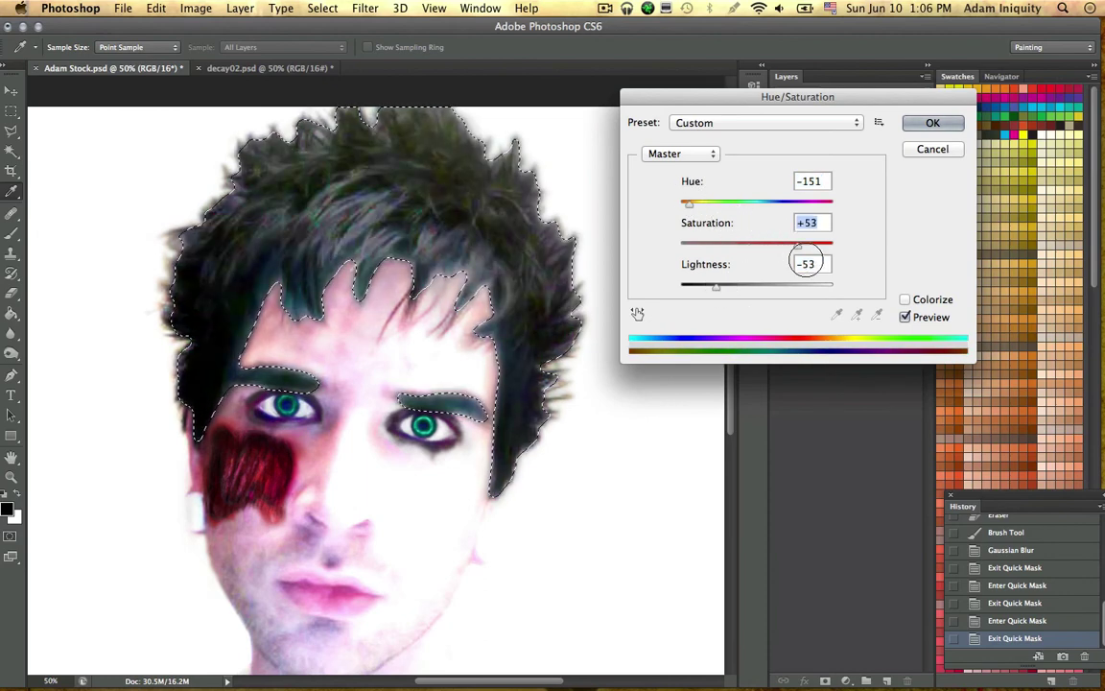
pyautogui.moveTo(736, 203); pyautogui.dragTo(766, 246)
pyautogui.moveTo(716, 286)
pyautogui.mouseDown()
pyautogui.moveTo(782, 286)
pyautogui.moveTo(750, 243)
pyautogui.moveTo(756, 286)
pyautogui.moveTo(724, 286)
pyautogui.mouseUp()
pyautogui.moveTo(755, 244); pyautogui.dragTo(682, 203)
pyautogui.moveTo(793, 245); pyautogui.dragTo(832, 240)
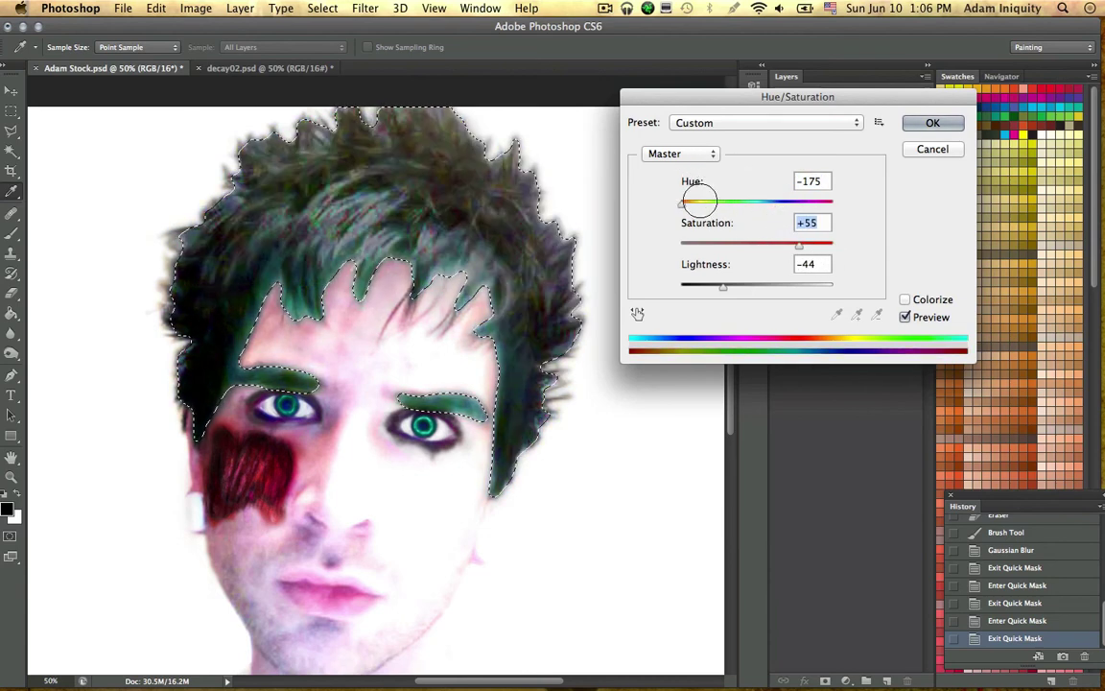
pyautogui.moveTo(699, 202); pyautogui.dragTo(704, 244)
pyautogui.moveTo(818, 202); pyautogui.dragTo(895, 220)
pyautogui.moveTo(706, 240); pyautogui.dragTo(697, 244)
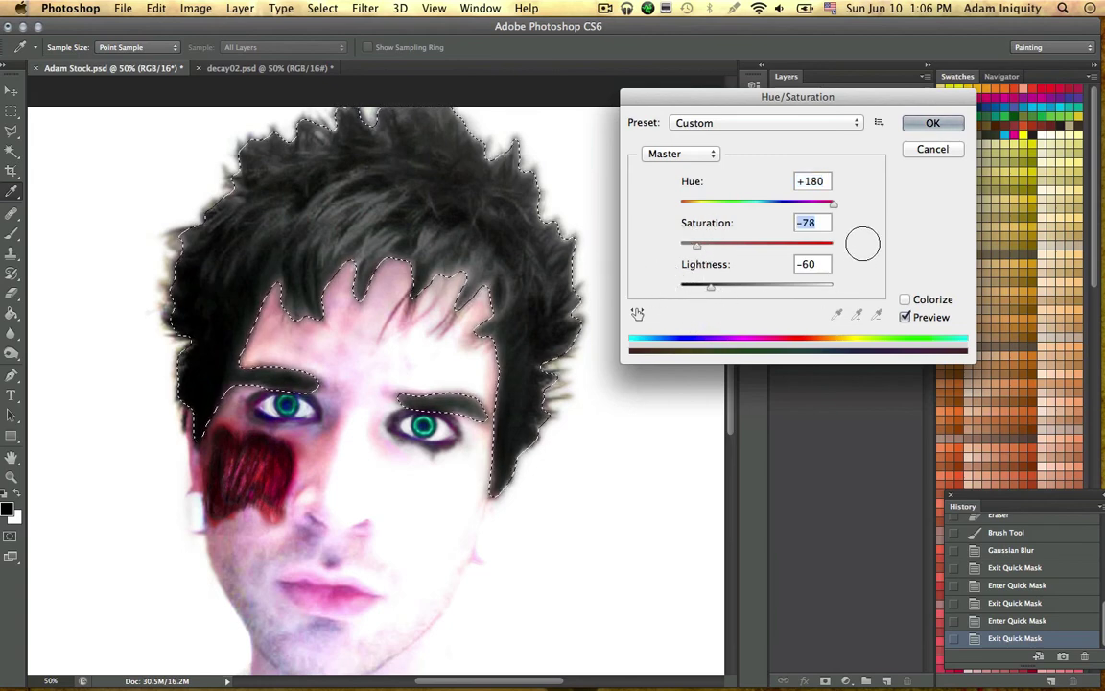
pyautogui.click(920, 123)
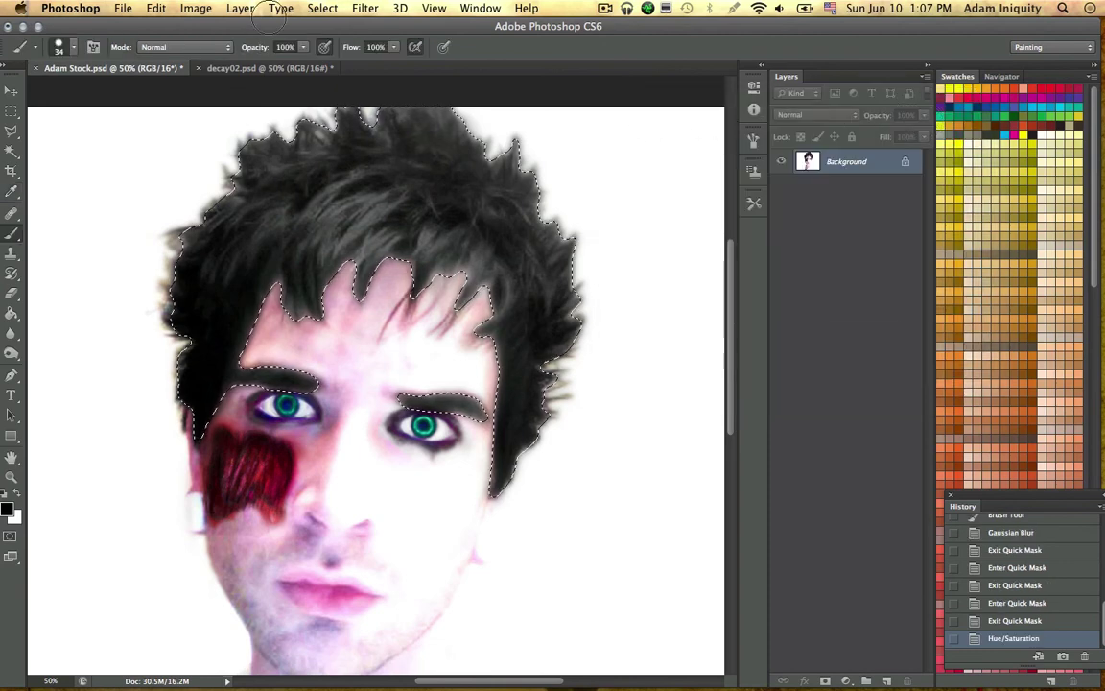
# Step: Apply Brightness/Contrast to the selected hair and eyebrows with brightness 9 and a raised contrast
pyautogui.click(196, 8)
pyautogui.moveTo(249, 56)
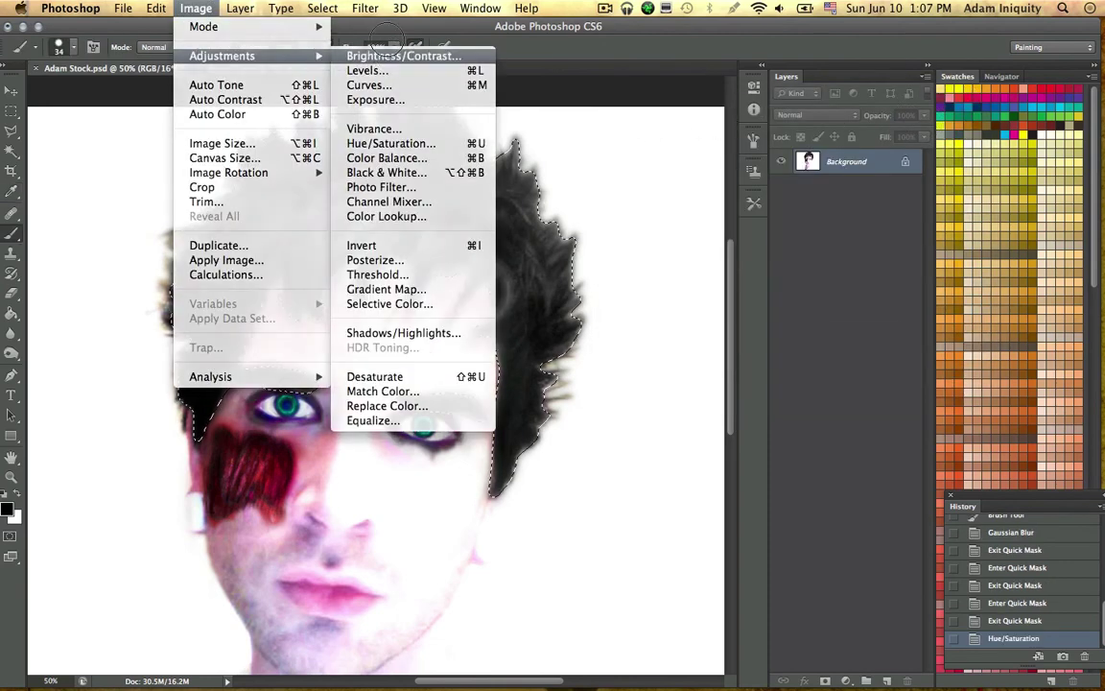
pyautogui.click(368, 60)
pyautogui.click(712, 270)
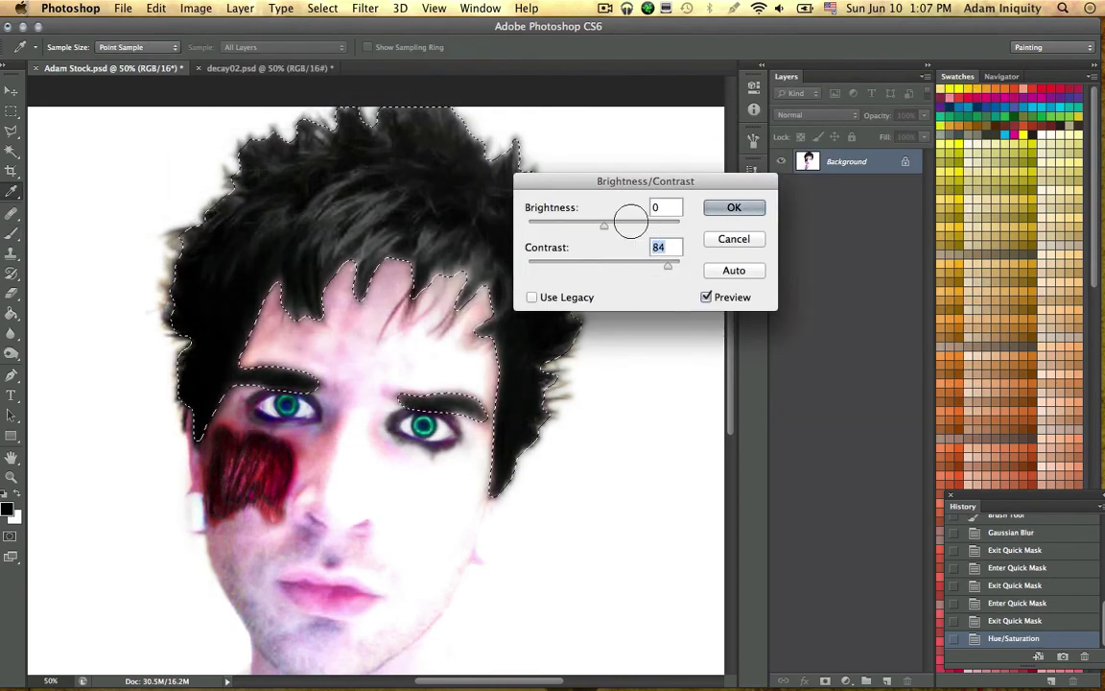
pyautogui.click(646, 224)
pyautogui.click(609, 225)
pyautogui.press('Tab')
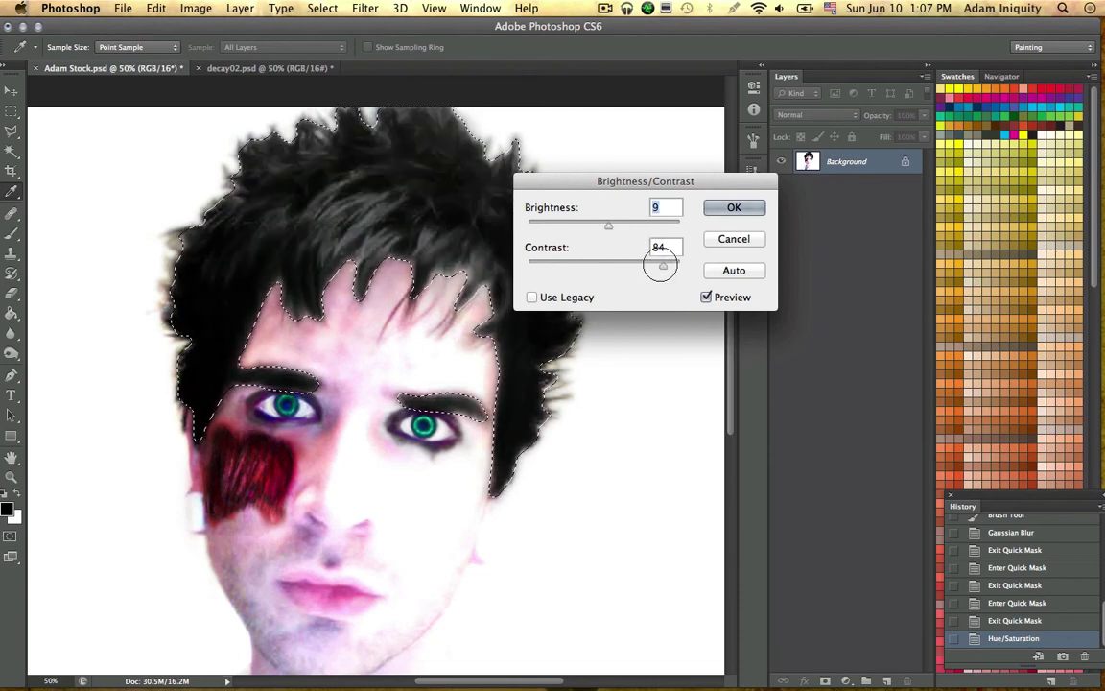
pyautogui.press('Down')
pyautogui.press('Down')
pyautogui.press('Down')
pyautogui.press('Down')
pyautogui.press('Down')
pyautogui.press('Down')
pyautogui.press('Down')
pyautogui.press('Down')
pyautogui.press('Down')
pyautogui.press('Down')
pyautogui.press('Down')
pyautogui.press('Down')
pyautogui.press('Down')
pyautogui.press('Down')
pyautogui.press('Down')
pyautogui.press('Down')
pyautogui.press('Down')
pyautogui.press('Down')
pyautogui.press('Down')
pyautogui.press('Down')
pyautogui.click(749, 204)
pyautogui.press('b')
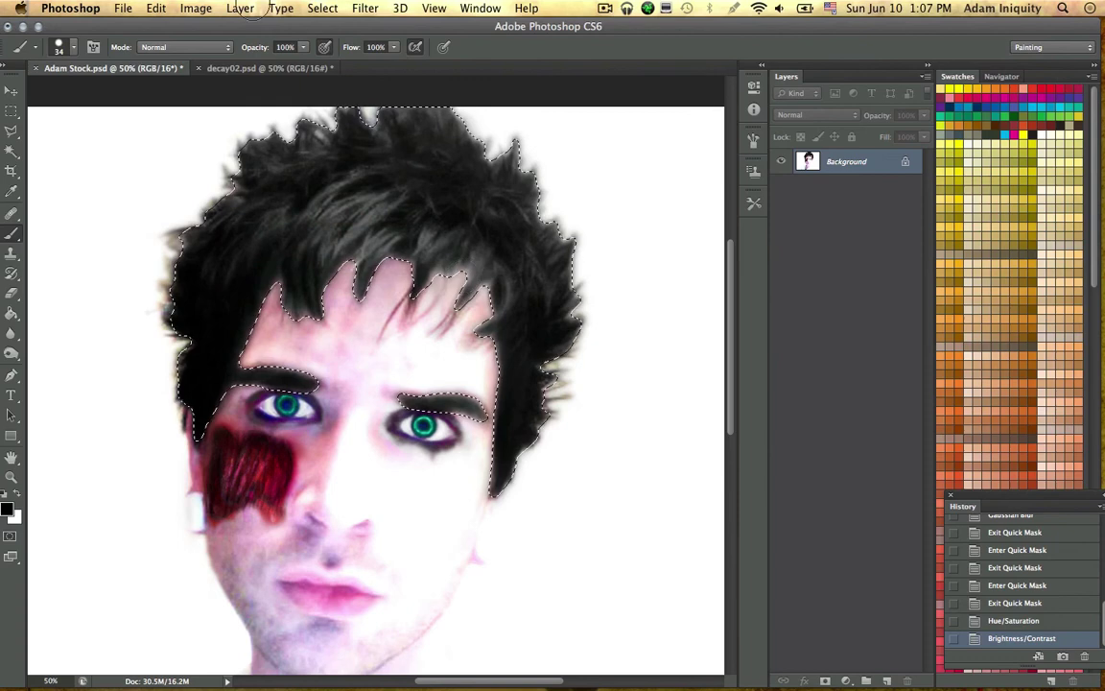
# Step: Compare the hair and eyebrows without and with the Brightness/Contrast adjustment, keep the adjustment applied, and deselect them
pyautogui.moveTo(236, 21); pyautogui.dragTo(232, 17)
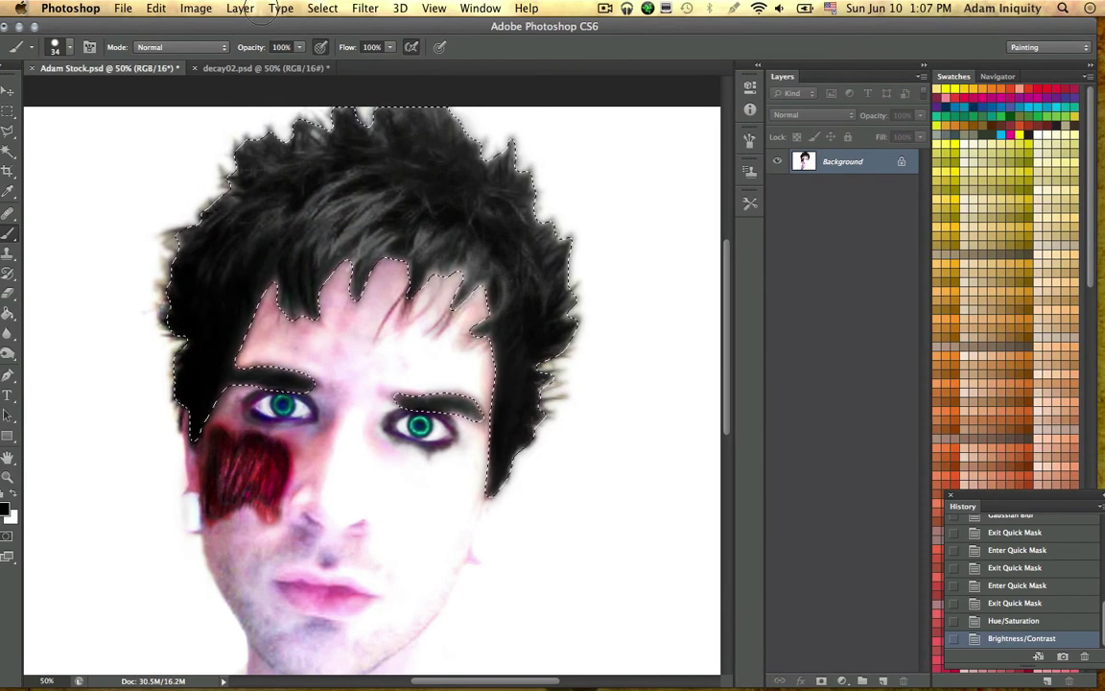
pyautogui.hotkey('ctrl', 'z')
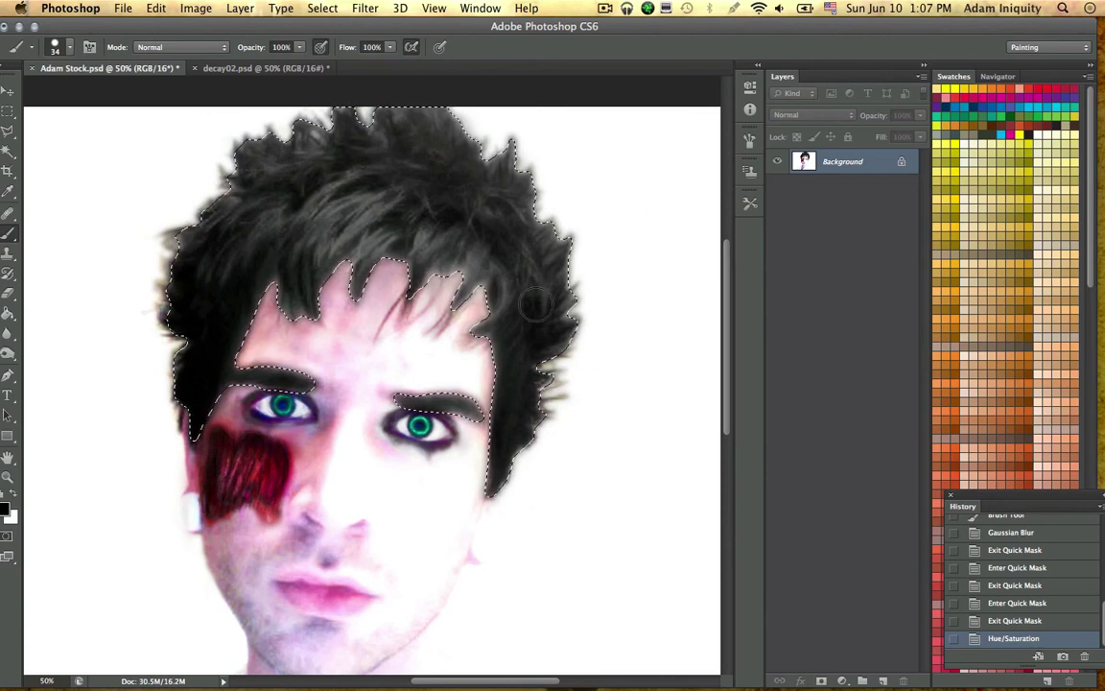
pyautogui.click(195, 8)
pyautogui.moveTo(155, 7)
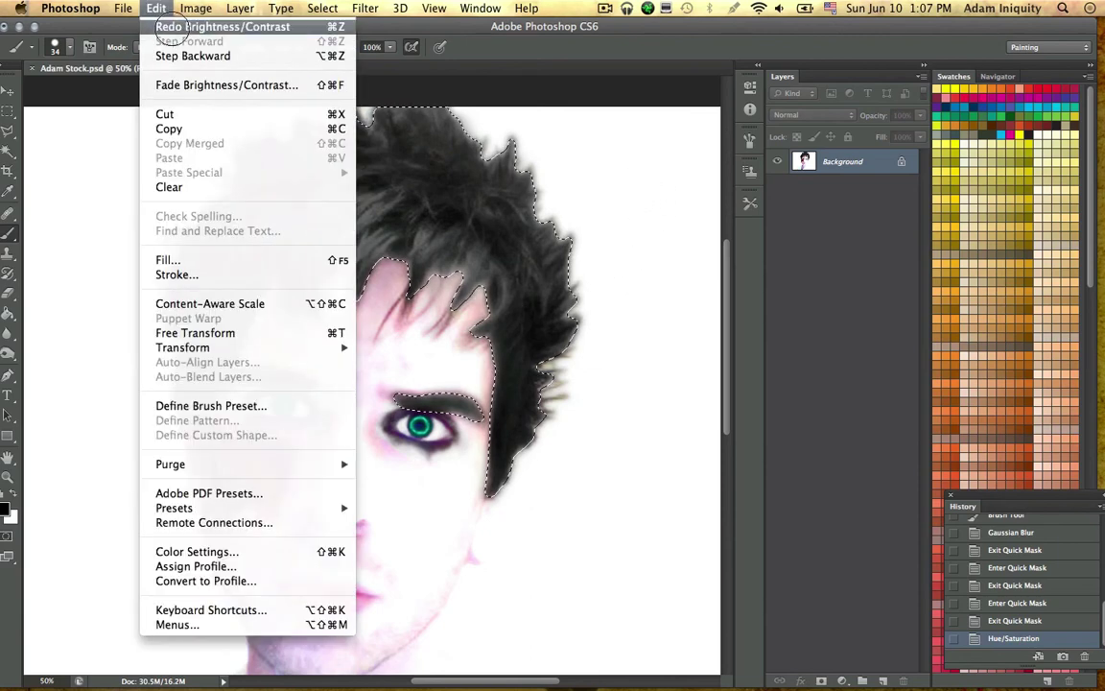
pyautogui.click(231, 27)
pyautogui.hotkey('ctrl', 'd')
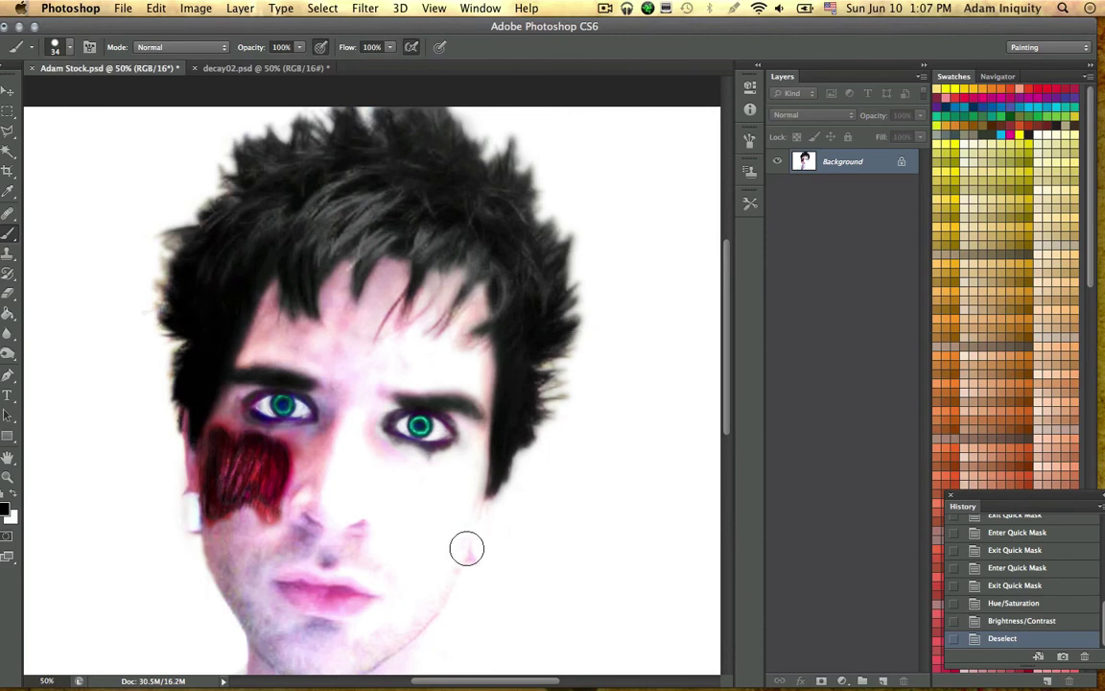
pyautogui.scroll(-5, 466, 547)
pyautogui.hscroll(-2, 467, 548)
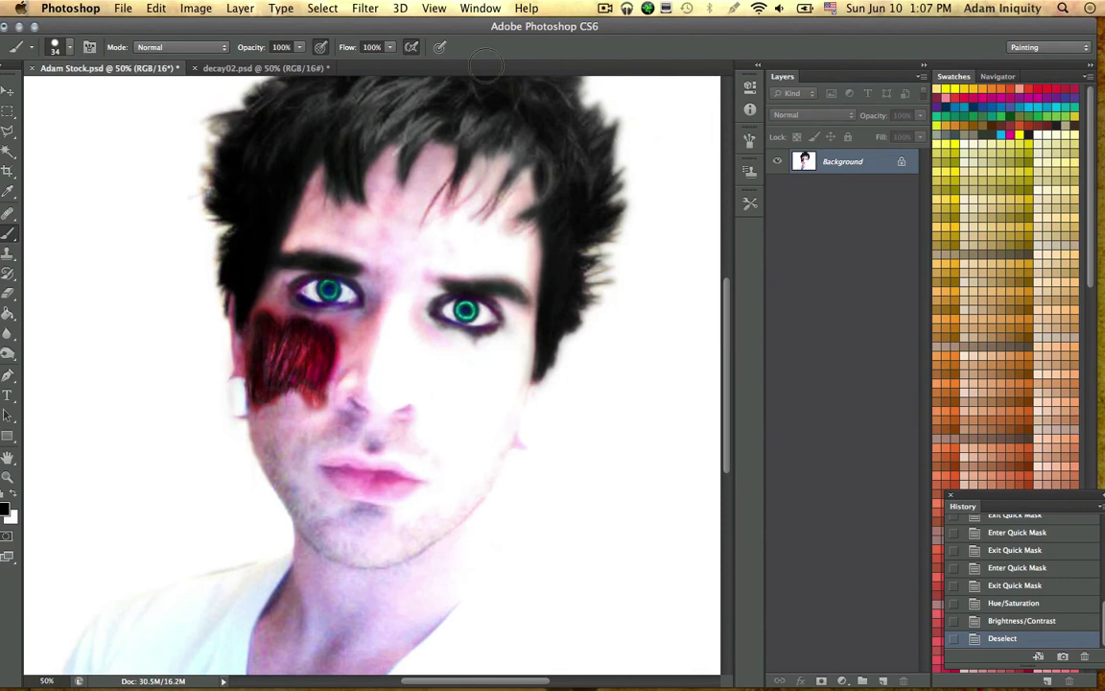
# Step: Try the Lighting Effects filter on the portrait, placing a spot light over the face with its hotspot reduced to 79
pyautogui.click(366, 8)
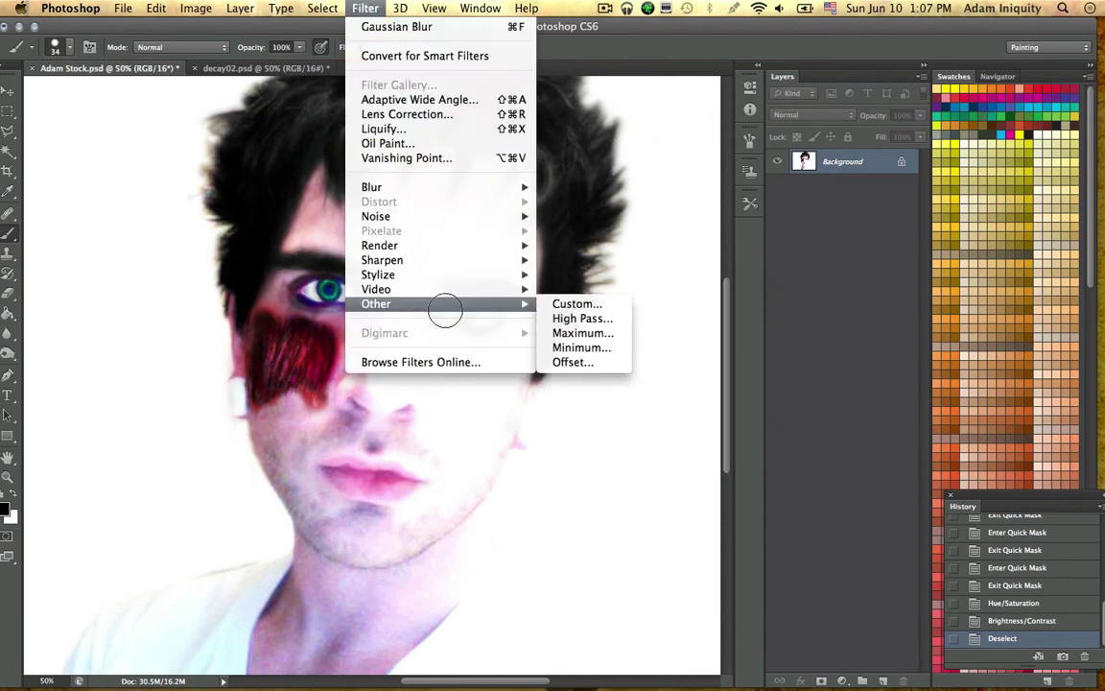
pyautogui.click(864, 153)
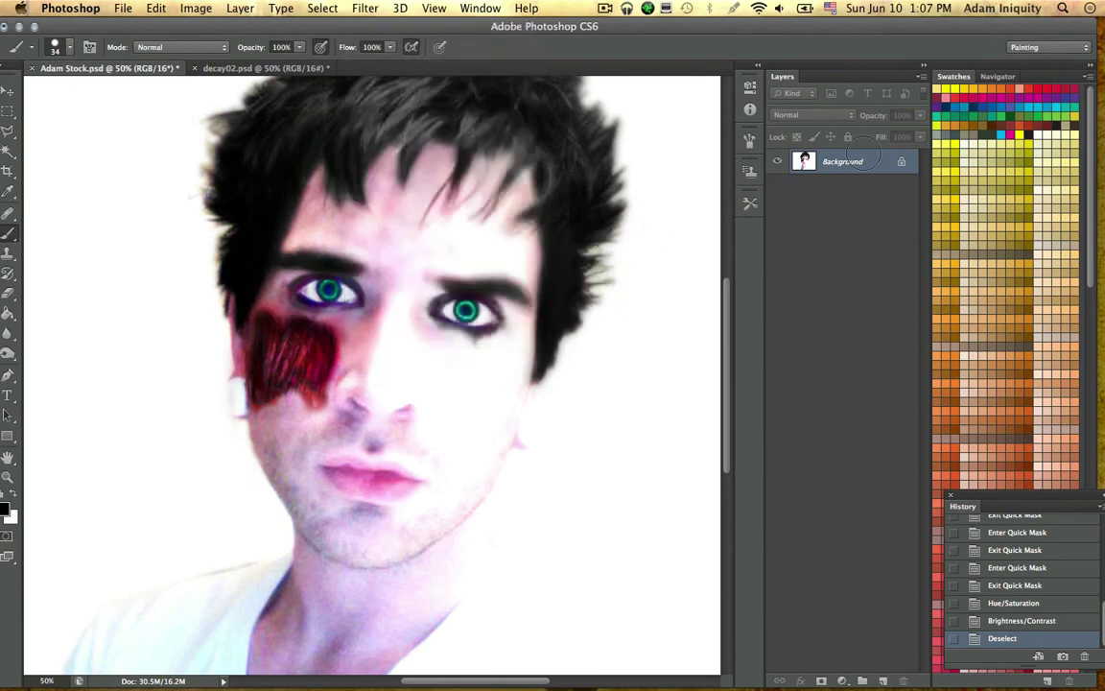
pyautogui.click(317, 8)
pyautogui.moveTo(366, 8)
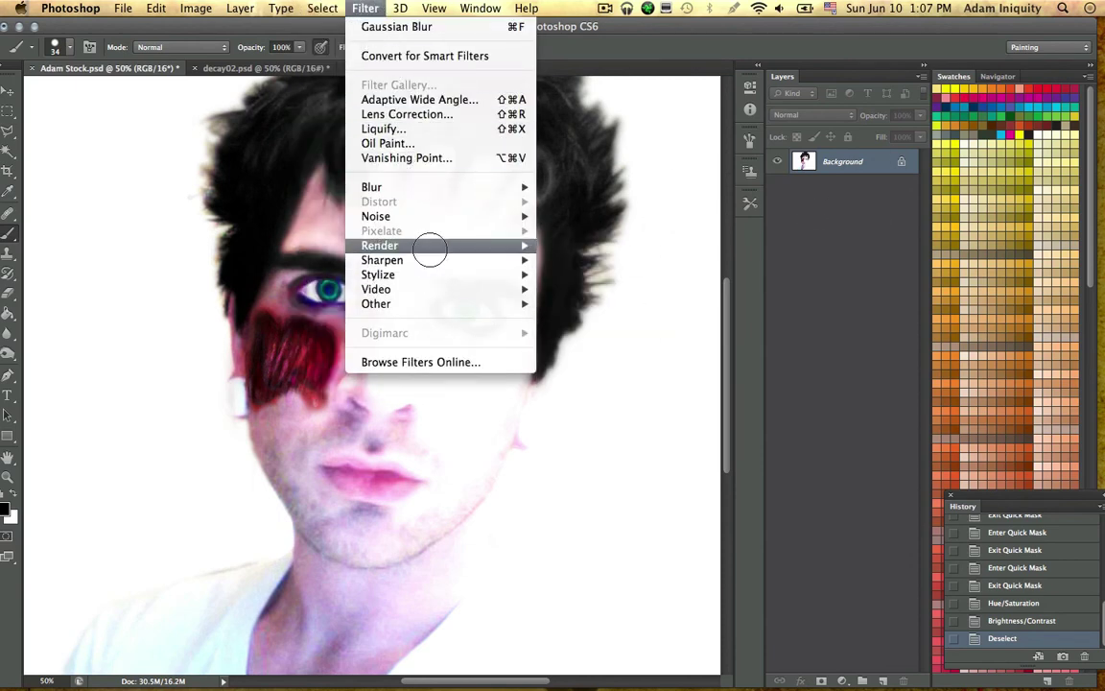
pyautogui.moveTo(481, 243)
pyautogui.click(589, 304)
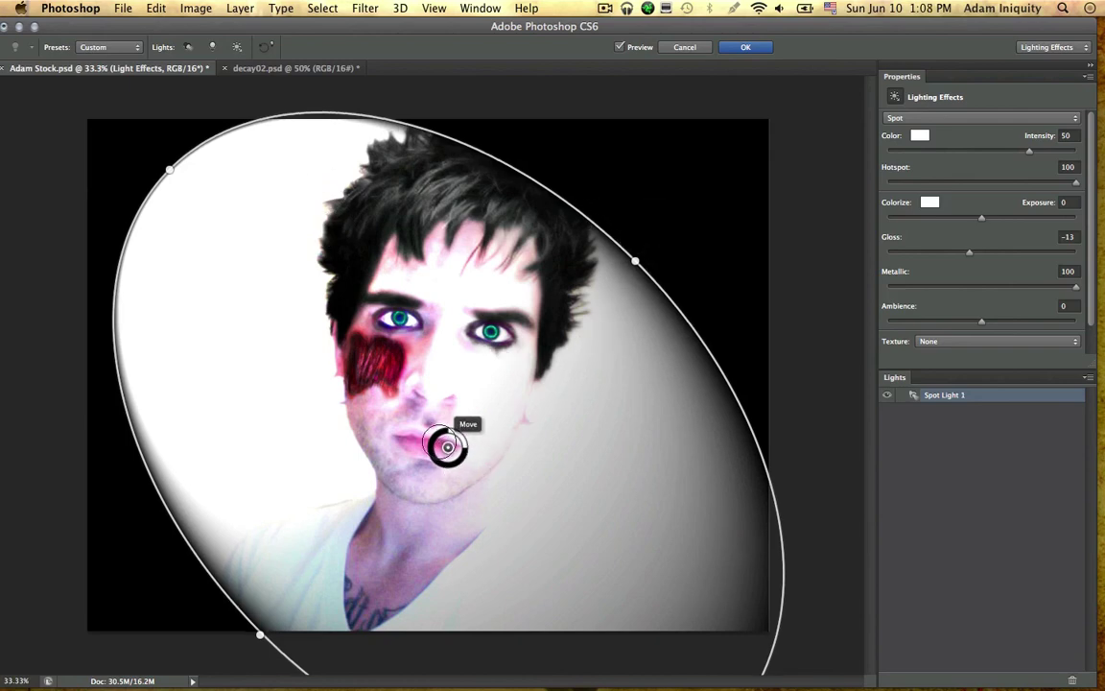
pyautogui.moveTo(447, 446); pyautogui.dragTo(383, 299)
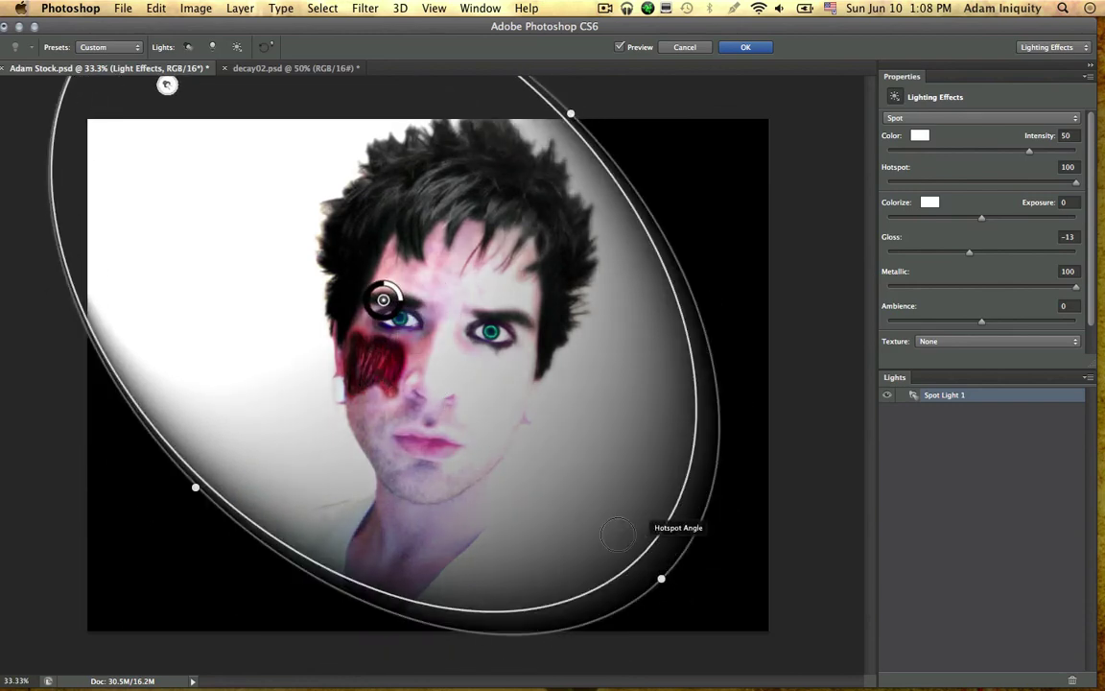
pyautogui.moveTo(617, 534); pyautogui.dragTo(513, 439)
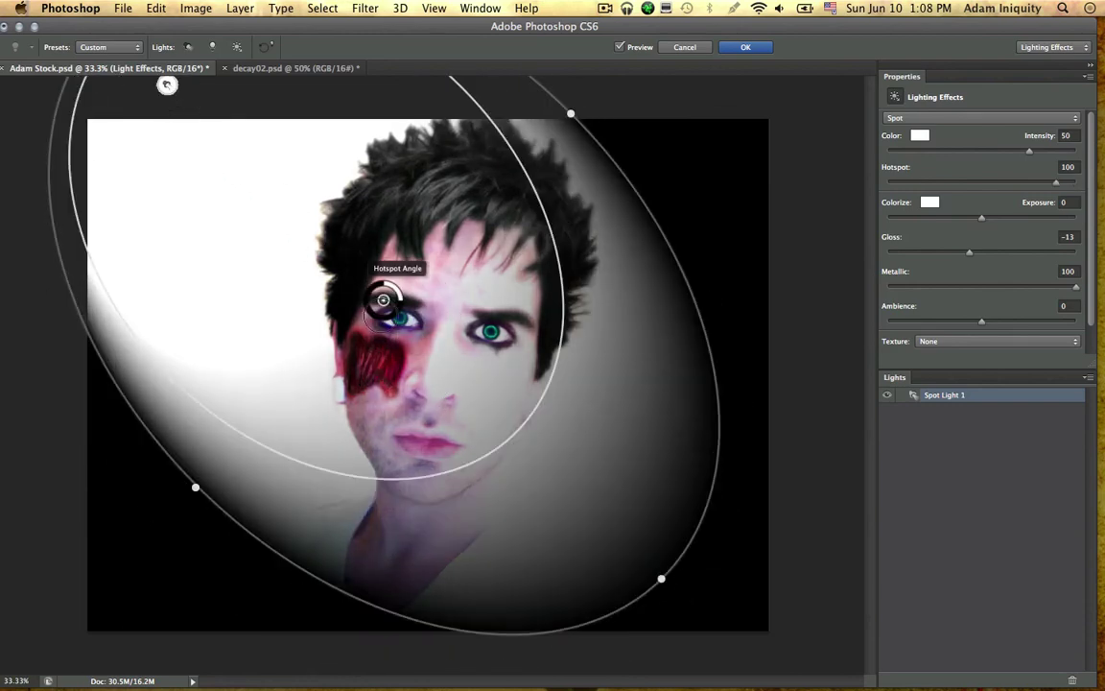
pyautogui.moveTo(383, 301); pyautogui.dragTo(448, 394)
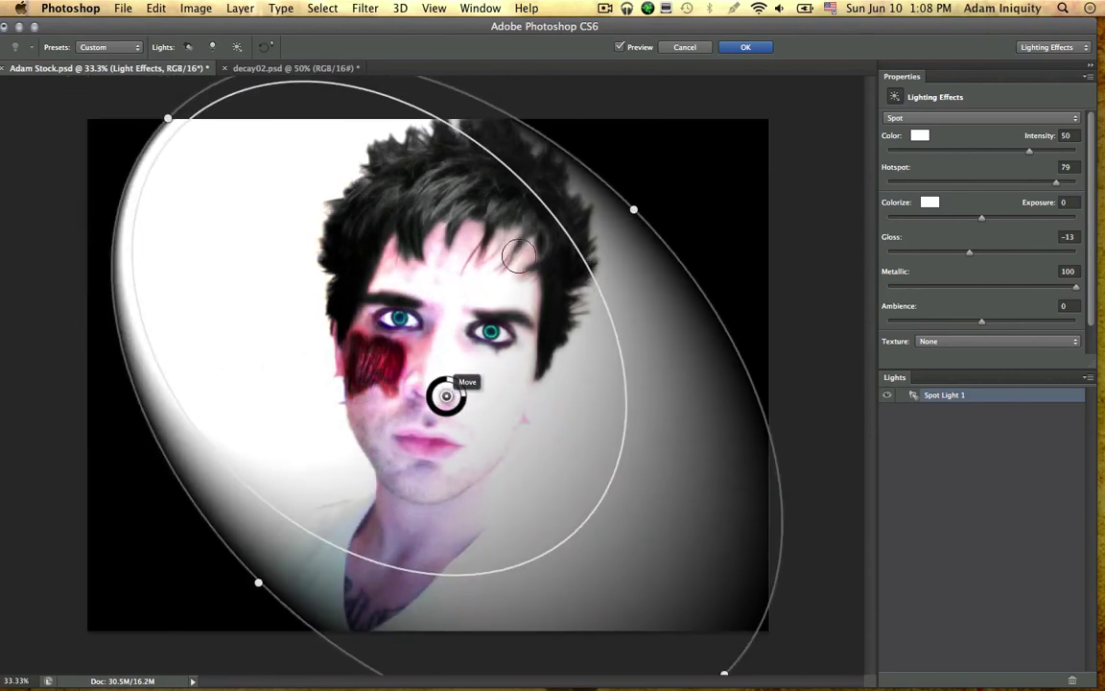
# Step: Try shrinking the spot light into a circle around the hair and eyes with its intensity lowered to 27
pyautogui.moveTo(633, 209); pyautogui.dragTo(600, 246)
pyautogui.moveTo(444, 398); pyautogui.dragTo(494, 487)
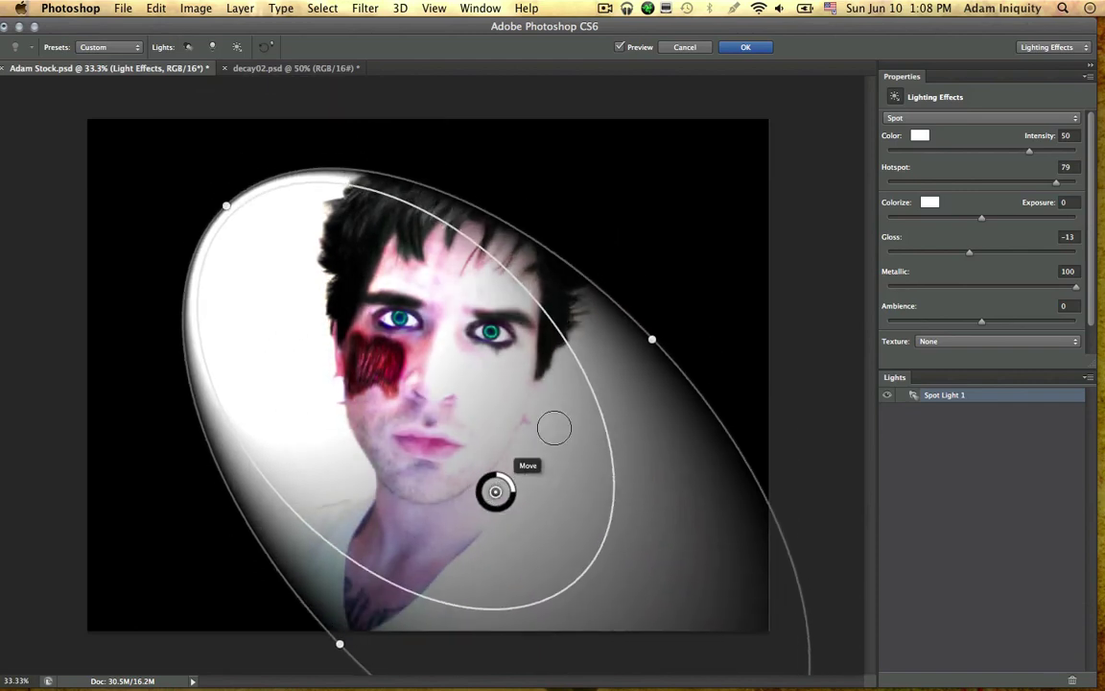
pyautogui.moveTo(226, 198); pyautogui.dragTo(389, 338)
pyautogui.moveTo(494, 485); pyautogui.dragTo(432, 253)
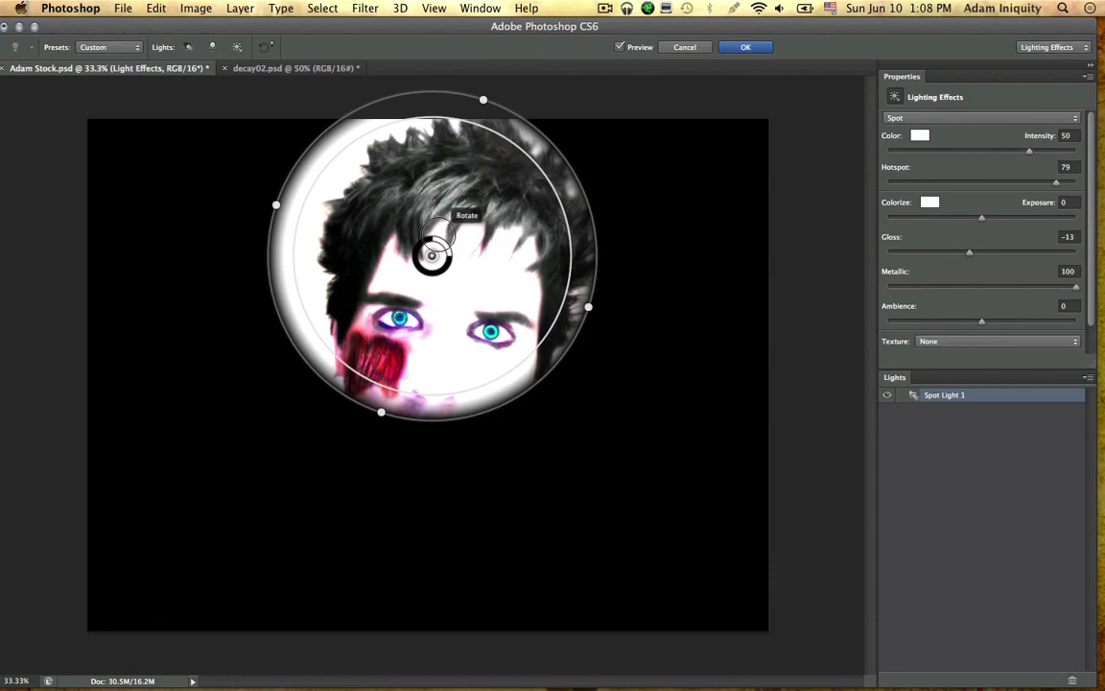
pyautogui.moveTo(451, 234); pyautogui.dragTo(419, 255)
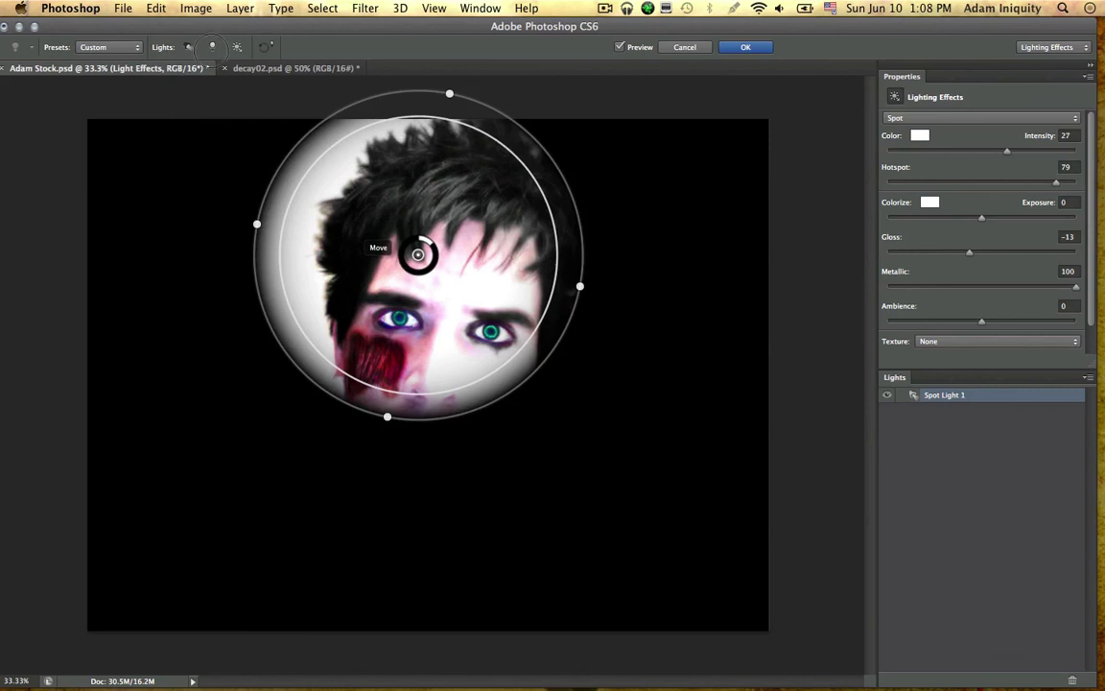
# Step: Try adding an infinite light, changing its direction and setting its intensity to 8, and hide it
pyautogui.click(237, 47)
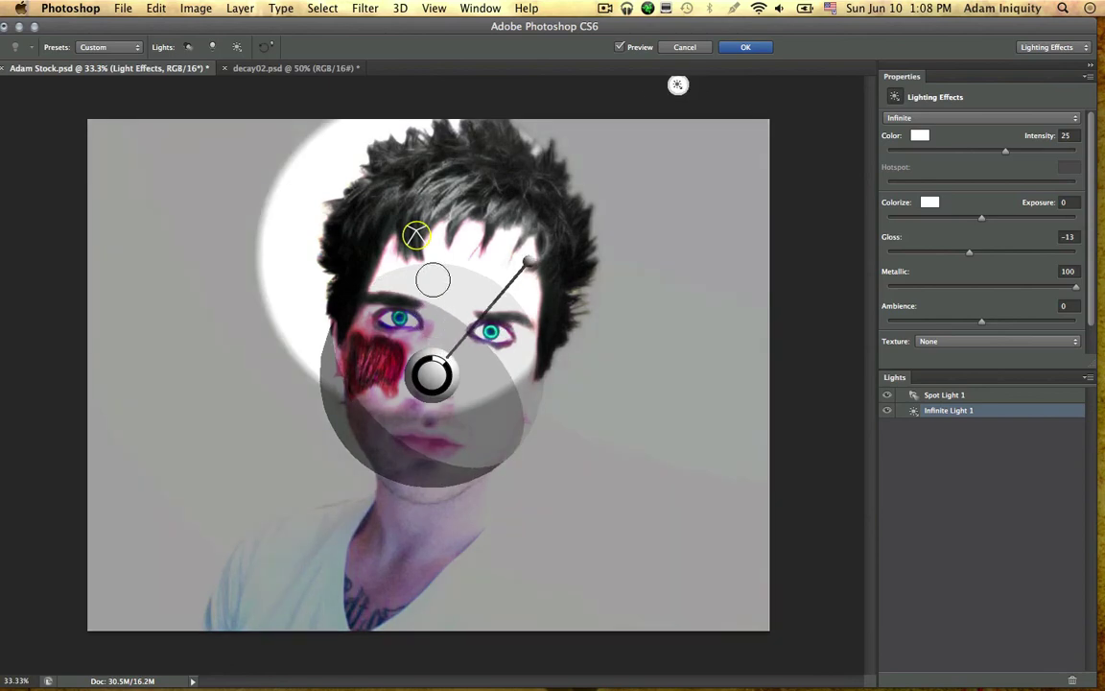
pyautogui.moveTo(433, 279); pyautogui.dragTo(459, 414)
pyautogui.moveTo(289, 329)
pyautogui.mouseDown()
pyautogui.moveTo(336, 309)
pyautogui.moveTo(414, 372)
pyautogui.moveTo(350, 360)
pyautogui.moveTo(345, 452)
pyautogui.moveTo(358, 496)
pyautogui.moveTo(488, 351)
pyautogui.moveTo(587, 313)
pyautogui.mouseUp()
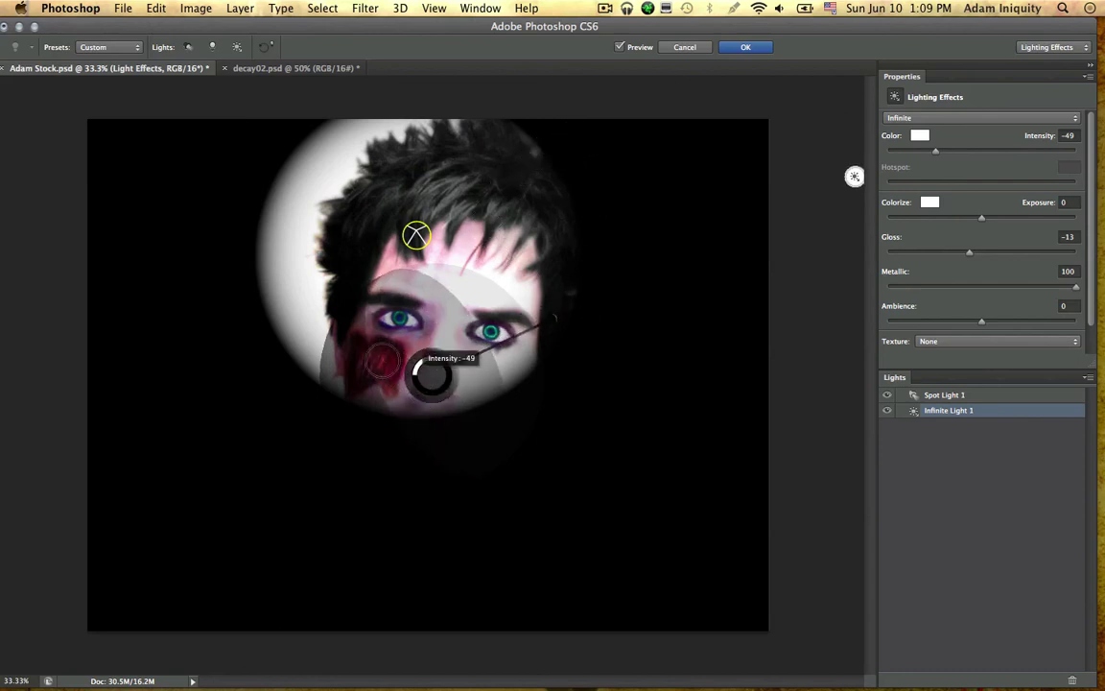
pyautogui.moveTo(422, 363); pyautogui.dragTo(847, 187)
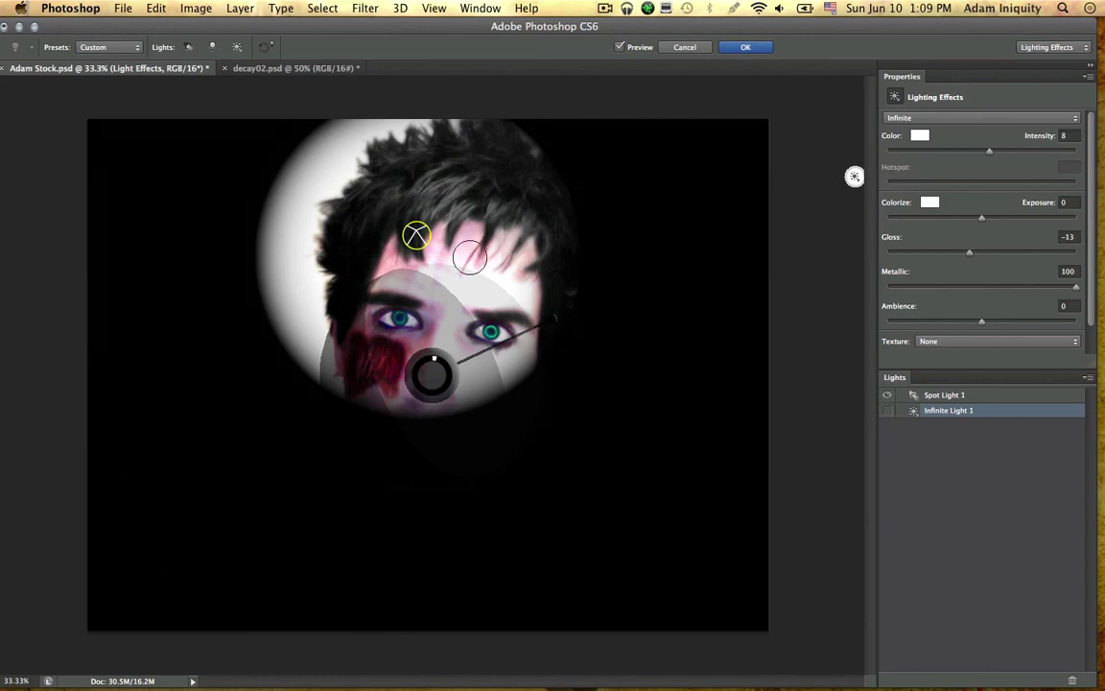
# Step: Try enlarging the spot light and moving it beside the unwounded cheek, reshaping it into a tilted ellipse
pyautogui.click(416, 235)
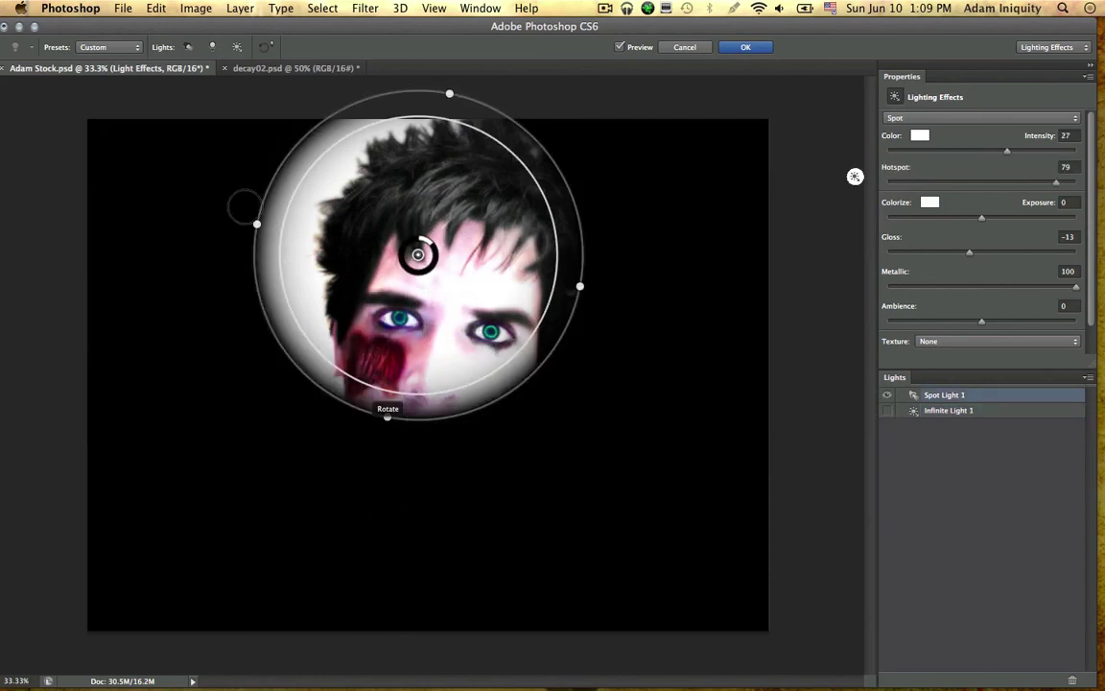
pyautogui.moveTo(264, 225); pyautogui.dragTo(276, 419)
pyautogui.moveTo(350, 408); pyautogui.dragTo(527, 405)
pyautogui.moveTo(592, 253); pyautogui.dragTo(617, 197)
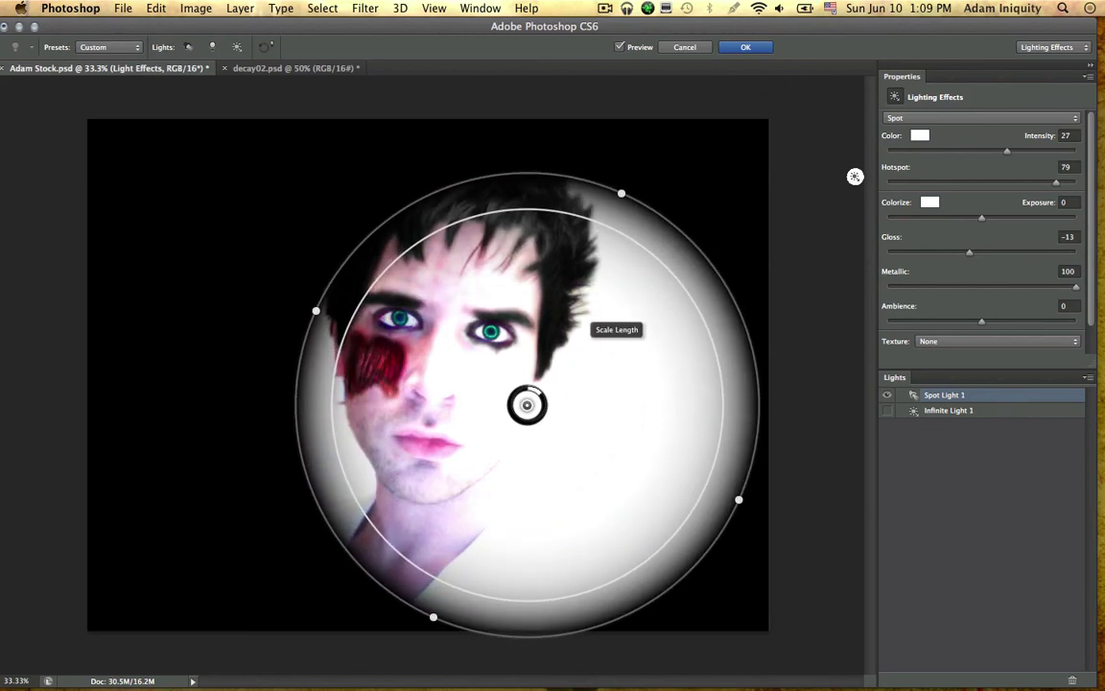
pyautogui.moveTo(527, 403); pyautogui.dragTo(533, 393)
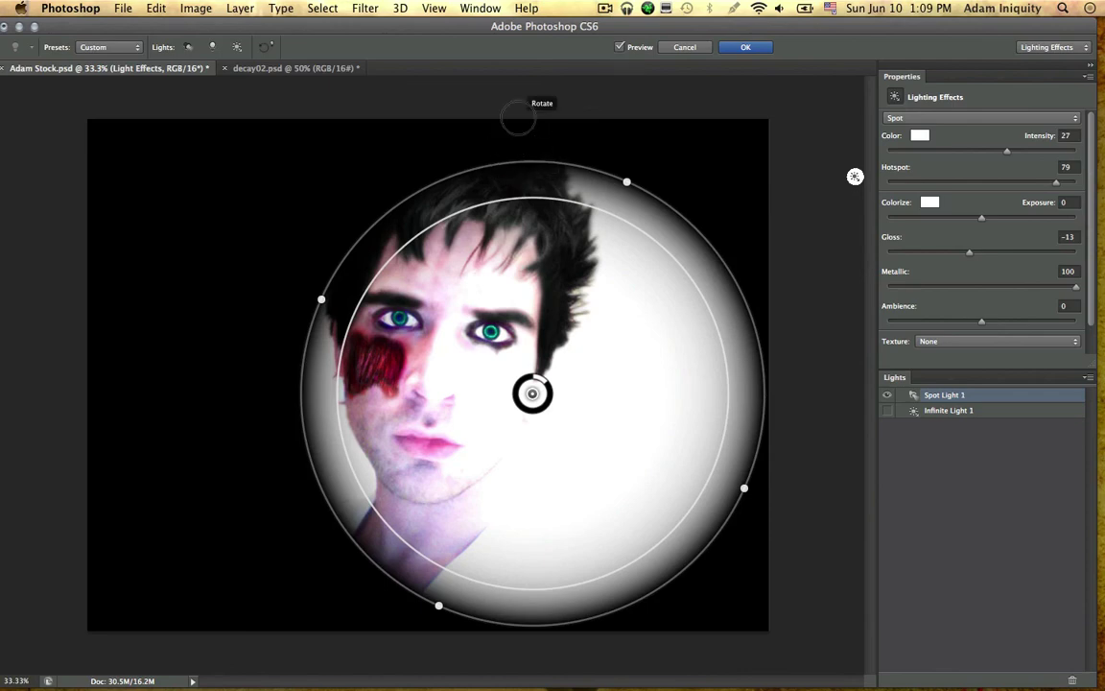
pyautogui.moveTo(627, 181); pyautogui.dragTo(388, 122)
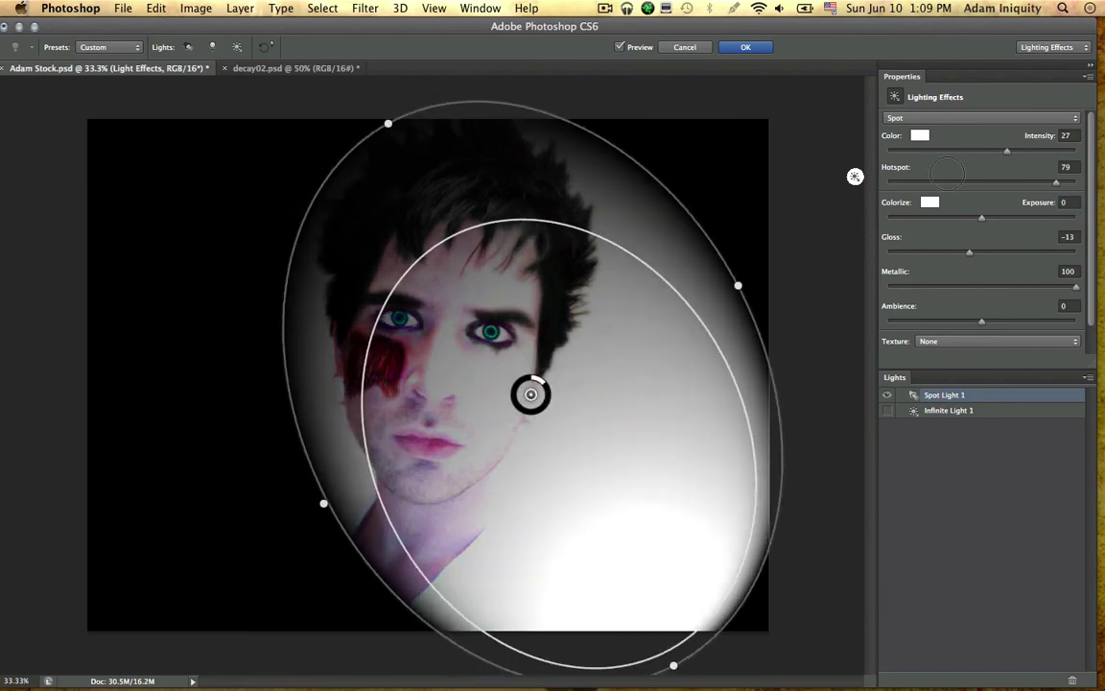
# Step: Try a tighter, stronger spot light with hotspot -70 and intensity 100
pyautogui.moveTo(972, 183); pyautogui.dragTo(971, 182)
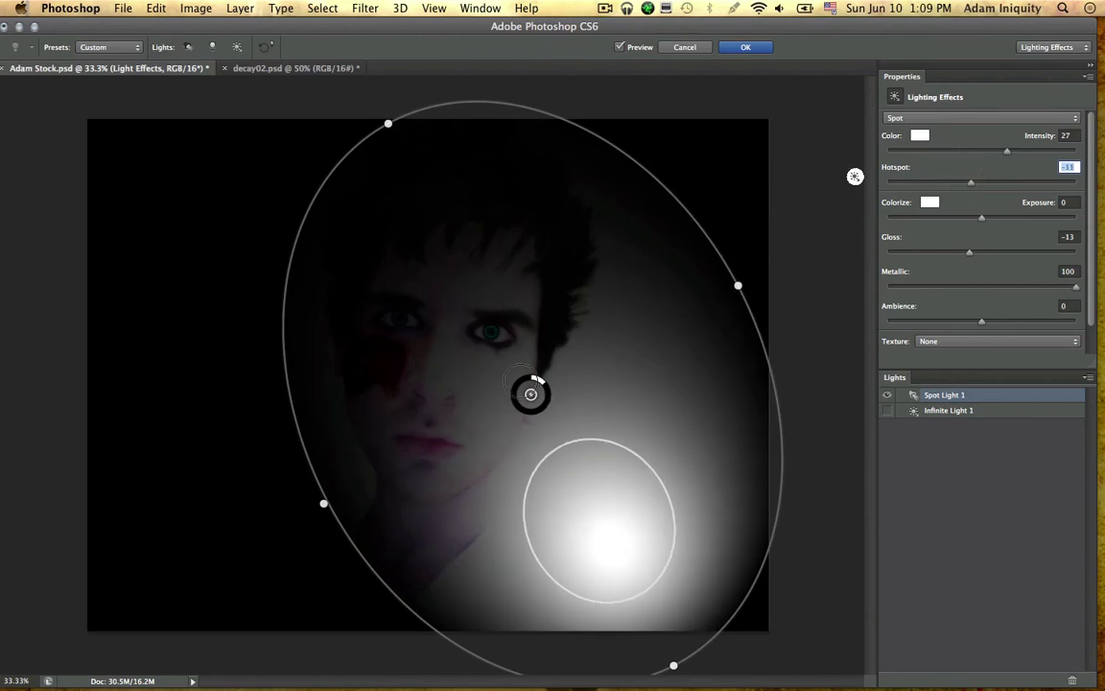
pyautogui.moveTo(543, 382); pyautogui.dragTo(552, 416)
pyautogui.moveTo(547, 432); pyautogui.dragTo(602, 374)
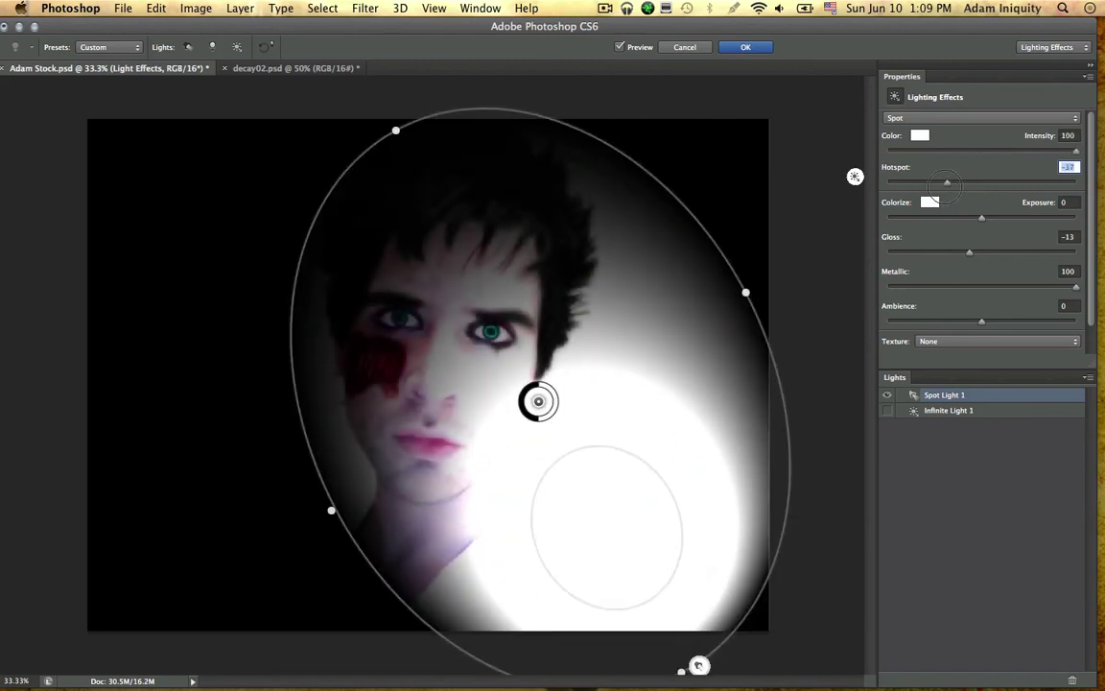
pyautogui.moveTo(916, 179); pyautogui.dragTo(921, 184)
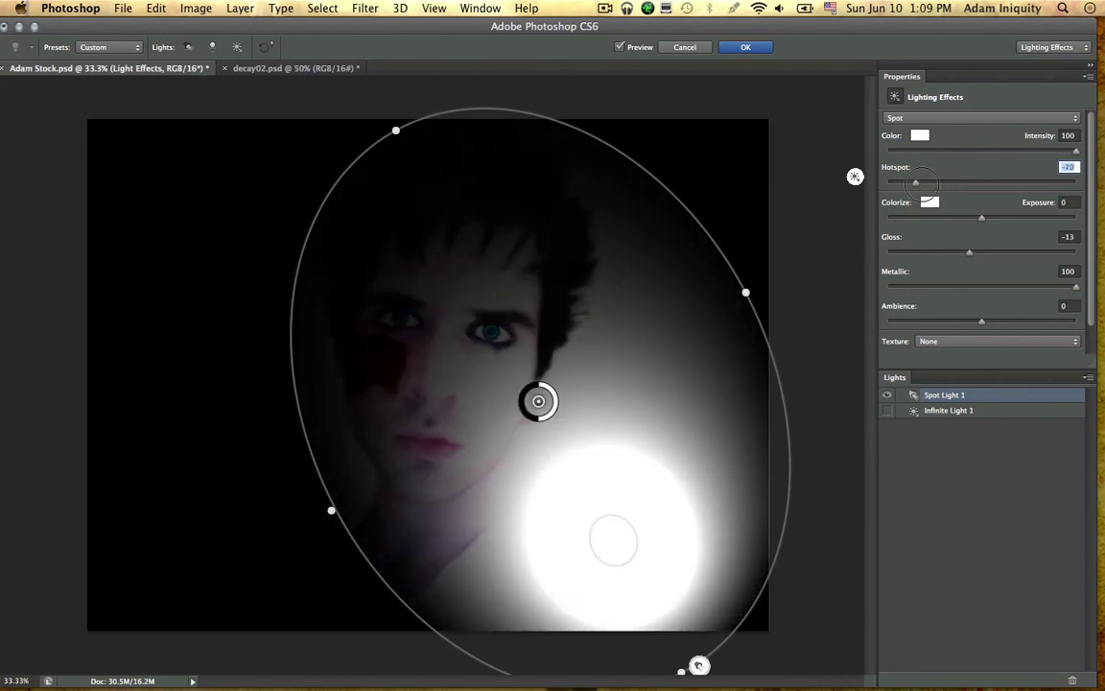
# Step: Try raising the spot light beside the unwounded side of the face and widening it into a large circle
pyautogui.moveTo(617, 535); pyautogui.dragTo(610, 417)
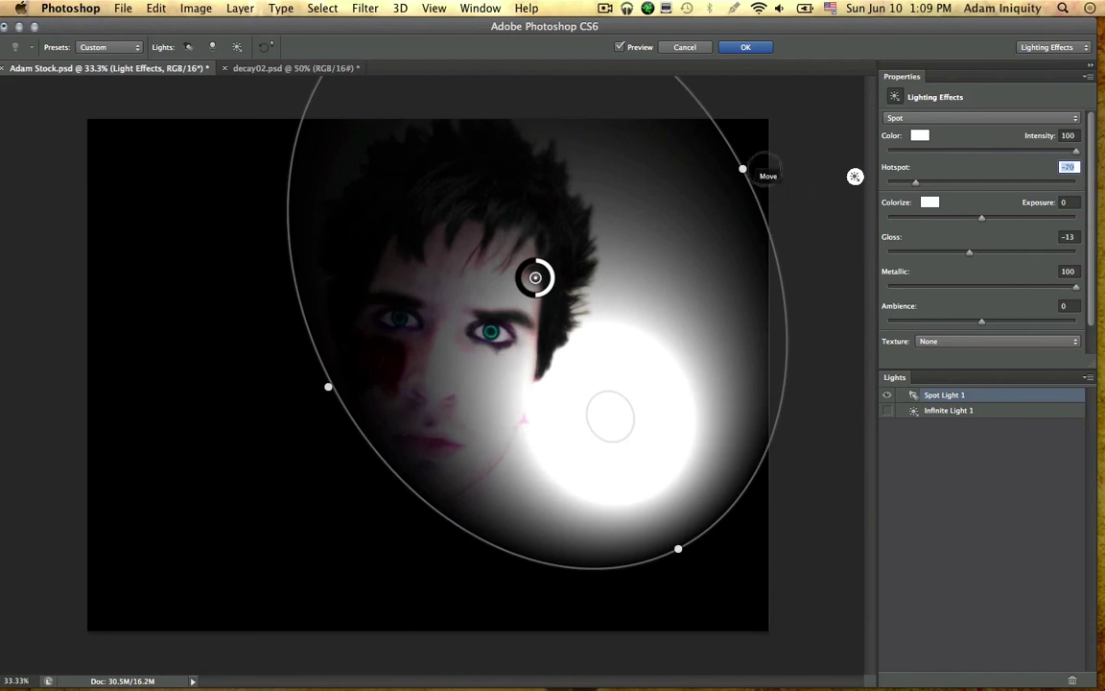
pyautogui.moveTo(742, 169); pyautogui.dragTo(781, 135)
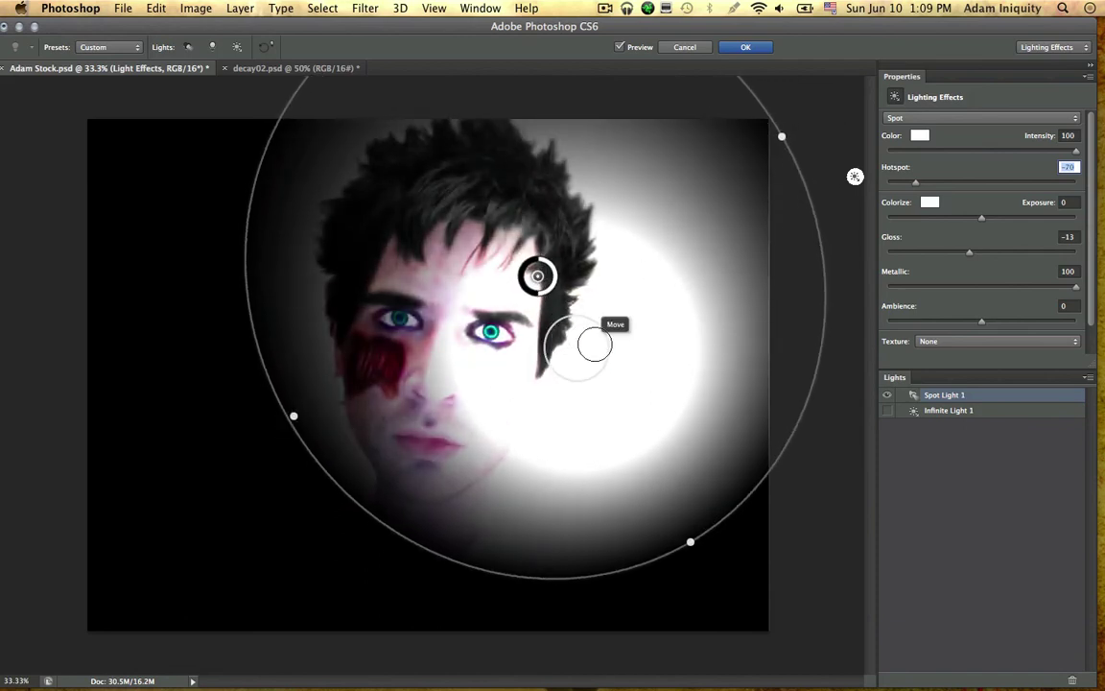
pyautogui.moveTo(595, 344); pyautogui.dragTo(616, 350)
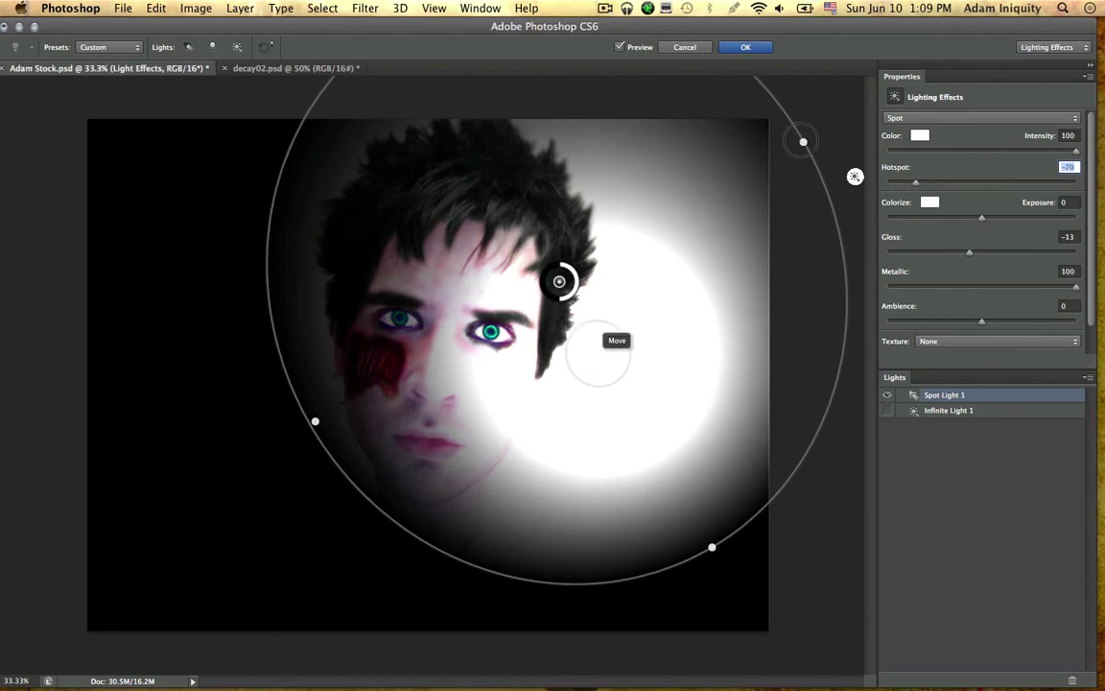
pyautogui.moveTo(803, 142); pyautogui.dragTo(817, 129)
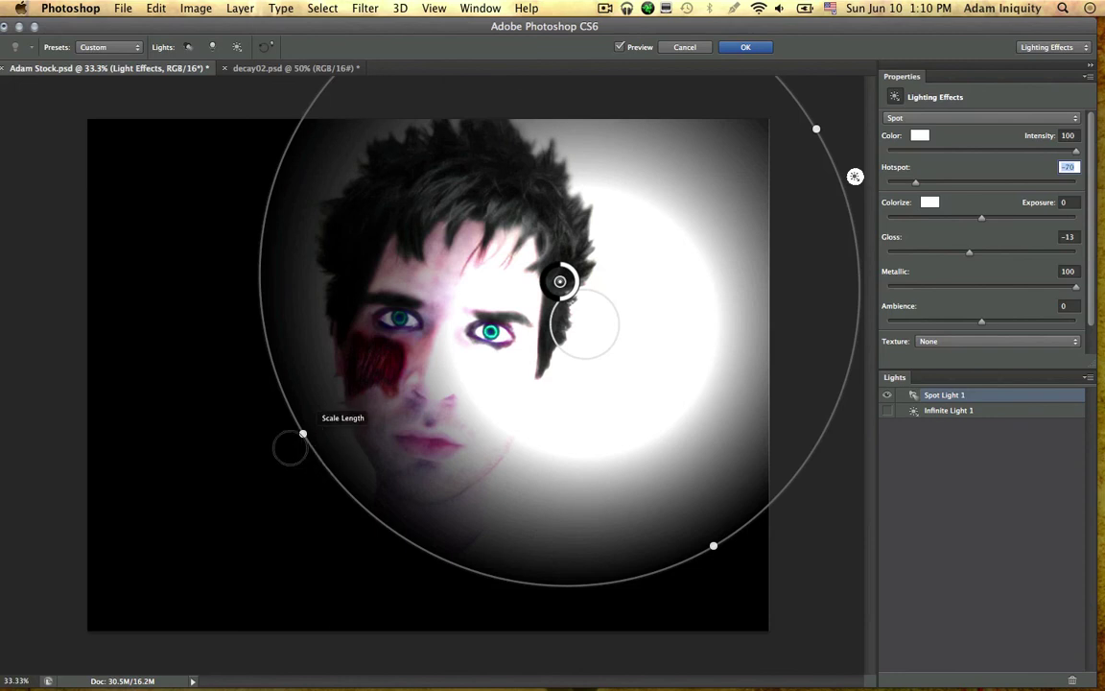
pyautogui.moveTo(303, 434); pyautogui.dragTo(278, 459)
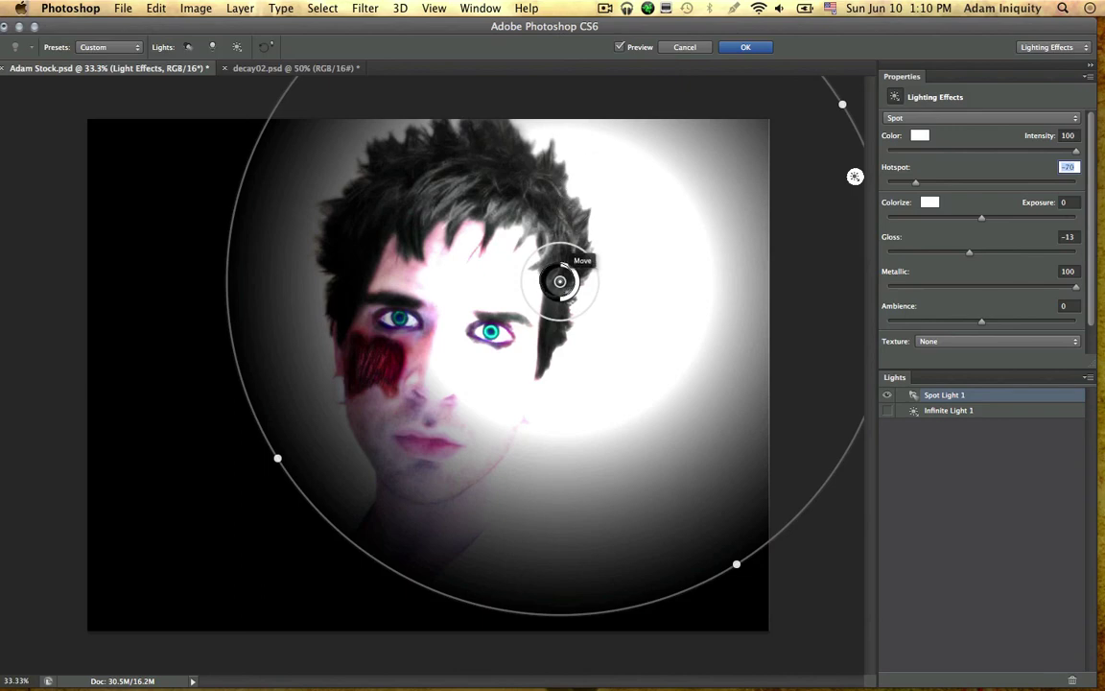
pyautogui.moveTo(560, 279); pyautogui.dragTo(559, 245)
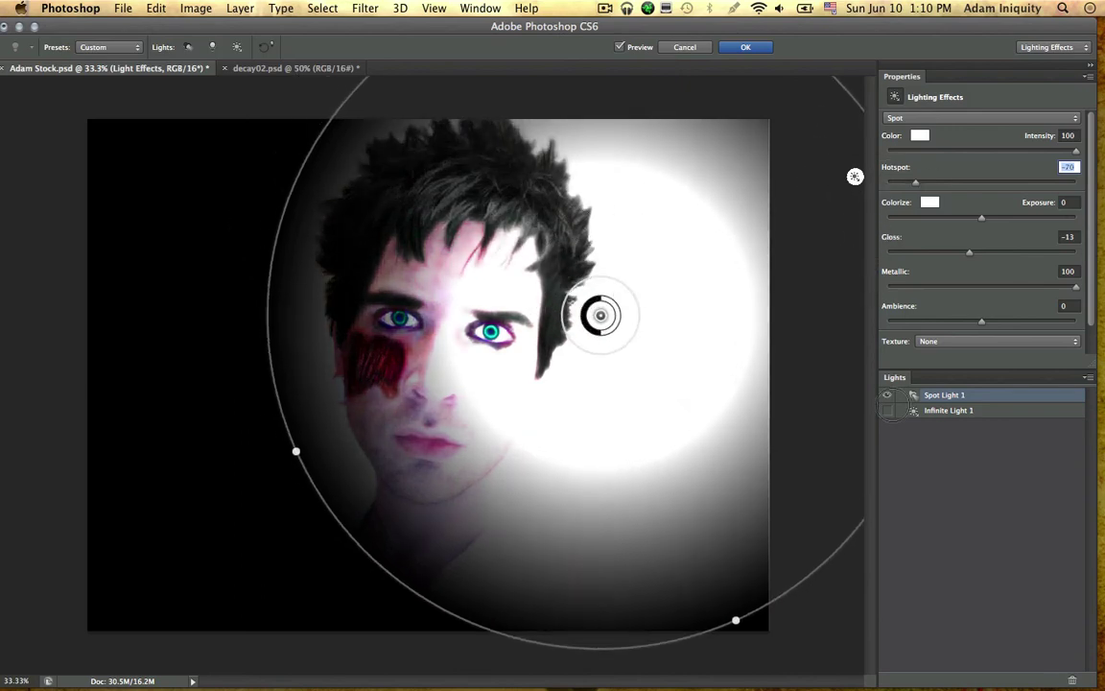
# Step: Try the infinite light alone with the spot light hidden, and cancel the Lighting Effects filter
pyautogui.click(887, 394)
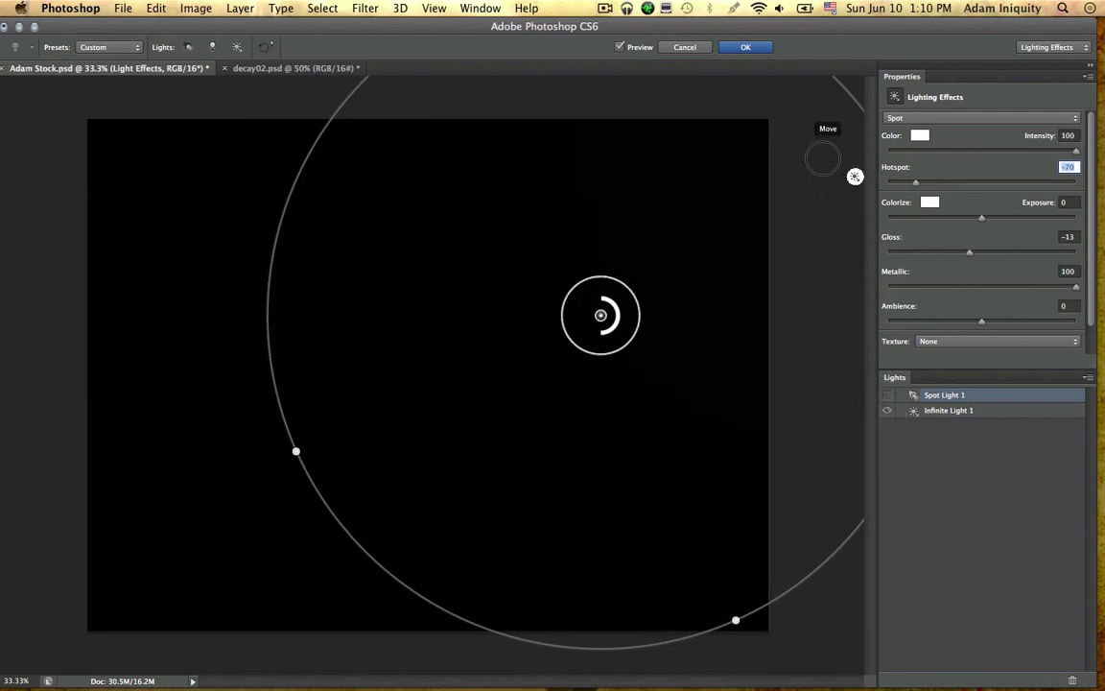
pyautogui.moveTo(816, 198); pyautogui.dragTo(664, 243)
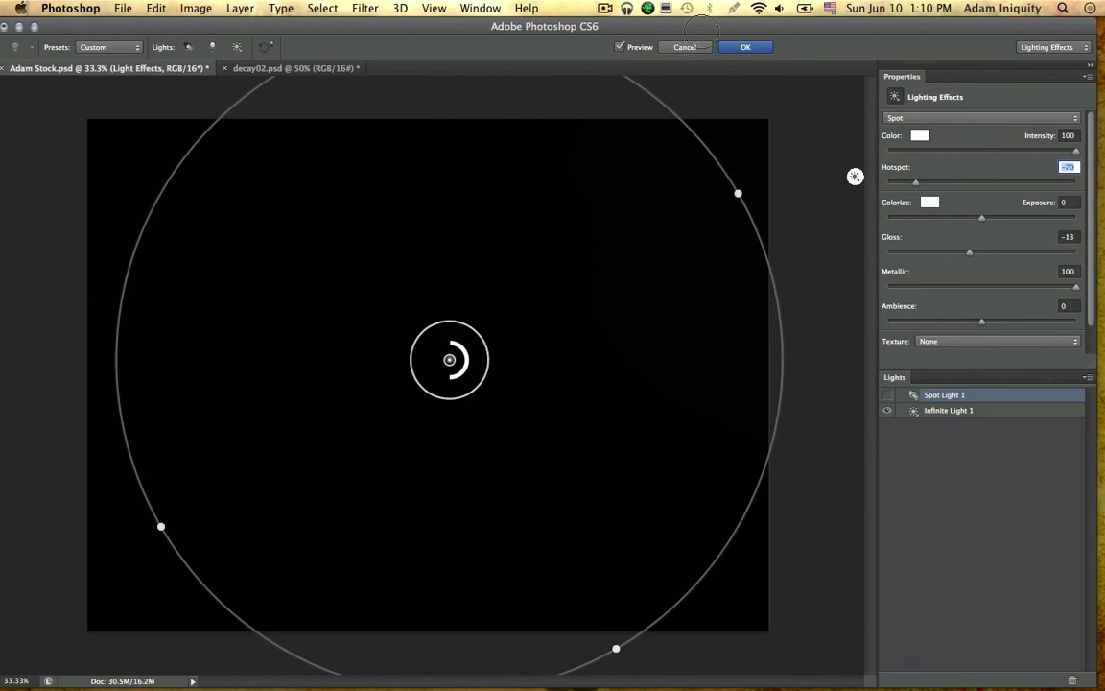
pyautogui.press('Escape')
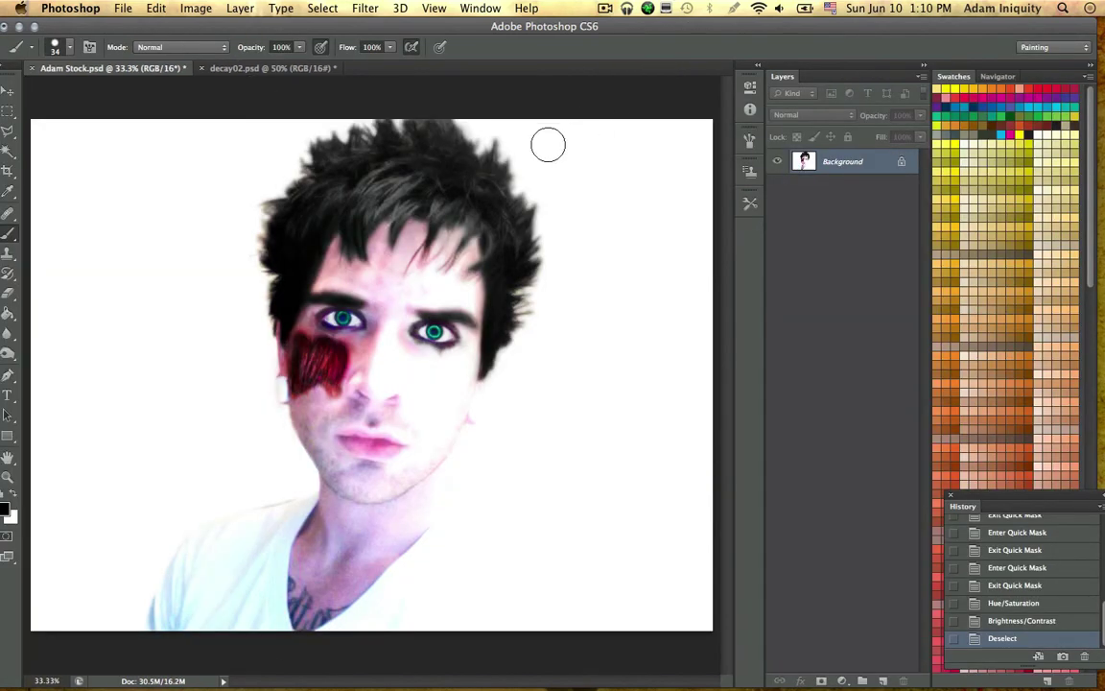
# Step: Darken the skin around both eyes, the forehead hairline and the edges of the face using the Burn tool with a soft 86 px brush
pyautogui.press('super+minus')
pyautogui.press('super+plus')
pyautogui.press('super+plus')
pyautogui.press('super+plus')
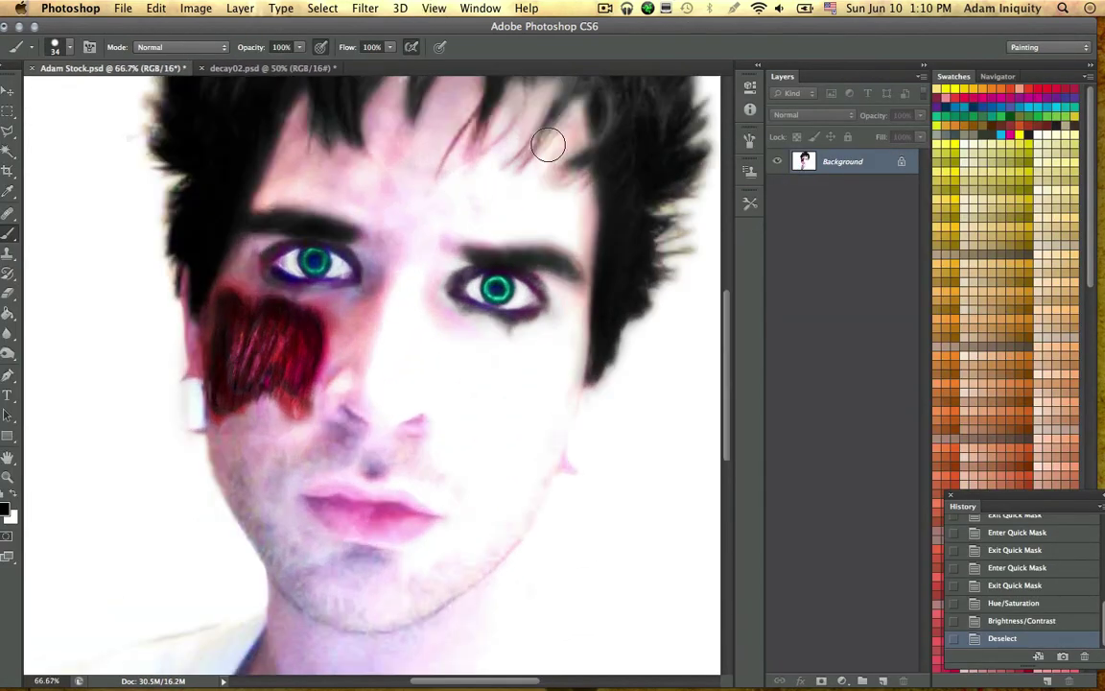
pyautogui.press('super+minus')
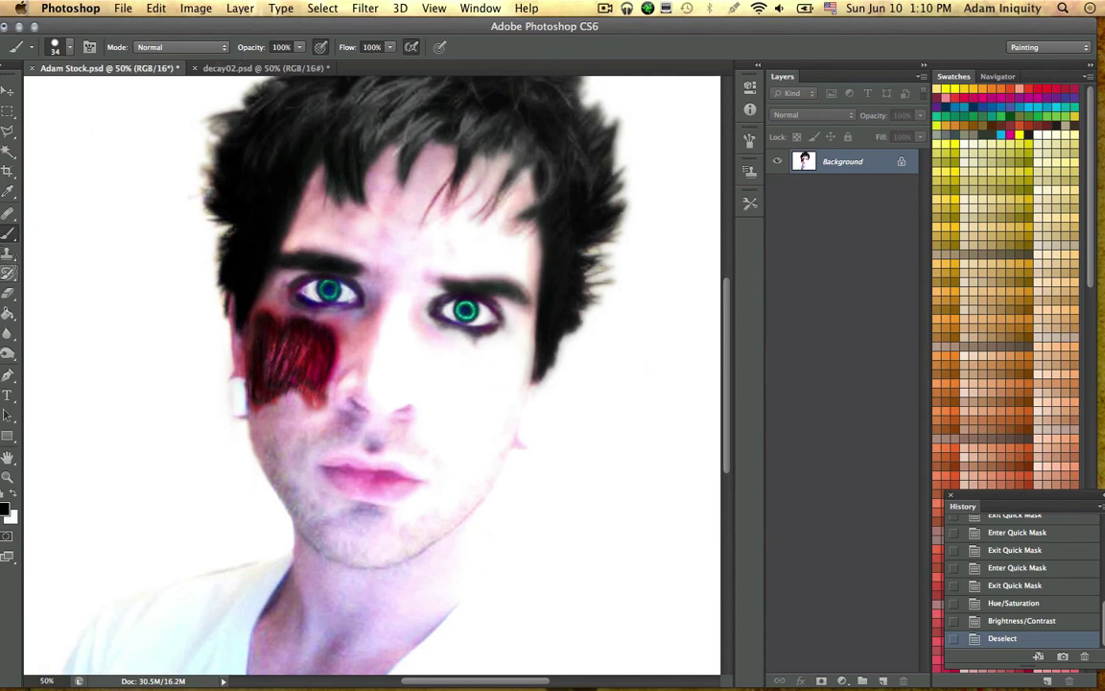
pyautogui.press('o')
pyautogui.rightClick(433, 391)
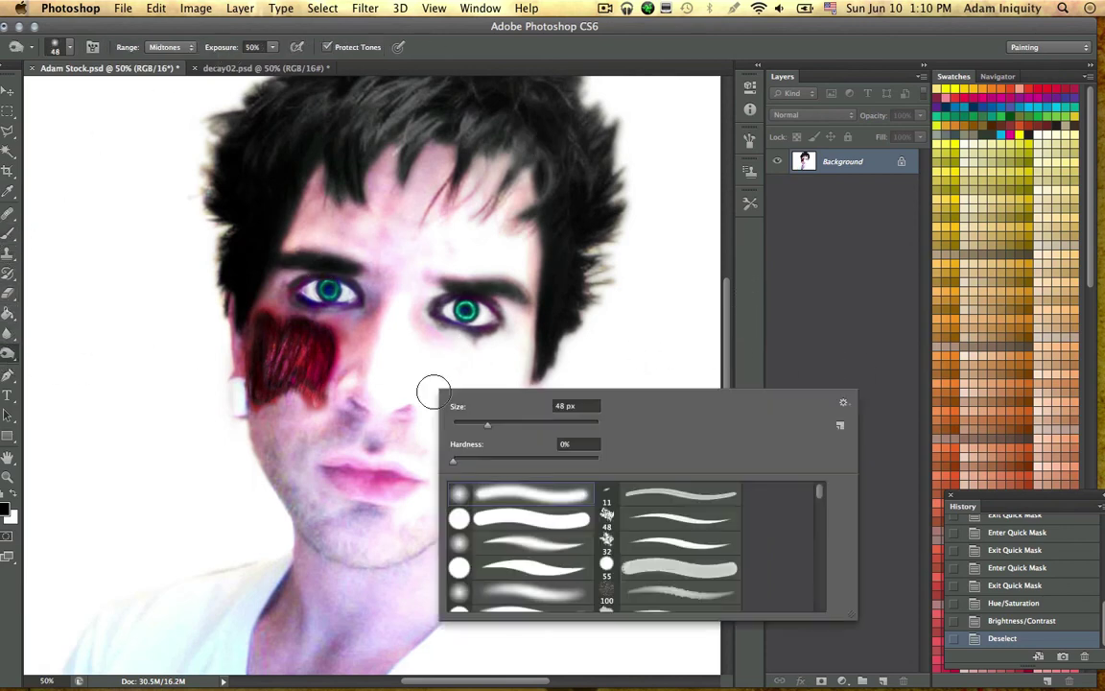
pyautogui.moveTo(332, 281)
pyautogui.mouseDown()
pyautogui.moveTo(280, 300)
pyautogui.moveTo(294, 273)
pyautogui.moveTo(261, 305)
pyautogui.mouseUp()
pyautogui.moveTo(288, 278)
pyautogui.mouseDown()
pyautogui.moveTo(261, 309)
pyautogui.moveTo(293, 286)
pyautogui.mouseUp()
pyautogui.moveTo(361, 299)
pyautogui.mouseDown()
pyautogui.moveTo(346, 267)
pyautogui.moveTo(370, 304)
pyautogui.moveTo(280, 272)
pyautogui.moveTo(368, 300)
pyautogui.moveTo(388, 320)
pyautogui.mouseUp()
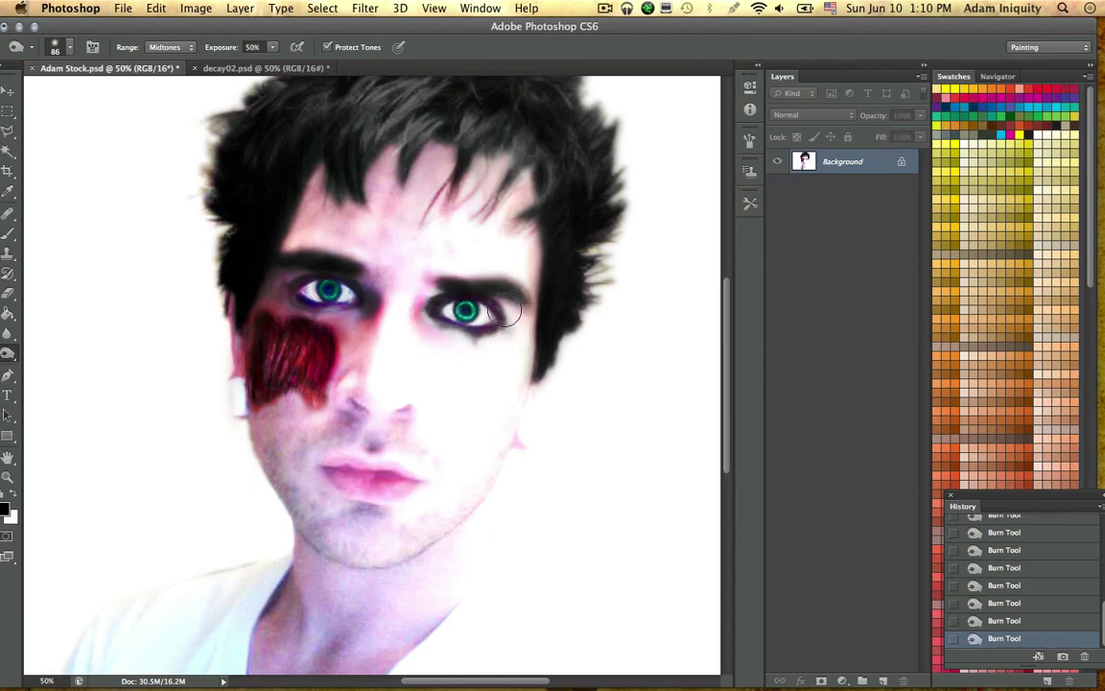
pyautogui.moveTo(424, 286)
pyautogui.mouseDown()
pyautogui.moveTo(400, 393)
pyautogui.moveTo(405, 334)
pyautogui.moveTo(425, 294)
pyautogui.mouseUp()
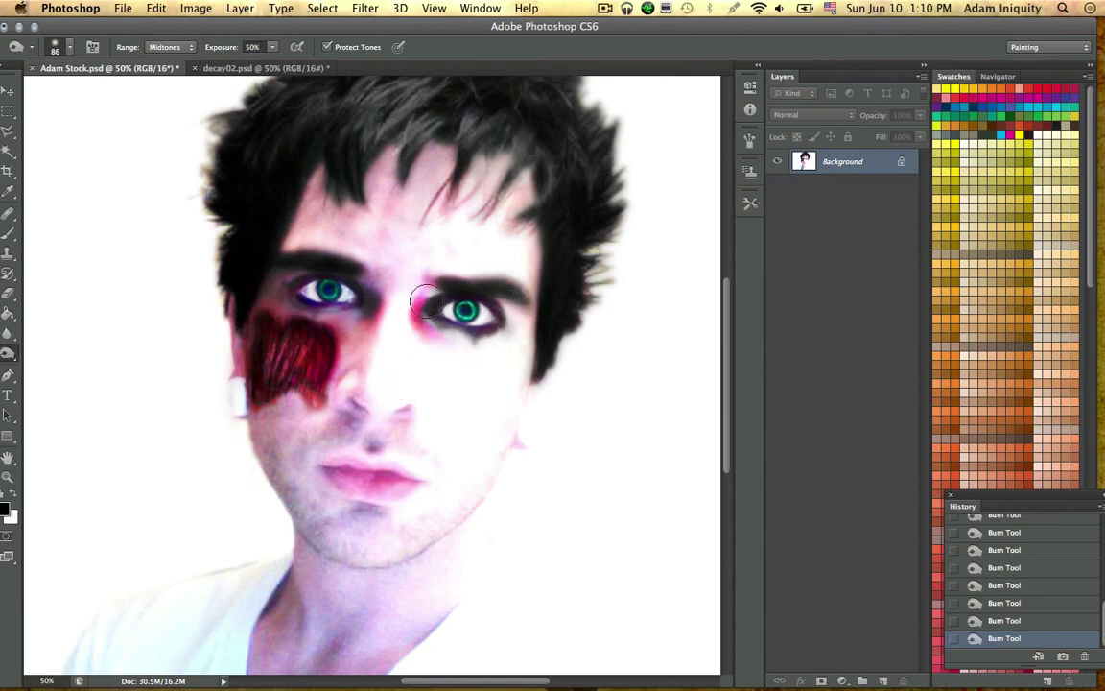
pyautogui.moveTo(531, 280)
pyautogui.mouseDown()
pyautogui.moveTo(530, 183)
pyautogui.moveTo(515, 166)
pyautogui.moveTo(431, 150)
pyautogui.moveTo(493, 165)
pyautogui.moveTo(320, 168)
pyautogui.moveTo(289, 211)
pyautogui.moveTo(433, 166)
pyautogui.moveTo(277, 242)
pyautogui.moveTo(335, 186)
pyautogui.moveTo(283, 255)
pyautogui.moveTo(396, 180)
pyautogui.moveTo(375, 235)
pyautogui.moveTo(408, 235)
pyautogui.moveTo(343, 232)
pyautogui.moveTo(434, 272)
pyautogui.moveTo(215, 374)
pyautogui.moveTo(286, 270)
pyautogui.moveTo(291, 416)
pyautogui.moveTo(288, 322)
pyautogui.moveTo(261, 365)
pyautogui.moveTo(258, 416)
pyautogui.moveTo(316, 410)
pyautogui.moveTo(259, 451)
pyautogui.moveTo(289, 518)
pyautogui.moveTo(258, 419)
pyautogui.moveTo(296, 530)
pyautogui.moveTo(388, 567)
pyautogui.moveTo(273, 511)
pyautogui.moveTo(465, 497)
pyautogui.moveTo(523, 362)
pyautogui.moveTo(490, 455)
pyautogui.moveTo(513, 374)
pyautogui.moveTo(510, 328)
pyautogui.moveTo(434, 340)
pyautogui.moveTo(471, 344)
pyautogui.moveTo(237, 553)
pyautogui.moveTo(310, 372)
pyautogui.moveTo(351, 343)
pyautogui.moveTo(403, 335)
pyautogui.moveTo(344, 339)
pyautogui.moveTo(253, 467)
pyautogui.mouseUp()
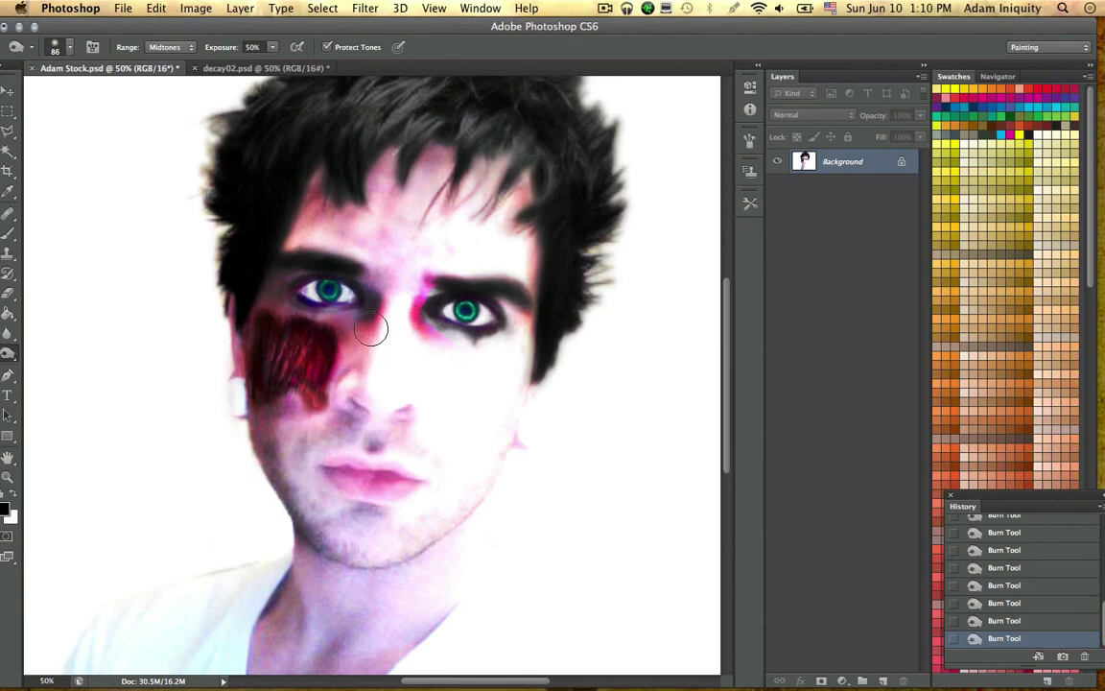